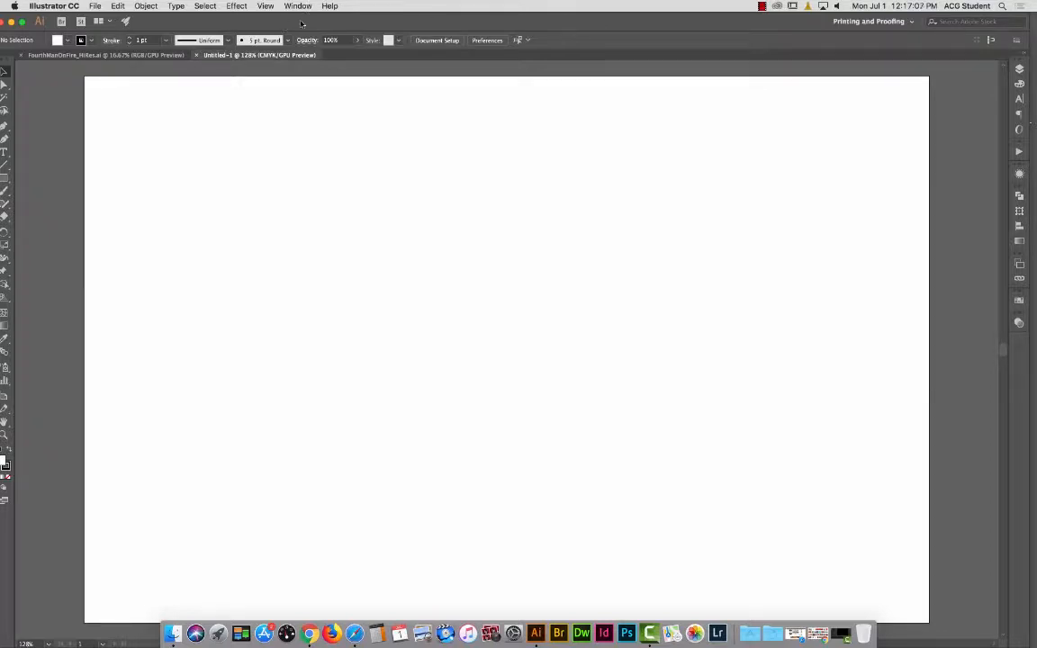
drag(302, 23, 316, 23)
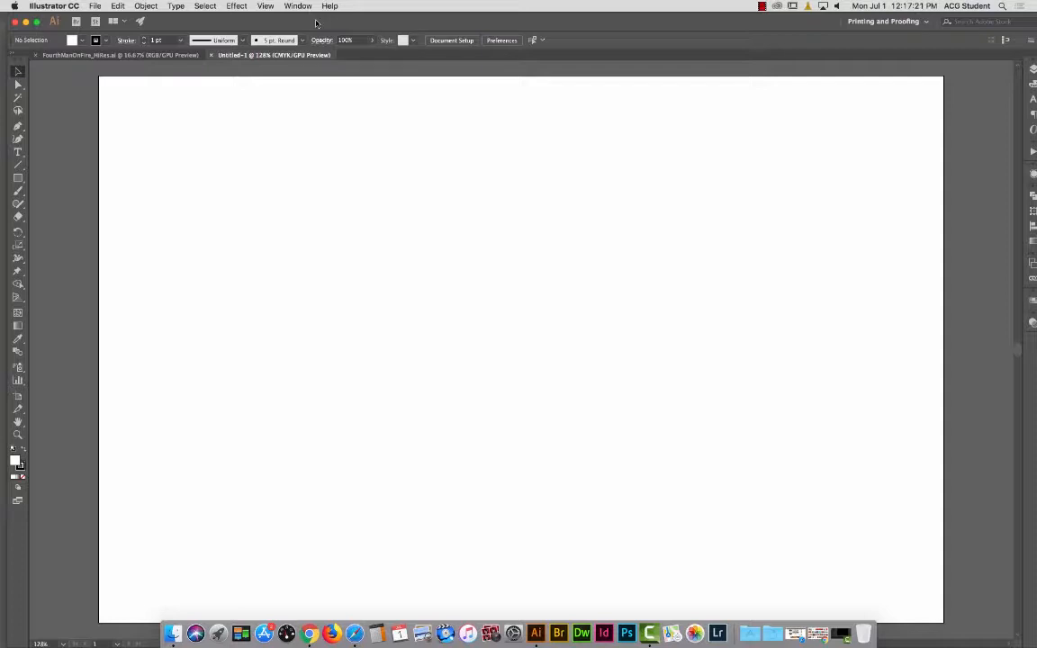
drag(362, 24, 354, 23)
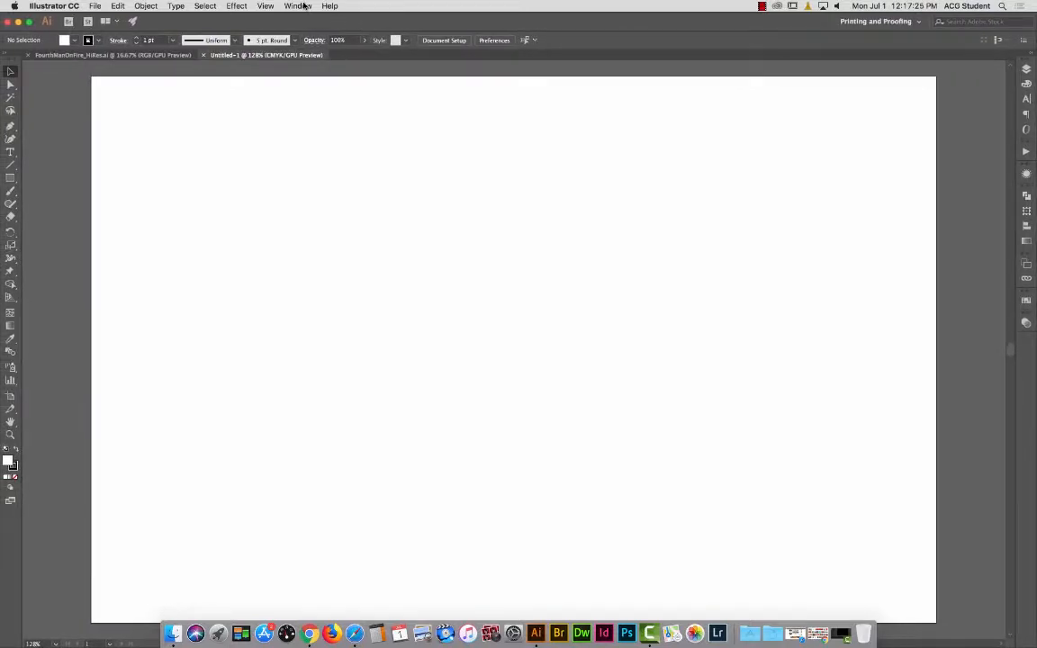
Show the Pathfinder panel, detach it from its panel group and float it over the right part of the artboard.
click(300, 6)
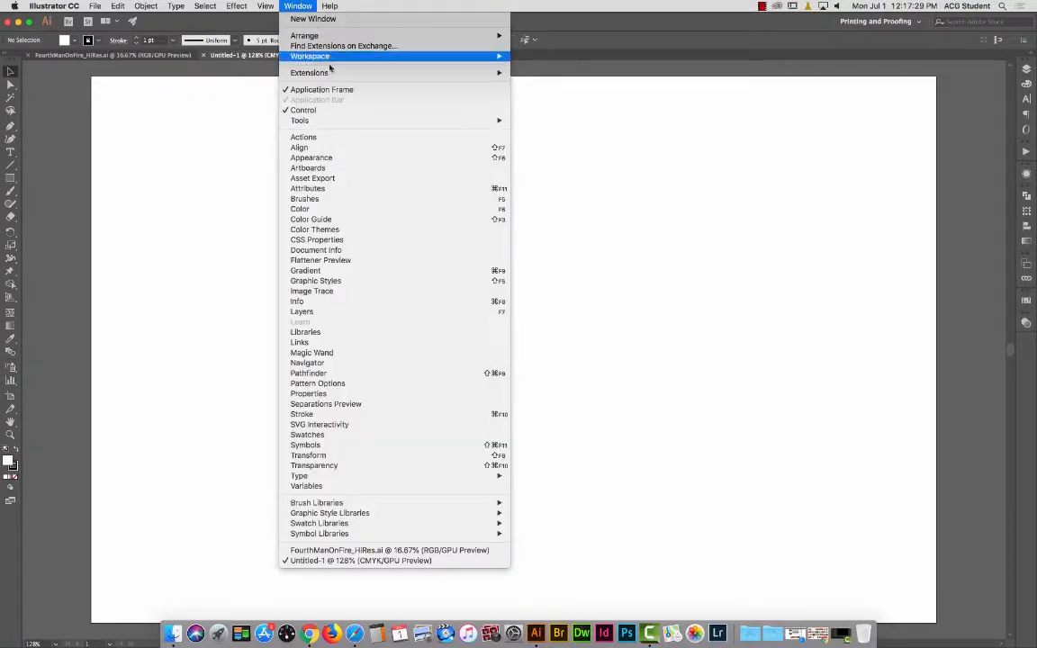
click(351, 373)
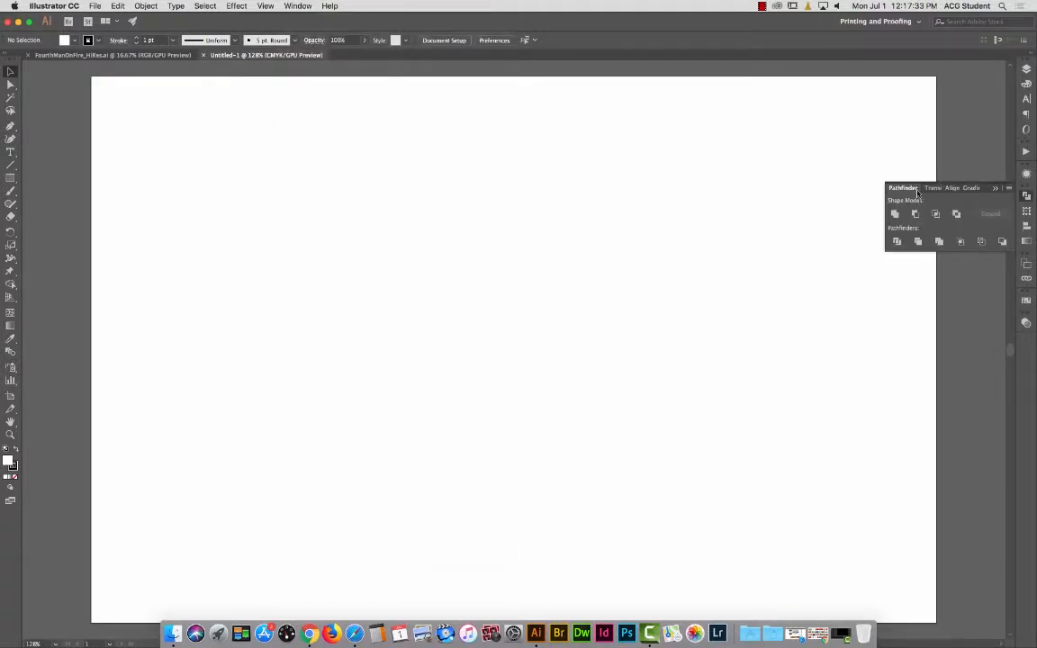
drag(917, 193, 620, 169)
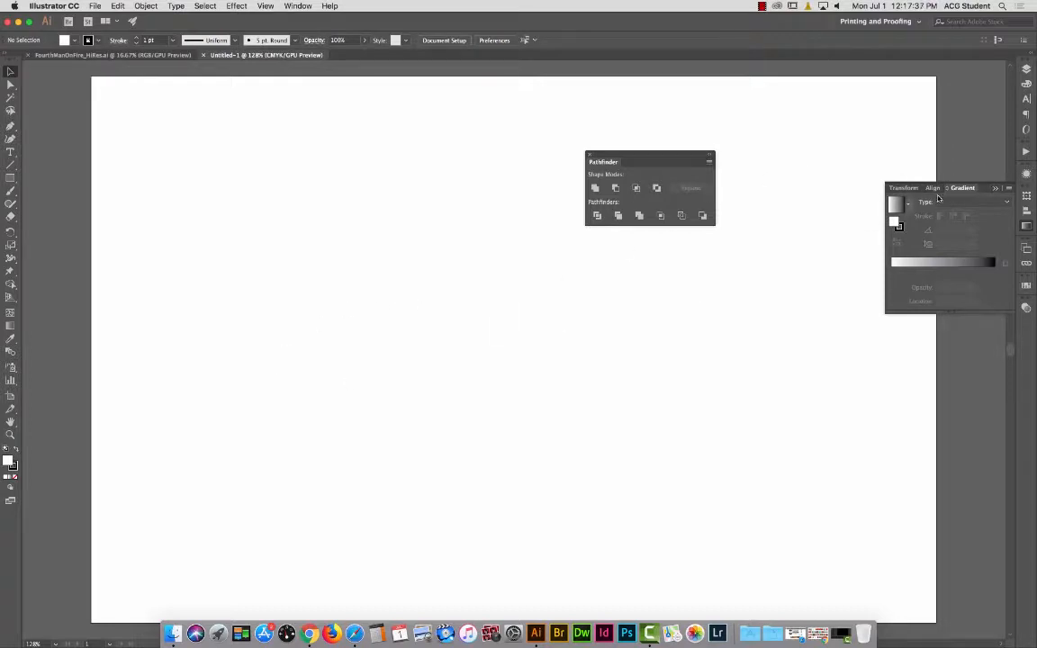
click(995, 189)
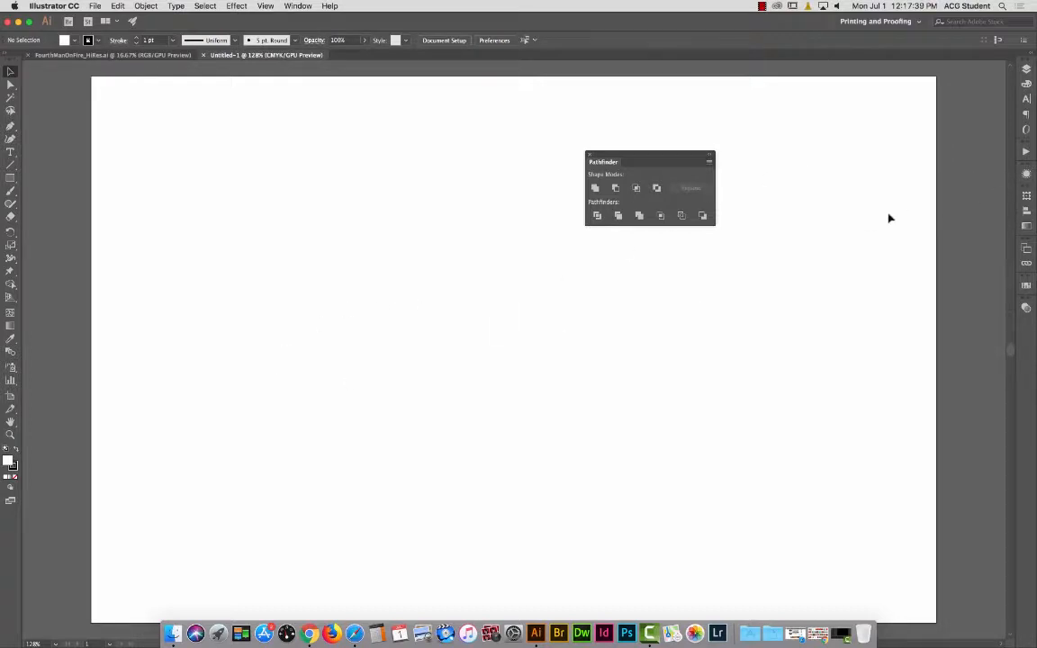
drag(627, 157, 750, 232)
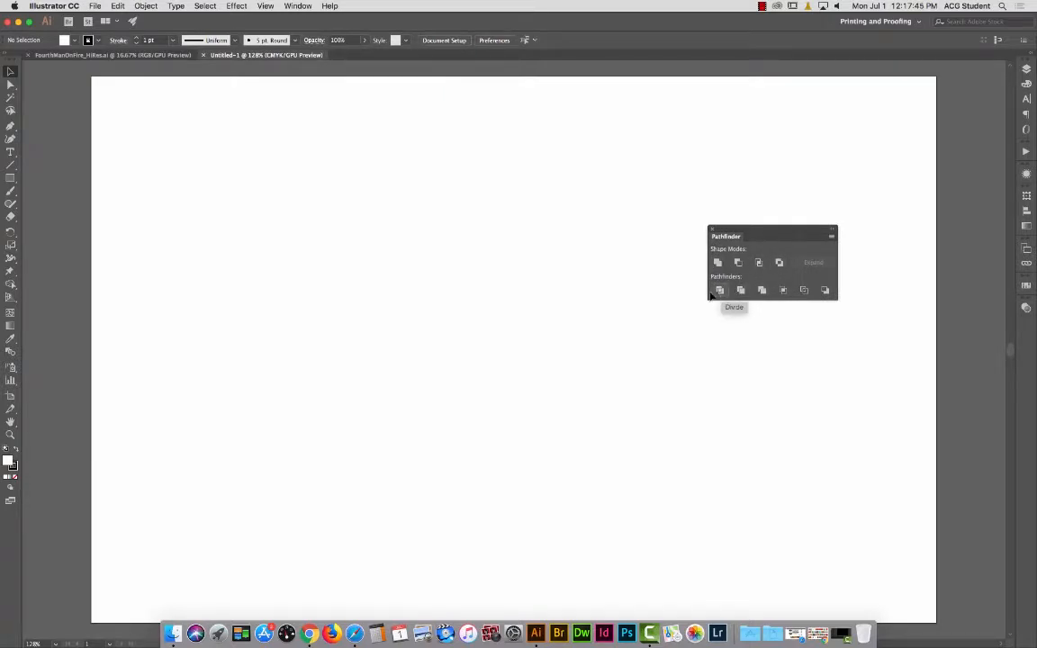
Draw a square about 245 pt wide and position it fully inside the upper-left part of the artboard.
click(9, 178)
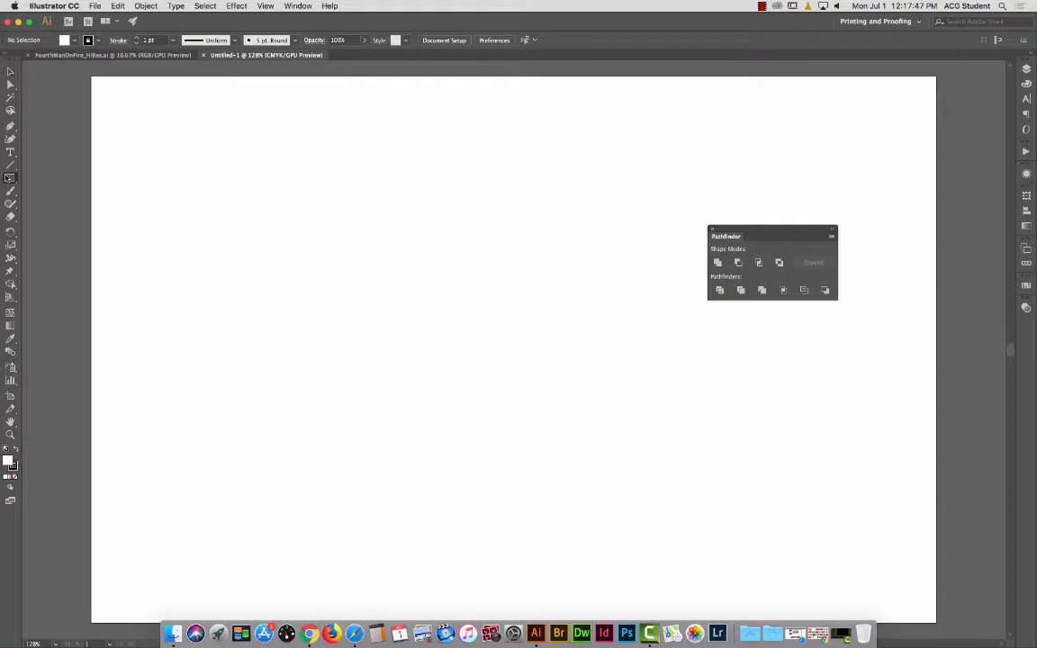
drag(311, 155, 396, 239)
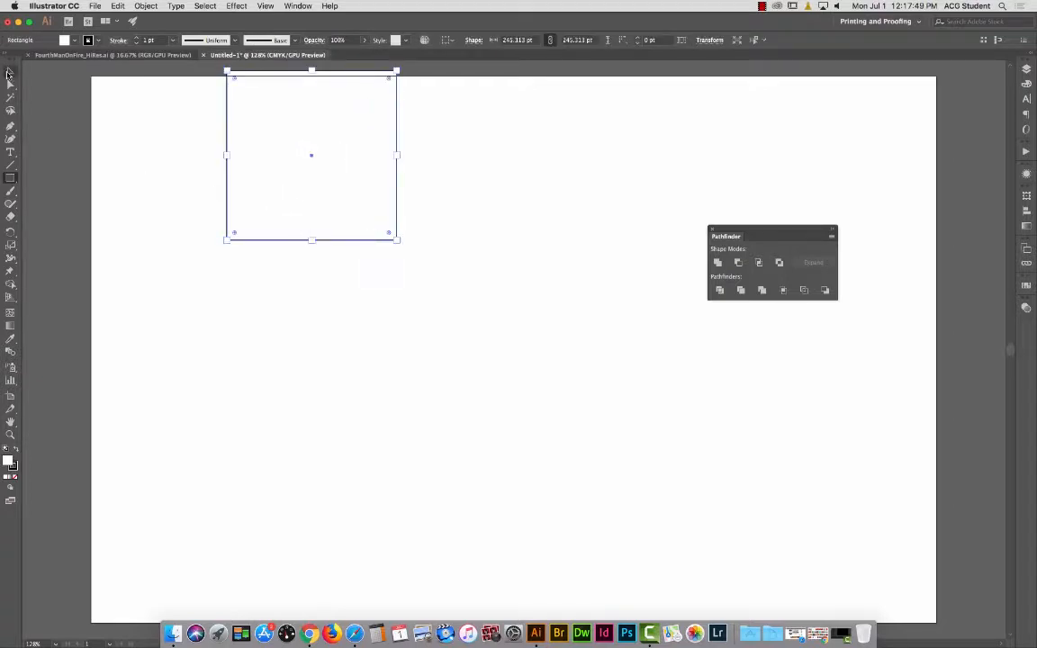
click(9, 72)
drag(261, 112, 284, 182)
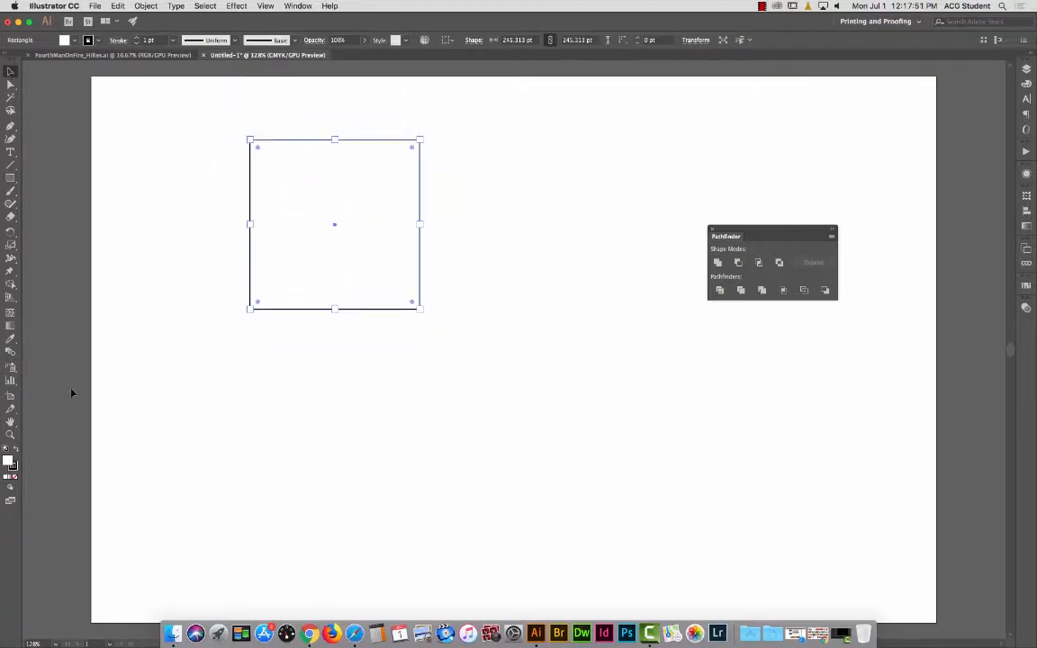
Remove the square's stroke and fill it with an orange swatch.
click(17, 466)
click(15, 478)
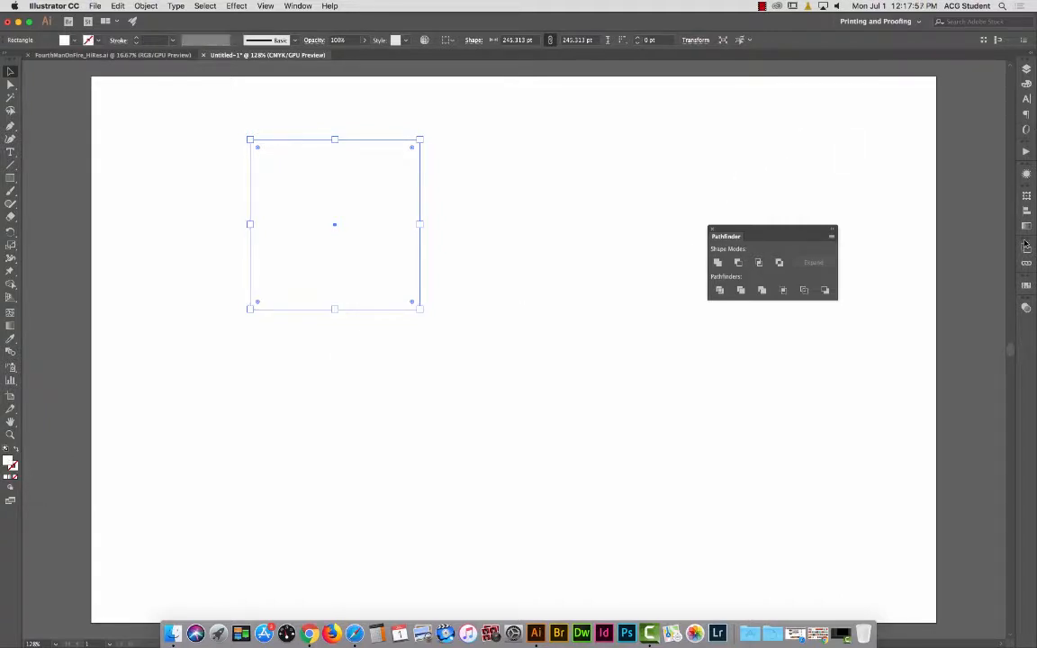
click(1027, 83)
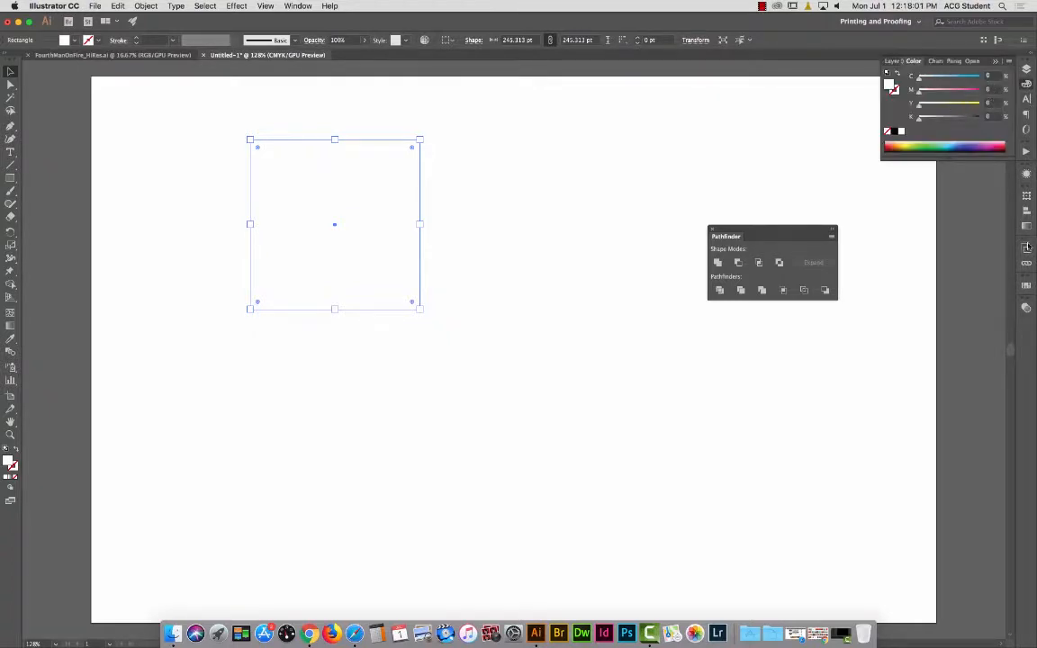
click(298, 5)
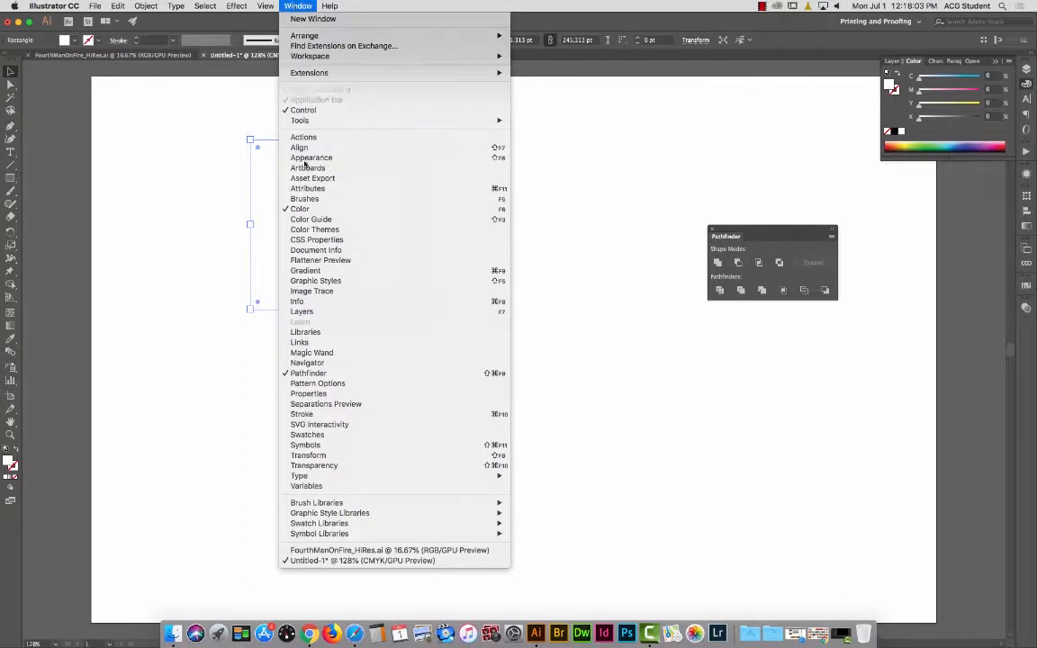
click(344, 436)
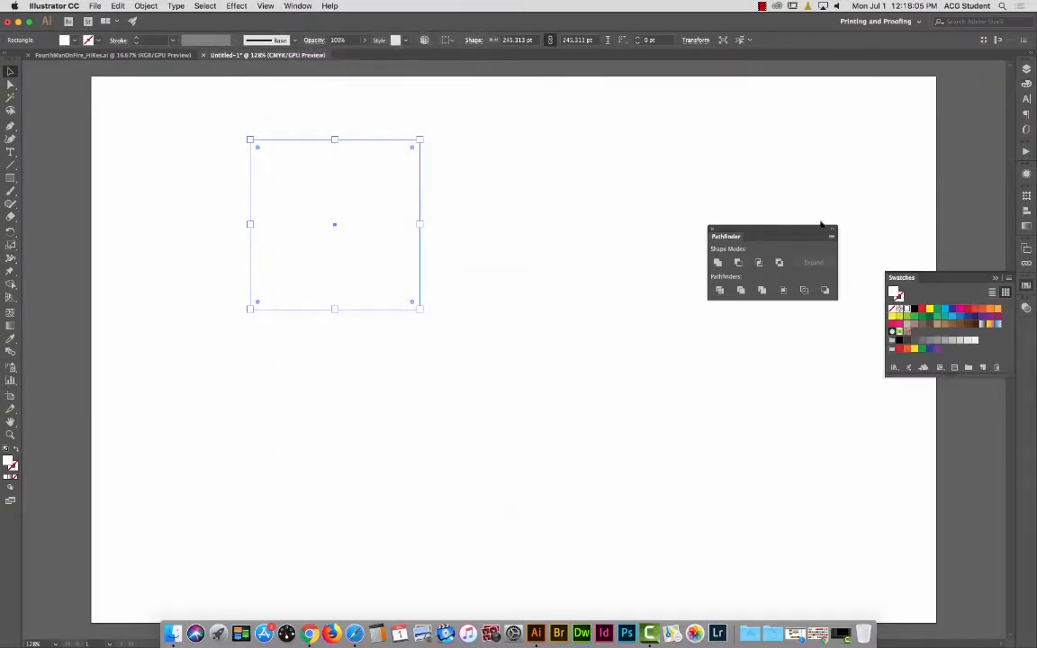
click(983, 309)
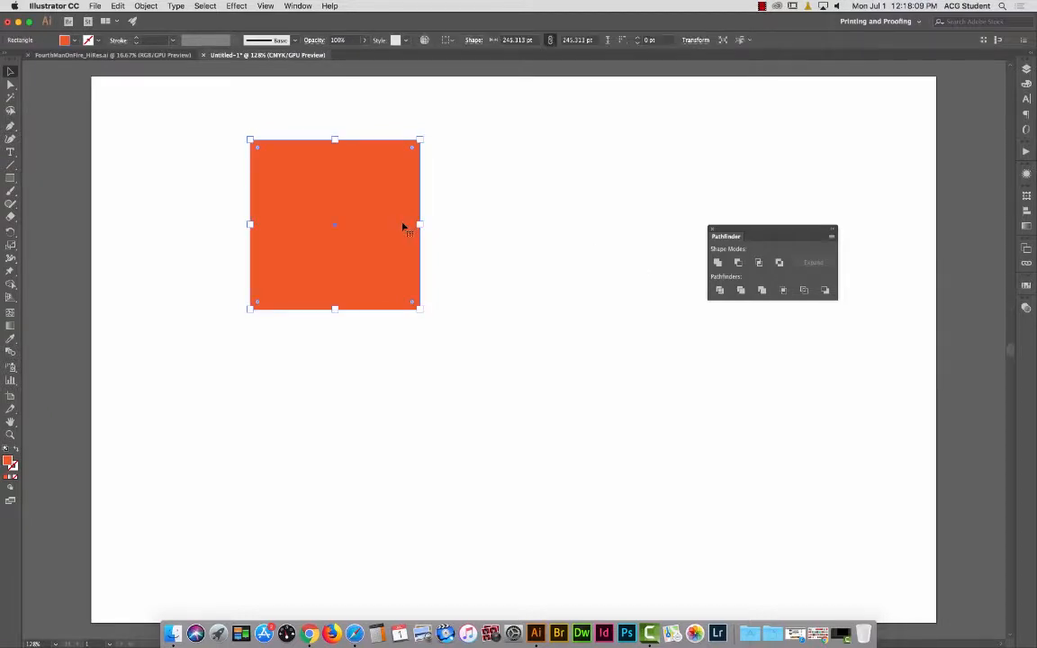
Duplicate the orange square diagonally down to the right so the copy overlaps the original's lower-right corner.
click(521, 288)
click(375, 224)
drag(383, 218, 505, 324)
click(619, 347)
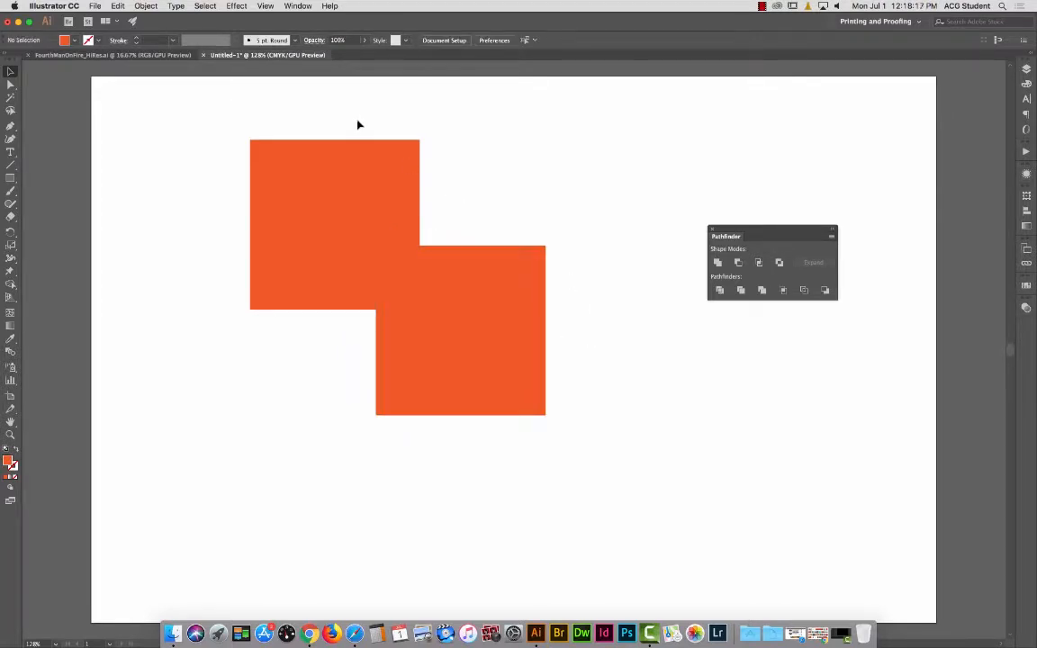
Merge the two overlapping squares with Unite and shift the combined shape slightly down and to the right.
drag(360, 119, 499, 321)
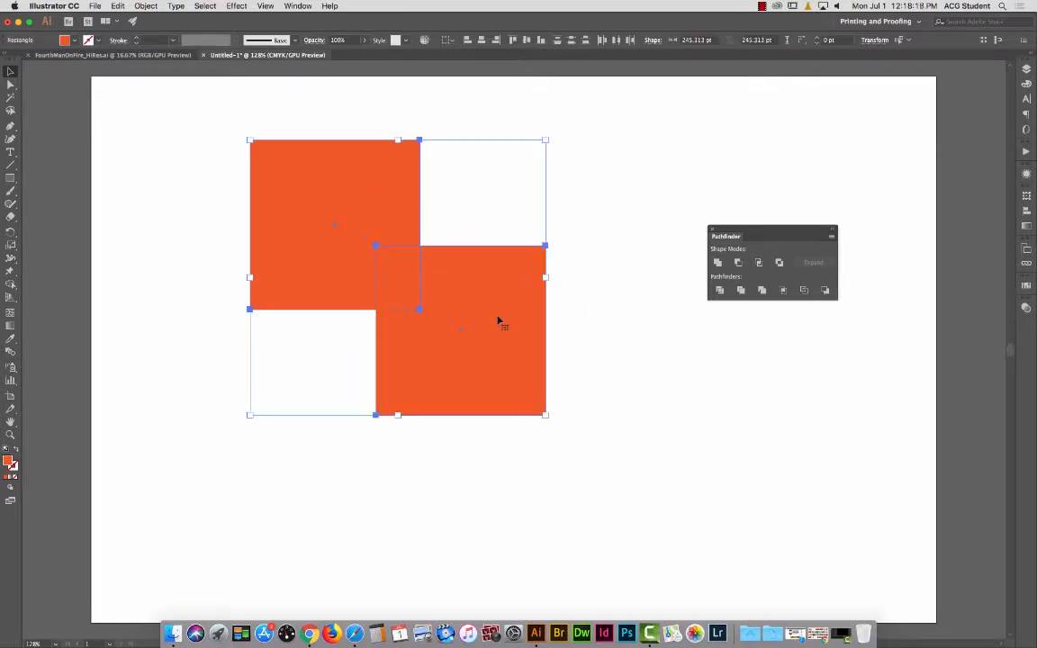
click(717, 263)
click(630, 275)
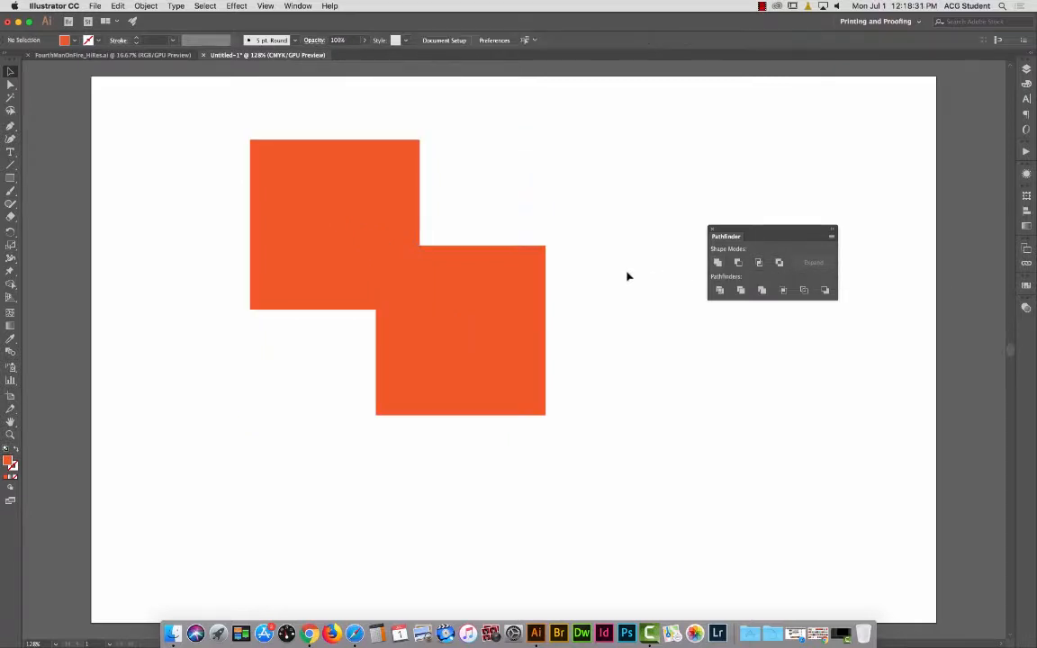
drag(454, 344, 514, 338)
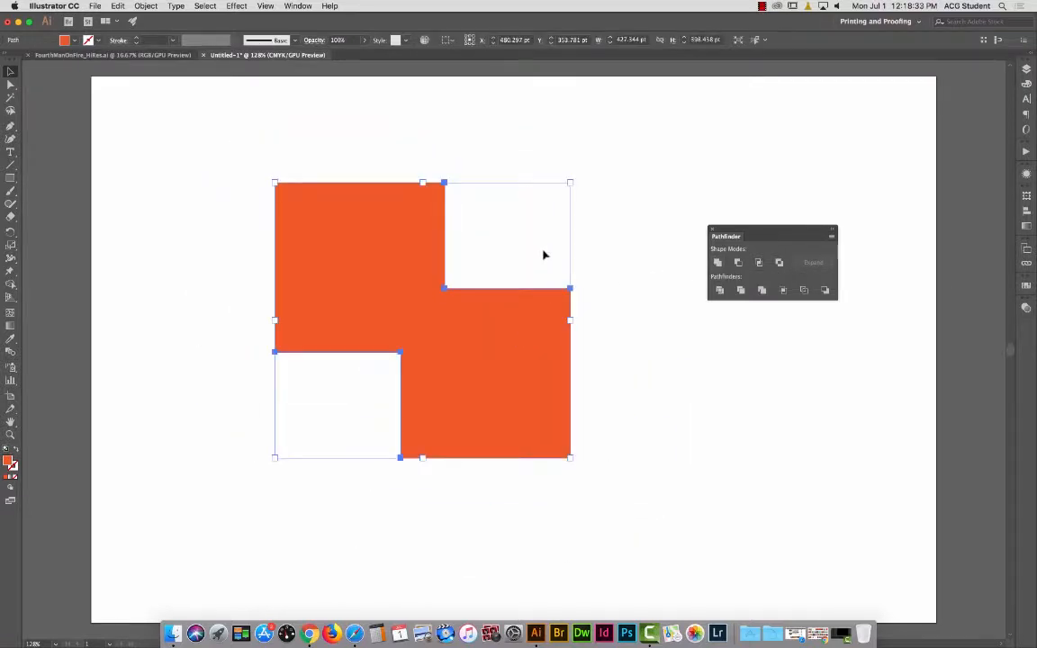
Undo the move and the Unite operation, and delete the lower square copy.
key(super+z)
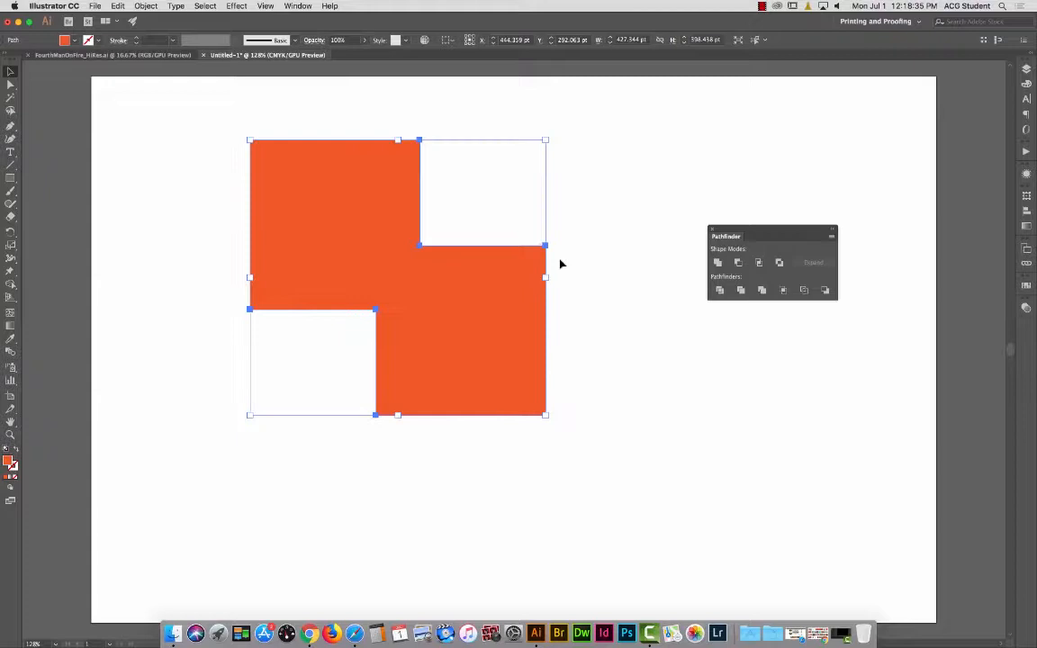
click(613, 222)
key(super+z)
click(579, 321)
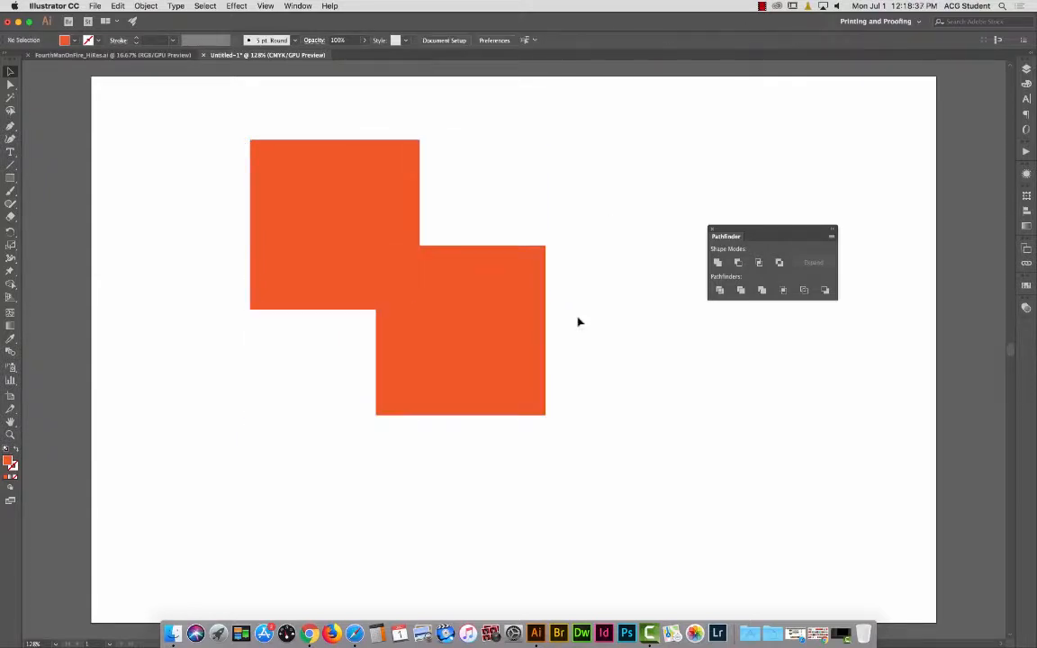
click(523, 290)
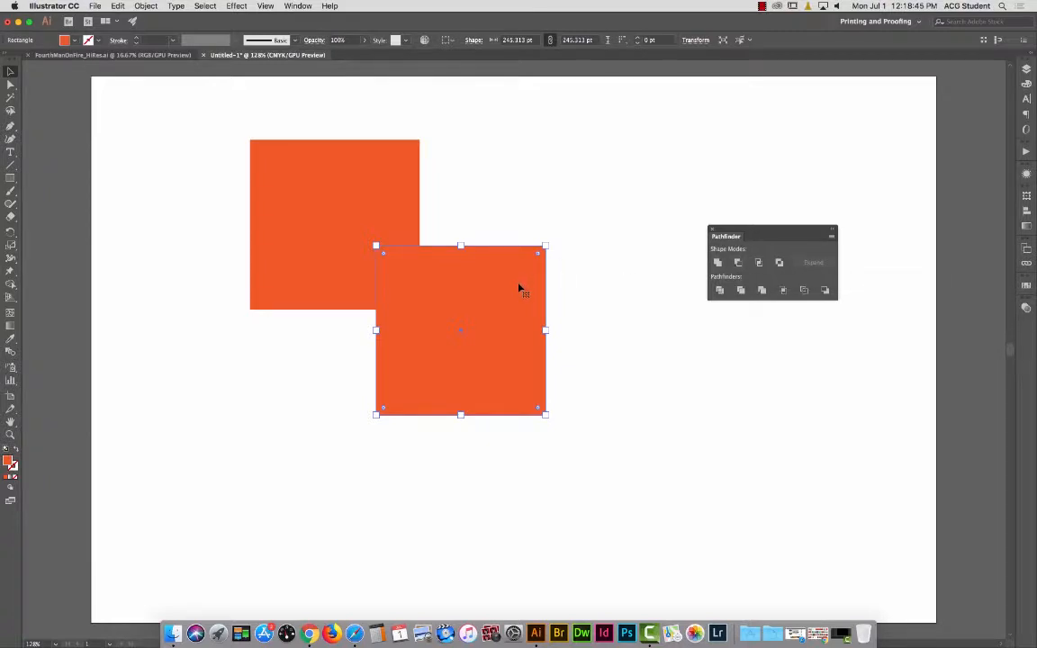
key(Delete)
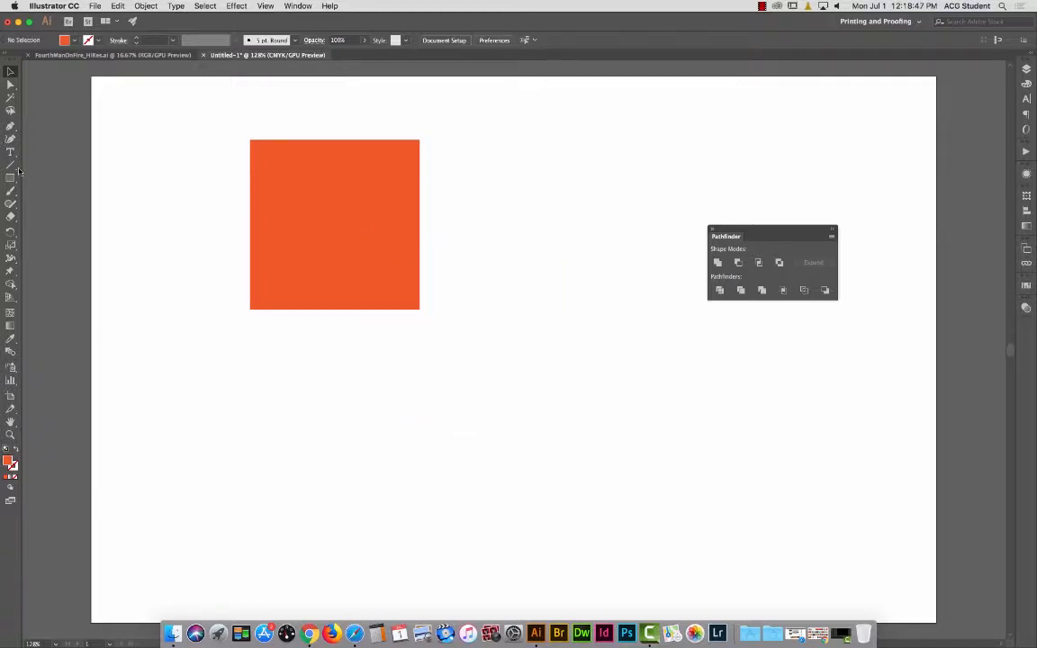
Draw a circle about 269 pt in diameter overlapping the lower-right corner of the orange square.
drag(10, 177, 54, 184)
drag(407, 313, 476, 369)
key(v)
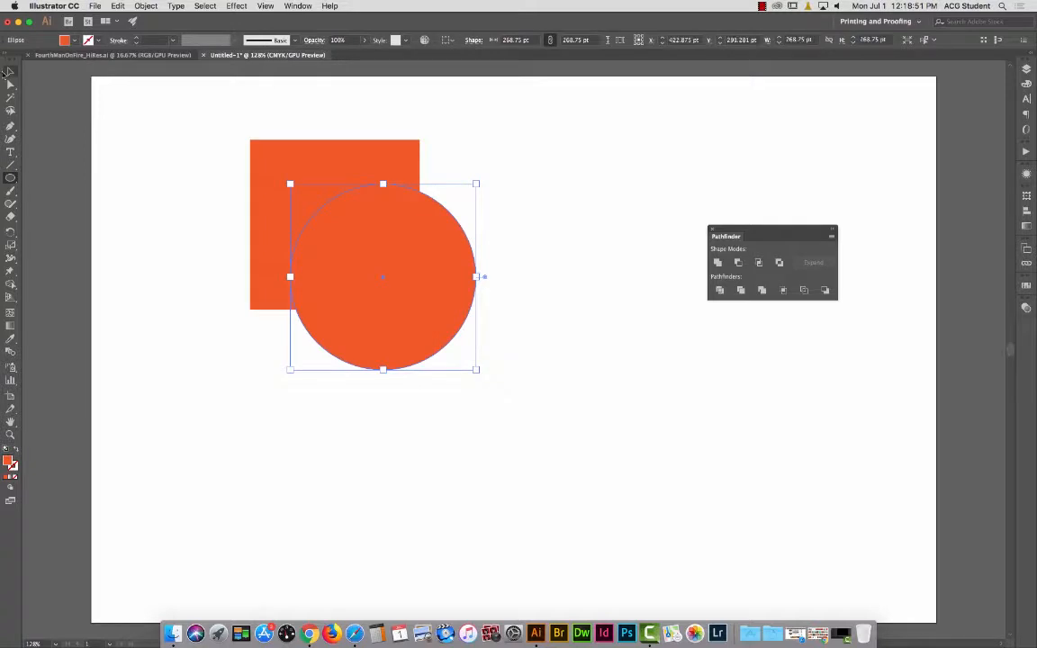
Try Minus Front on the square and circle, and undo it.
drag(254, 117, 447, 316)
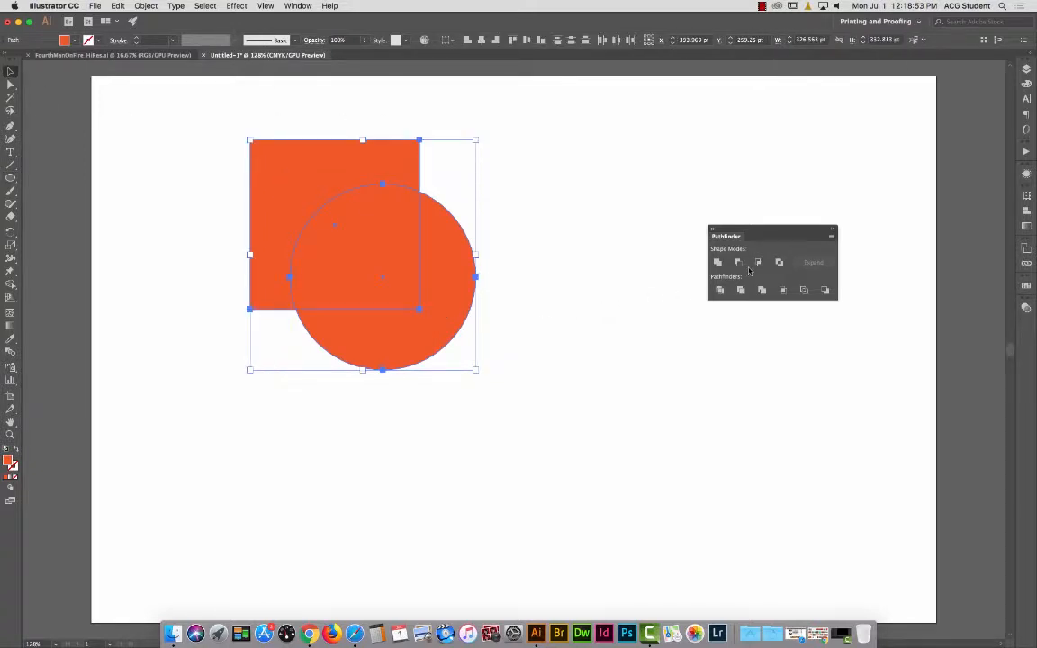
click(738, 263)
click(626, 283)
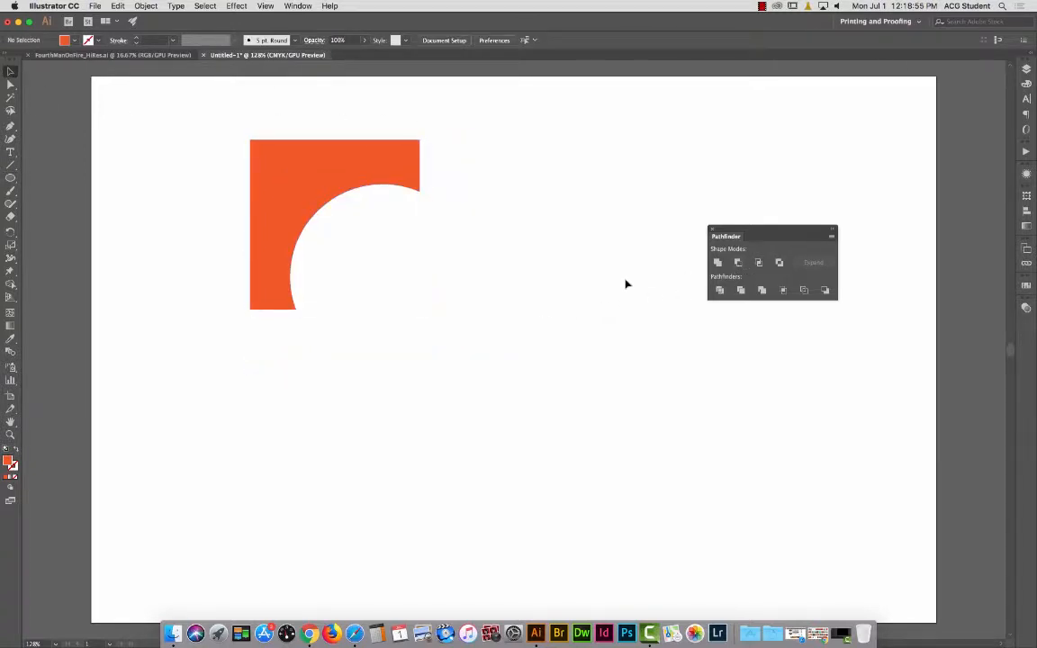
key(super+z)
click(609, 278)
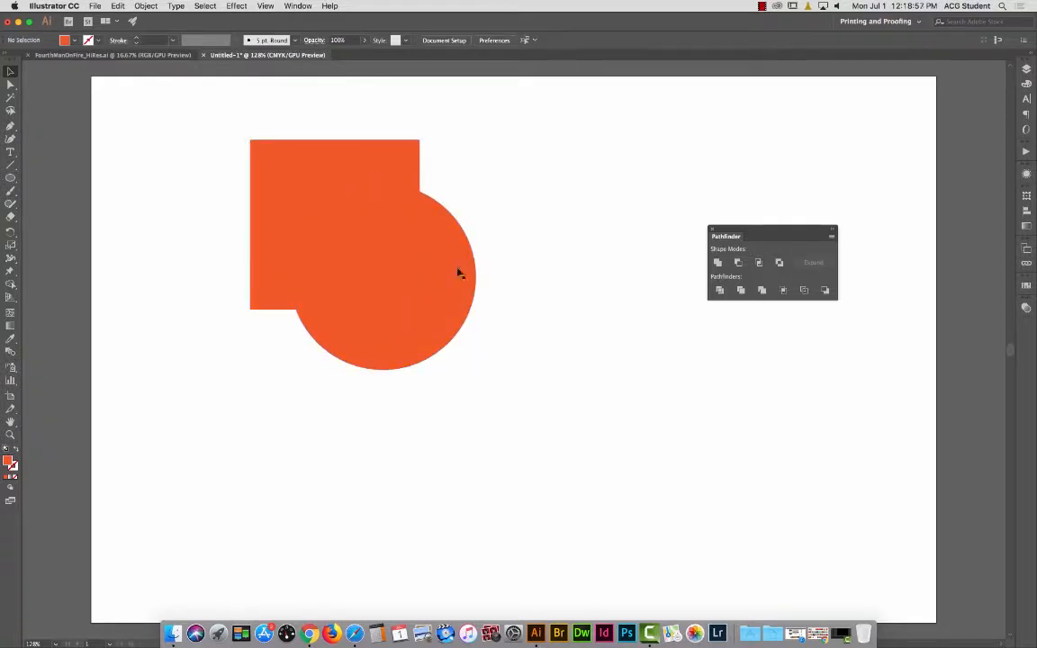
Try Intersect on the square and circle, and undo it.
click(456, 271)
drag(270, 103, 486, 284)
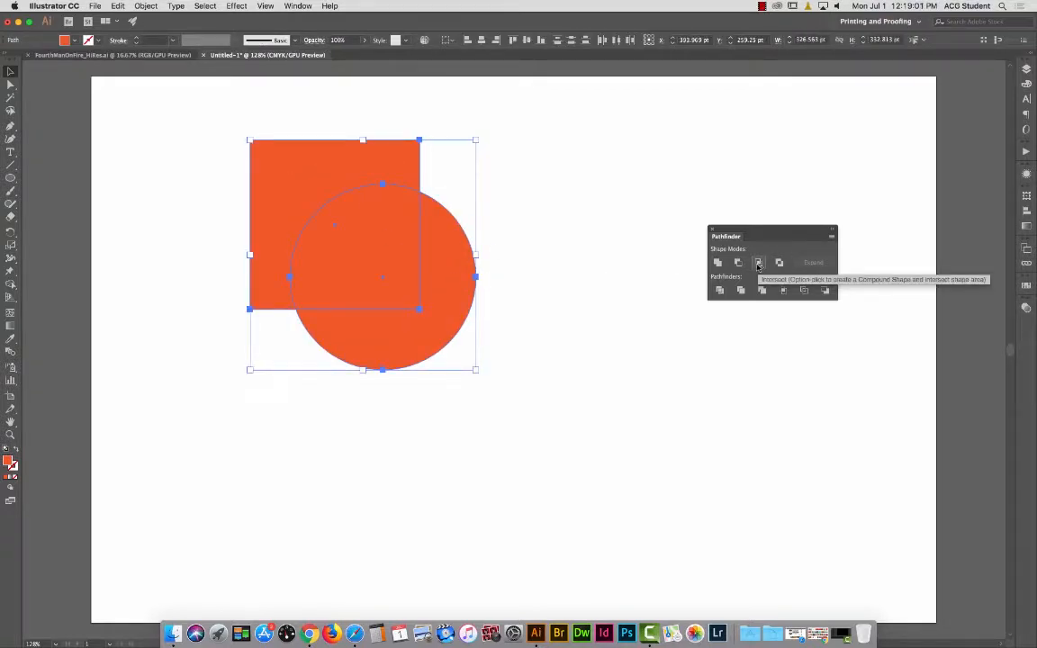
click(758, 263)
click(671, 279)
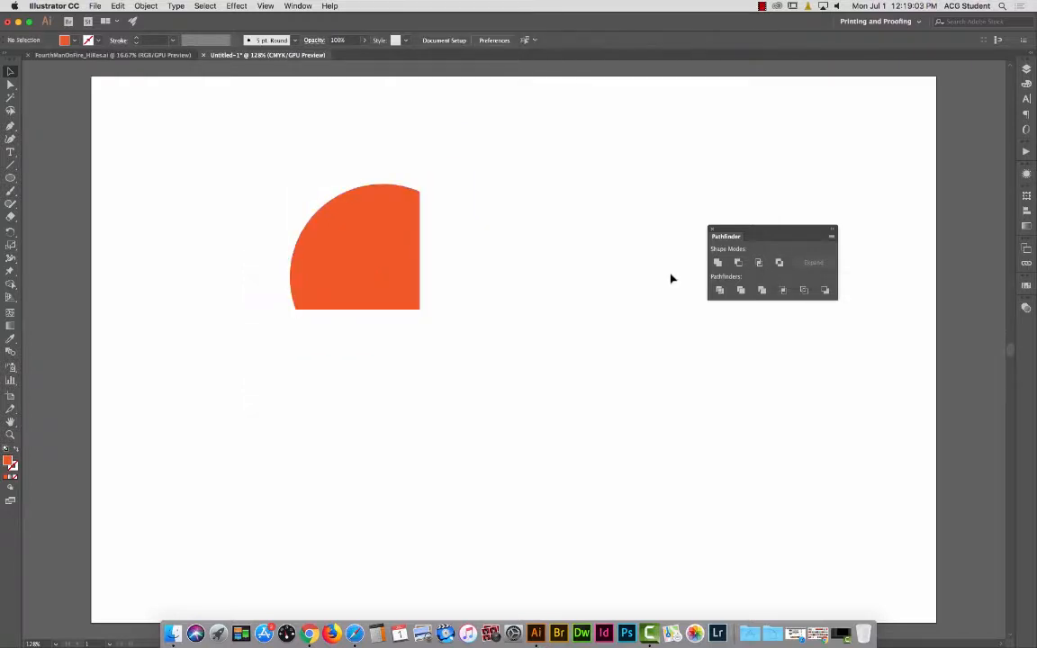
key(super+z)
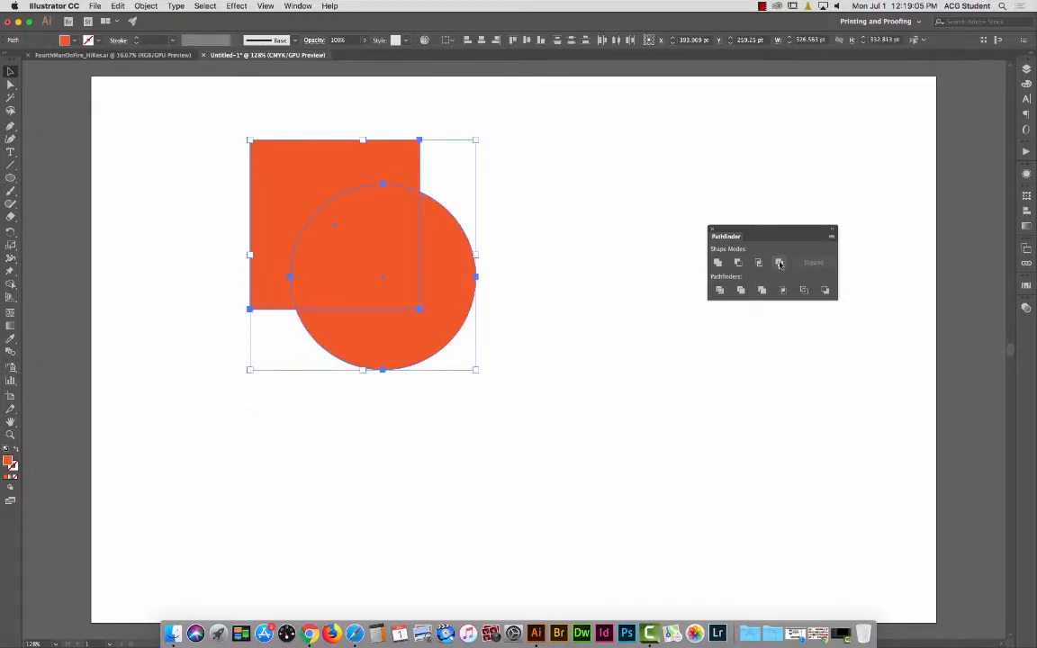
Try Exclude on the square and circle, undo it and deselect the shapes.
click(780, 263)
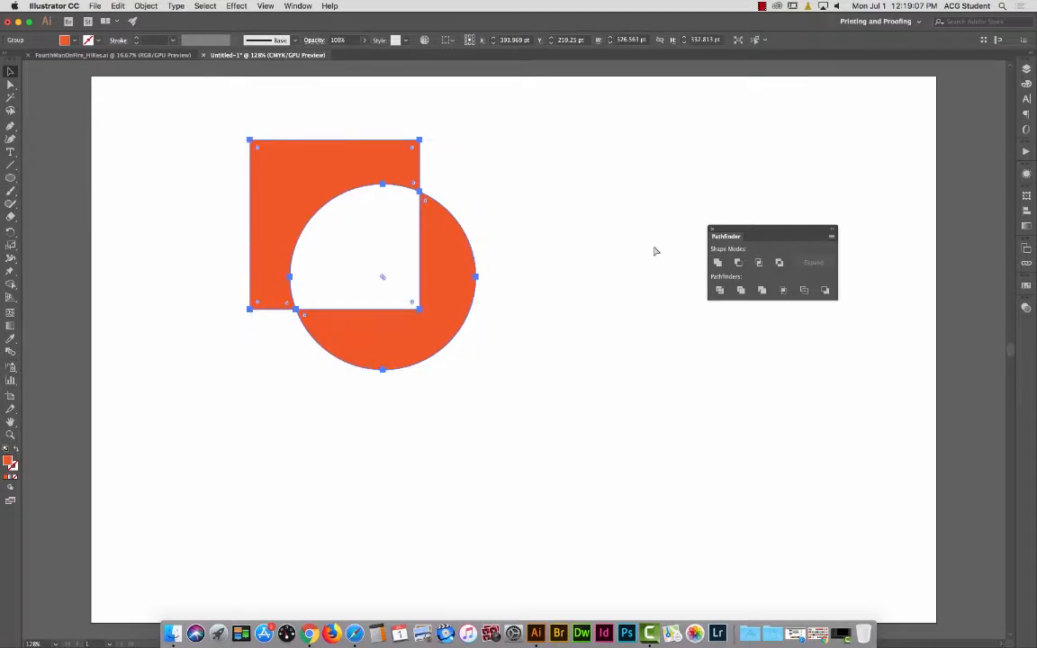
key(super+z)
click(501, 256)
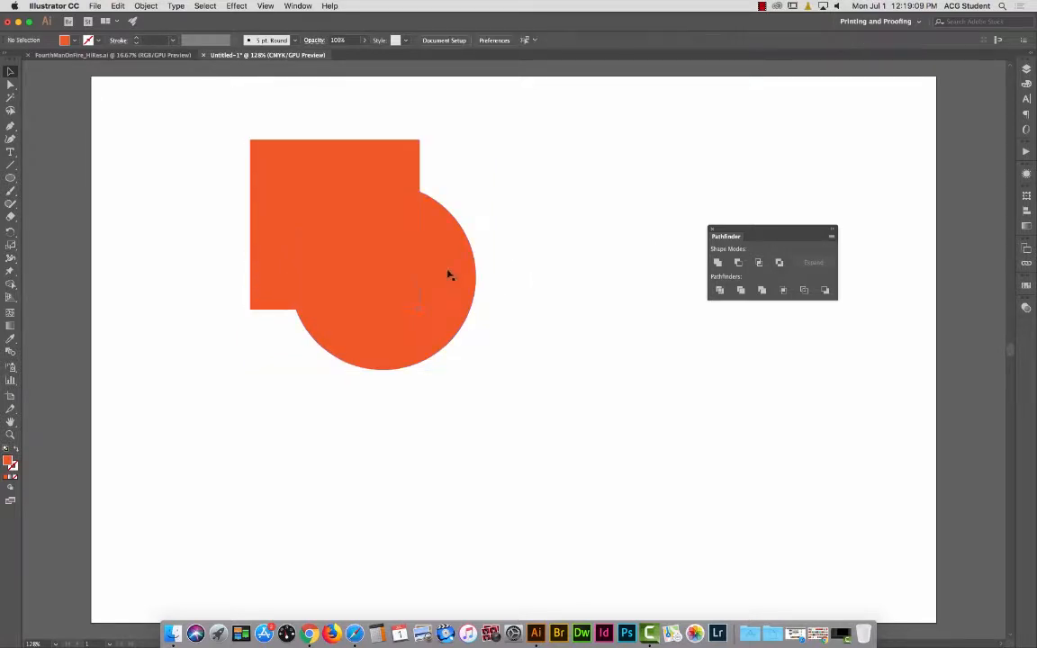
Draw a second circle about 202 pt in diameter overlapping the square's left edge, and split all three shapes with Divide.
click(10, 178)
drag(199, 209, 269, 278)
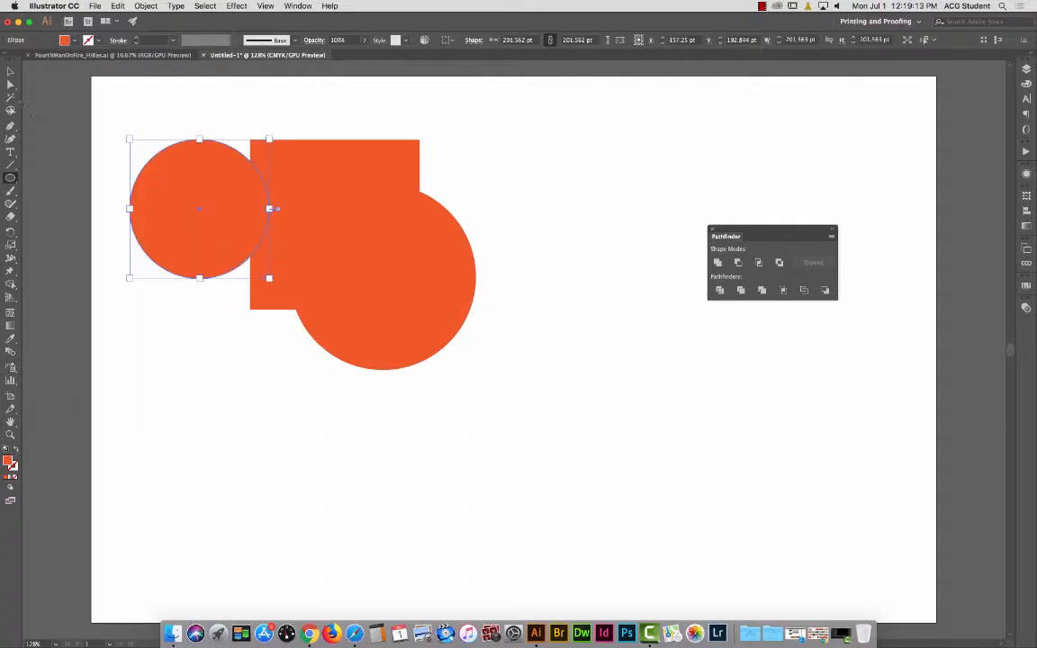
click(12, 73)
drag(193, 122, 430, 319)
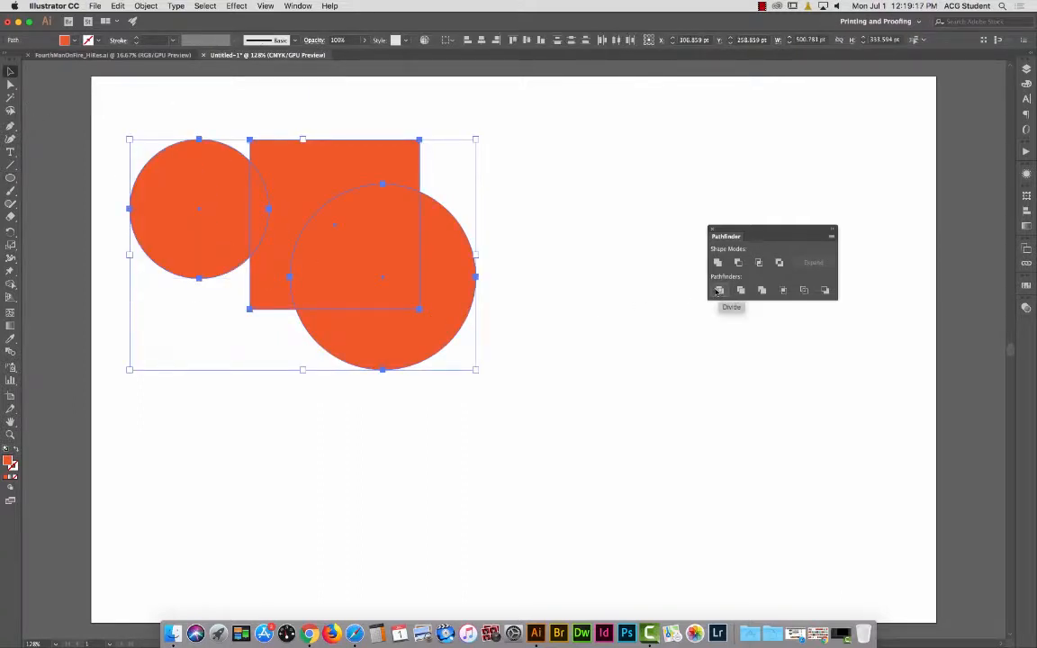
click(718, 290)
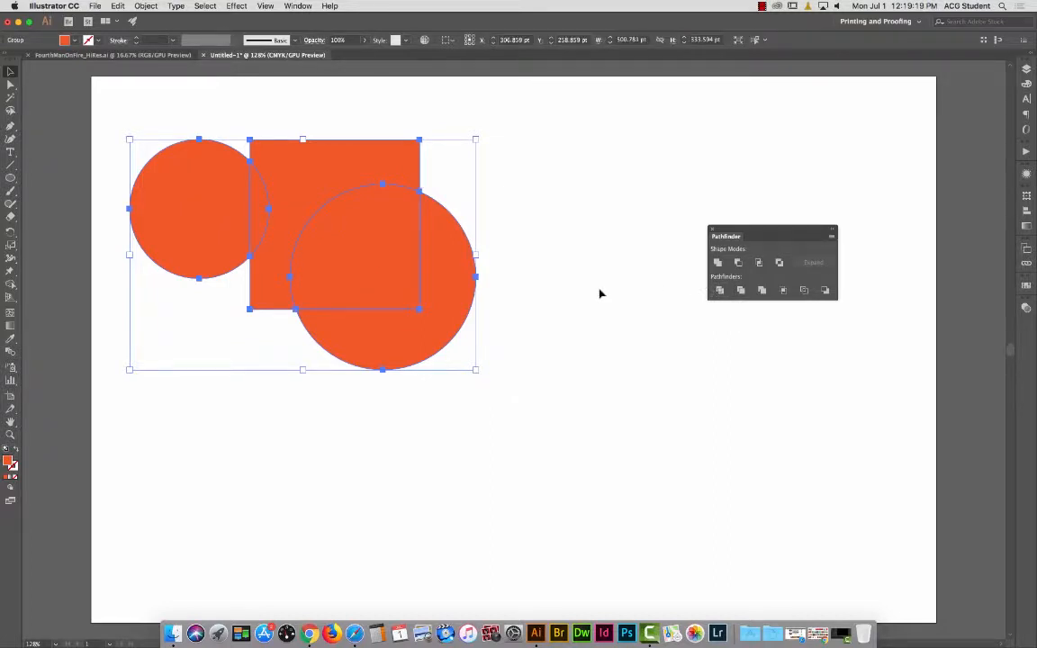
Delete the lower circle's divided piece outside the square and the small overlap piece between the other circle and the square.
click(11, 84)
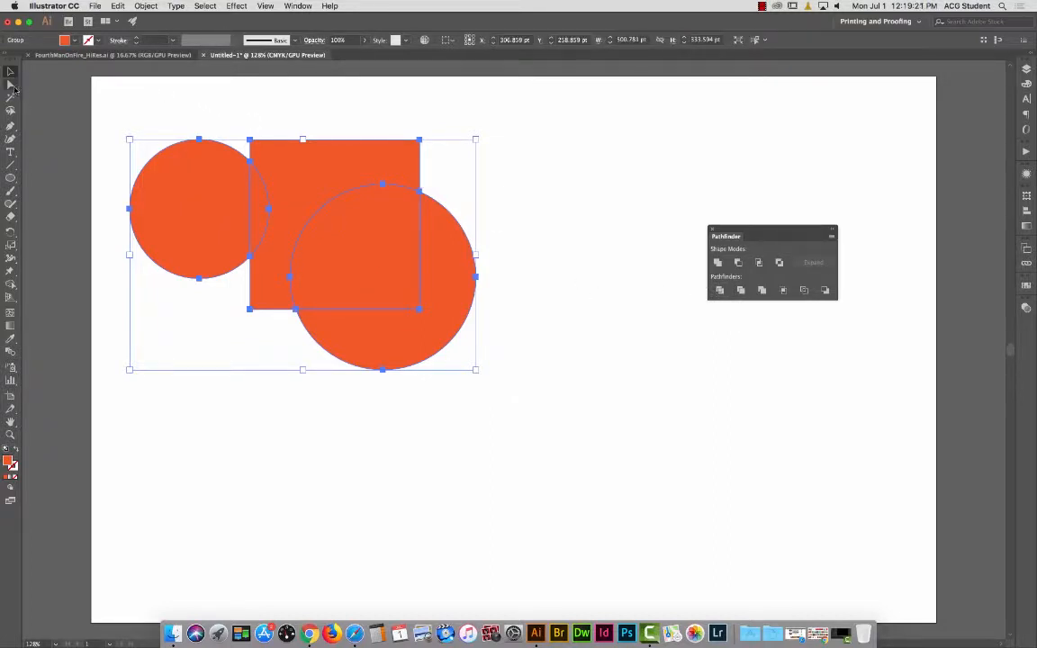
click(166, 107)
drag(481, 221, 461, 303)
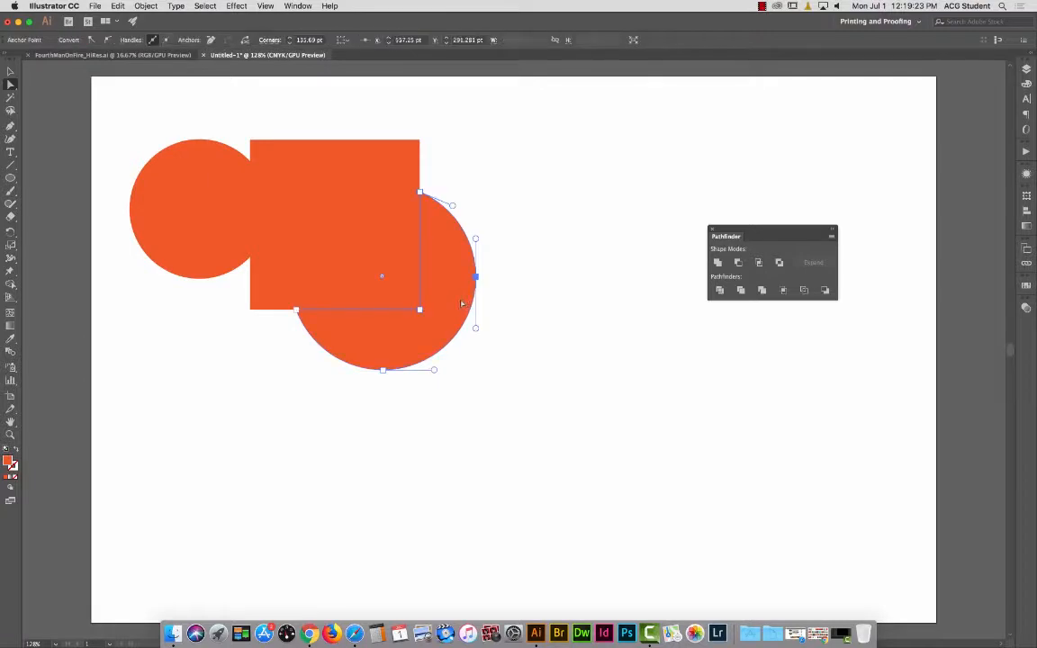
key(Delete)
click(268, 200)
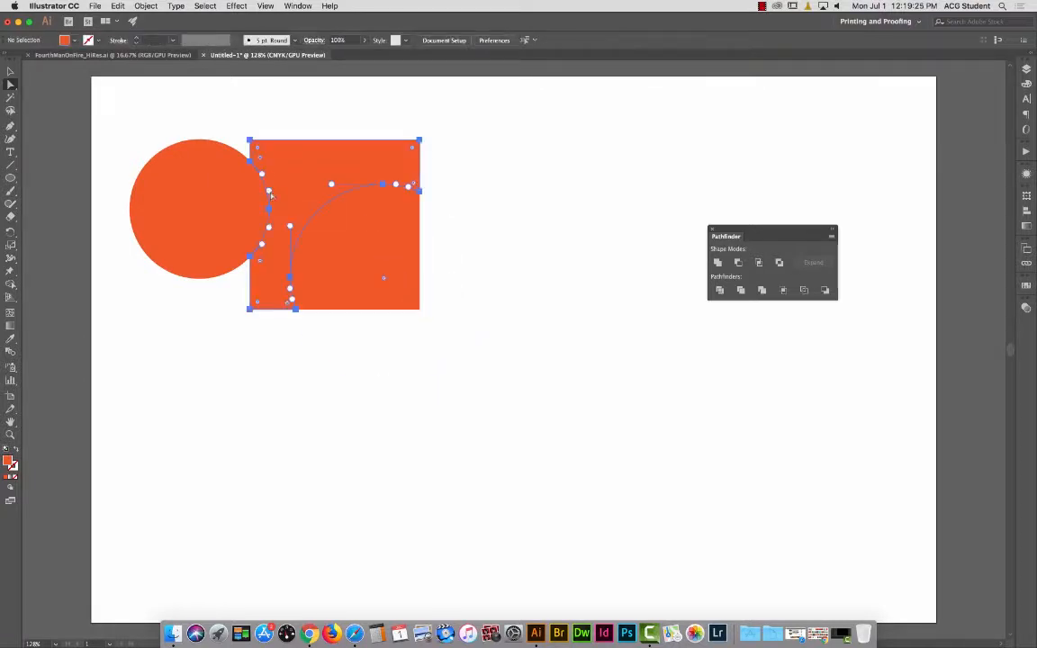
click(263, 200)
key(Delete)
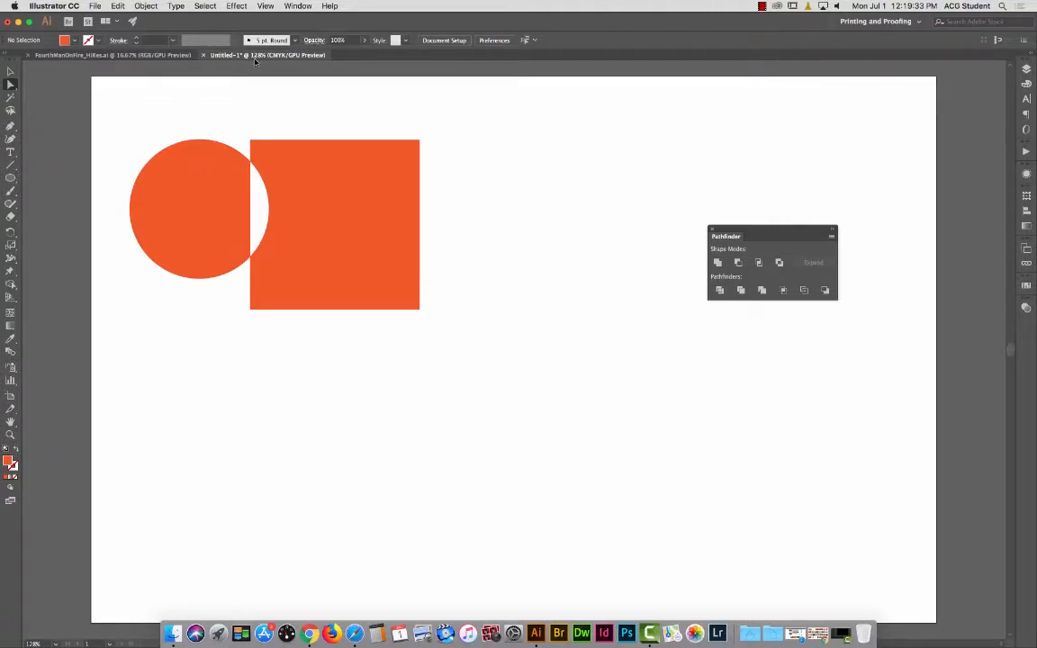
Switch to the FourthManOnFire_HiRes.ai document and enlarge its artwork to 33.33%.
click(113, 55)
click(10, 71)
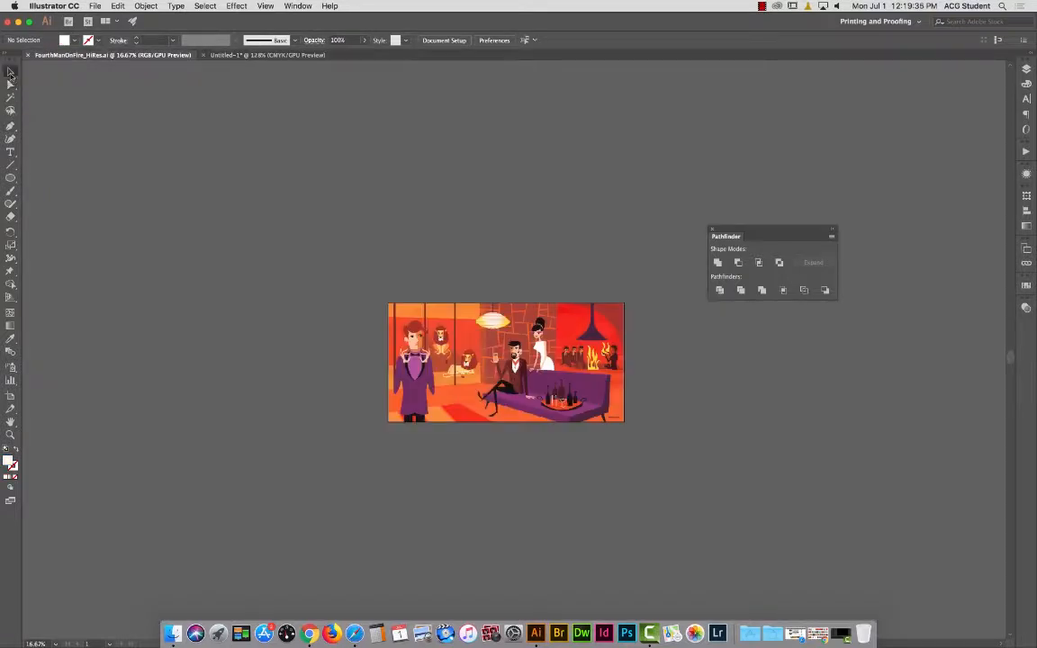
key(super+equal)
key(super+equal)
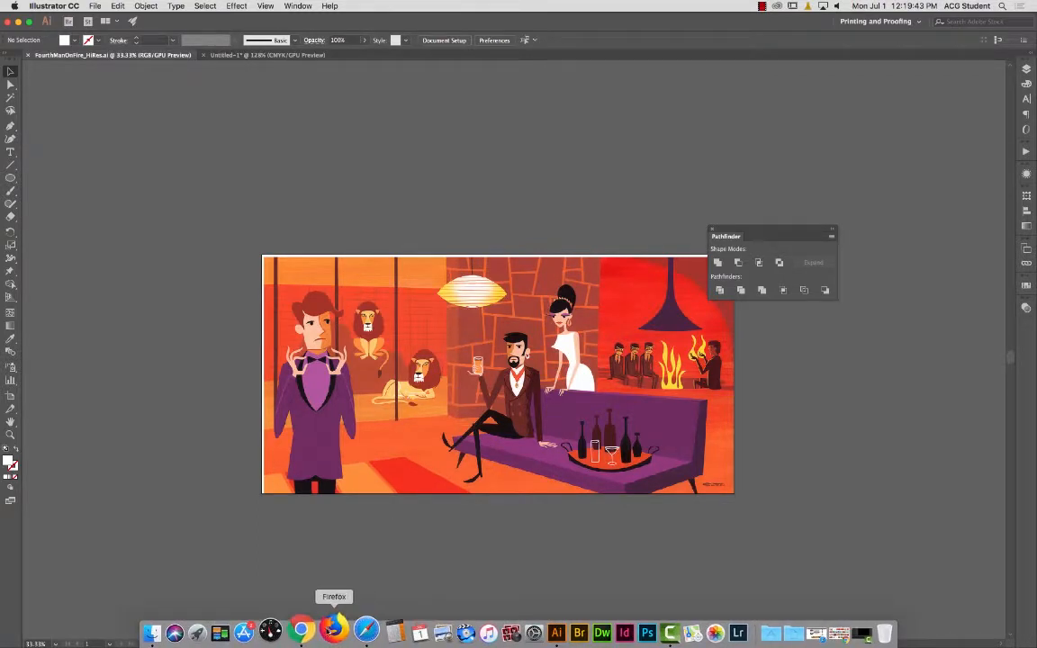
Switch to Chrome, view the Mad About Shag picture in the image results, and return to Illustrator.
click(302, 632)
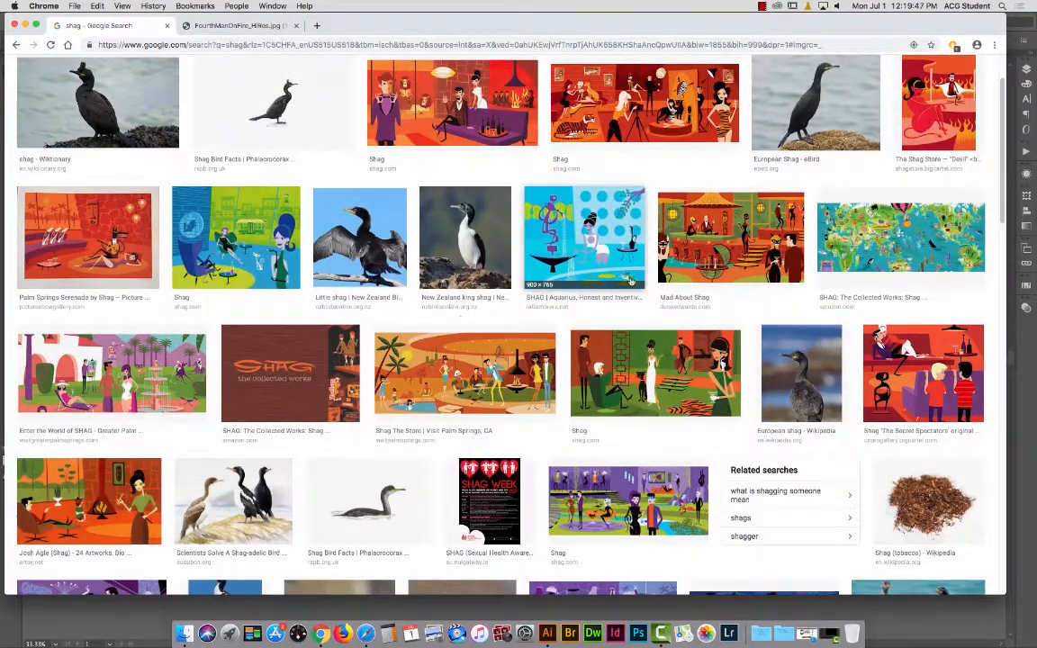
click(723, 229)
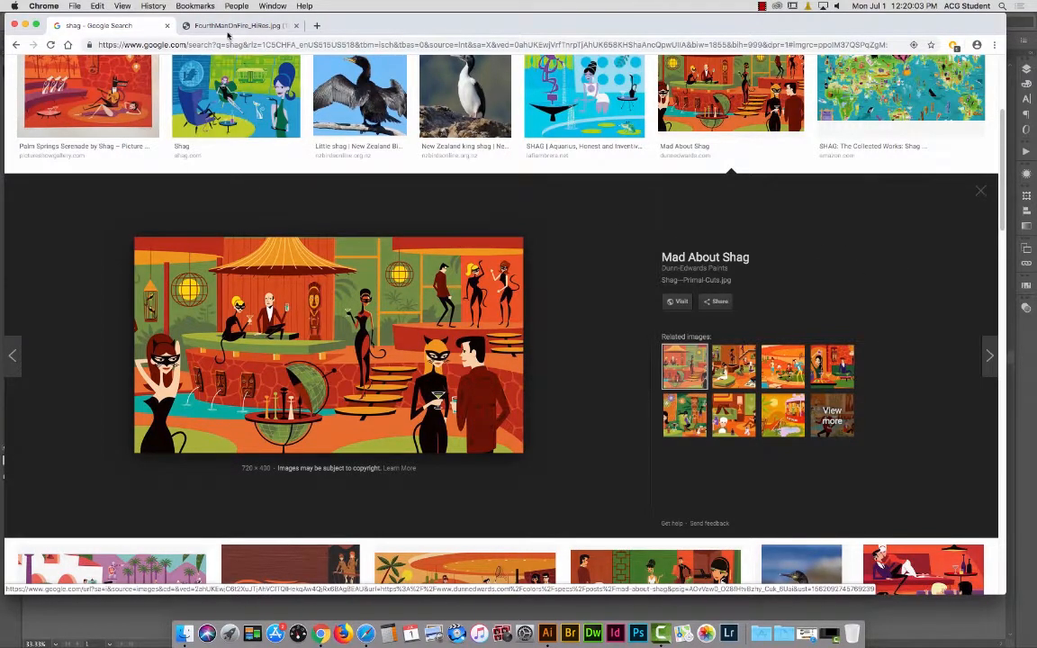
key(super+Tab)
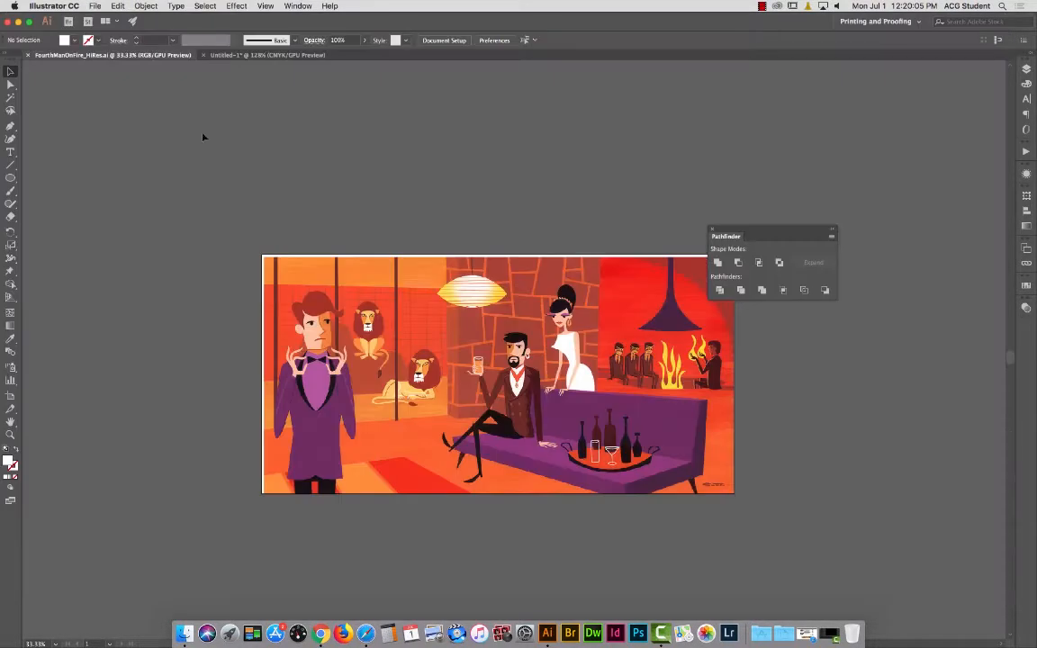
Try dimming the template layer's images to 30%, and undo it.
click(340, 277)
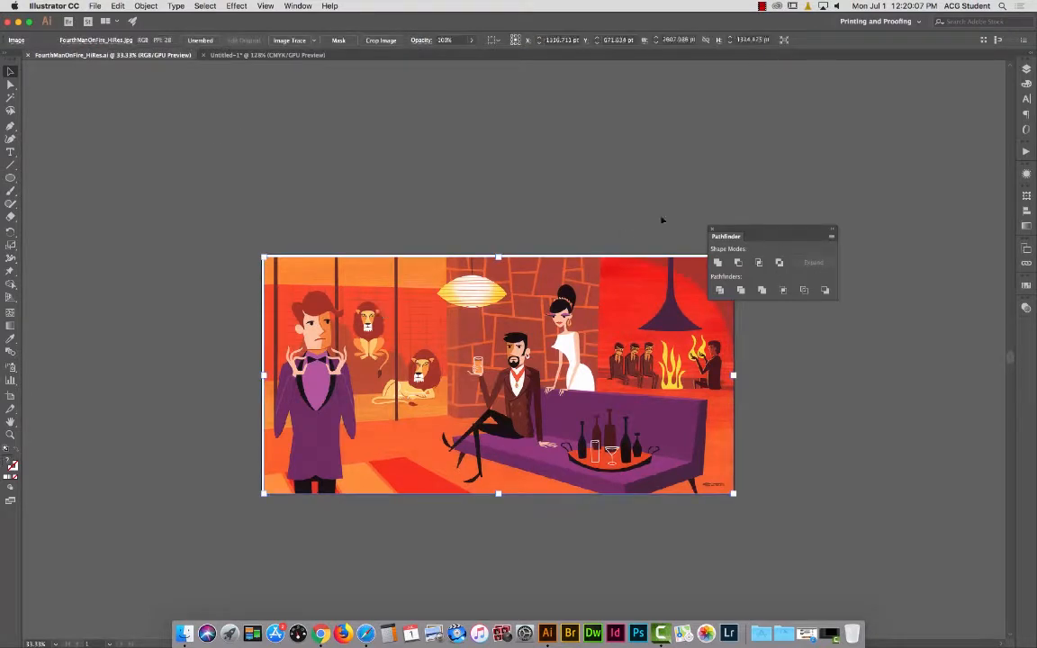
click(1026, 69)
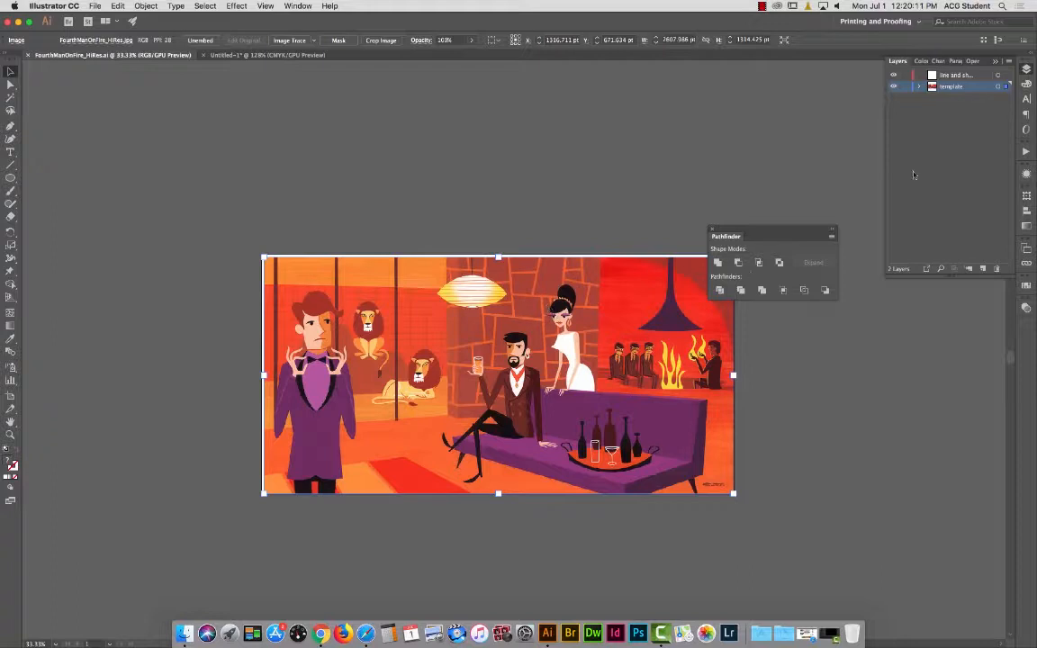
double_click(973, 87)
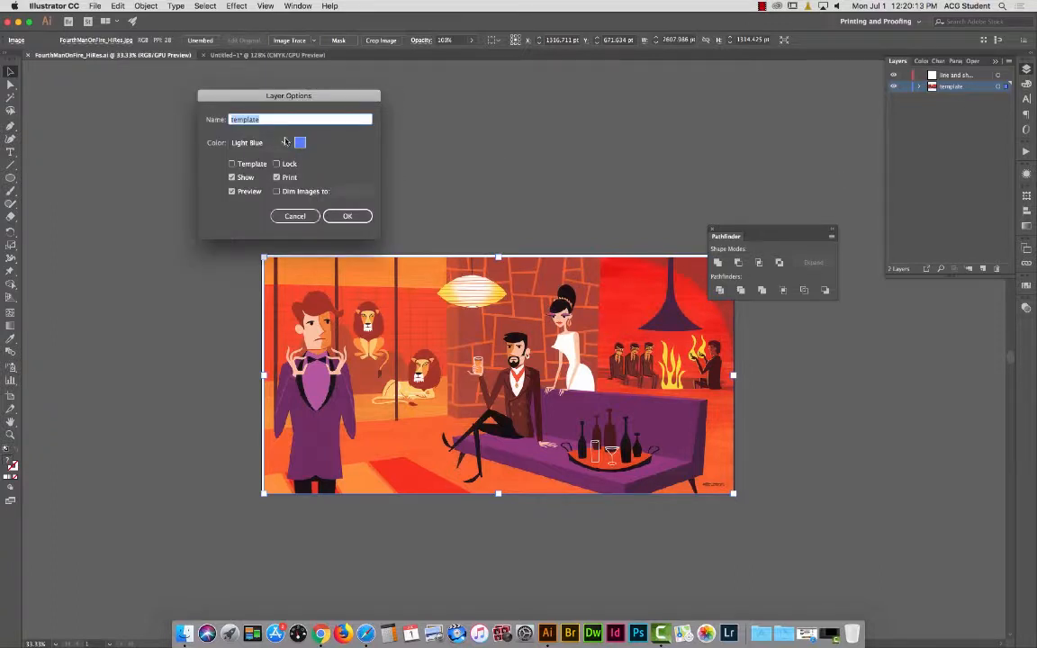
click(277, 191)
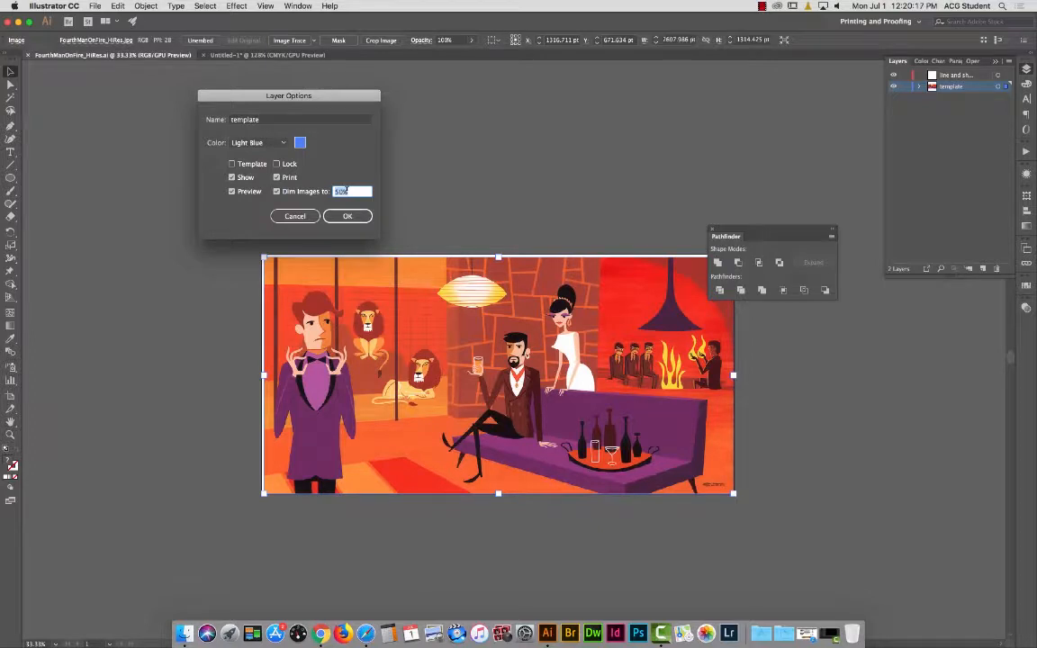
text(30)
key(Return)
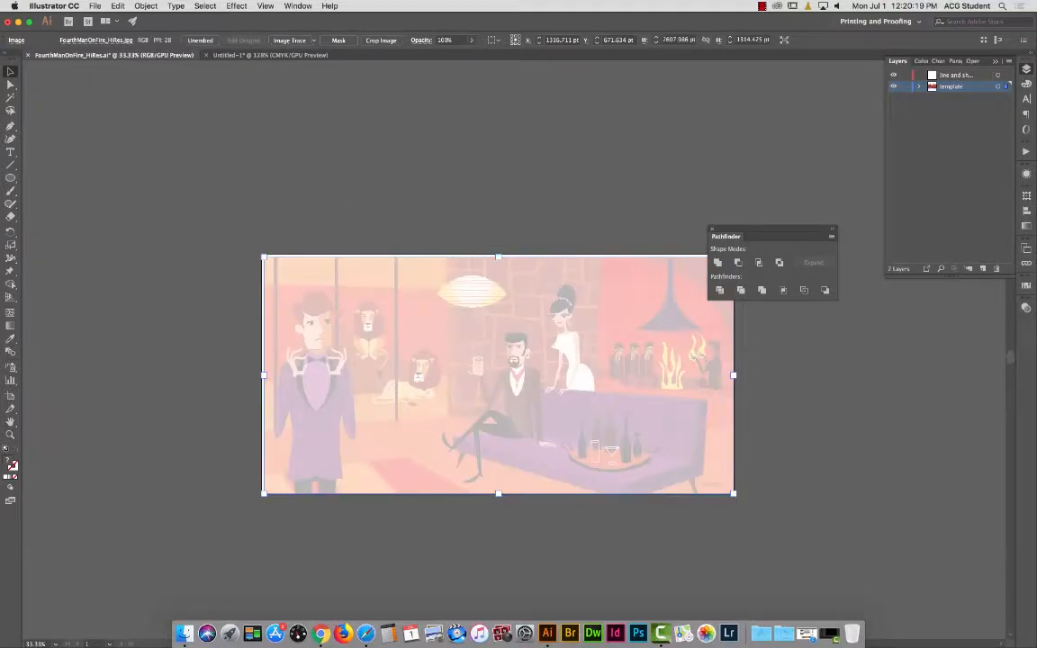
click(376, 213)
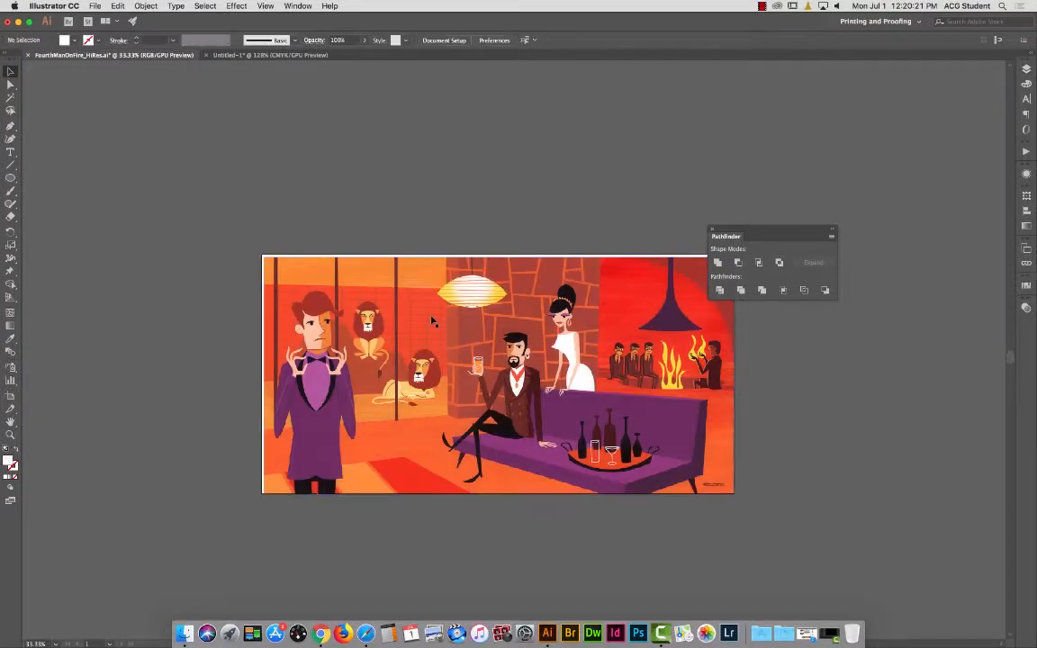
Duplicate the artwork image above the original and draw a rectangle about 666 × 738 pt over the copy's standing man.
drag(656, 249, 171, 52)
scroll(909, 309, up, 5)
scroll(909, 309, left, 5)
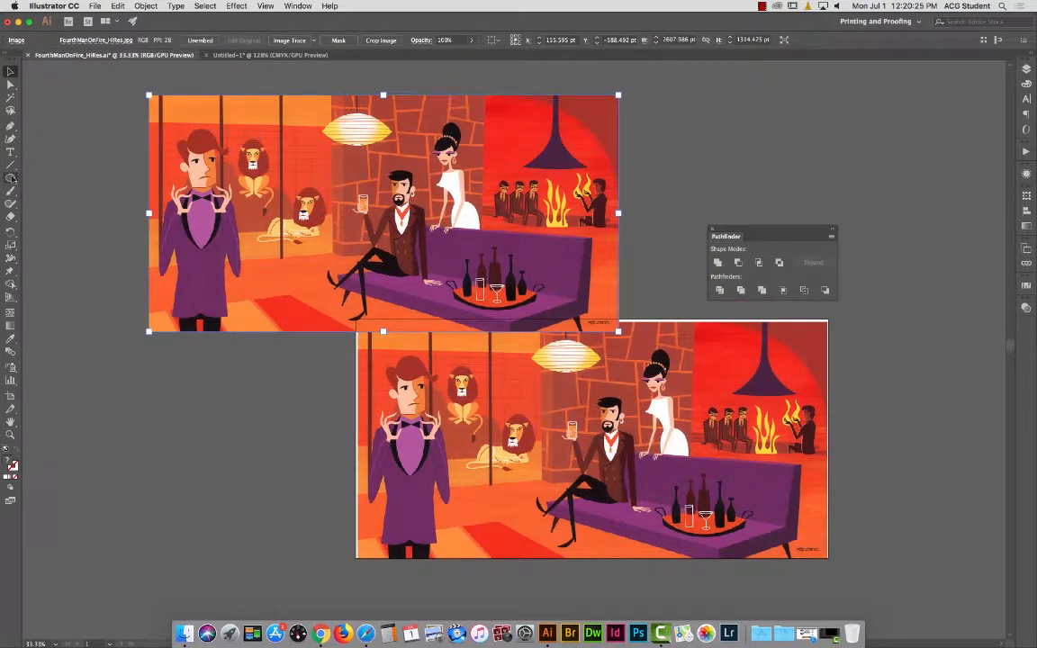
drag(11, 178, 54, 162)
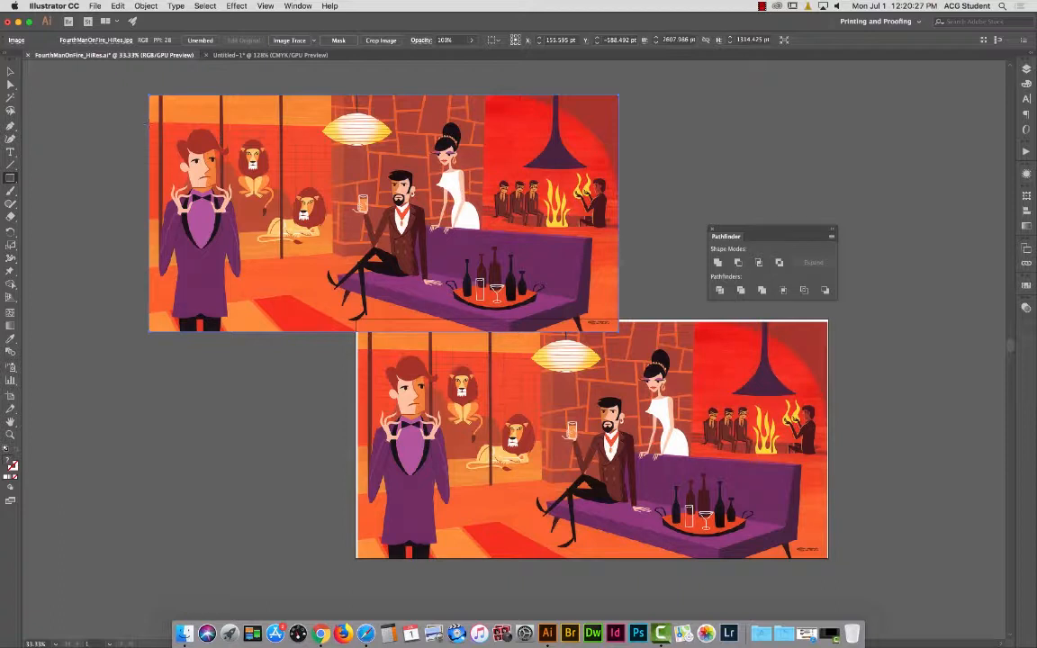
drag(238, 236, 268, 256)
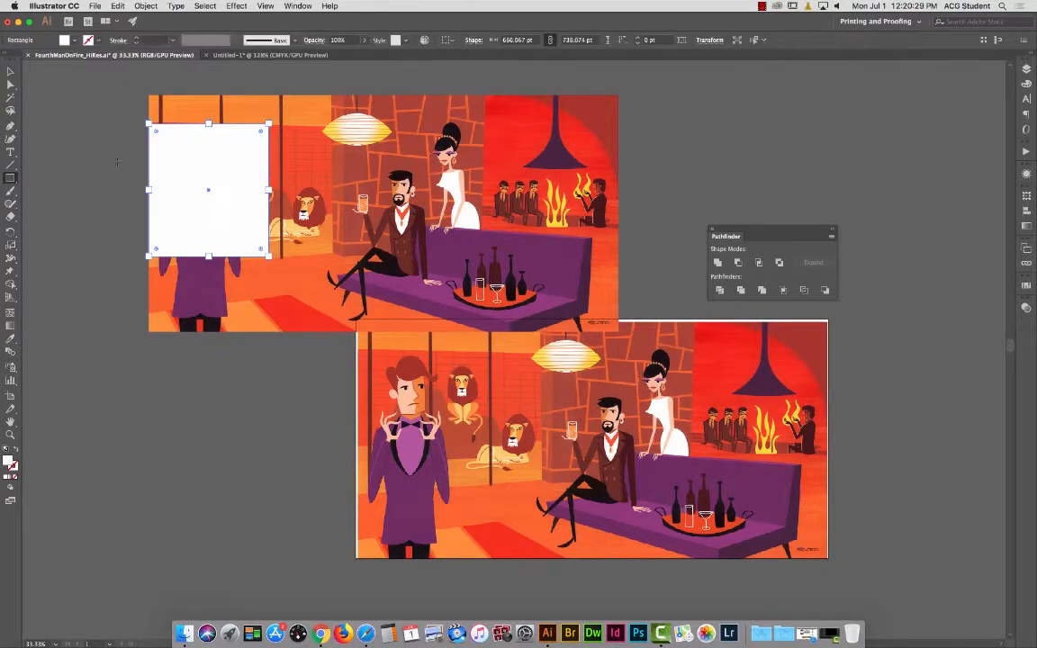
Make a clipping mask from the rectangle and the copied image, and move the cropped copy beside the original artwork.
click(11, 73)
drag(95, 140, 222, 213)
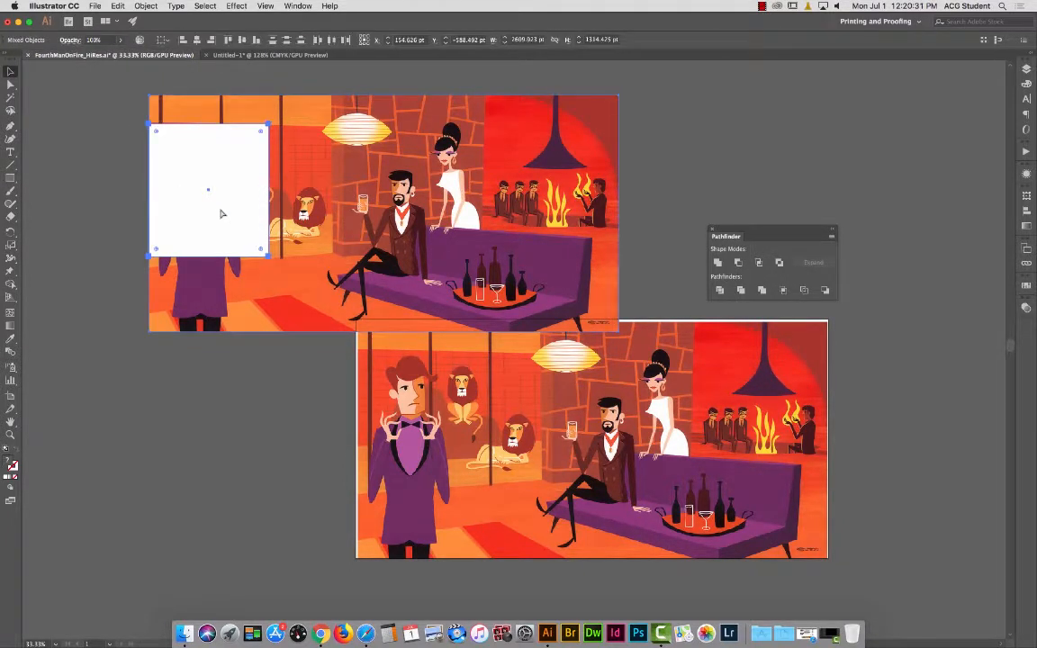
key(super+7)
click(296, 199)
drag(250, 177, 324, 383)
Dim the template layer's images to 50% and deselect the artwork.
click(414, 351)
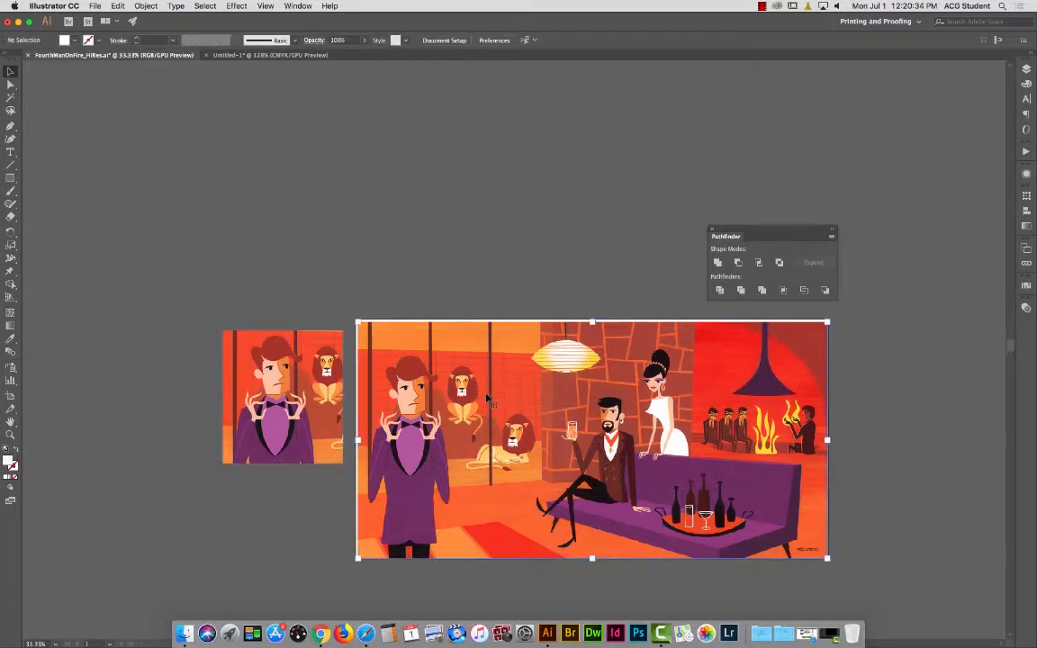
click(1026, 70)
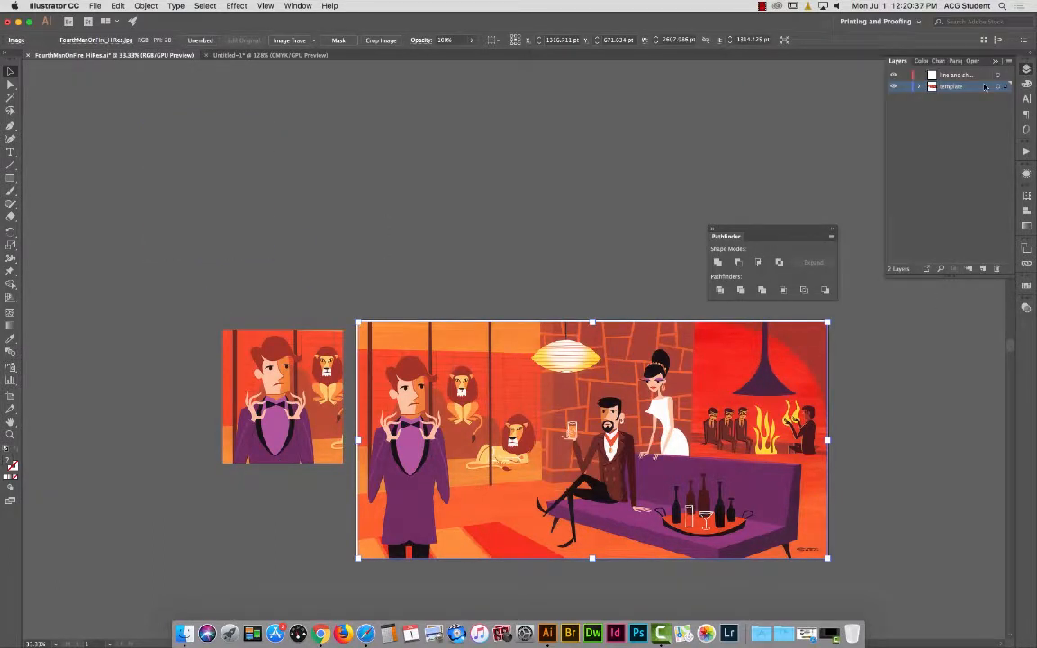
double_click(984, 87)
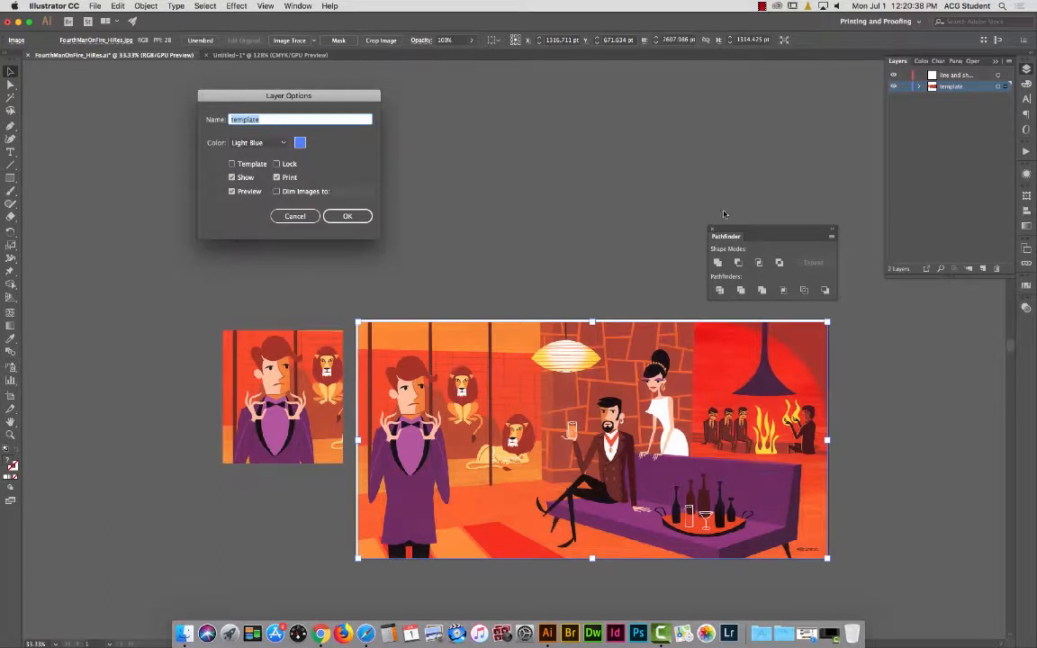
click(277, 192)
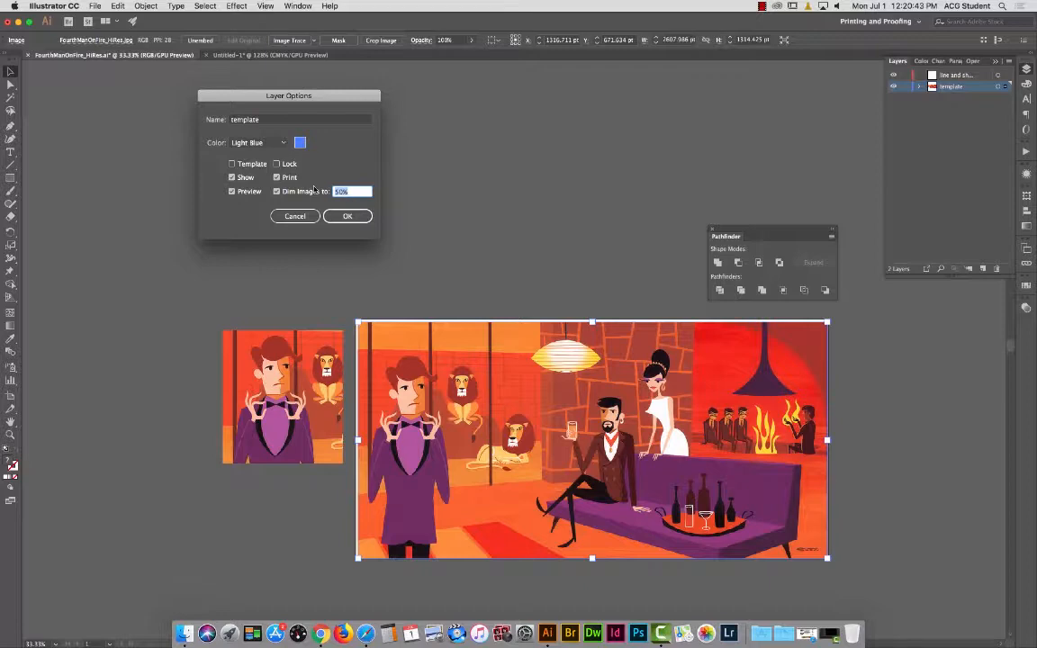
key(Return)
click(430, 232)
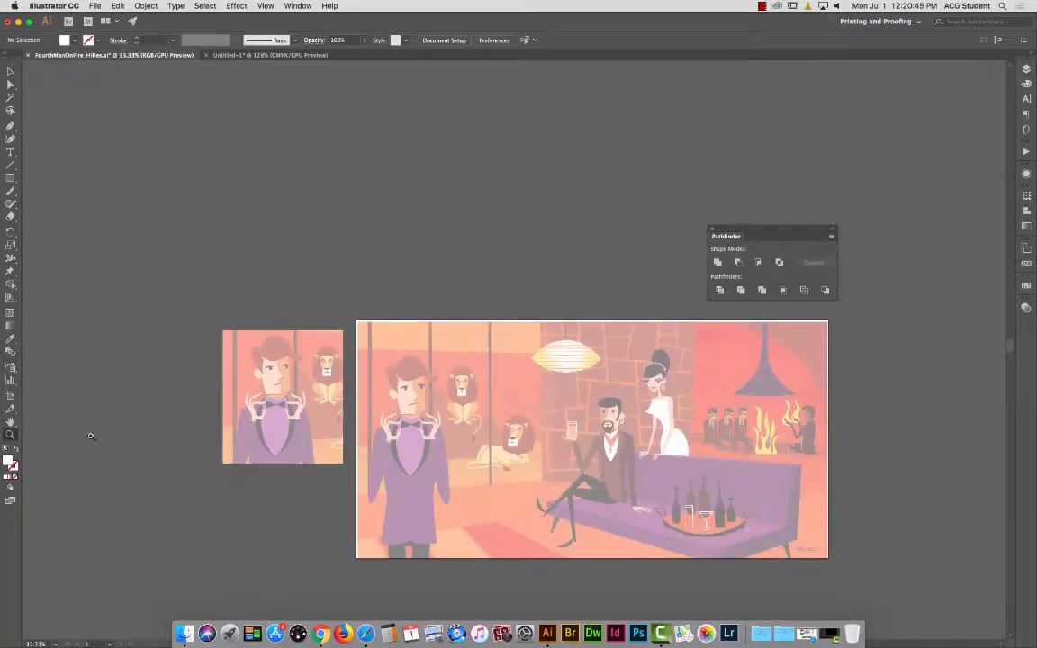
Cut the cropped copy out of the template layer and make the layer above it active.
drag(407, 383, 550, 347)
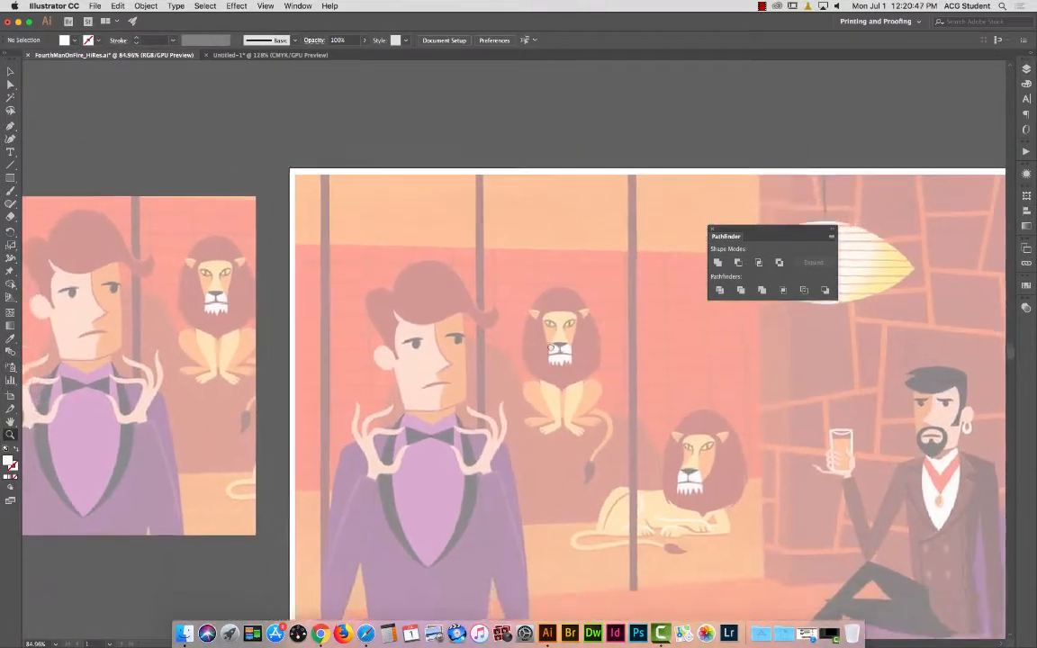
click(10, 71)
click(210, 310)
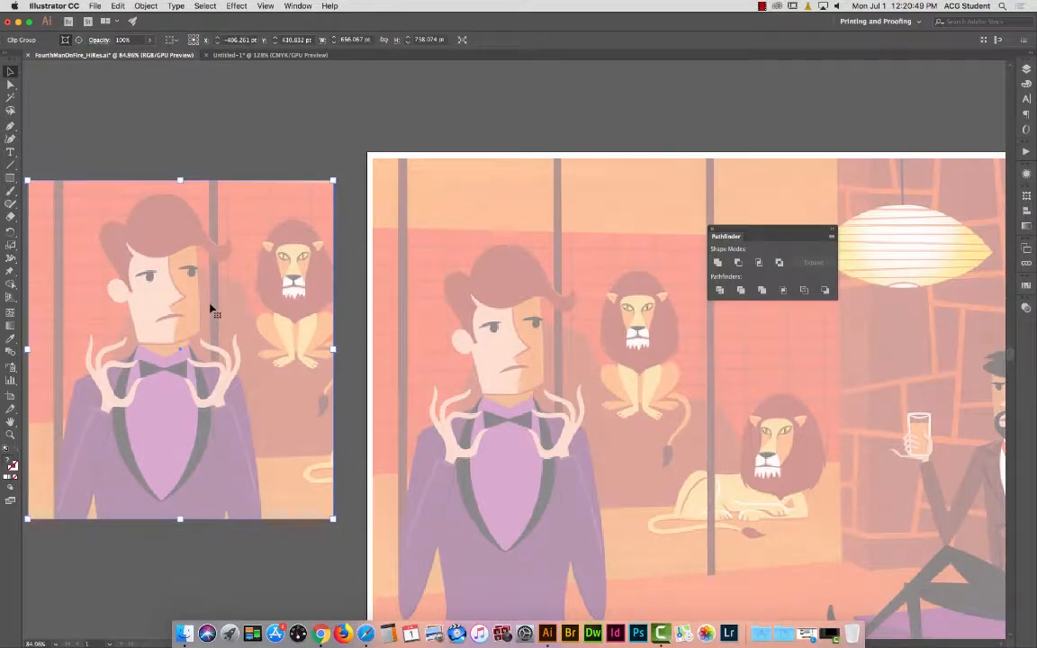
click(212, 307)
key(Delete)
click(298, 5)
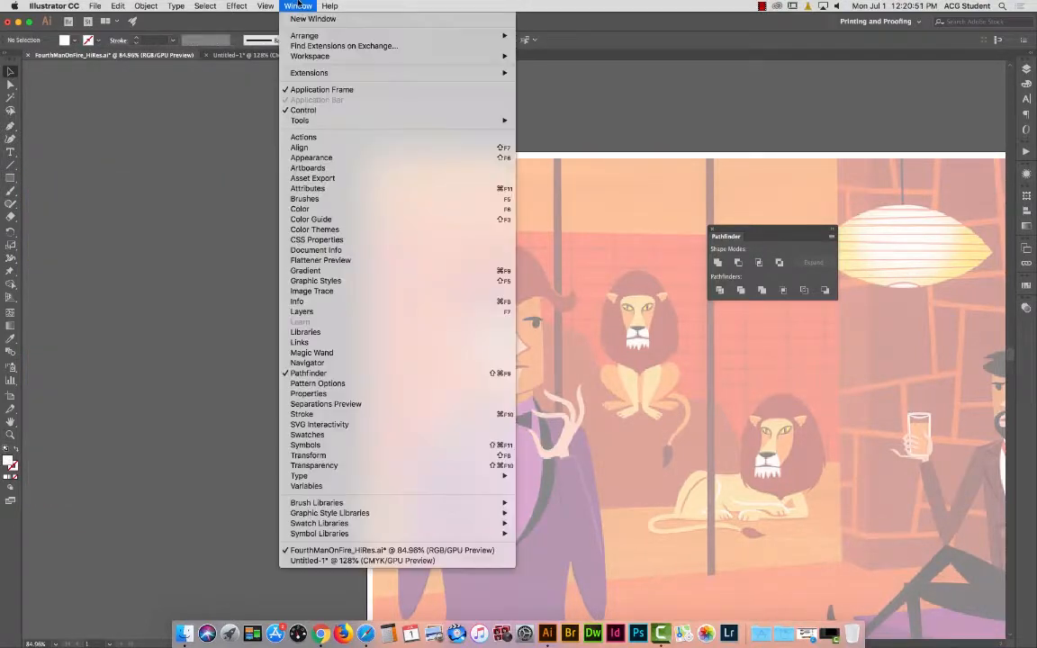
click(1028, 69)
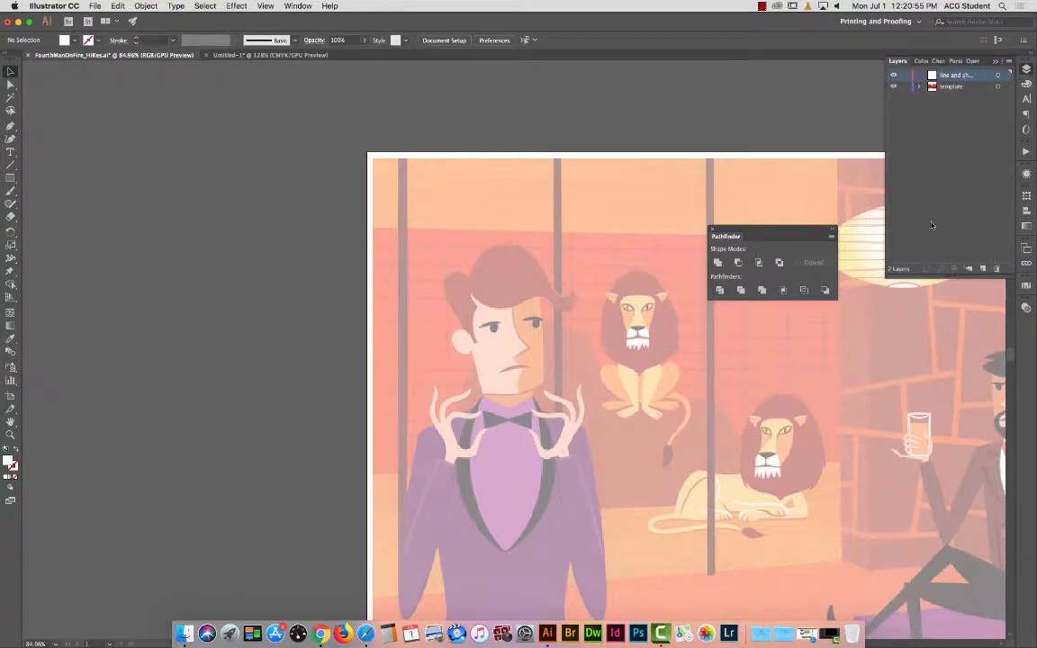
Paste the cropped copy in full colour onto the layer above the template, and place it beside the artboard.
key(super+z)
drag(132, 167, 209, 213)
click(298, 153)
click(1026, 68)
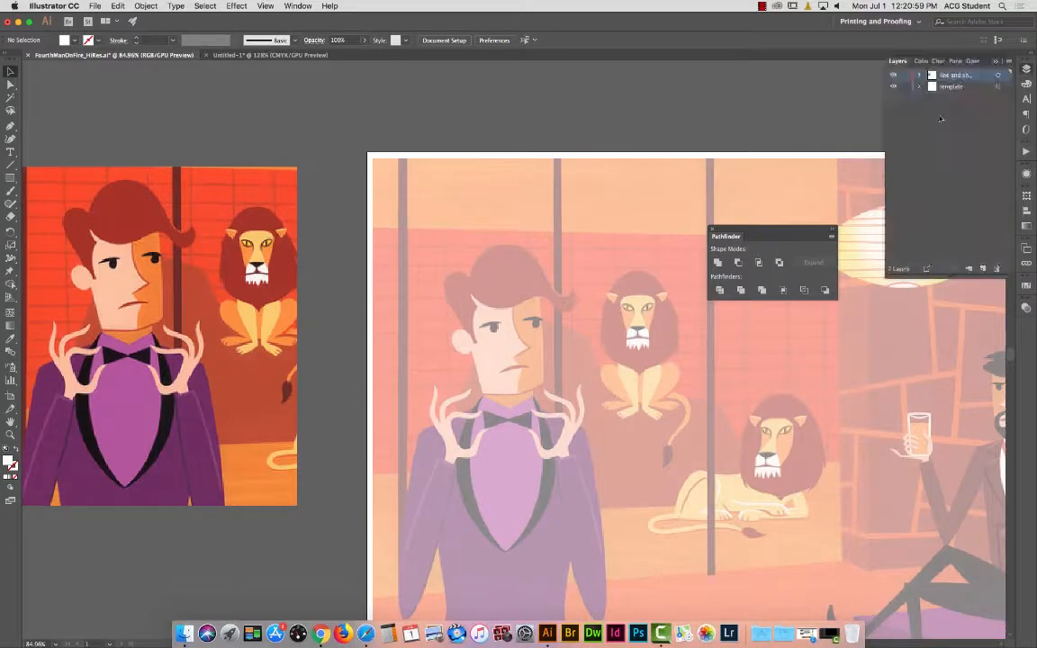
click(706, 89)
scroll(531, 208, right, 2)
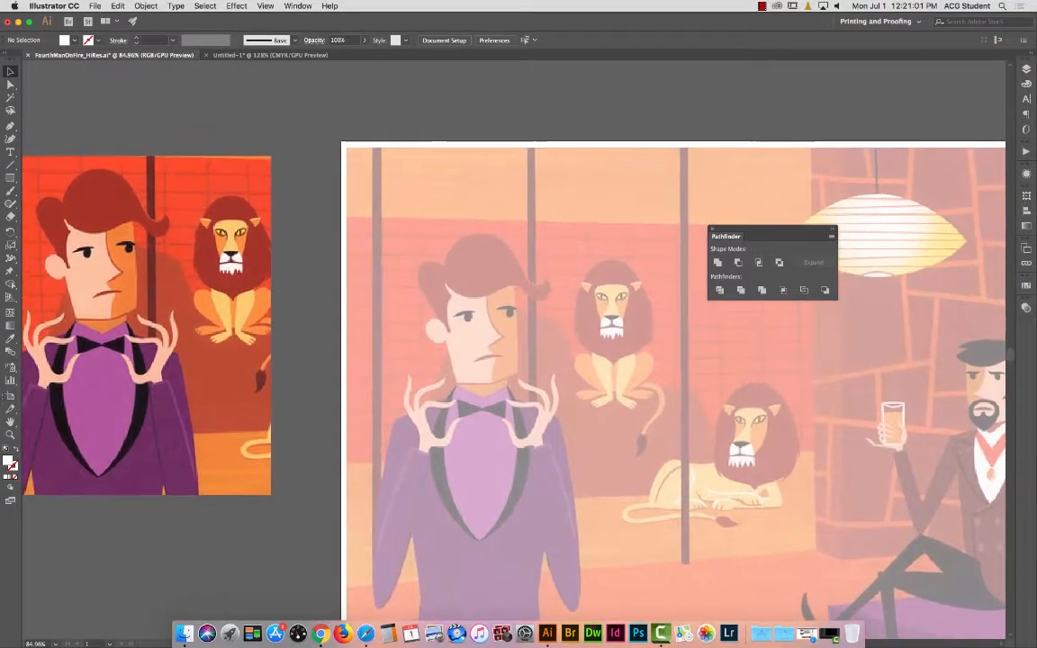
Trace the man's face as a closed shape with the Pen tool, following the jaw and running roughly across beneath the hair.
click(11, 437)
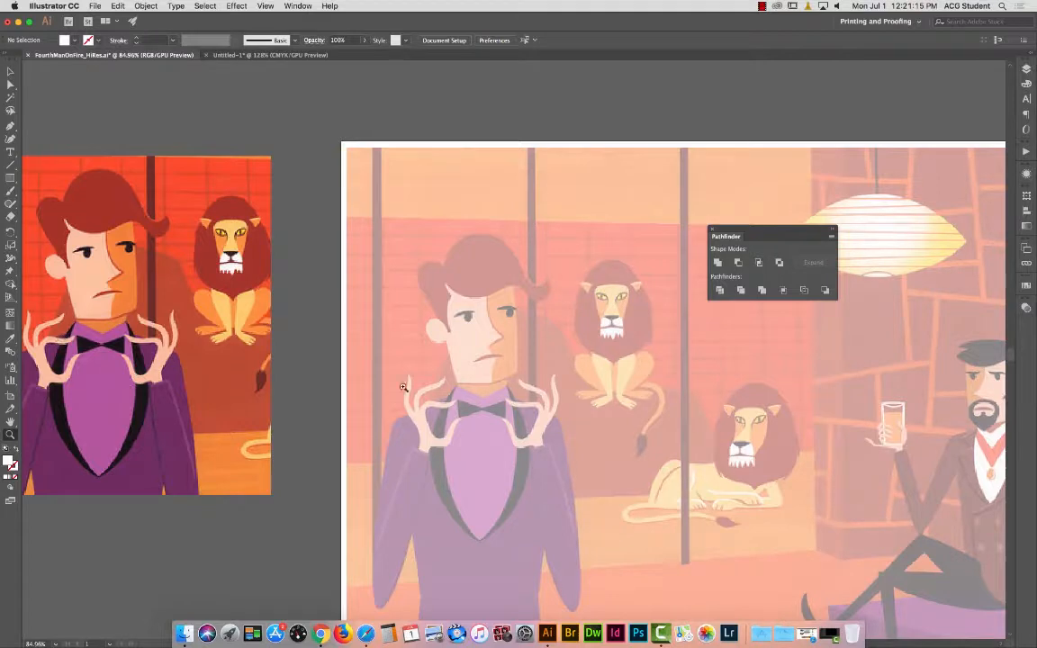
drag(403, 387, 447, 397)
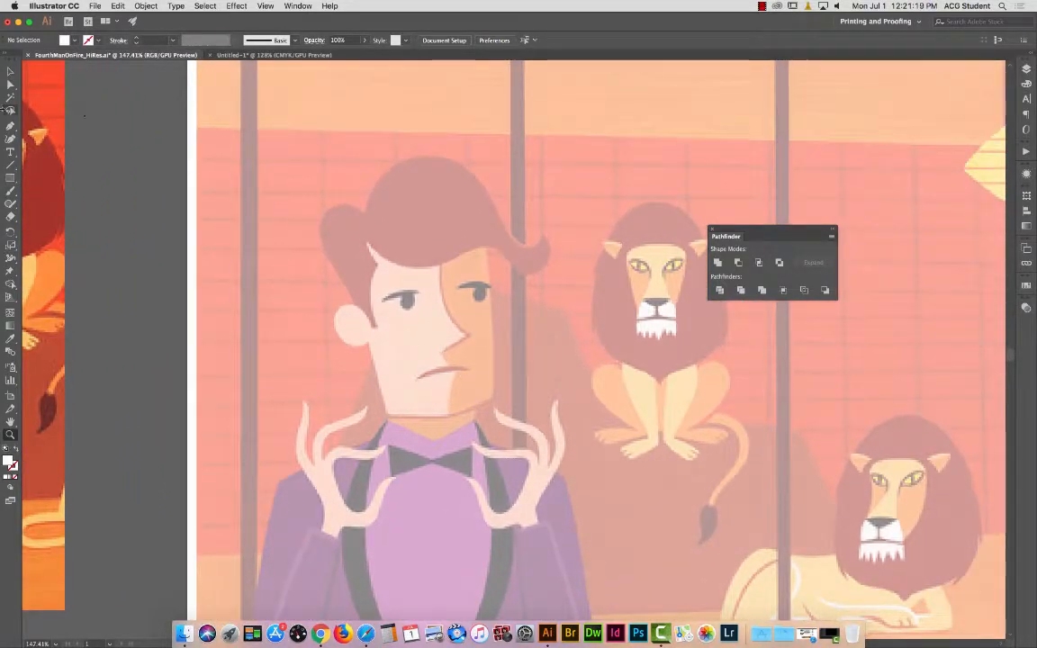
click(11, 125)
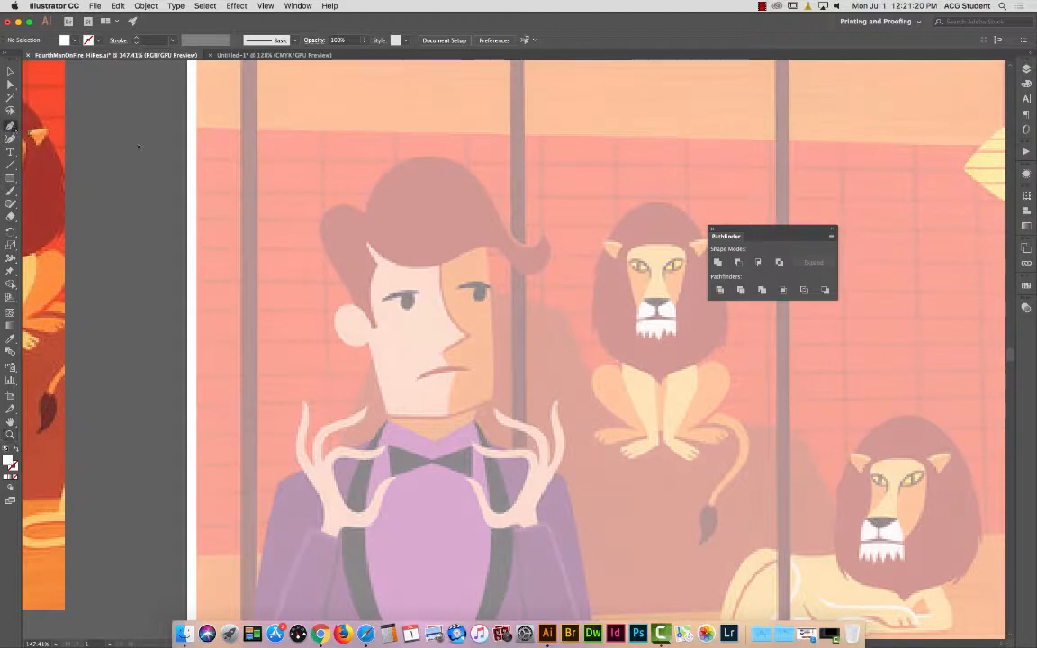
click(346, 256)
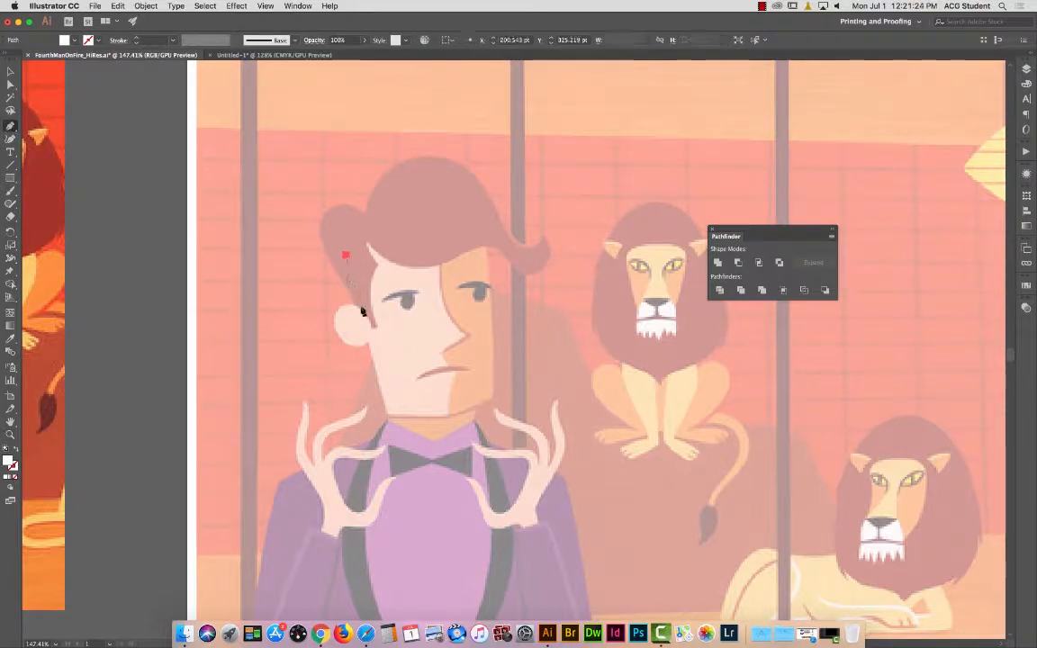
click(387, 416)
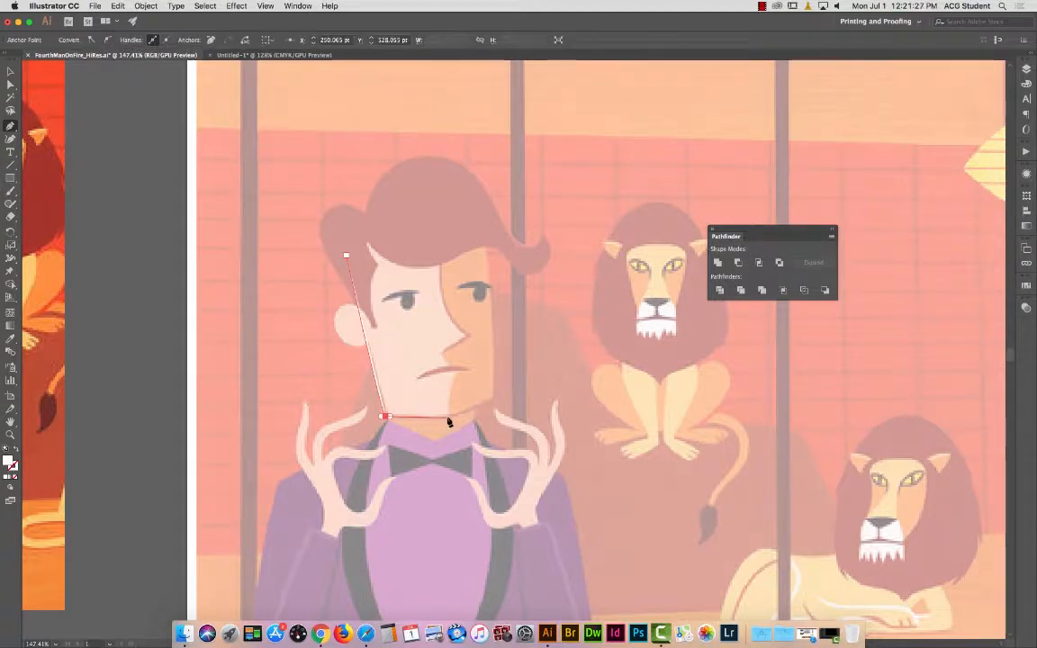
drag(448, 417, 481, 223)
click(494, 394)
click(461, 216)
click(422, 221)
click(401, 226)
drag(379, 224, 373, 229)
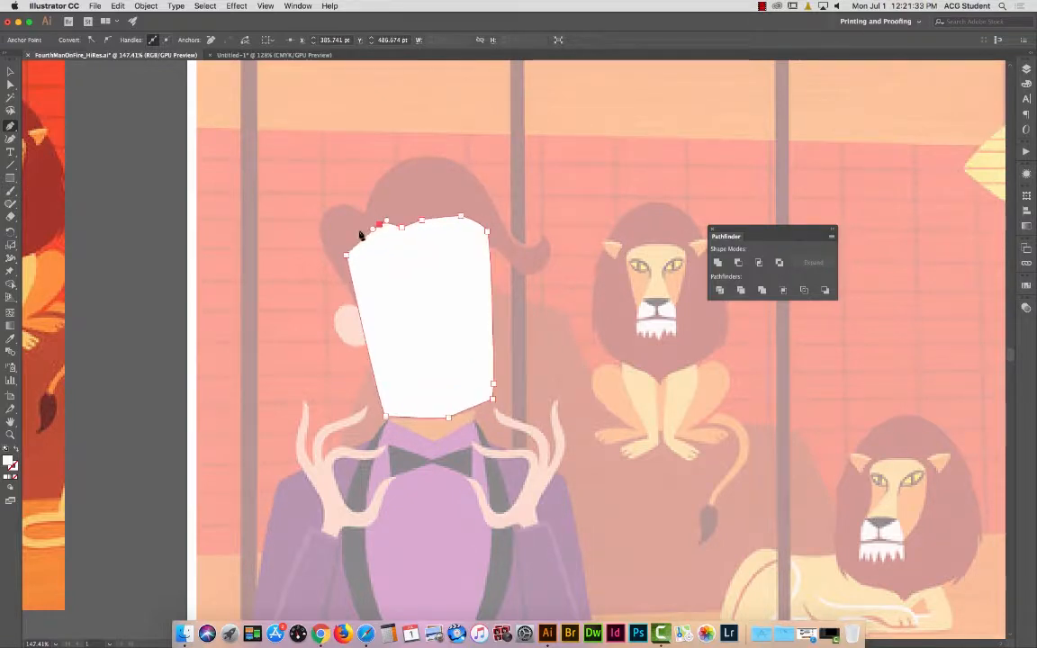
click(353, 238)
click(345, 255)
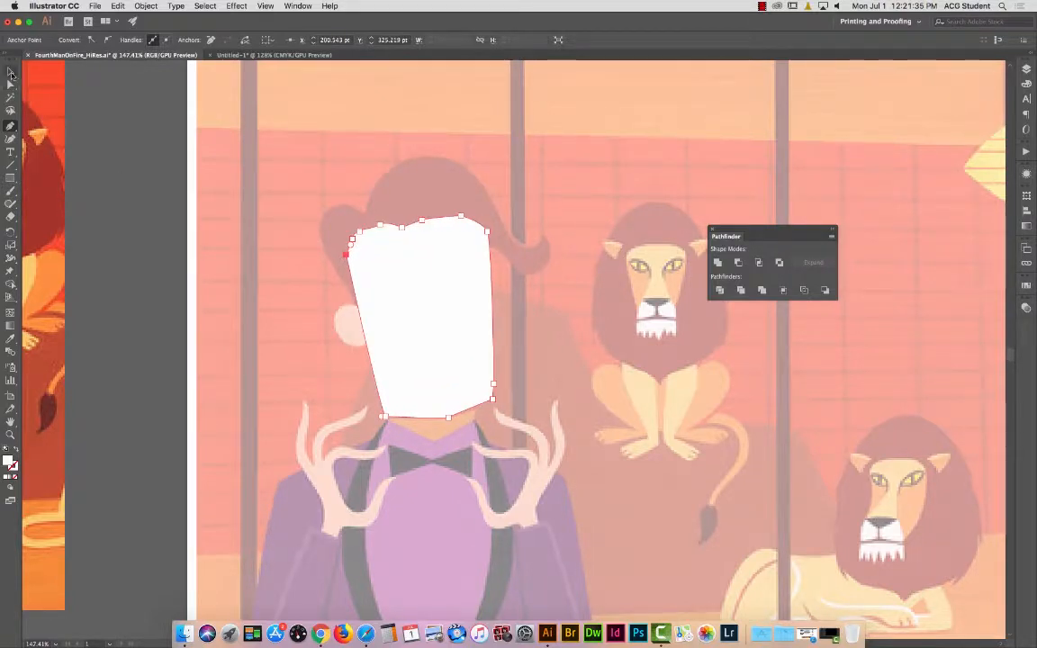
Move the traced face shape off the man and over the seated lion, and deselect it.
click(11, 72)
drag(400, 347, 593, 347)
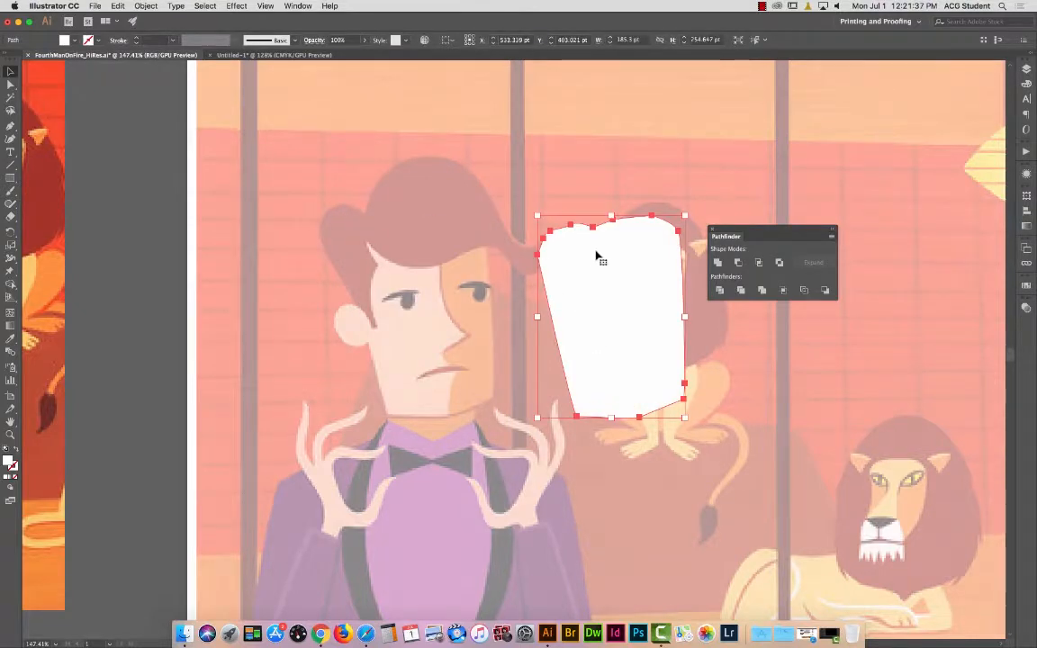
drag(596, 257, 632, 258)
click(226, 157)
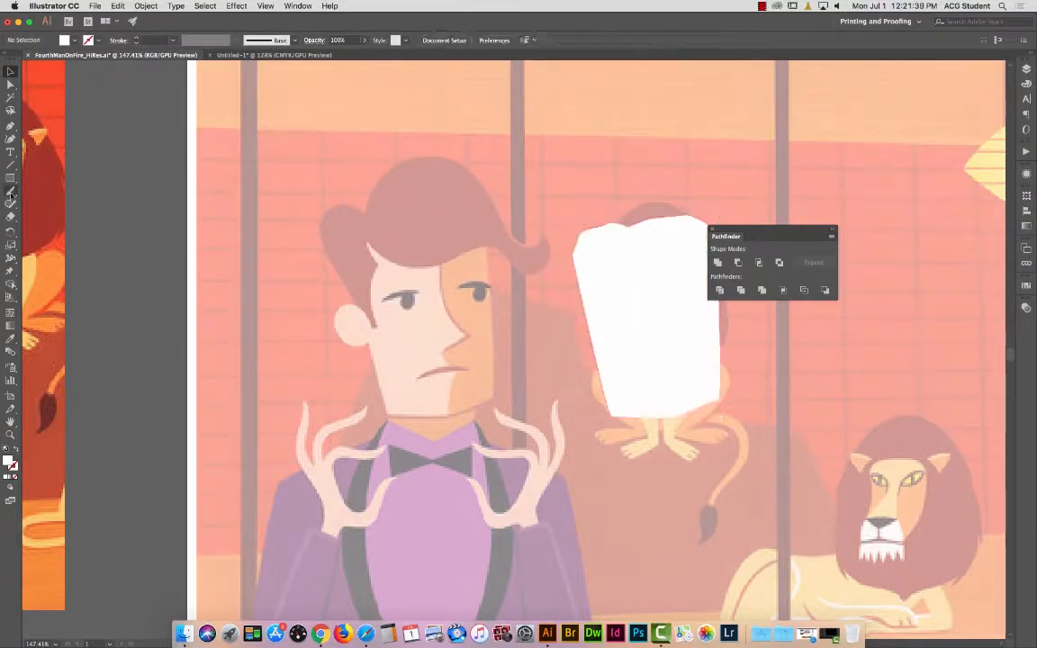
Trace the back of the man's hair with the Pen tool, from the notch behind the crown down to the sideburn.
click(10, 126)
click(362, 213)
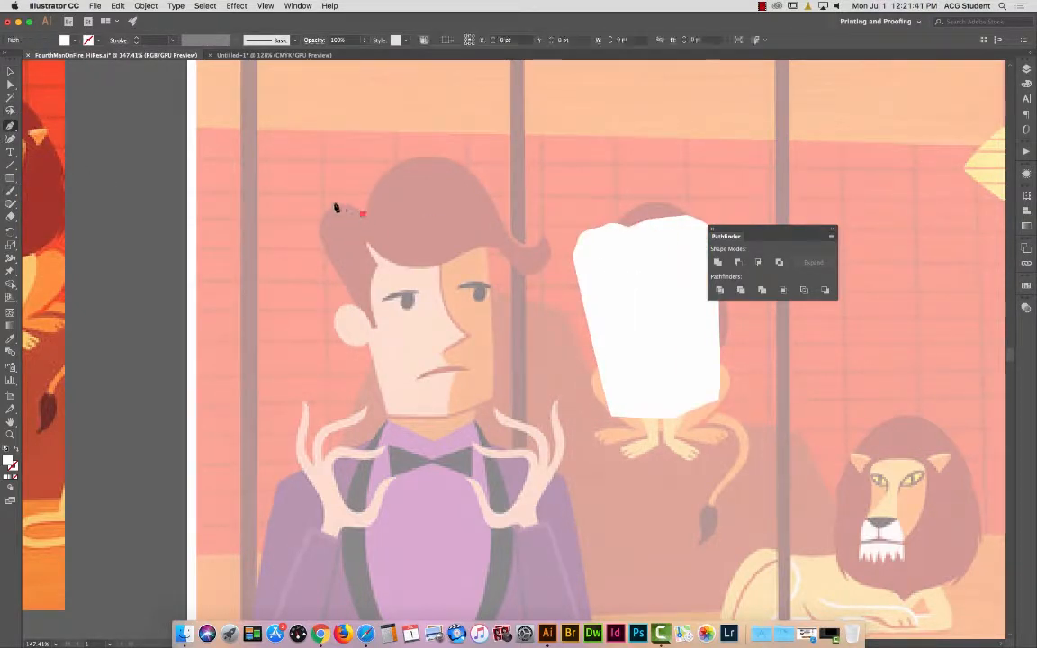
drag(335, 207, 334, 265)
click(356, 308)
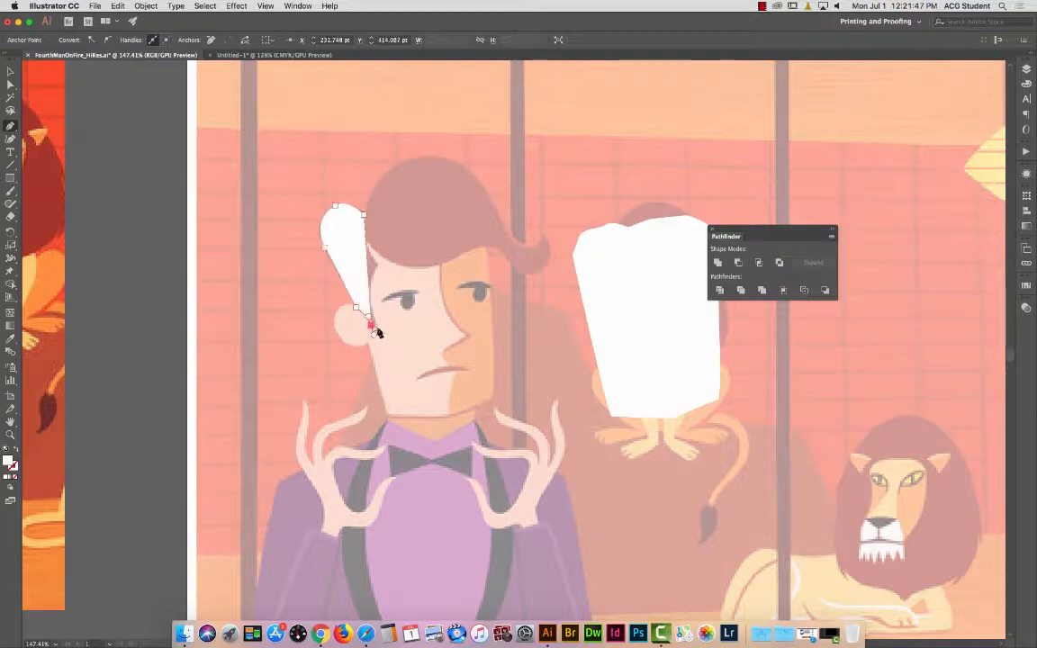
click(375, 328)
drag(376, 263, 394, 248)
key(super+shift+a)
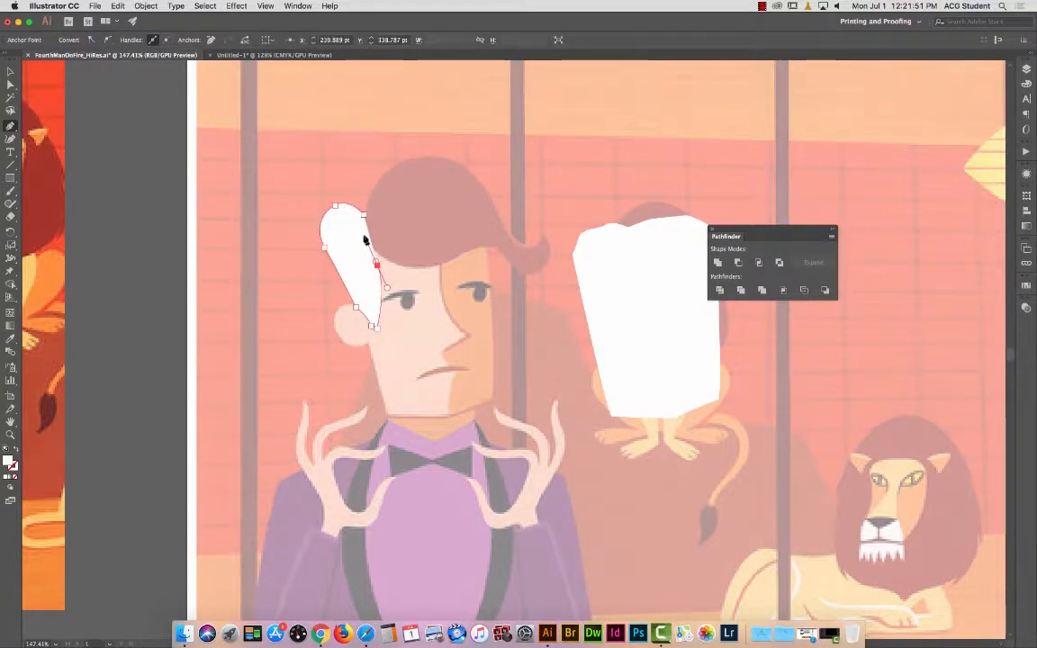
click(362, 234)
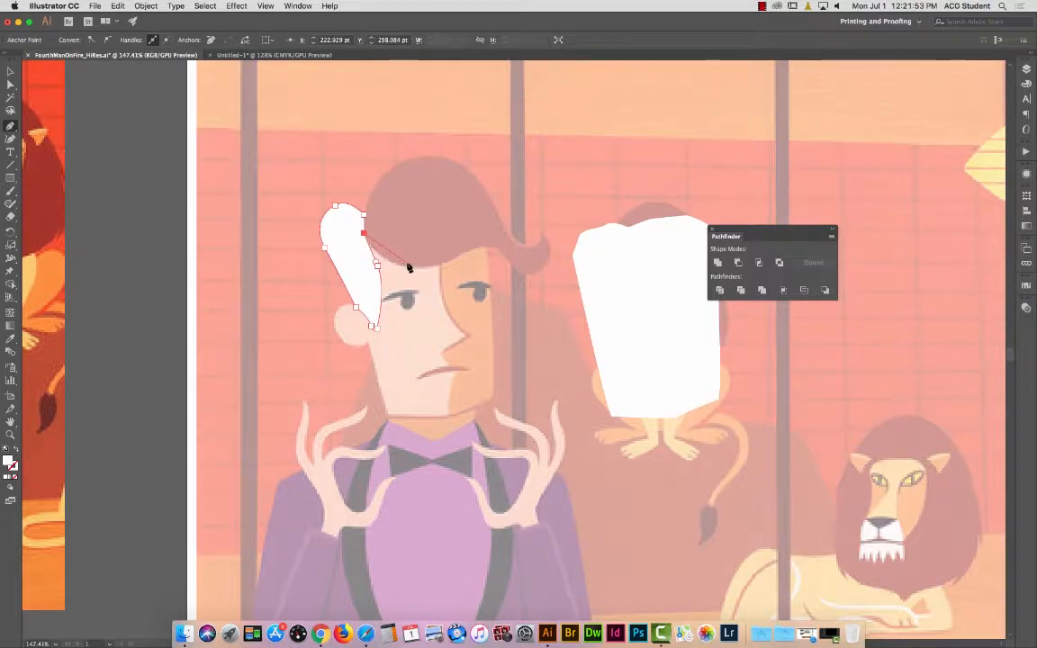
click(17, 478)
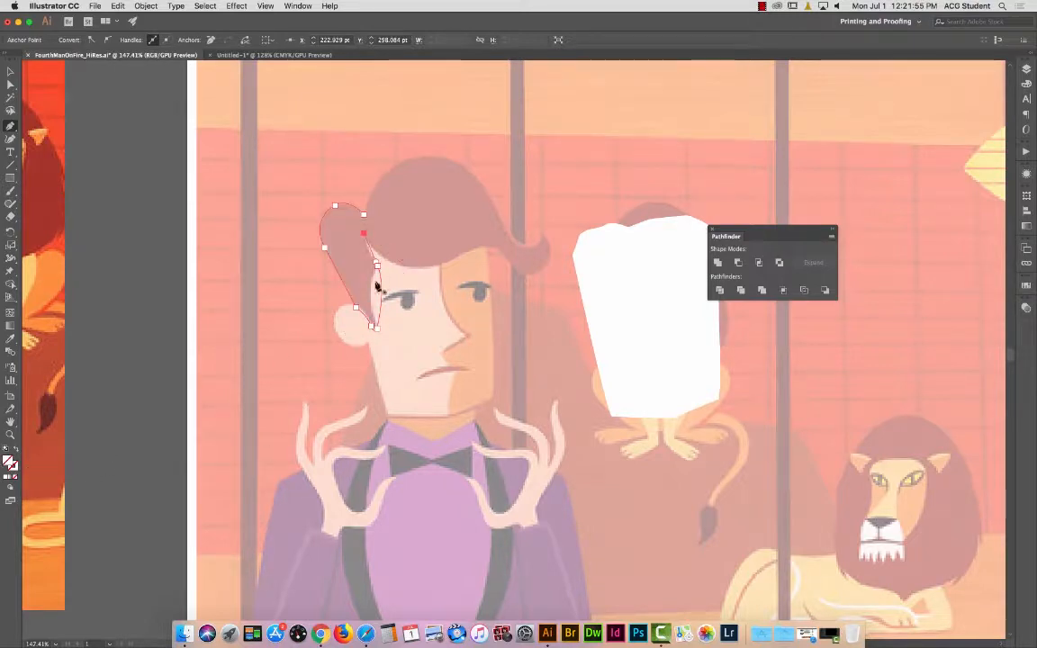
key(super+z)
key(super+z)
key(super+z)
key(super+z)
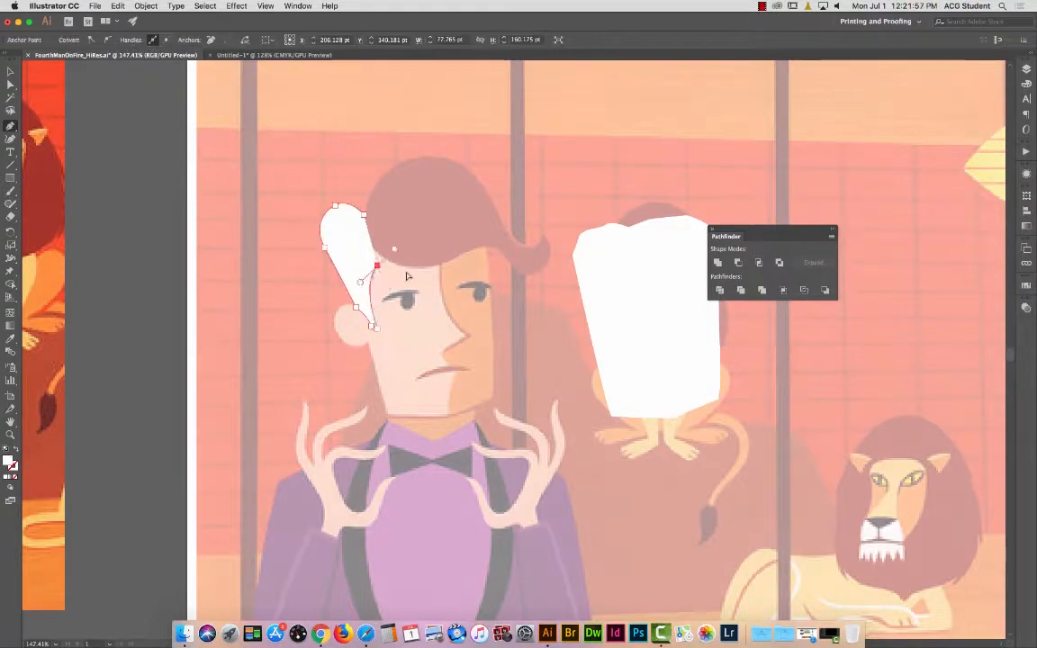
key(super+z)
key(super+z)
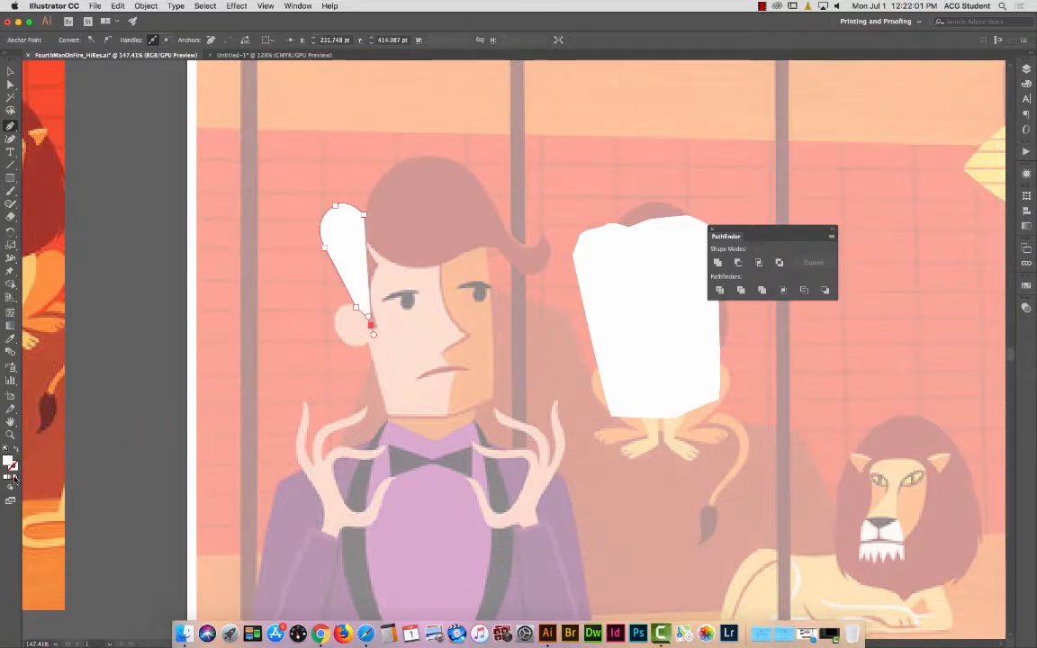
Give the open hair path no fill and a red 1 pt stroke, and deselect it.
click(13, 480)
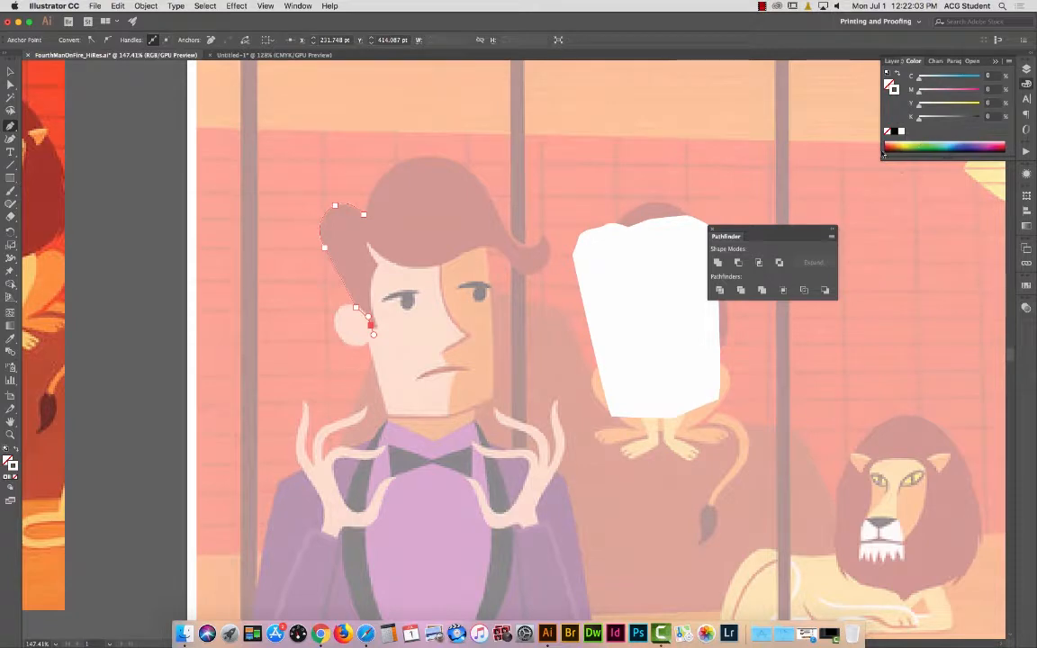
click(11, 71)
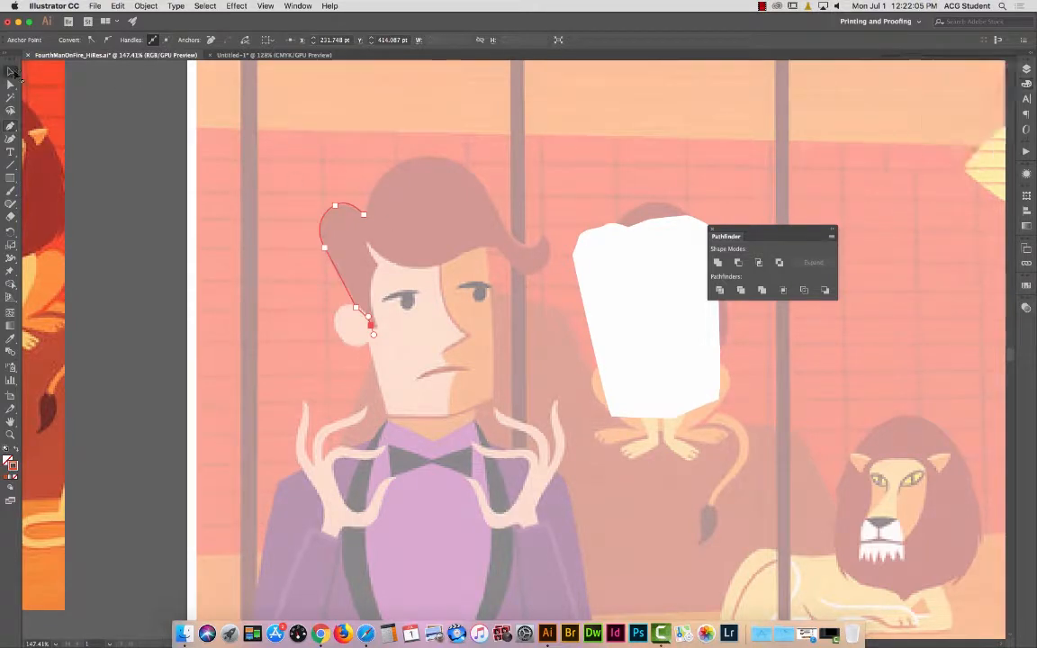
click(423, 187)
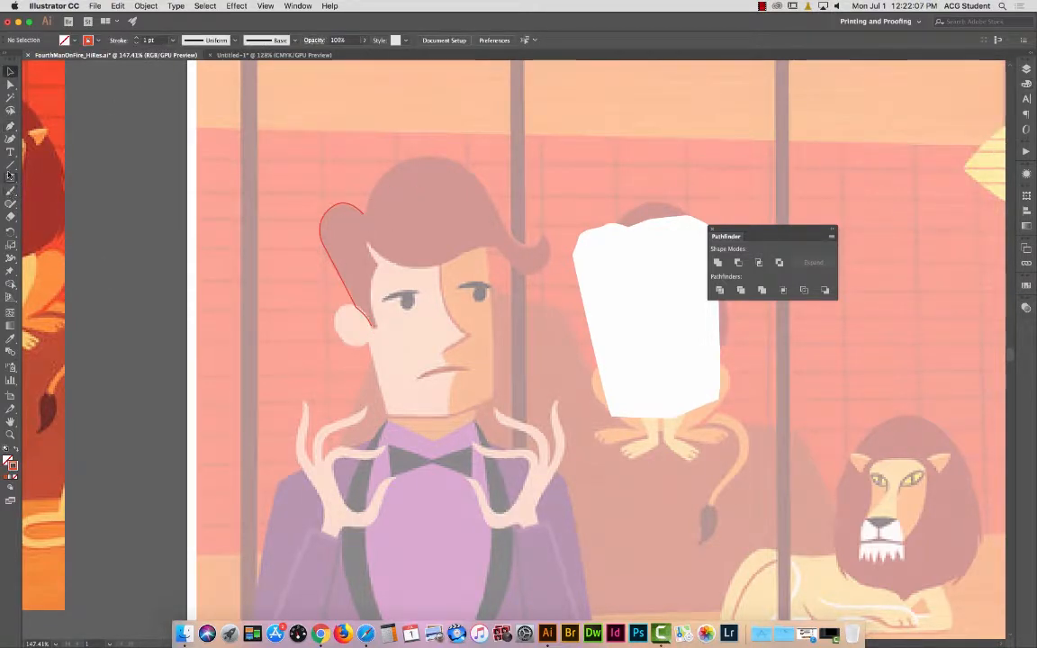
Continue the hair path from the sideburn with a curve up the temple, and retract the outgoing handle of its last anchor point.
click(10, 126)
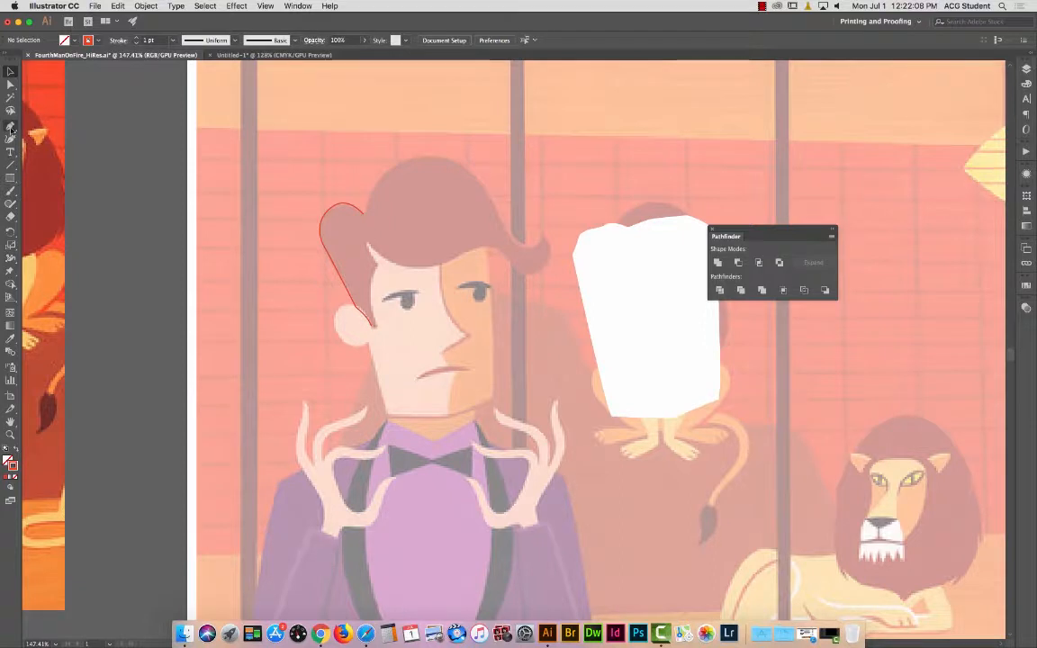
click(370, 325)
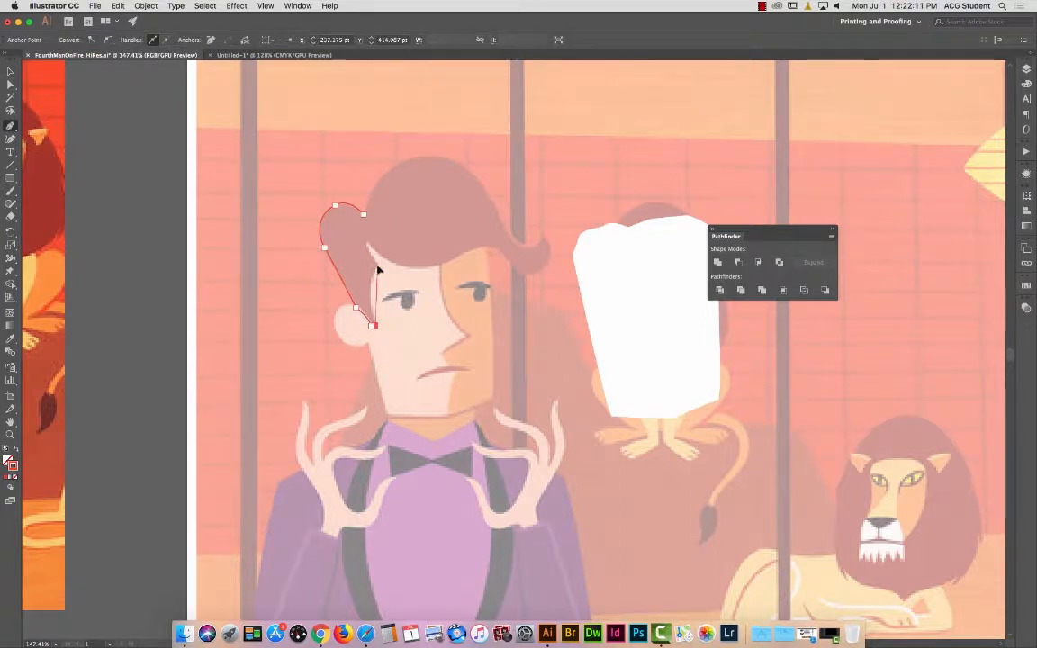
mouse_move(377, 266)
mouse_down()
mouse_move(391, 253)
mouse_move(366, 245)
mouse_up()
key(super+z)
key(super+z)
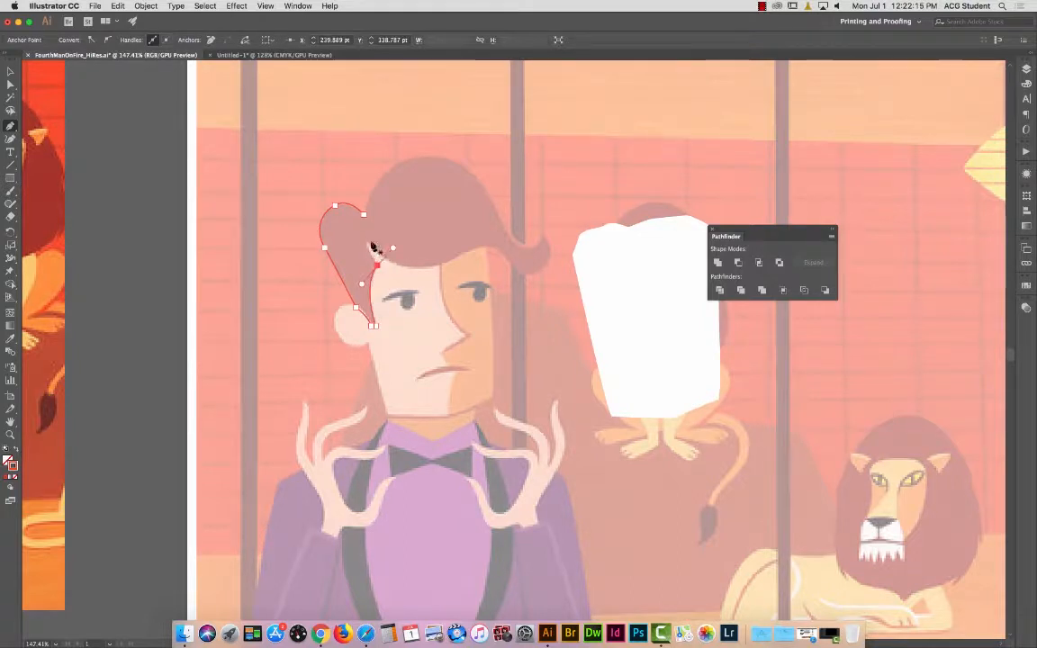
key(super+z)
click(377, 265)
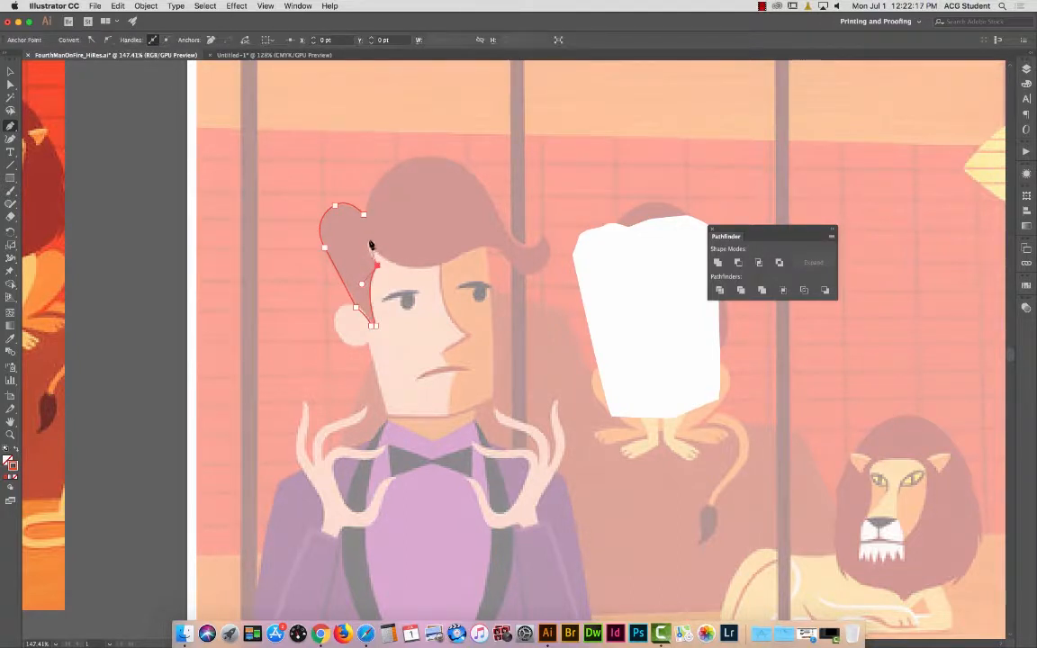
Trace the hairline across the forehead, around the curl's tip and back over the crown, closing the hair outline.
drag(365, 243, 539, 172)
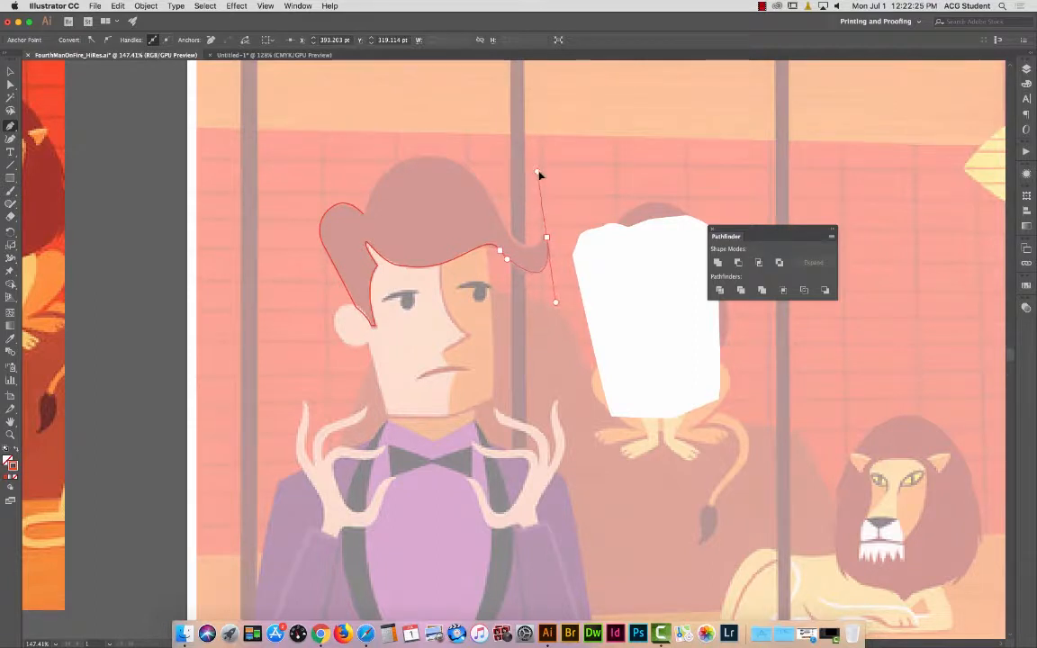
super+click(570, 191)
click(545, 237)
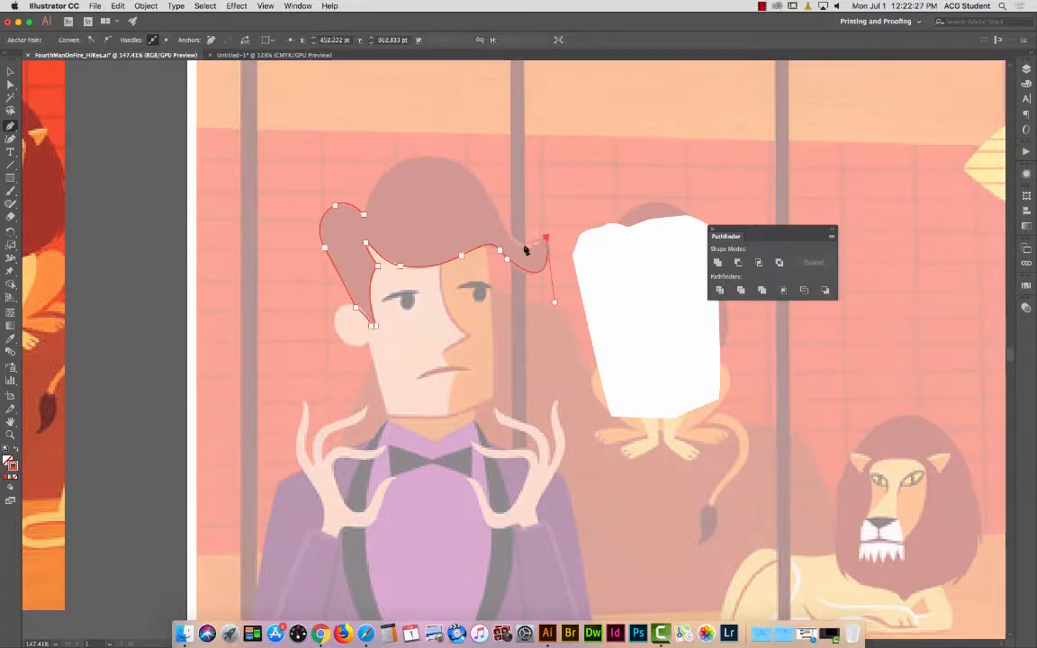
drag(527, 247, 514, 242)
drag(489, 196, 402, 158)
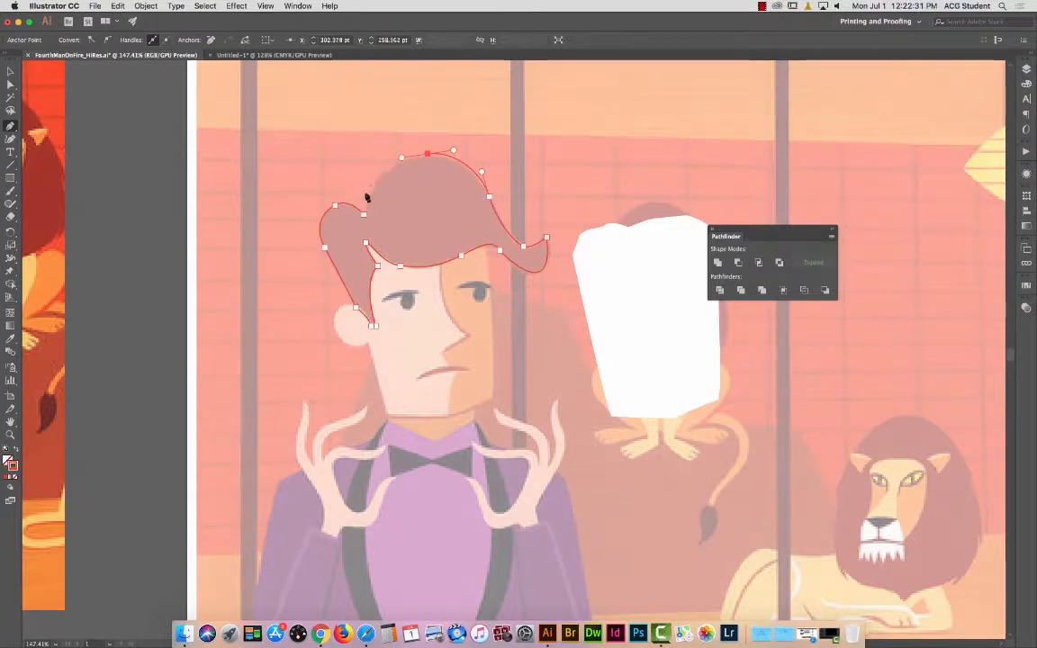
drag(364, 216, 366, 248)
Move the hair outline off the template onto the top of the traced face shape.
click(10, 72)
click(614, 286)
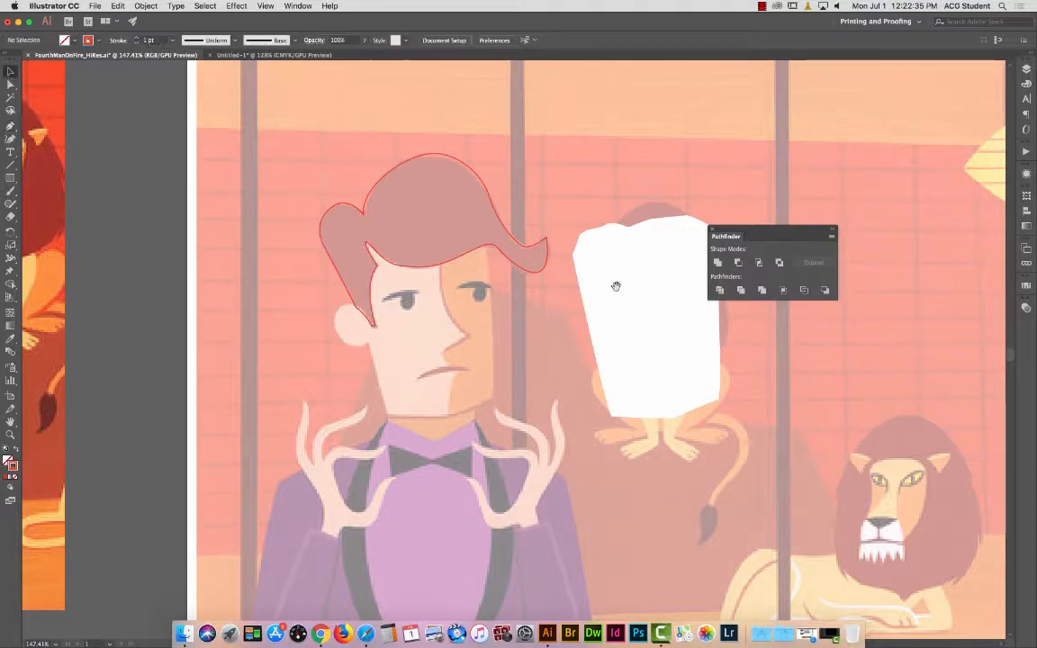
drag(584, 258, 467, 253)
click(377, 198)
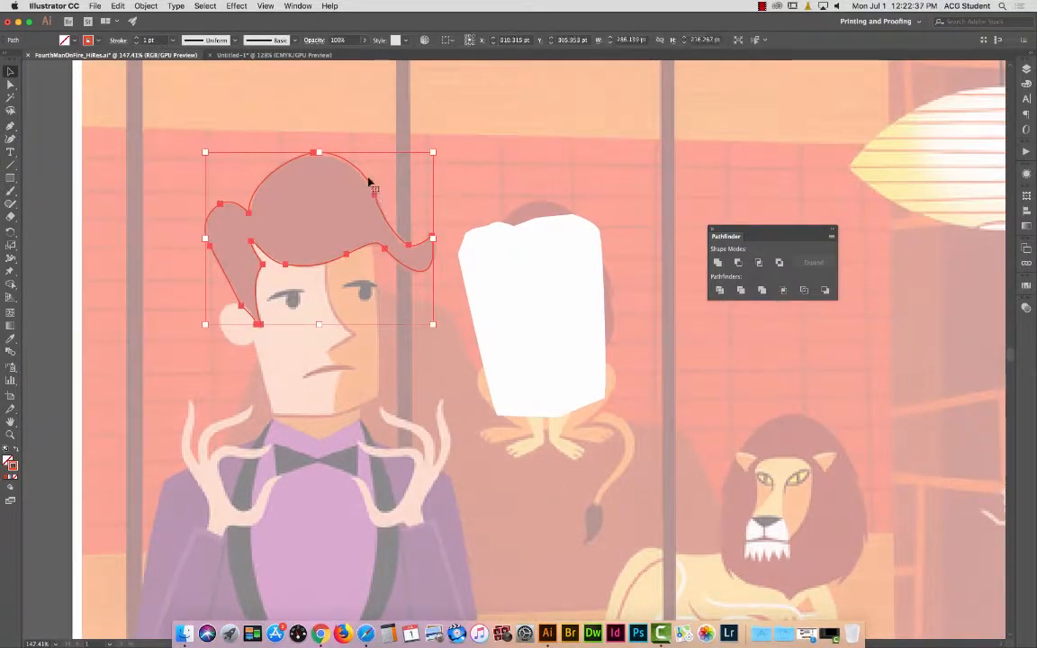
drag(367, 183, 578, 185)
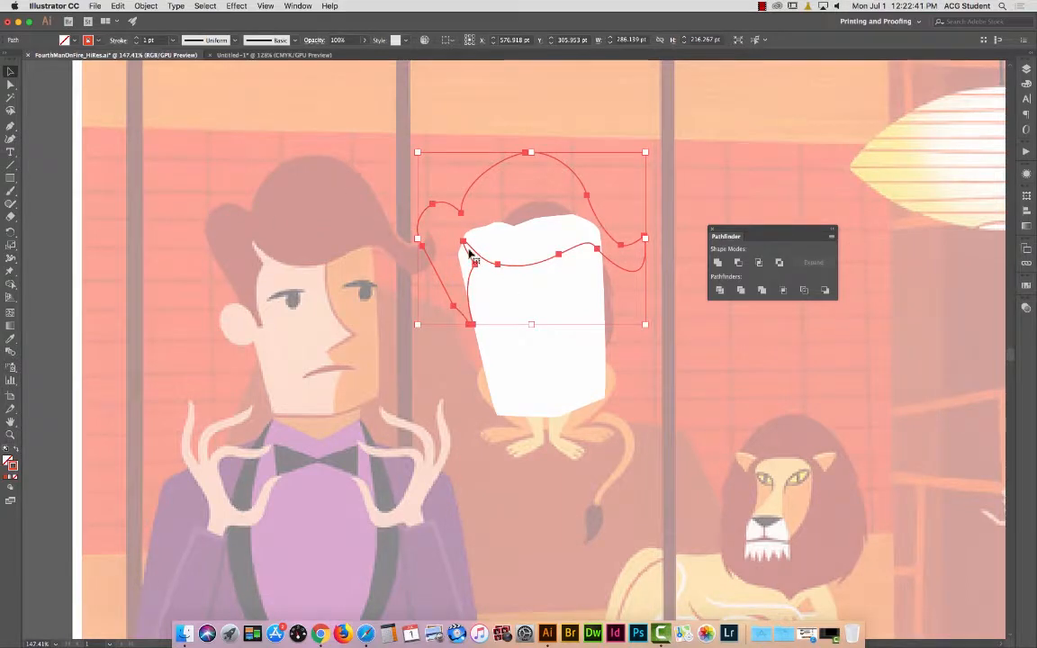
Fill the face shape with the skin tone sampled by Eyedropper from the man's face in the full-colour copy.
key(super+minus)
key(super+minus)
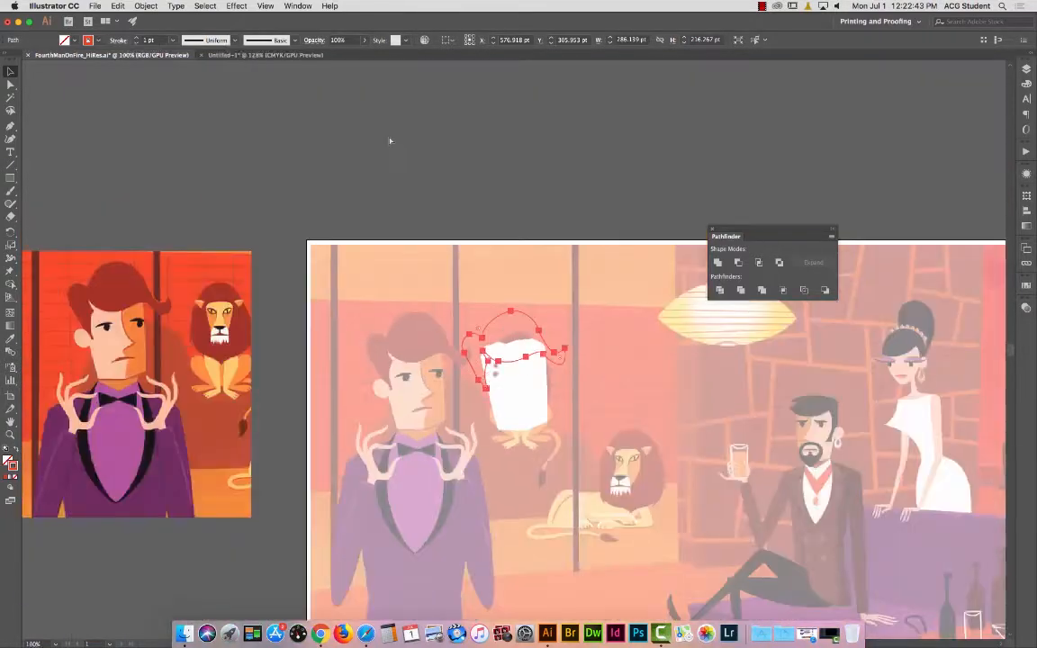
click(522, 399)
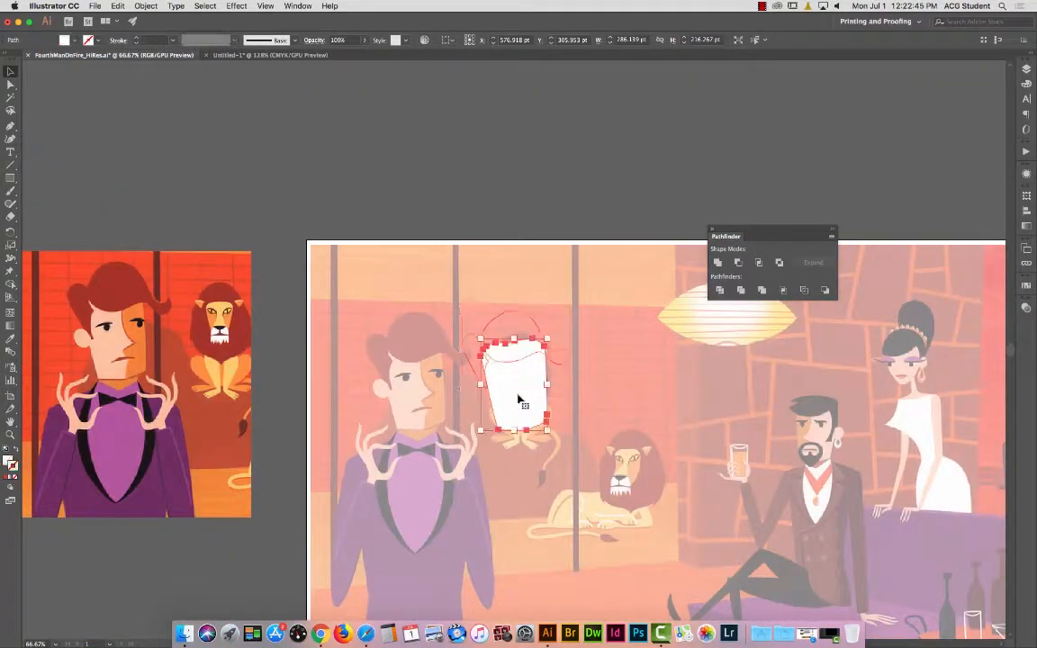
click(11, 338)
click(93, 308)
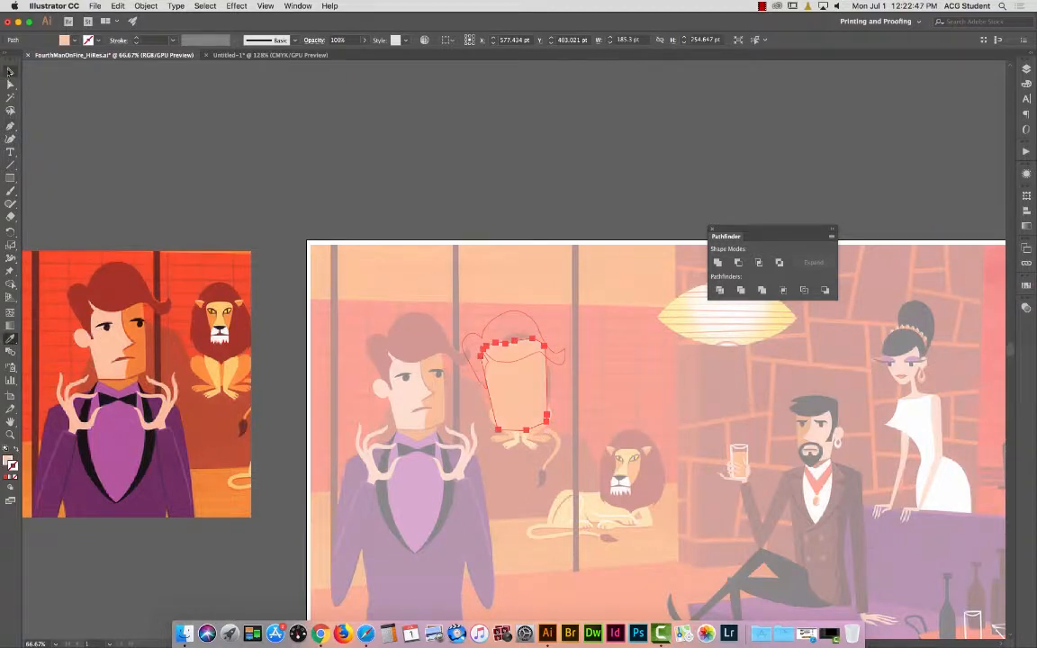
Fill the hair shape with the dark red sampled from the full-colour copy's hair, and deselect it.
key(v)
click(509, 313)
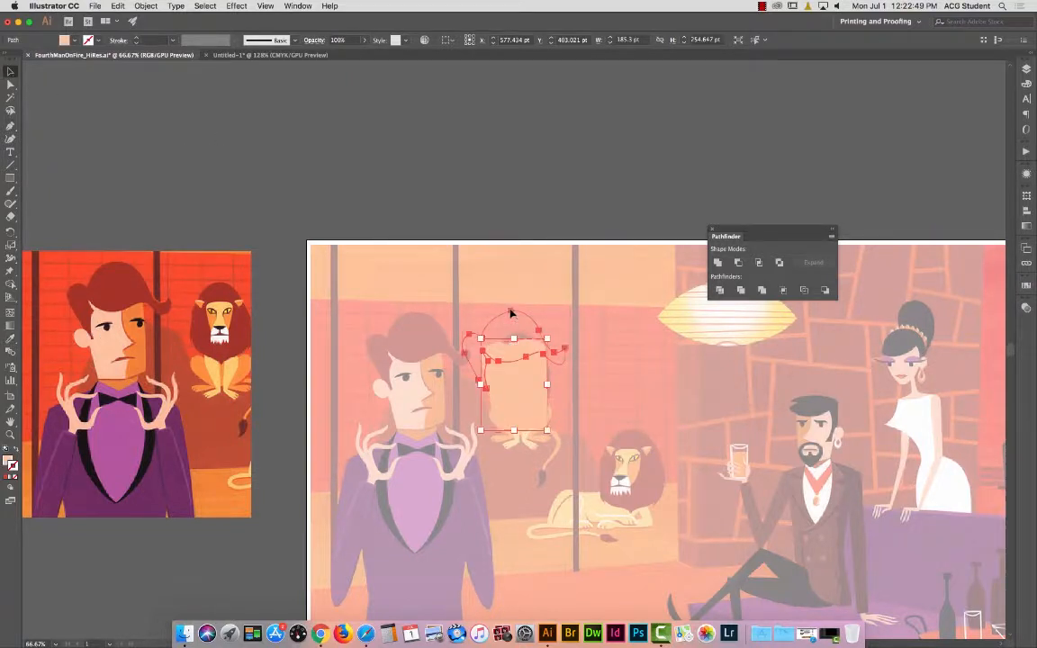
key(i)
click(112, 278)
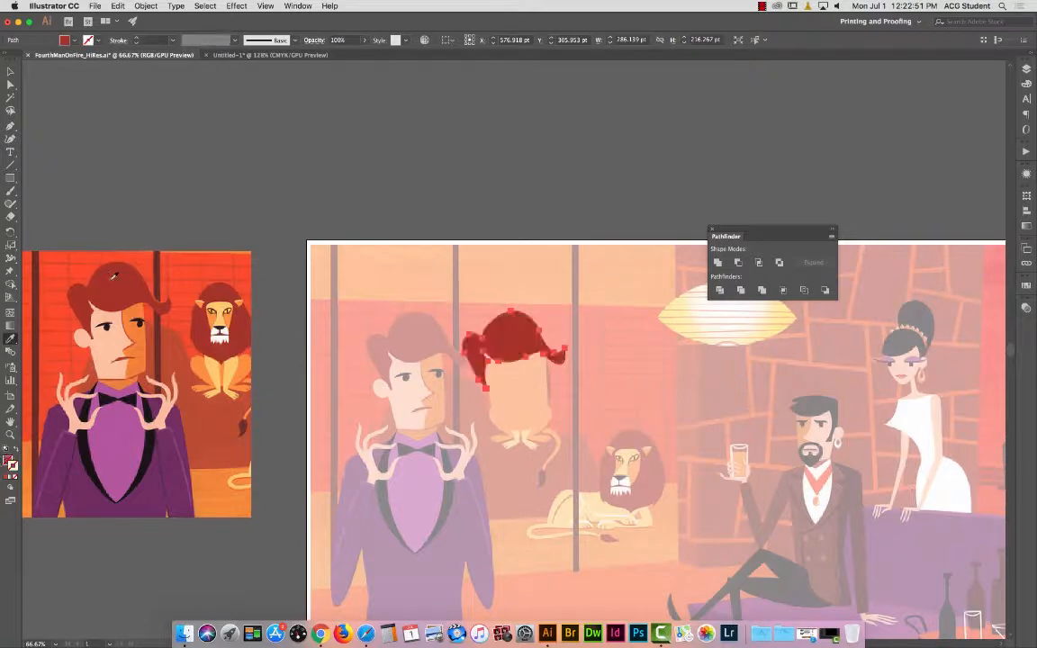
key(v)
click(262, 288)
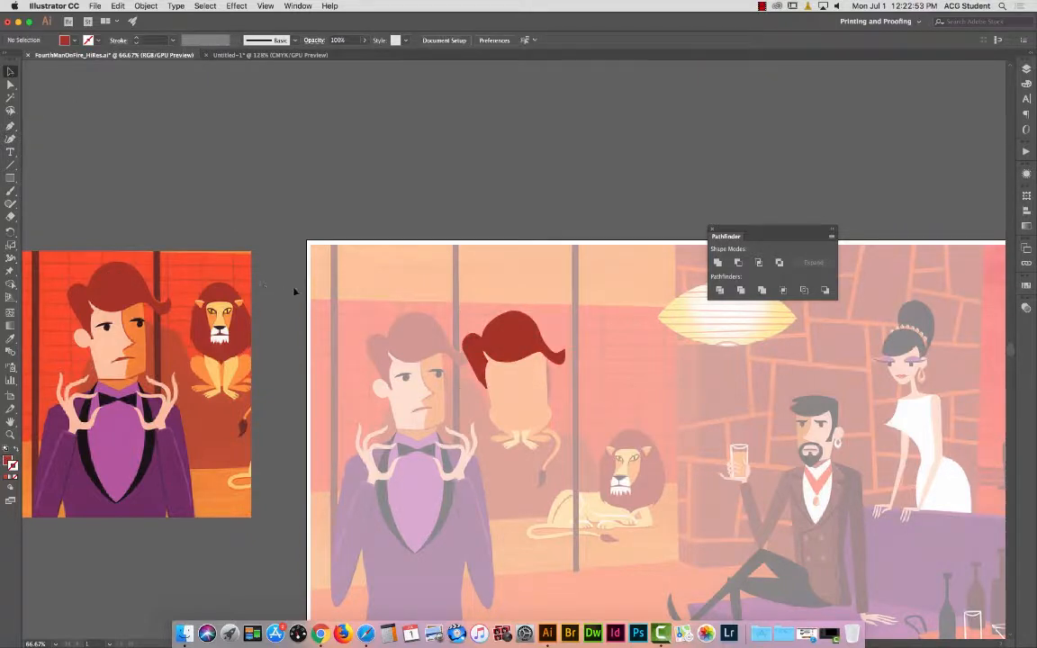
Draw an ellipse about 54 × 47 pt over the template man's ear, rotating and resizing it to fit the ear's tilt.
click(11, 437)
drag(389, 398, 615, 403)
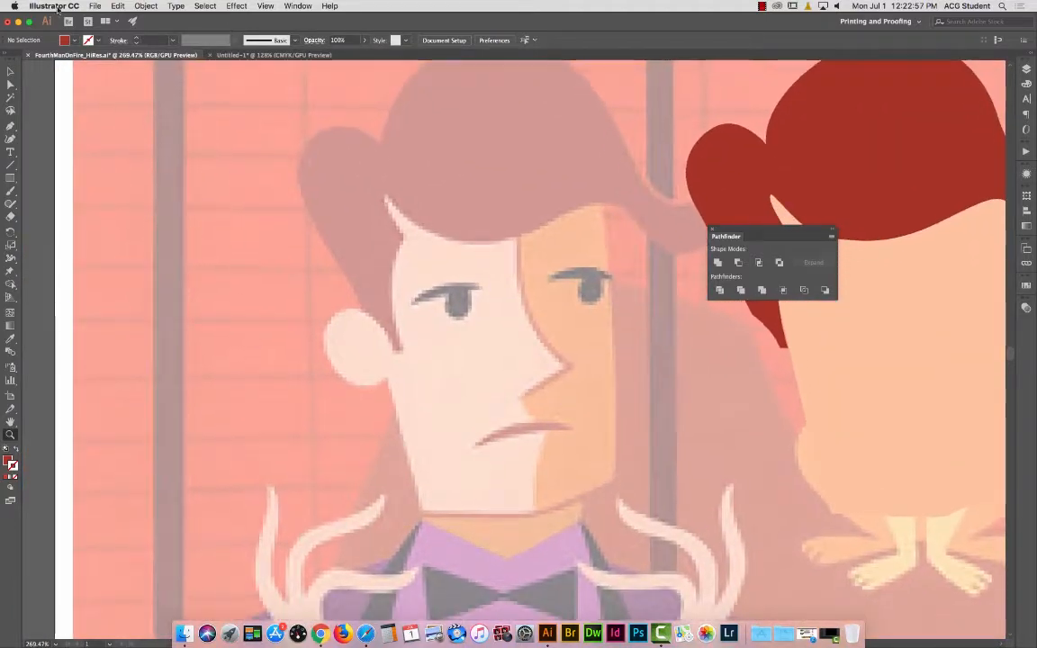
click(9, 178)
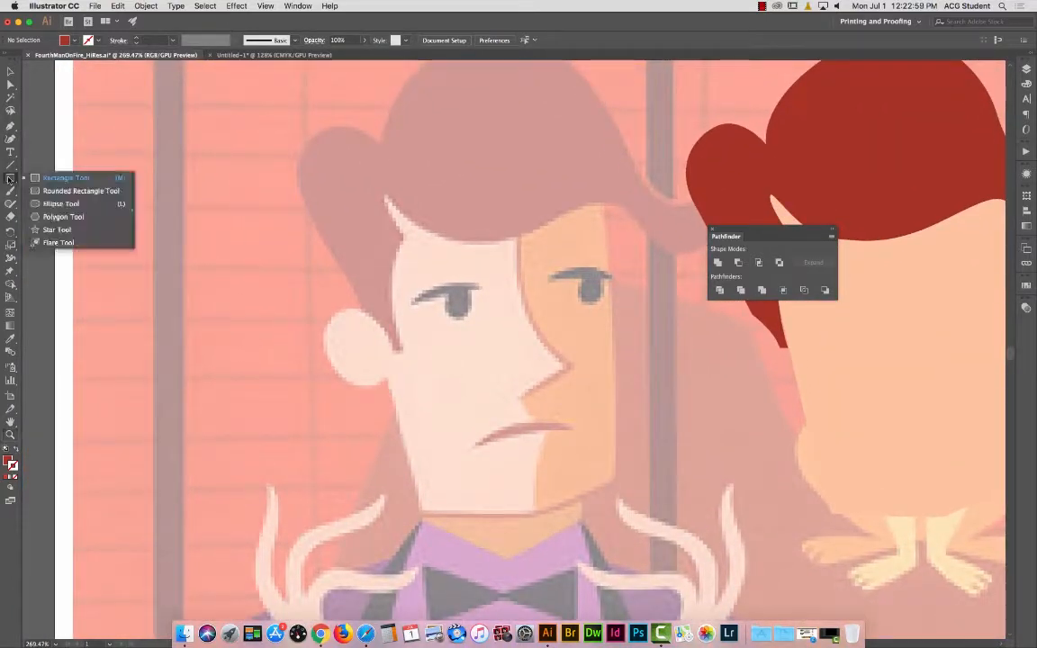
click(60, 203)
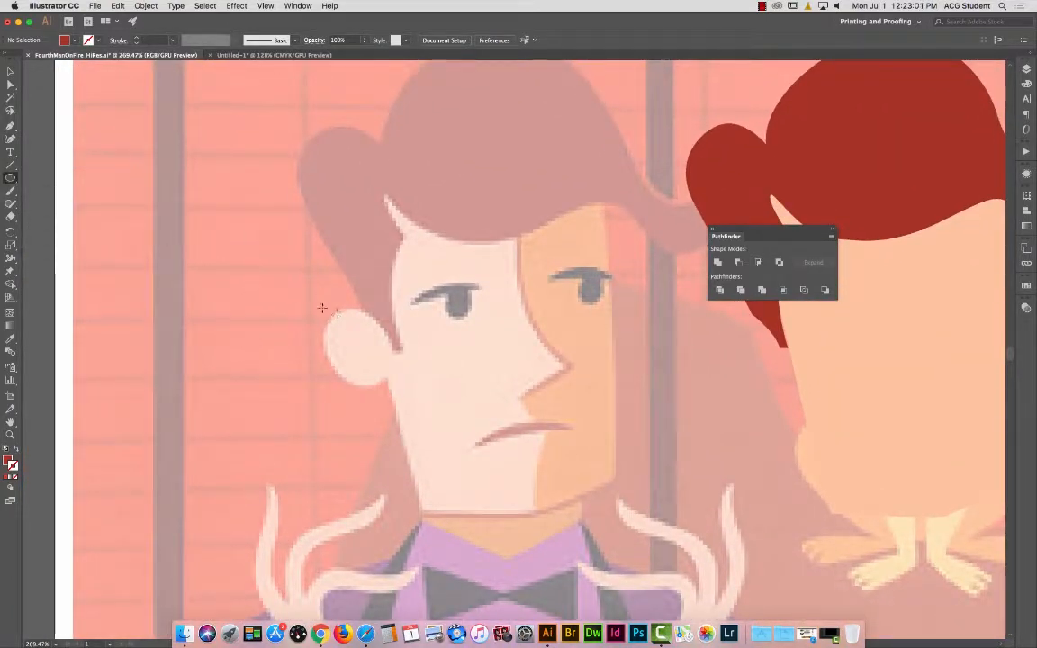
drag(322, 307, 400, 378)
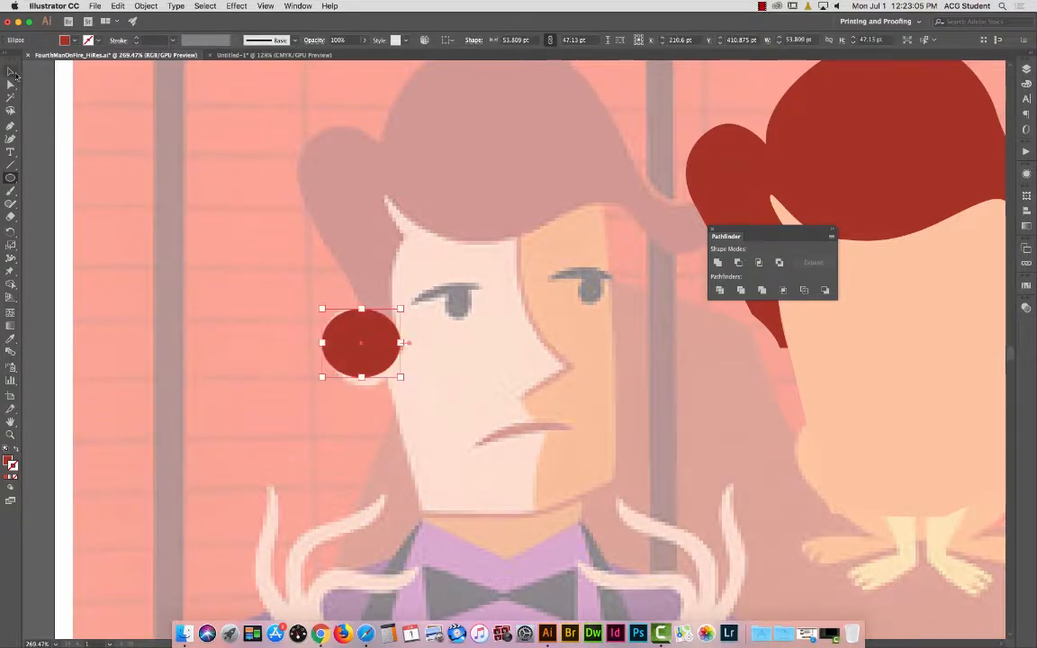
click(11, 72)
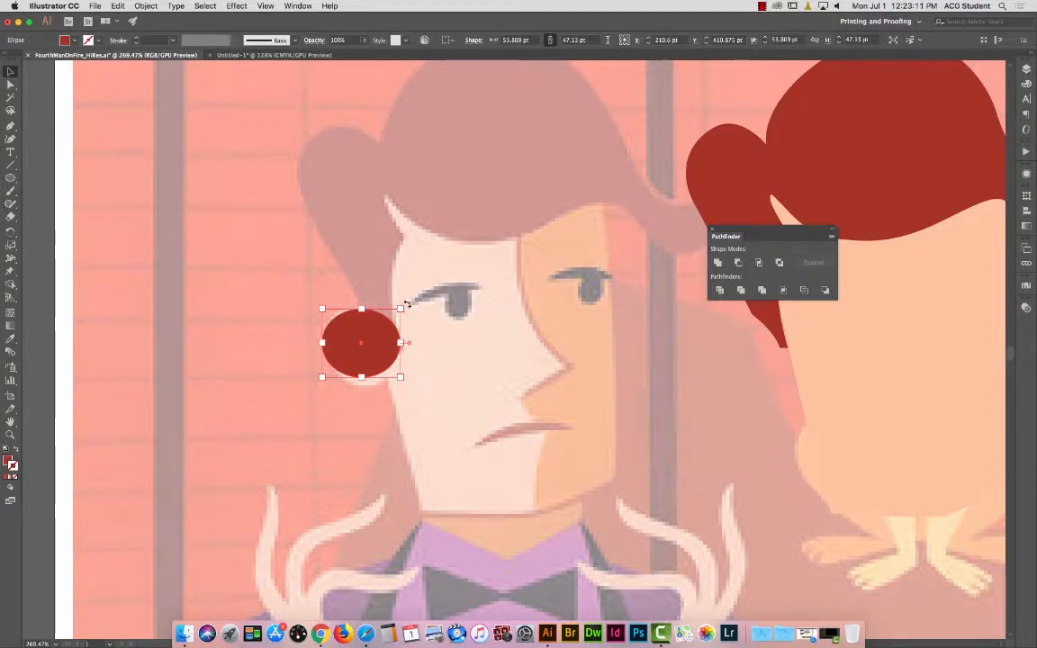
drag(406, 304, 389, 328)
Move the ear ellipse beside the traced face and fill it with the skin tone sampled by Eyedropper from the face shape.
key(super+1)
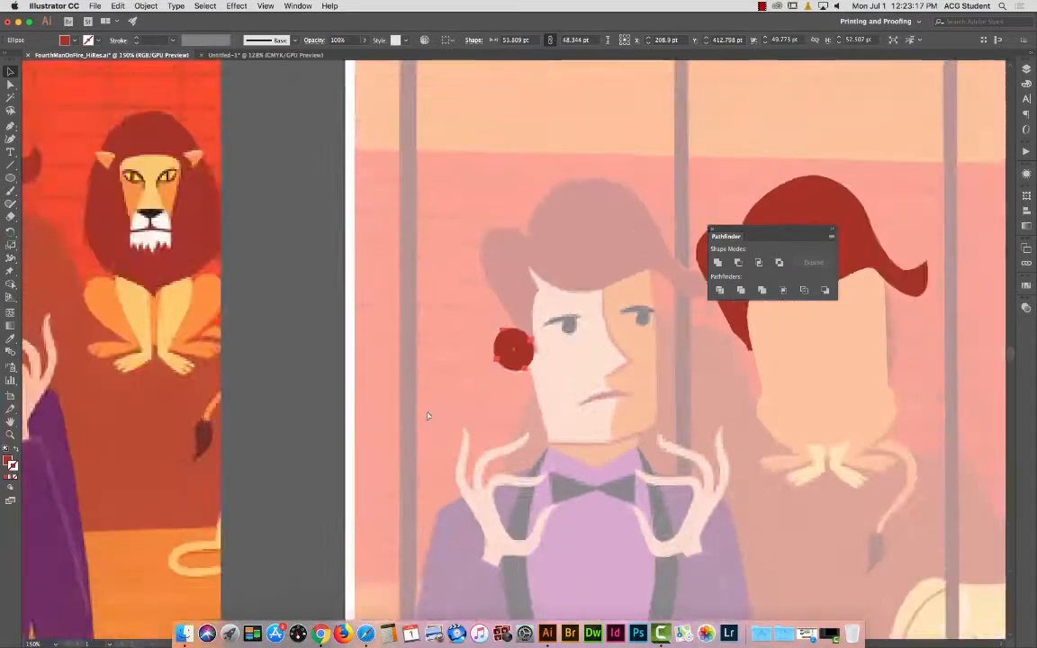
scroll(533, 411, right, 5)
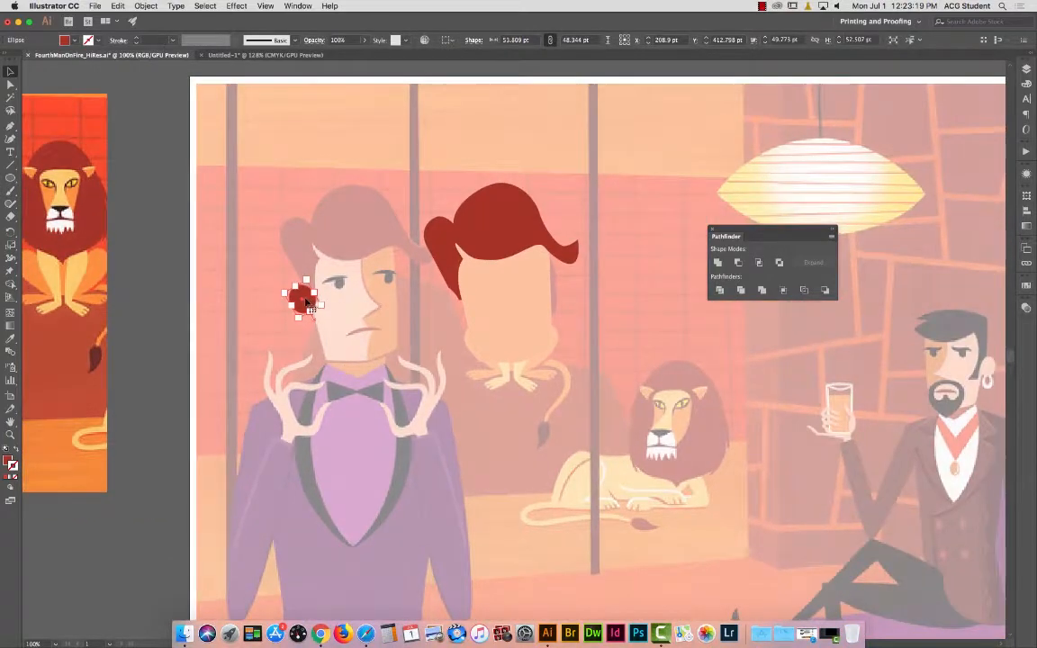
drag(302, 302, 454, 303)
click(10, 340)
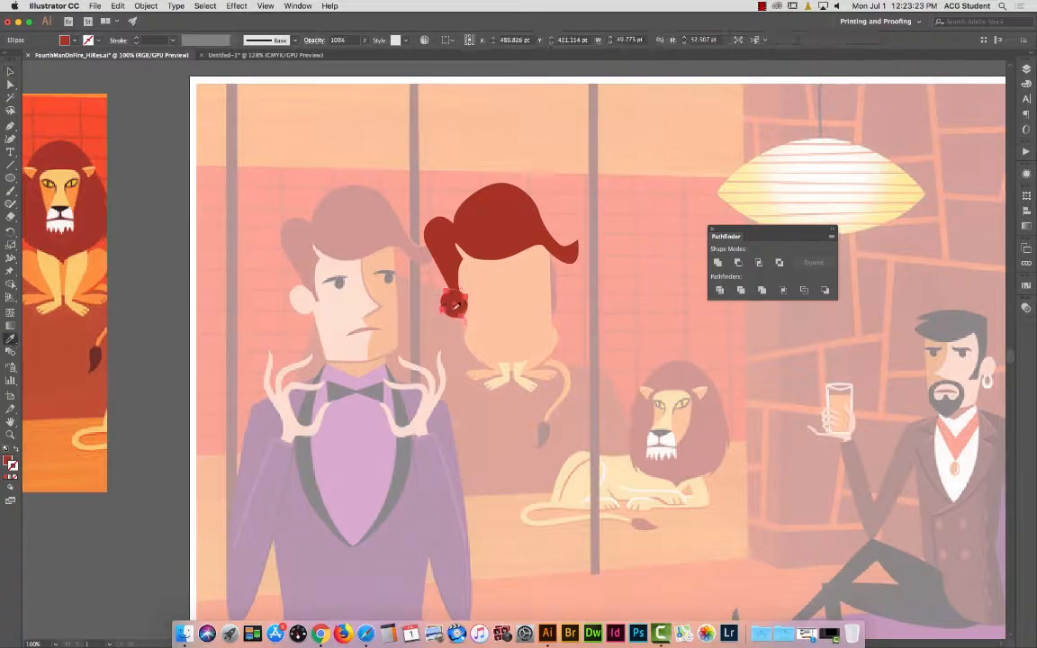
click(544, 305)
click(11, 71)
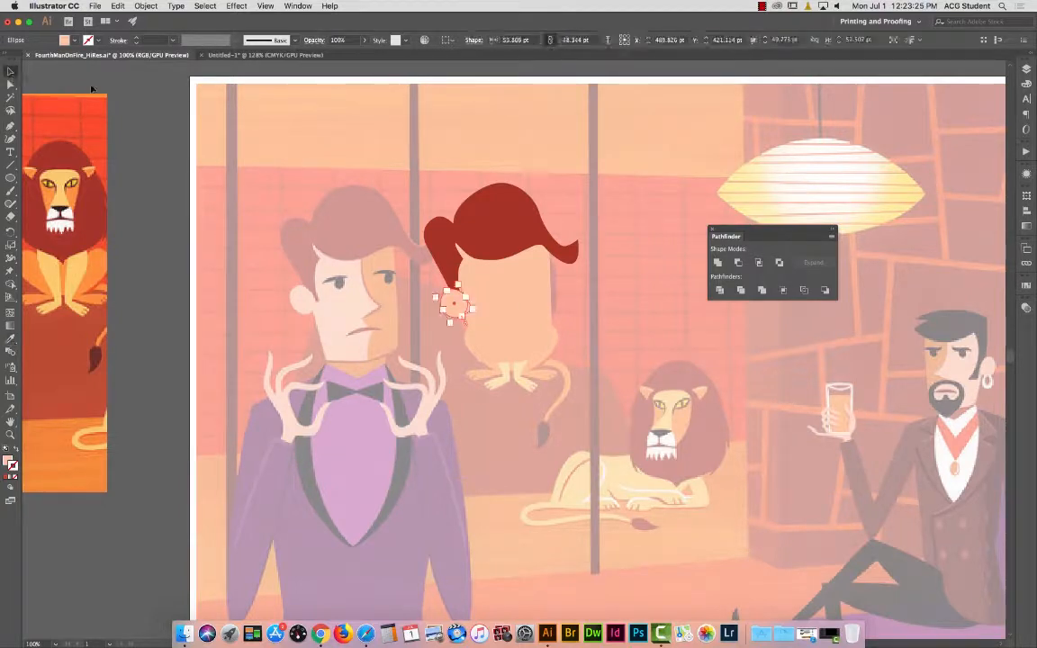
Arrange the hair shape in front of the ear ellipse and deselect it.
click(490, 205)
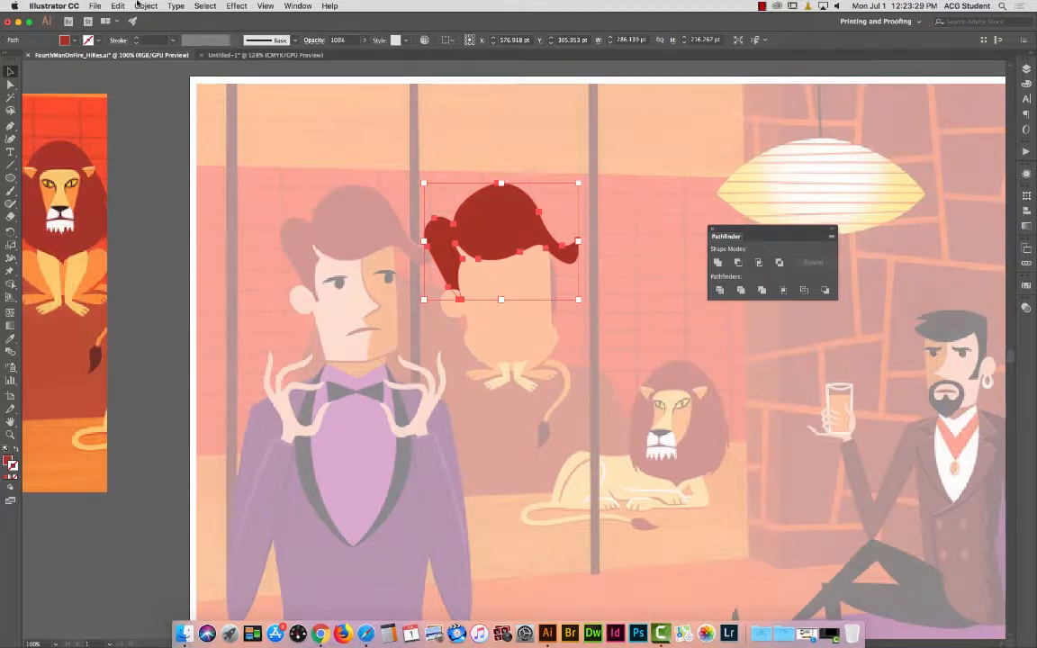
click(144, 5)
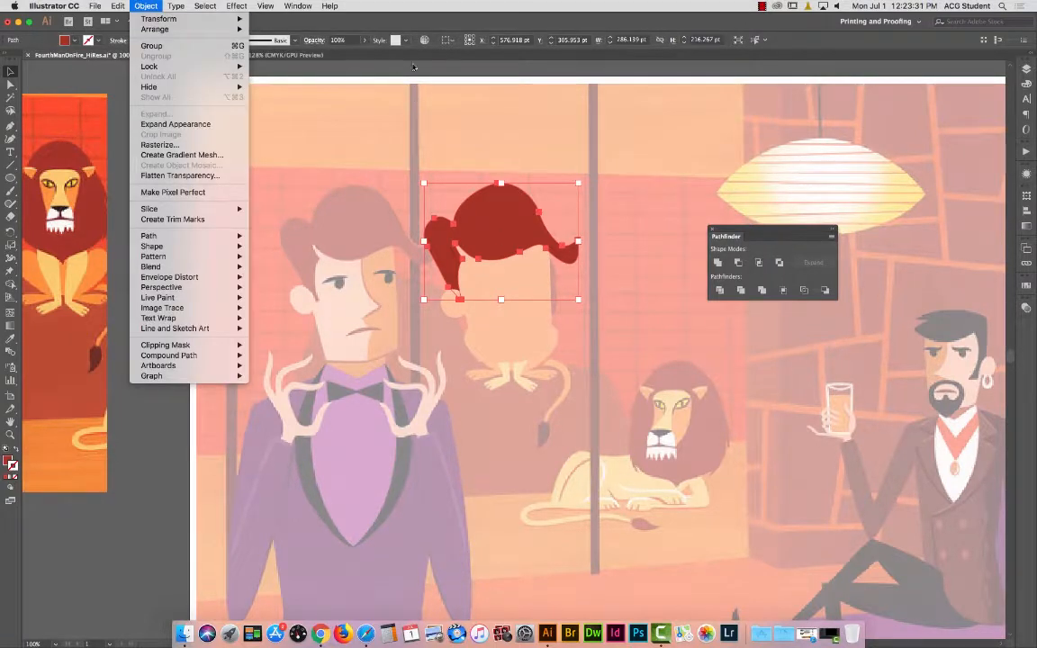
click(468, 152)
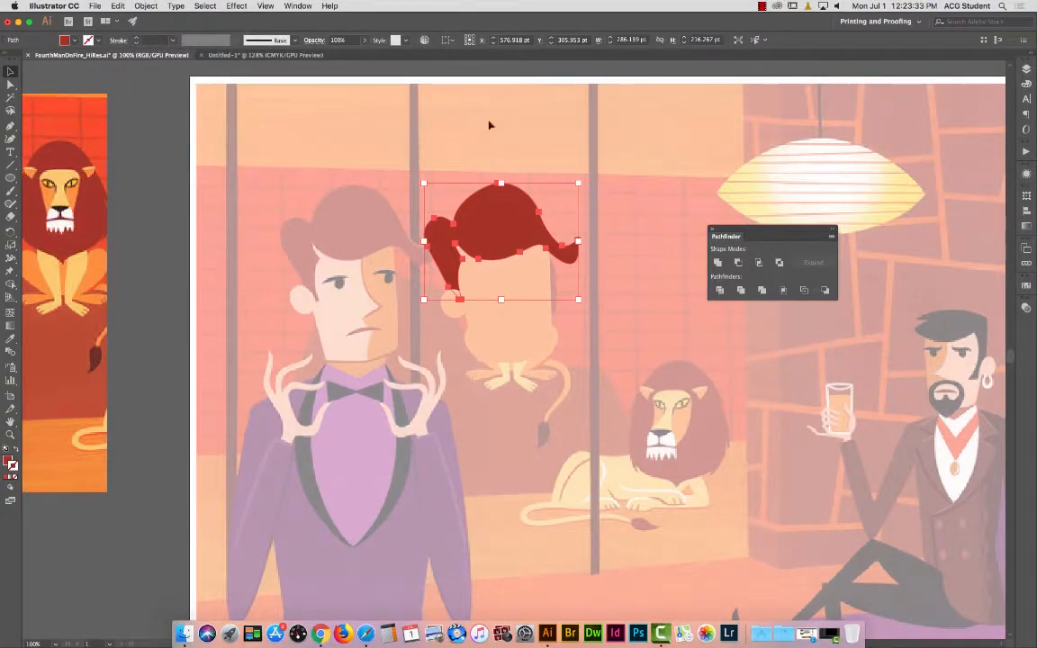
click(490, 126)
click(459, 261)
click(143, 5)
mouse_move(207, 29)
click(175, 132)
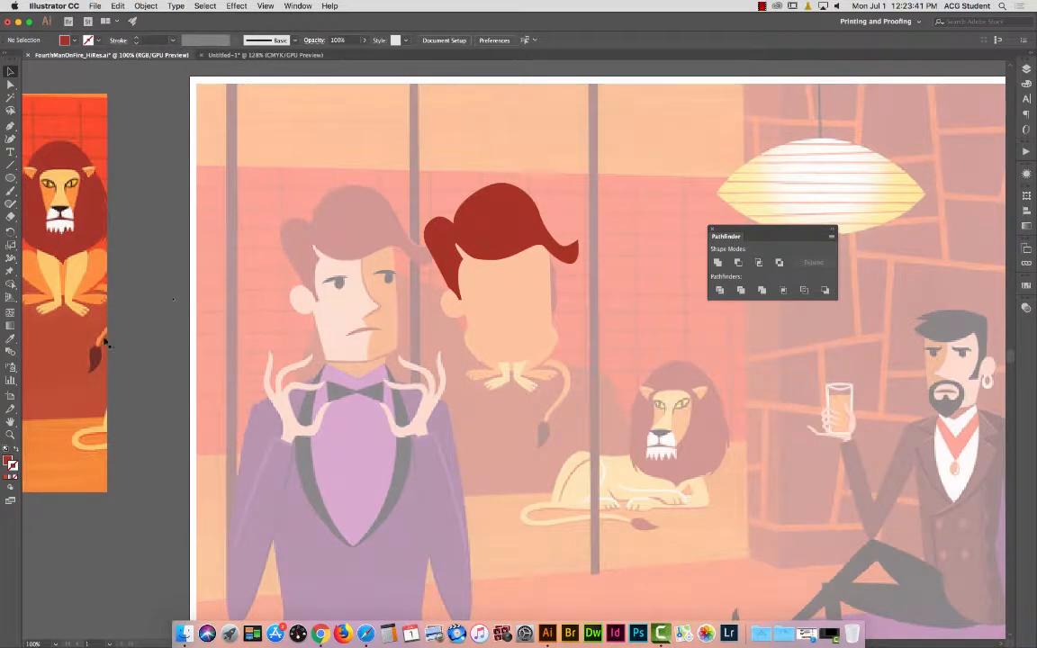
Trace the template's eyelid above the eye nearest the ear as a thin tapered shape with the Pen tool.
click(9, 435)
drag(314, 255, 212, 285)
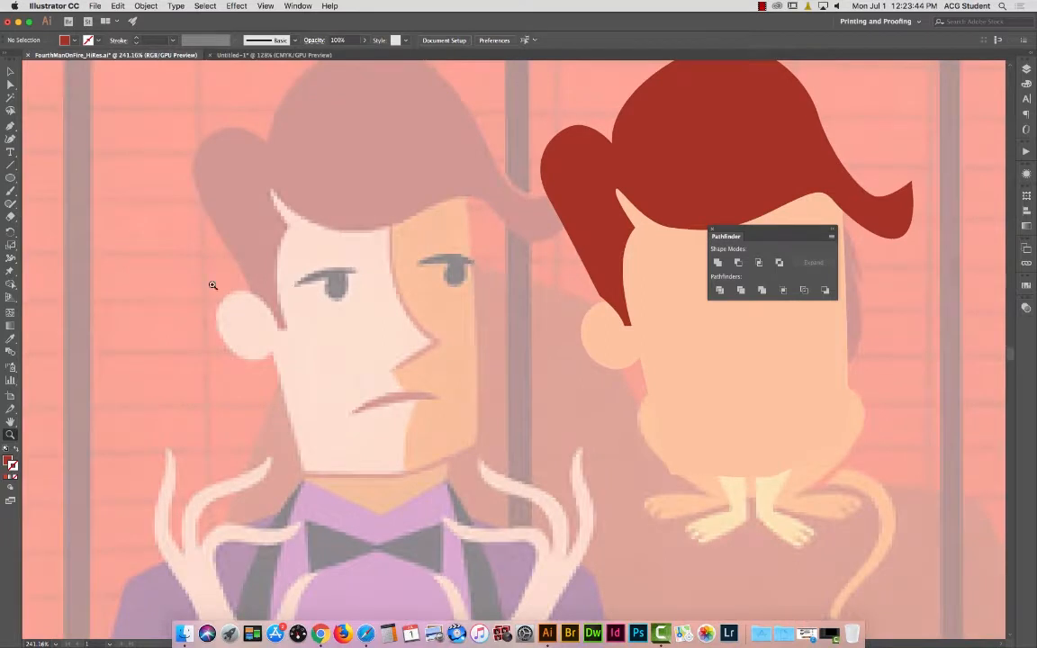
click(10, 125)
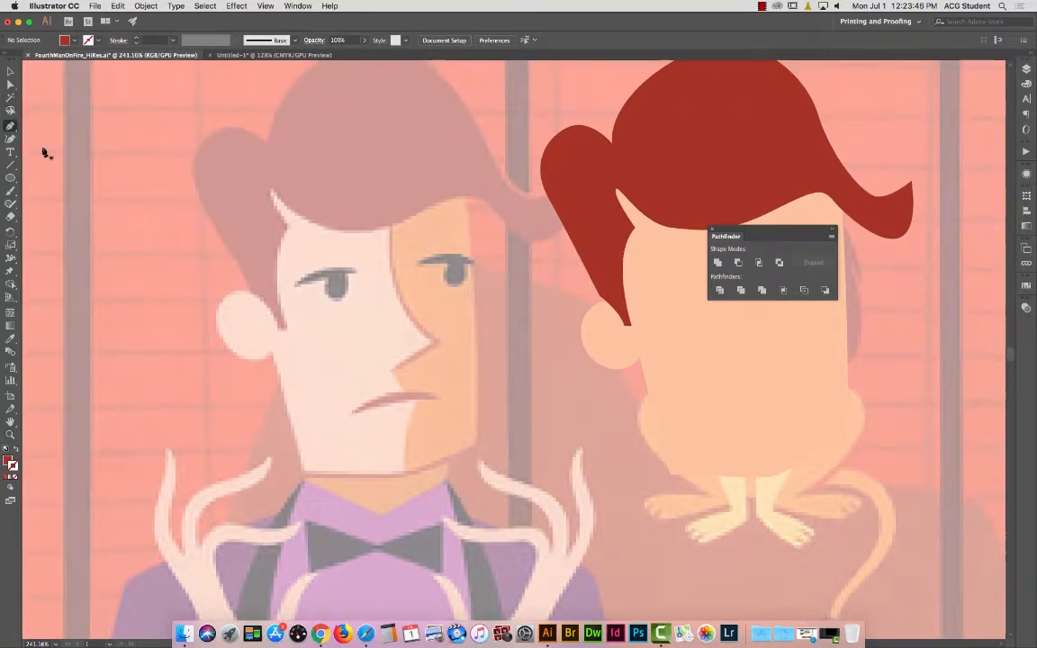
click(294, 286)
drag(357, 268, 396, 276)
key(Escape)
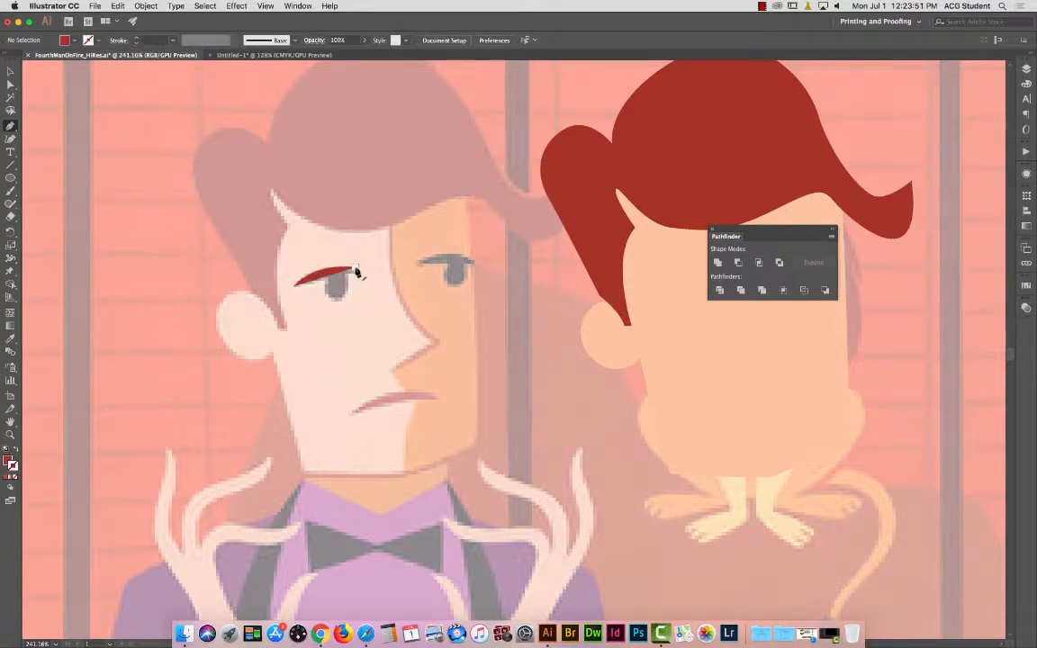
click(355, 269)
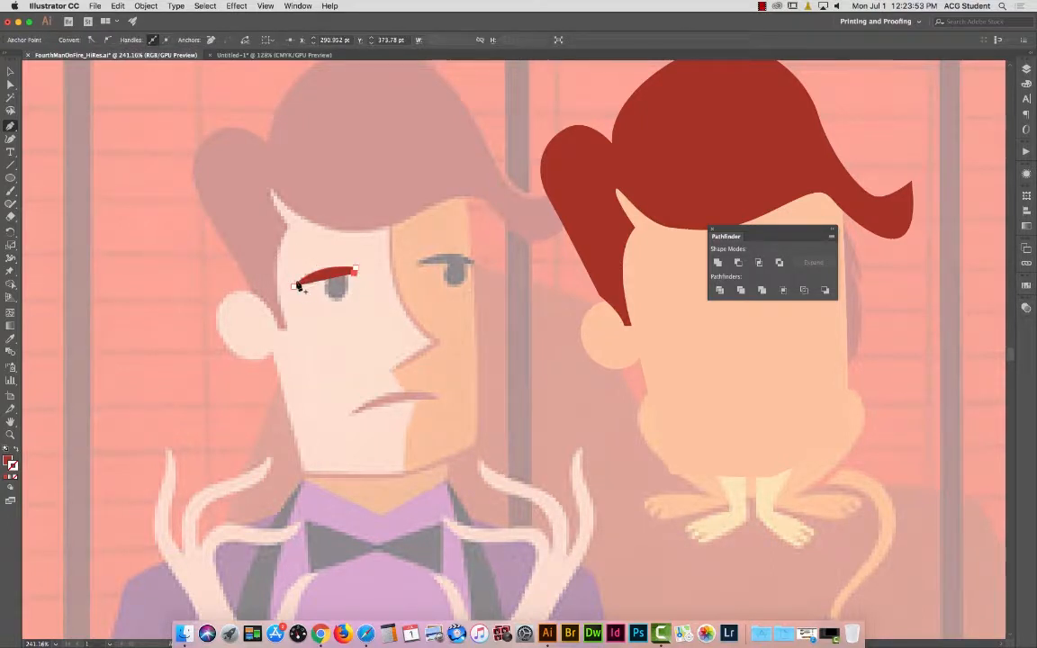
drag(296, 285, 282, 304)
key(Escape)
Draw an ellipse about 17 × 22 pt over the pupil below the traced eyelid and try to unite the two shapes.
click(11, 177)
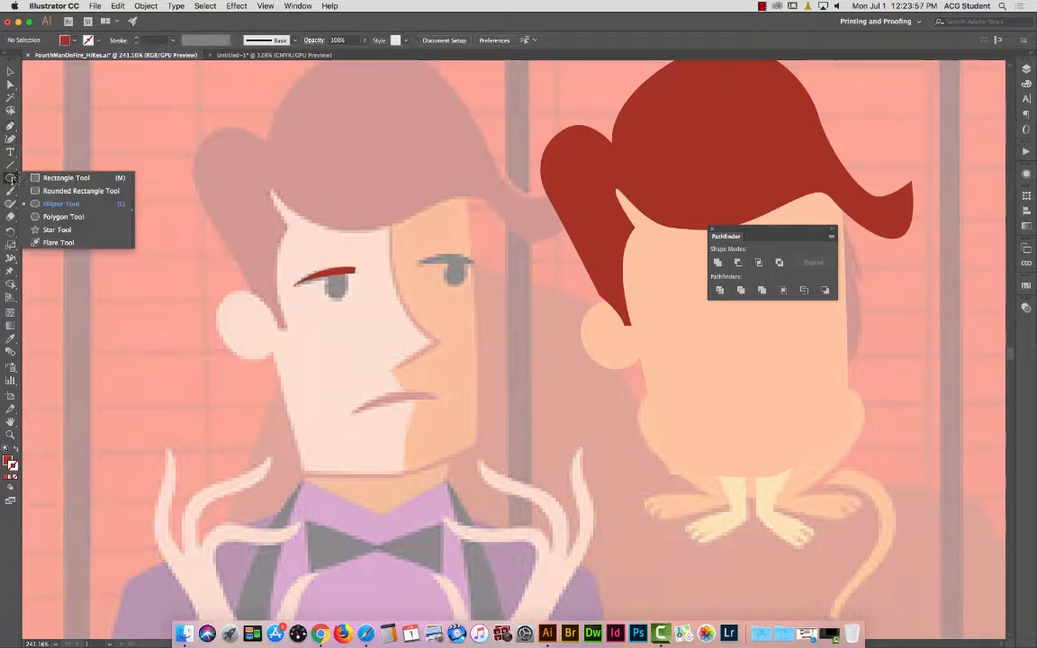
click(60, 204)
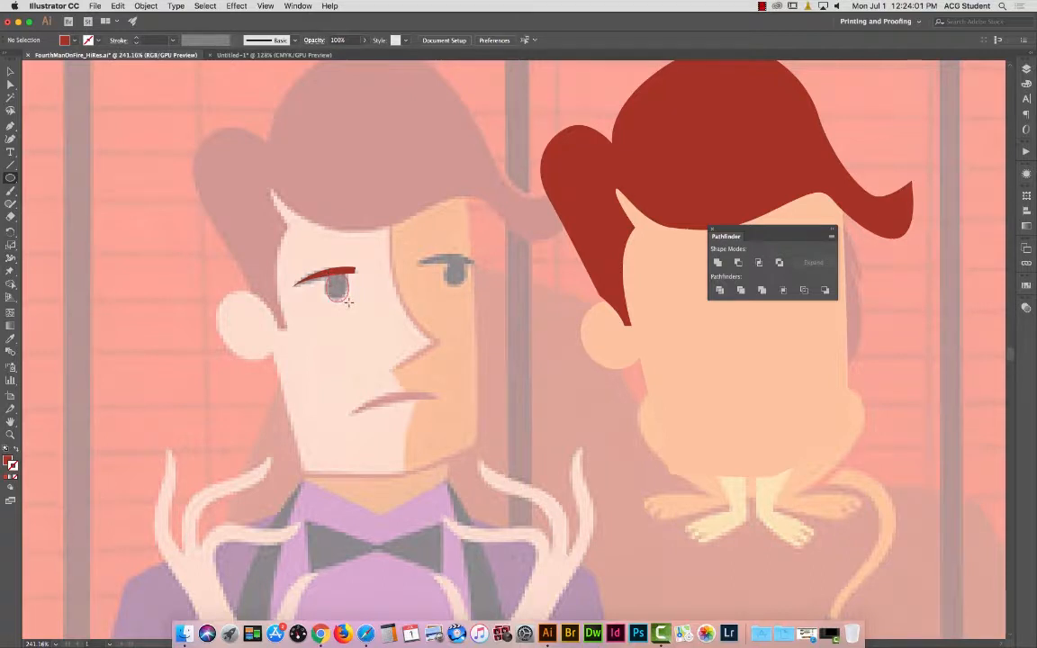
drag(349, 298, 325, 267)
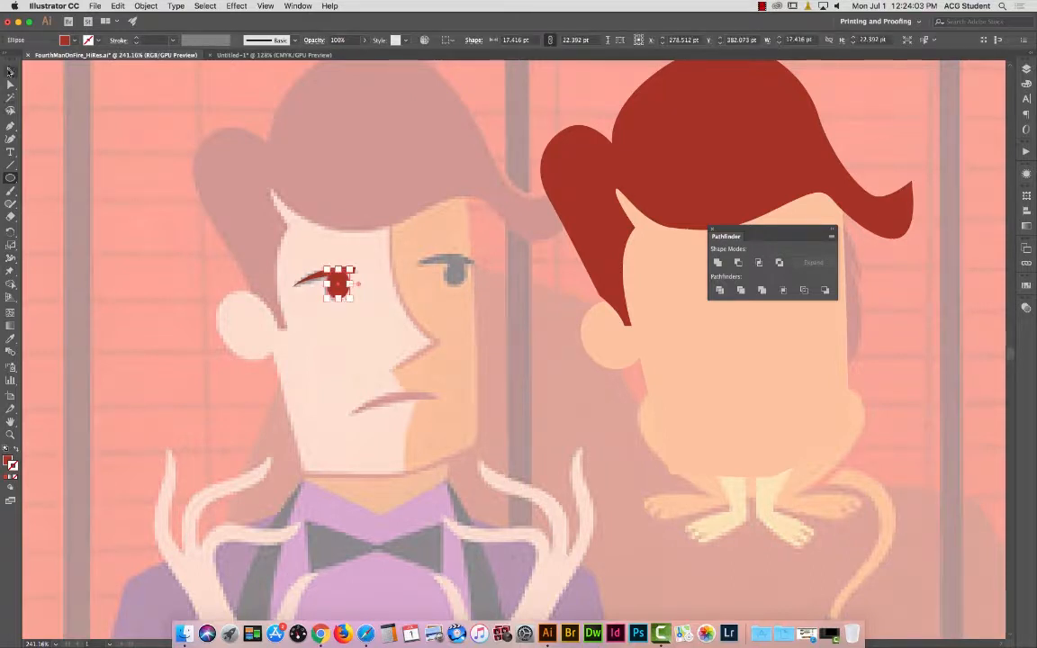
key(v)
shift+click(307, 285)
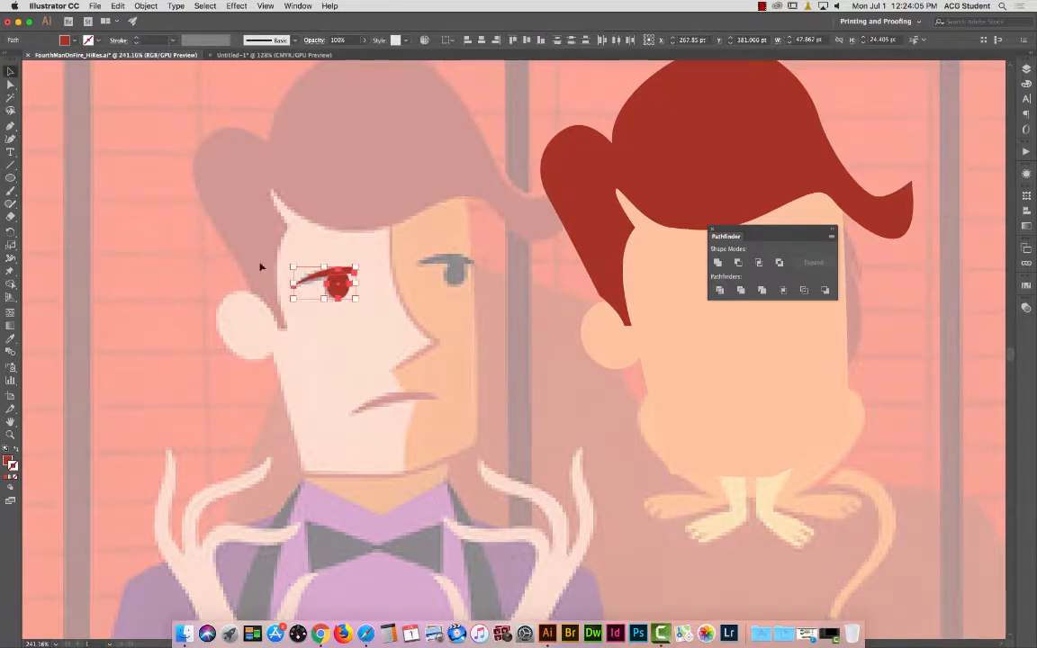
click(718, 262)
click(453, 342)
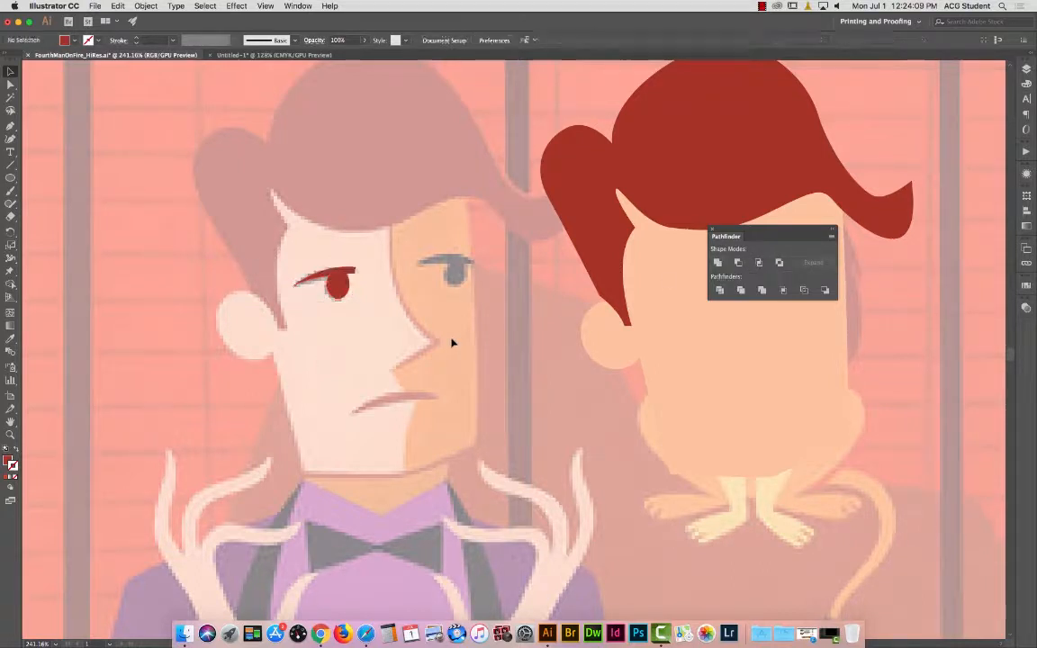
Mirror a copy of the eyelid and pupil onto the template's other eye with the Reflect tool.
click(336, 283)
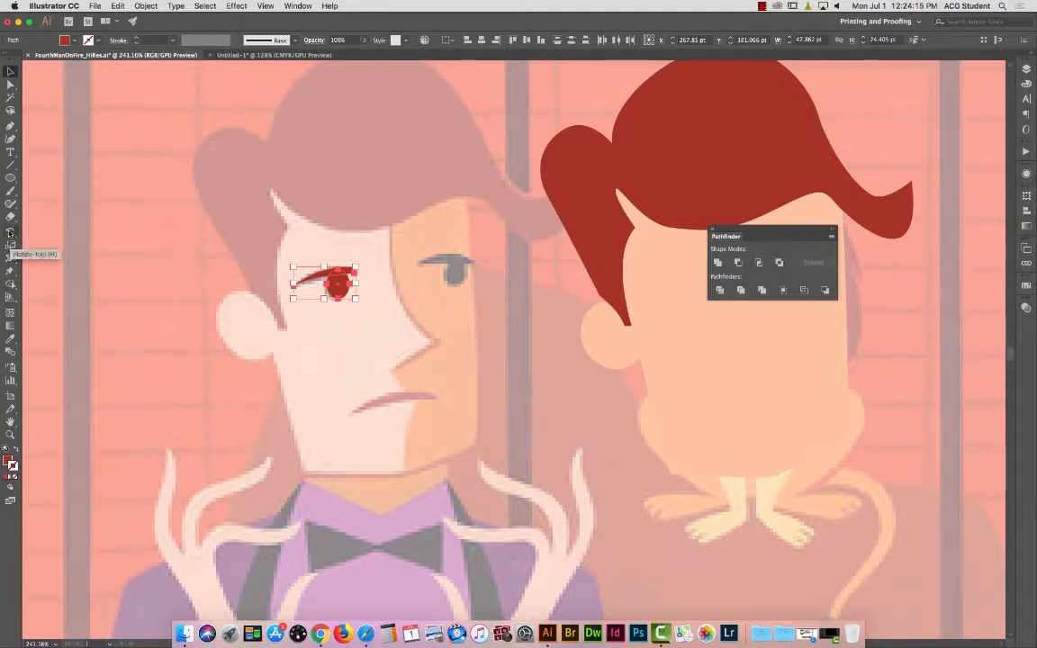
click(10, 233)
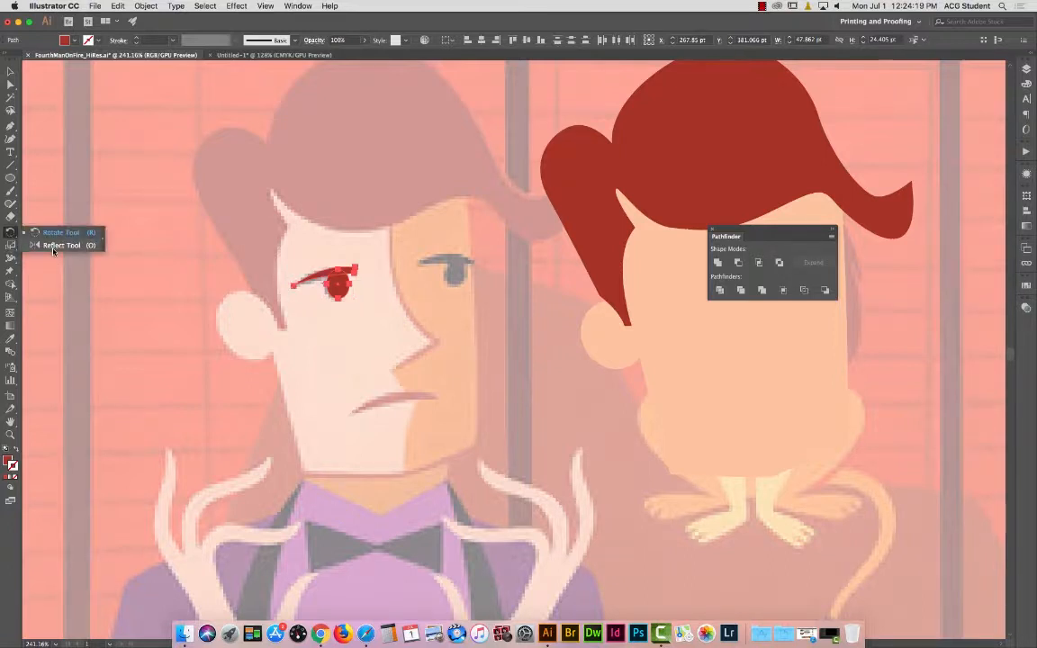
click(53, 248)
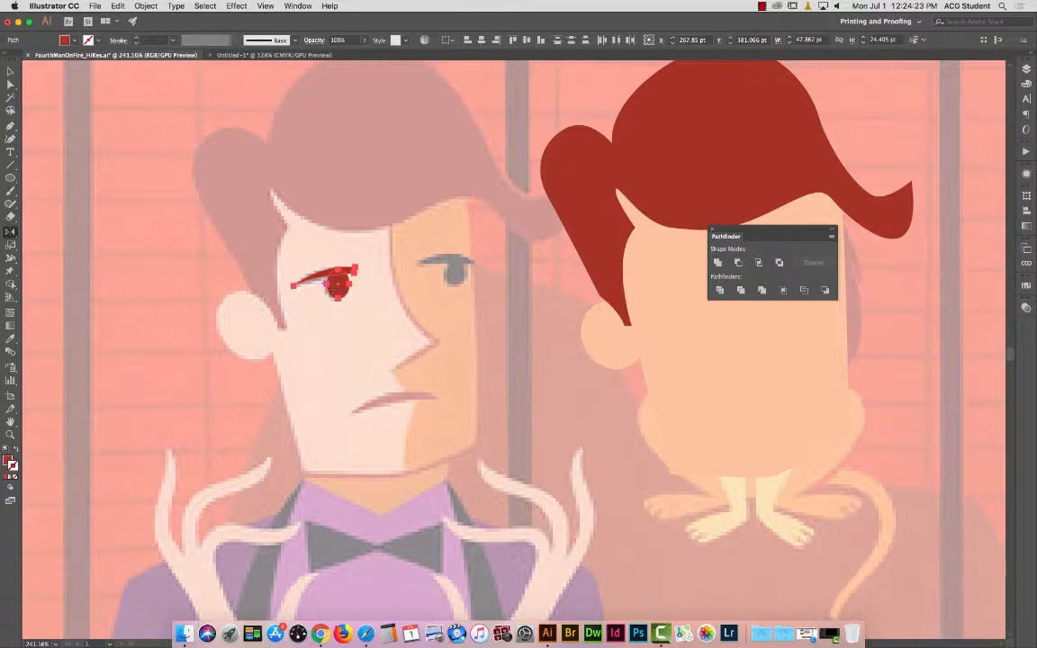
click(10, 435)
drag(280, 259, 340, 408)
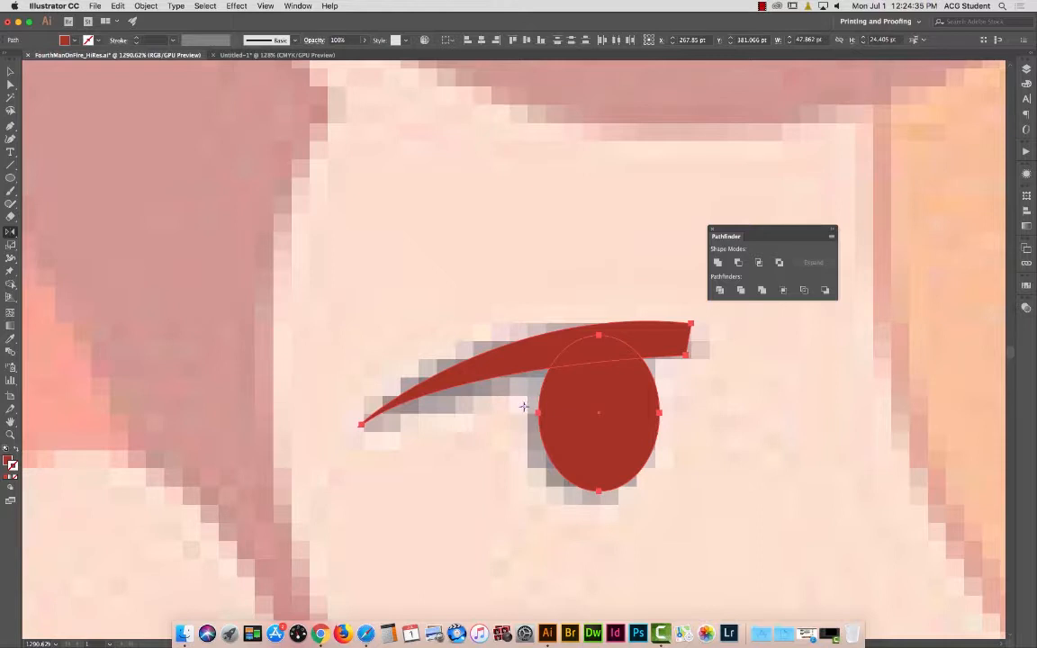
key(super+minus)
key(super+minus)
key(super+minus)
key(super+minus)
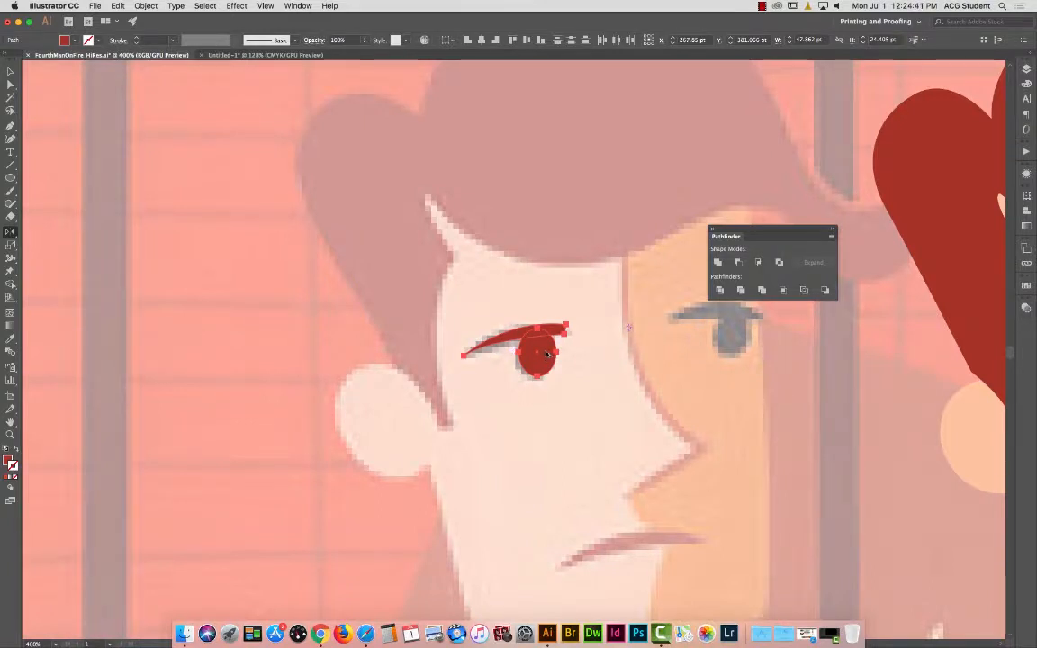
drag(547, 354, 759, 364)
key(v)
Unite the eyelid and pupil of the mirrored eye with Pathfinder, and do the same for the original eye.
key(super+shift+a)
click(757, 392)
click(731, 336)
shift+click(695, 317)
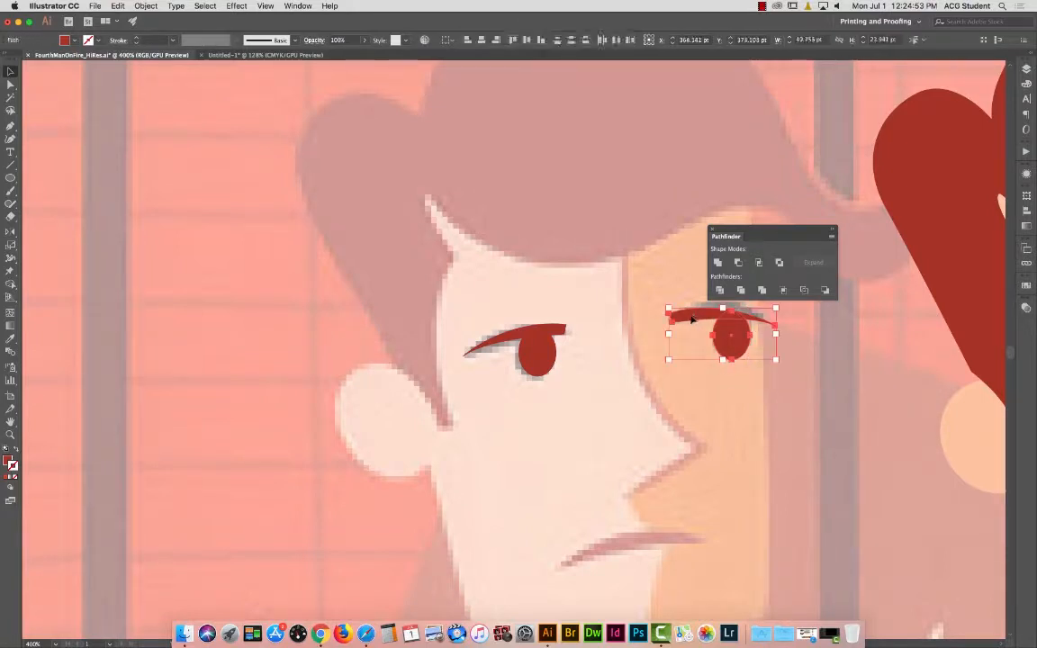
click(717, 263)
click(614, 301)
drag(423, 279, 602, 368)
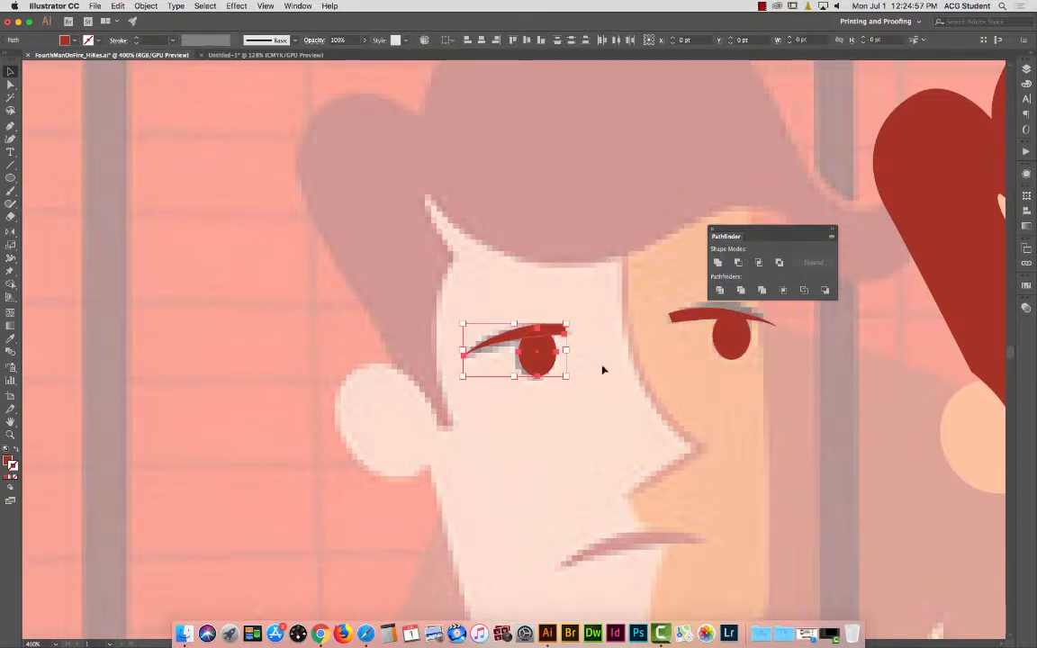
click(717, 263)
click(609, 257)
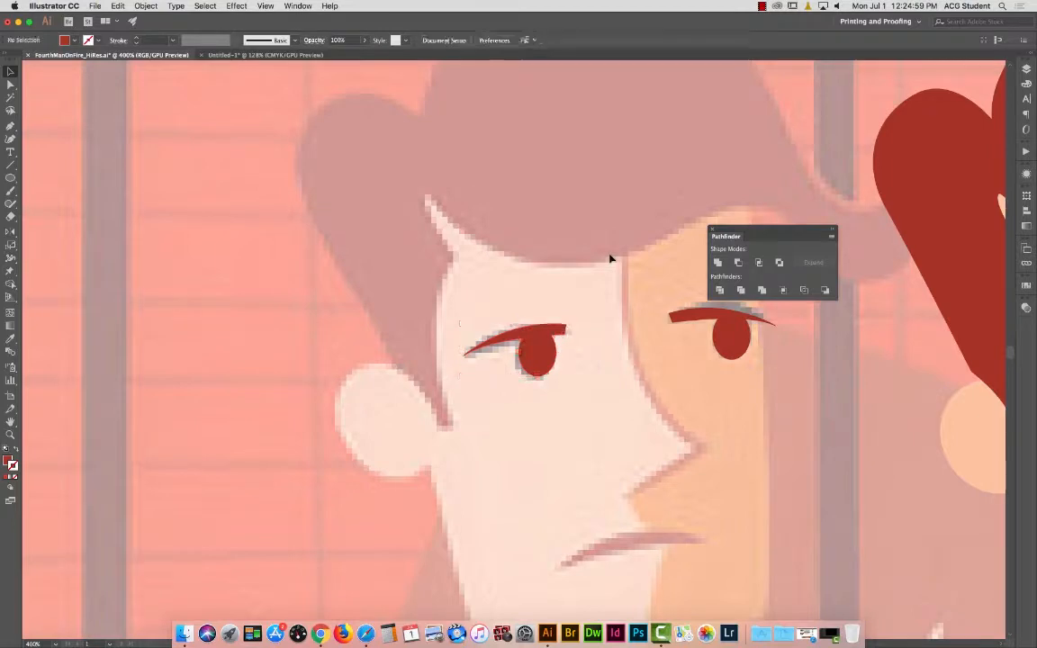
Move both eyes off the template onto the traced face and deselect them.
key(super+minus)
key(super+minus)
key(super+minus)
key(super+minus)
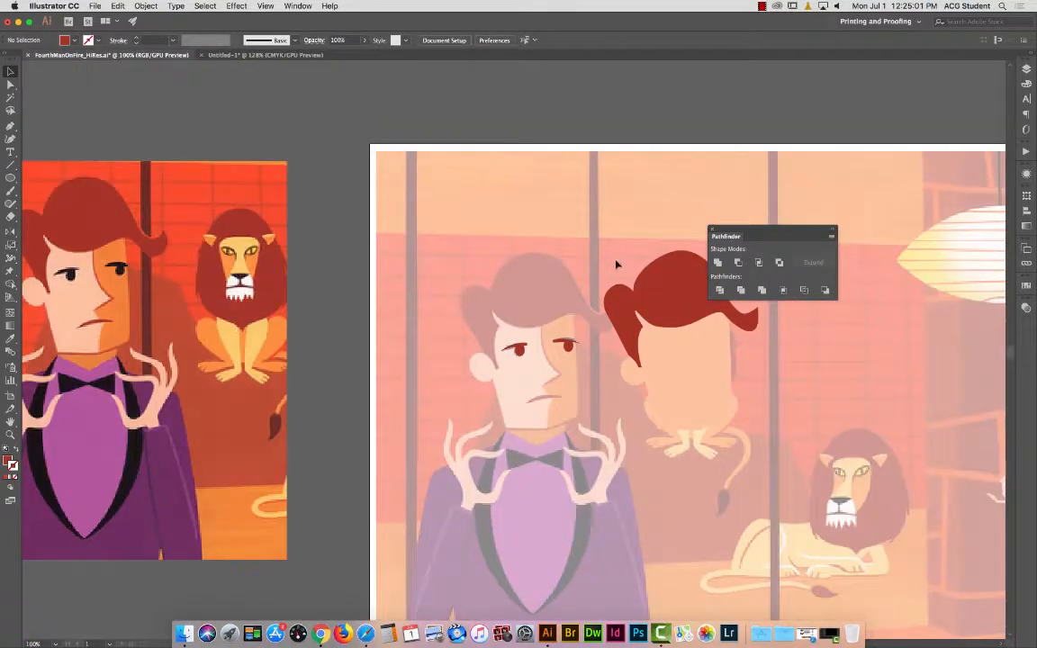
drag(502, 339, 715, 346)
click(709, 402)
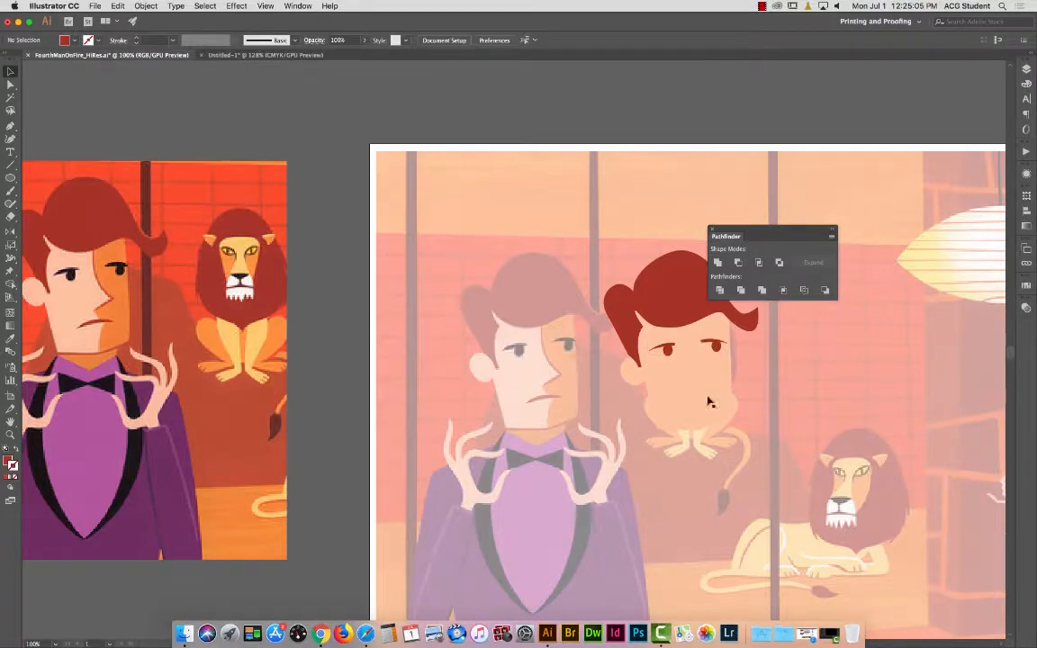
Fill both eyes with the black sampled by Eyedropper from the jacket lapel in the full-colour copy, and deselect them.
click(684, 349)
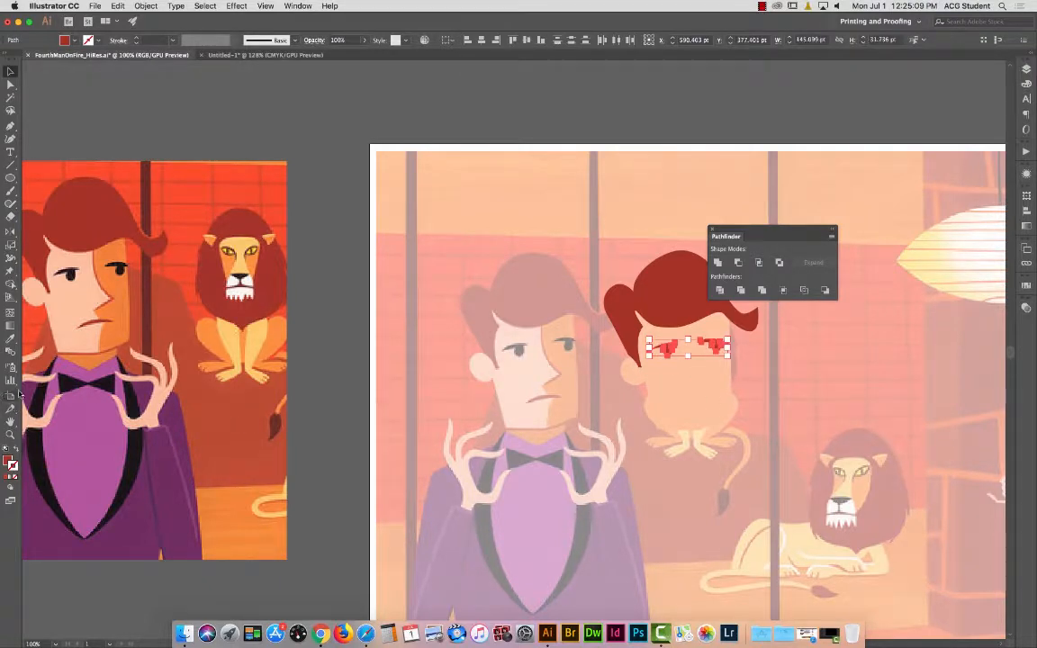
click(12, 339)
click(128, 460)
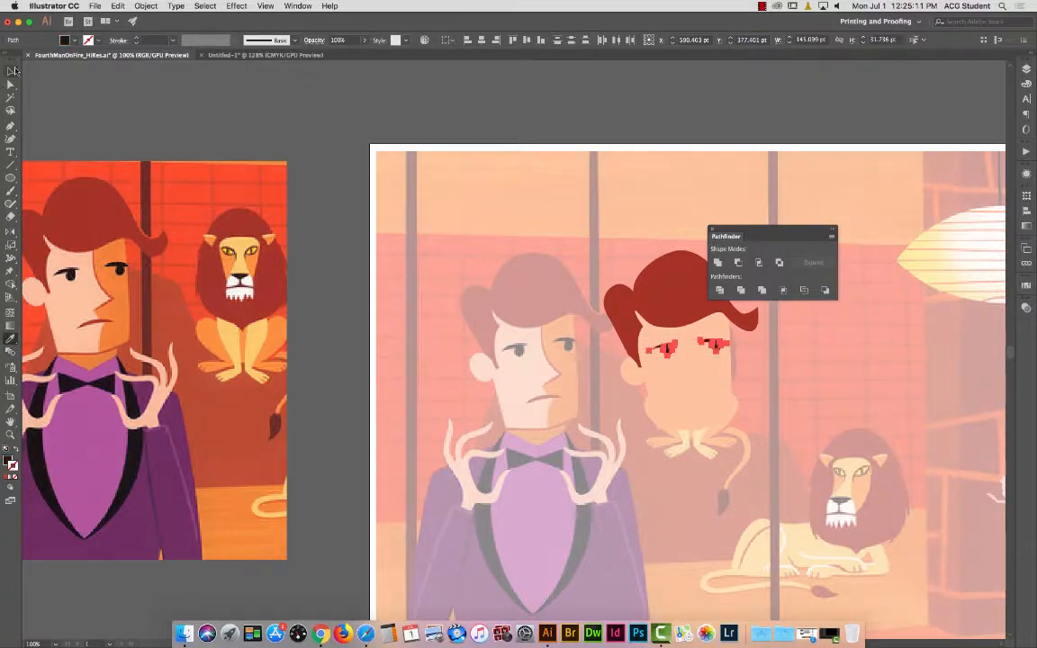
click(12, 71)
click(153, 121)
scroll(224, 321, down, 3)
scroll(223, 322, right, 4)
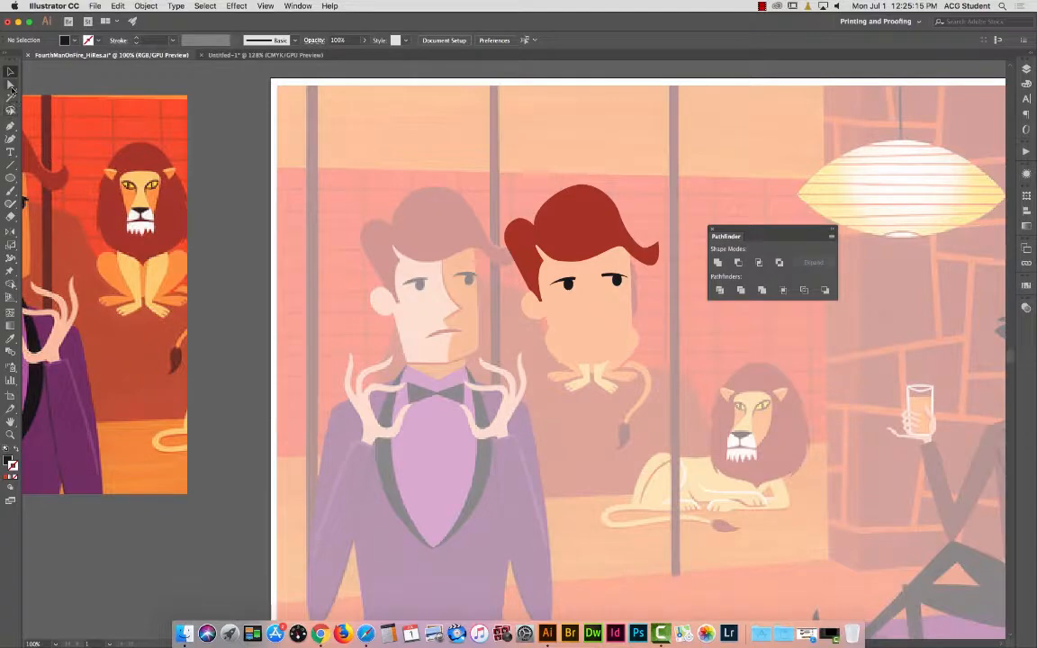
Draw a curved Pen path on the dimmed template from the man's hair down to his nose tip, and end the path.
click(11, 125)
click(444, 219)
drag(458, 307, 488, 331)
super+click(465, 320)
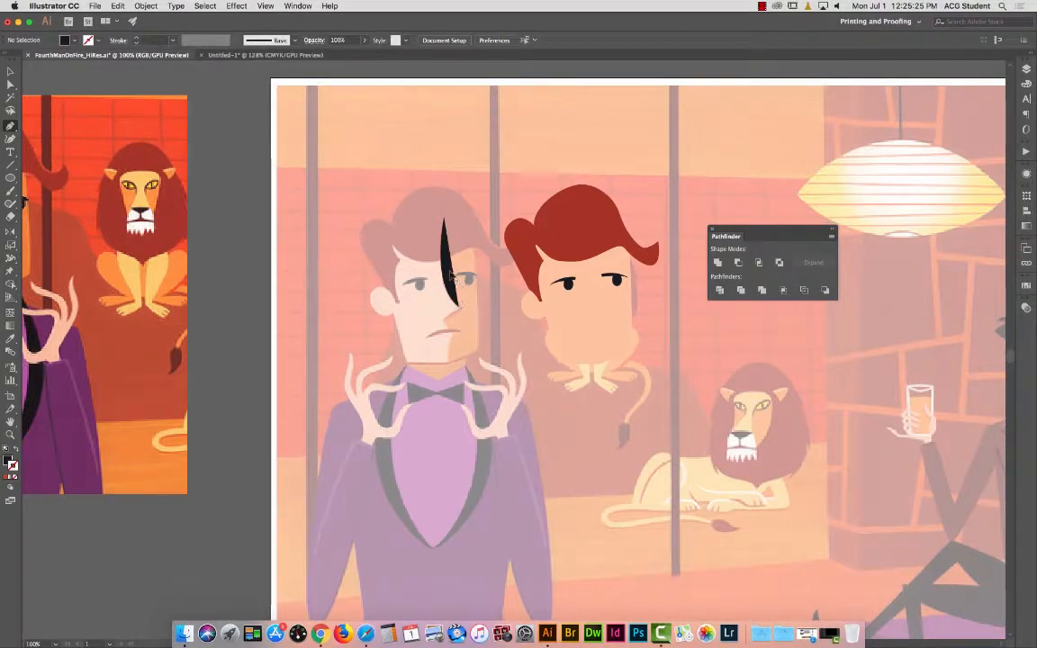
Give the new face-shadow path no fill and an orange stroke, and deselect it.
super+click(451, 275)
click(11, 478)
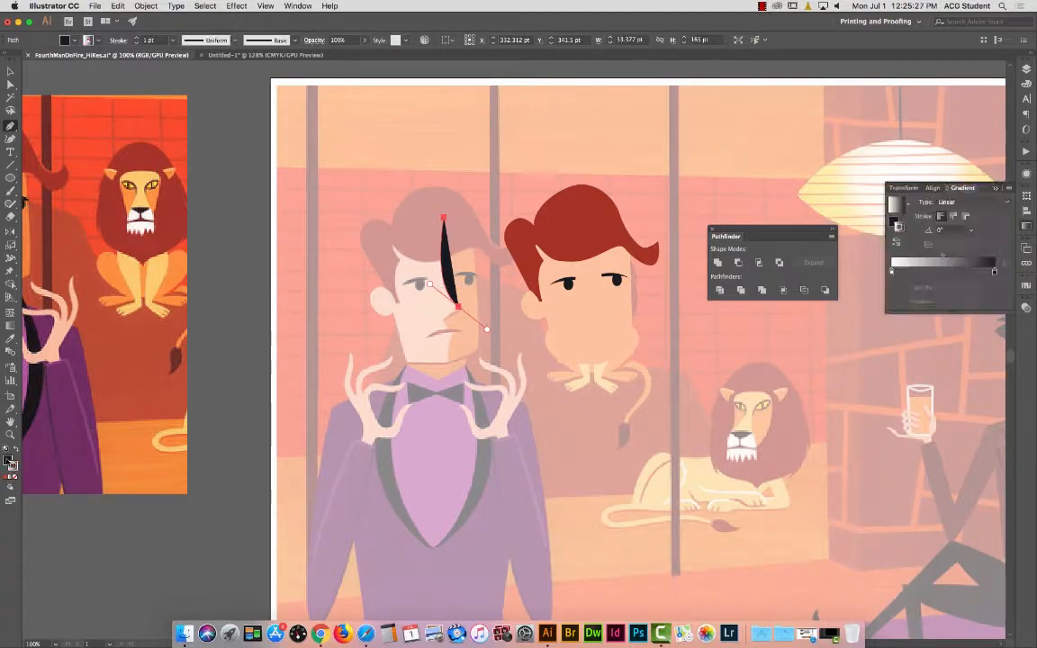
click(7, 461)
click(14, 478)
click(14, 467)
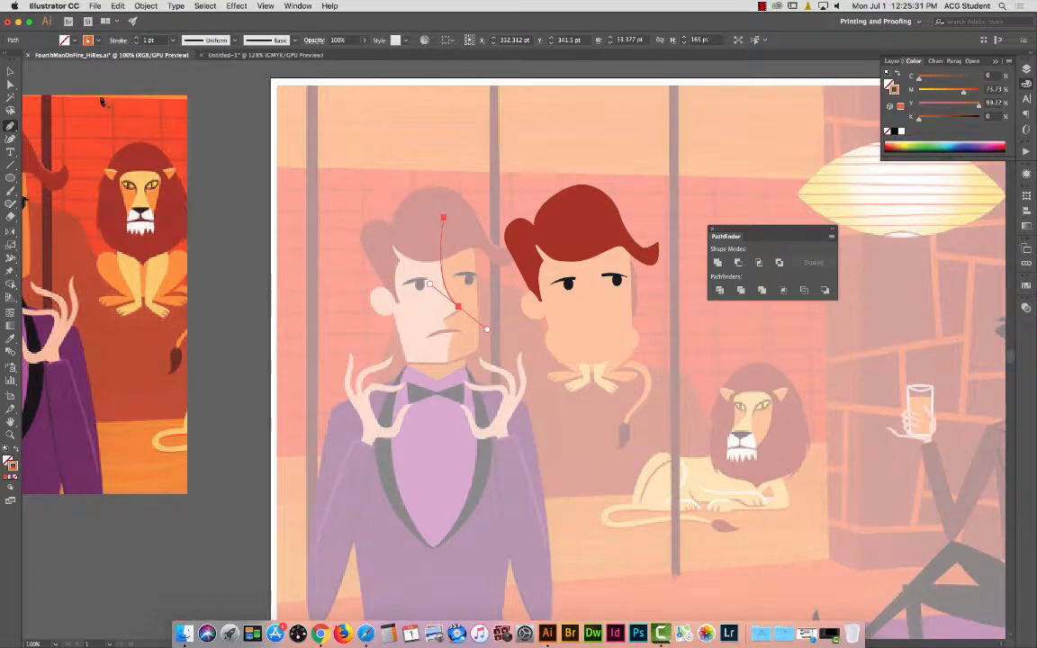
click(11, 71)
click(318, 179)
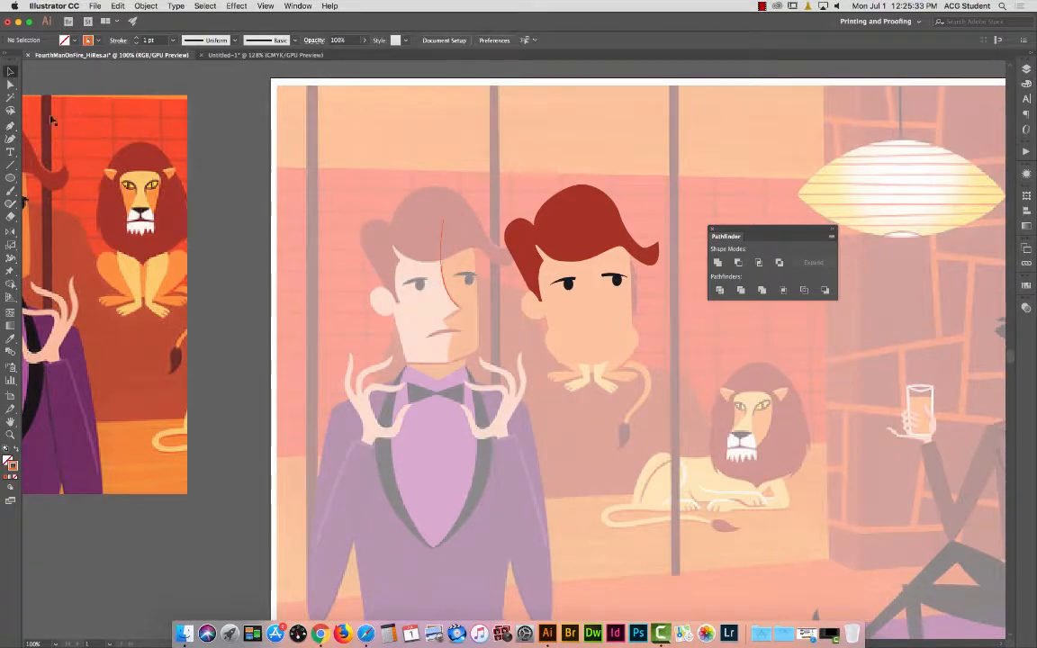
Continue the shadow path with straight Pen segments from the nose tip to beneath the nose and down to the template's mouth.
key(p)
drag(457, 307, 446, 324)
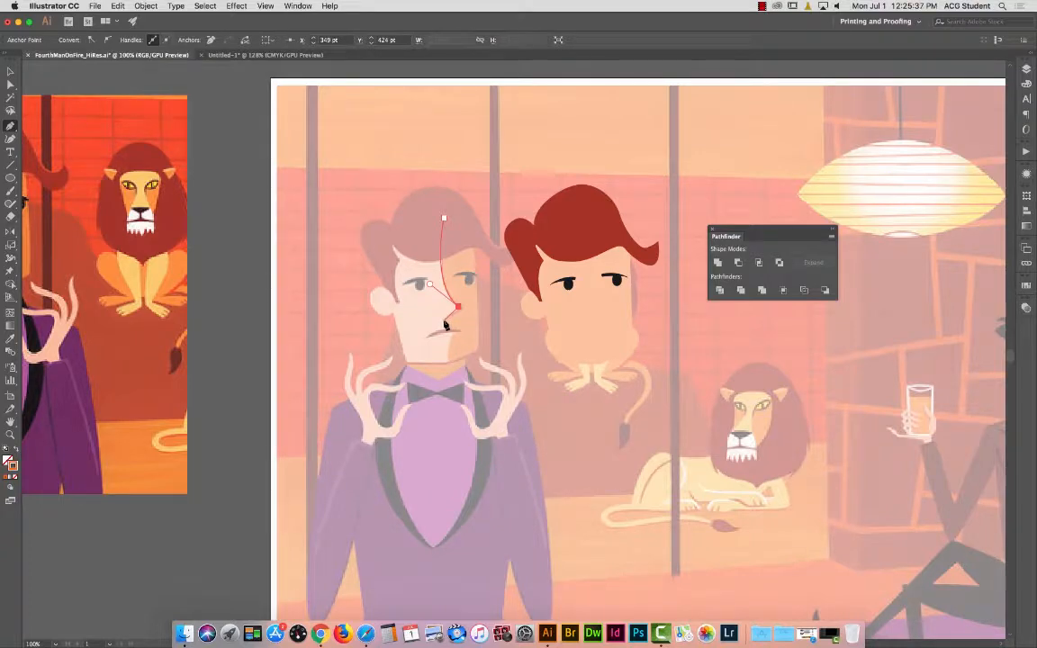
key(super+z)
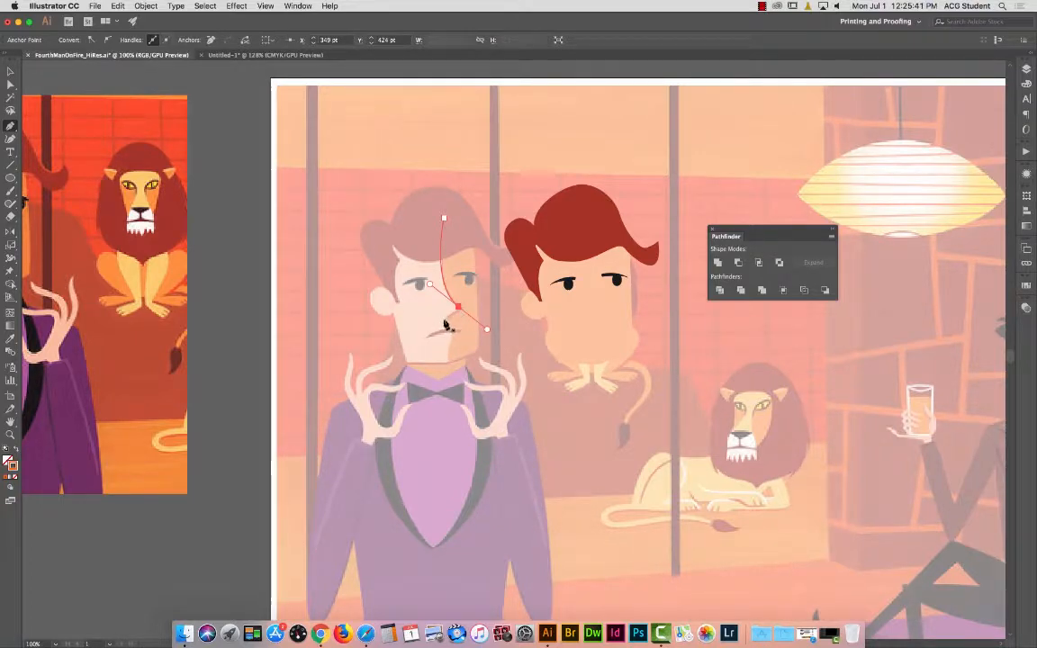
click(442, 319)
click(459, 307)
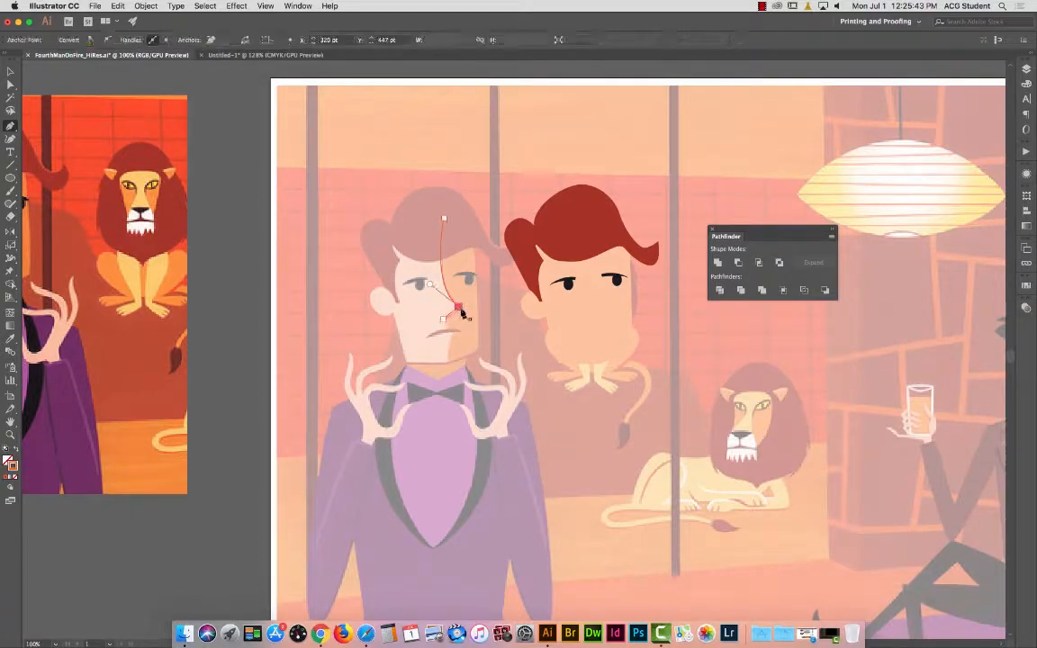
super+click(485, 333)
click(443, 319)
click(451, 333)
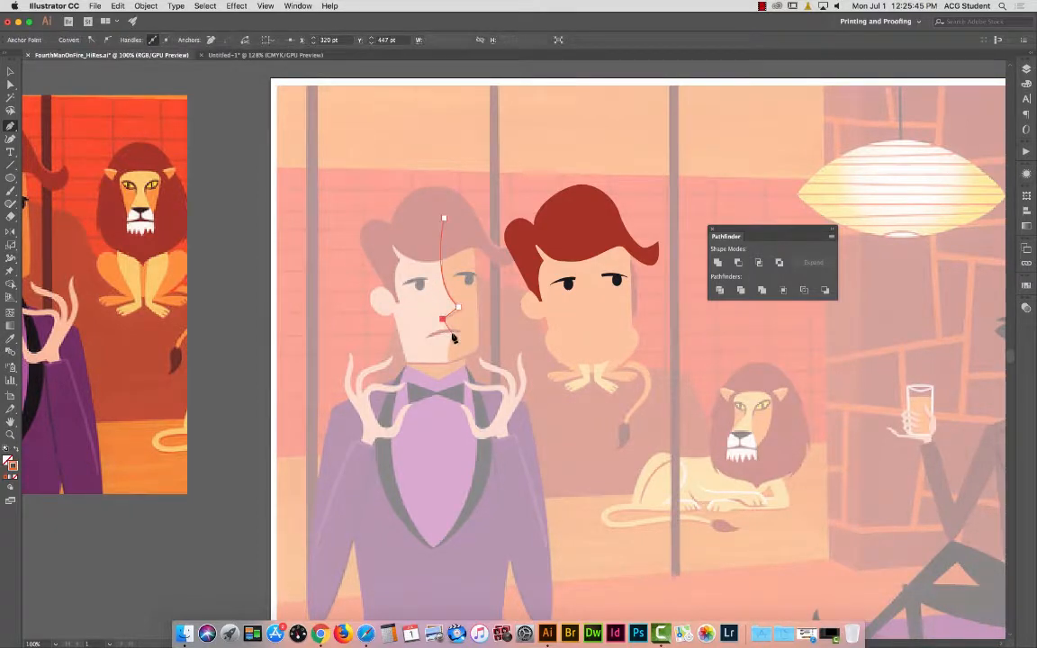
Close the shadow outline with straight segments below the chin, outside the shaded side of the face and above the hair.
click(443, 391)
click(501, 363)
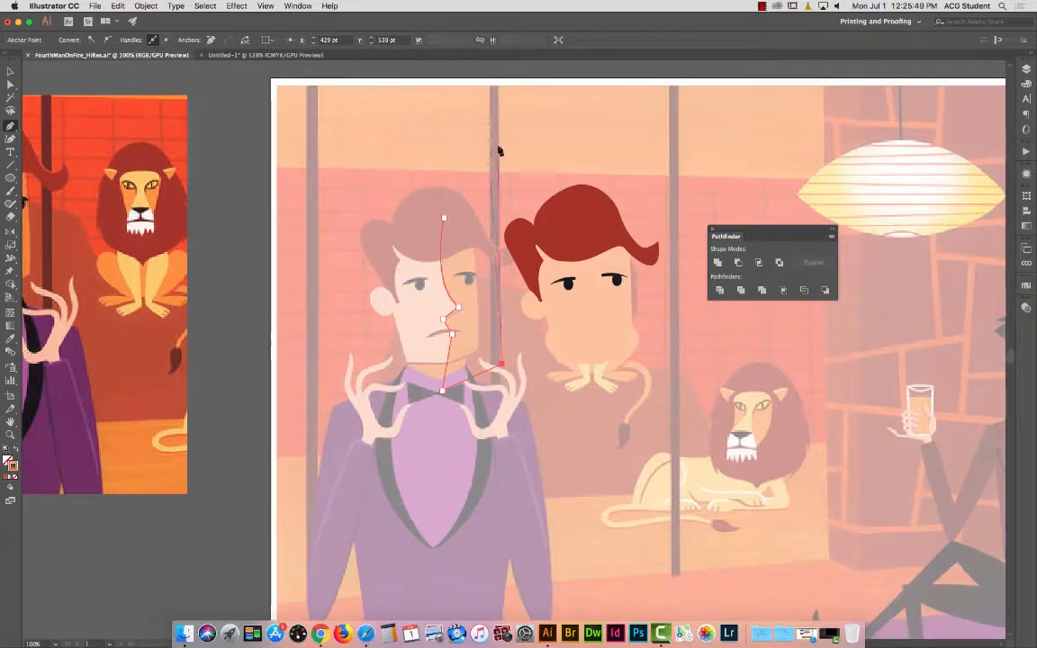
click(496, 182)
click(433, 165)
click(443, 218)
Move the closed shadow outline off the template onto the traced face.
click(10, 71)
click(275, 102)
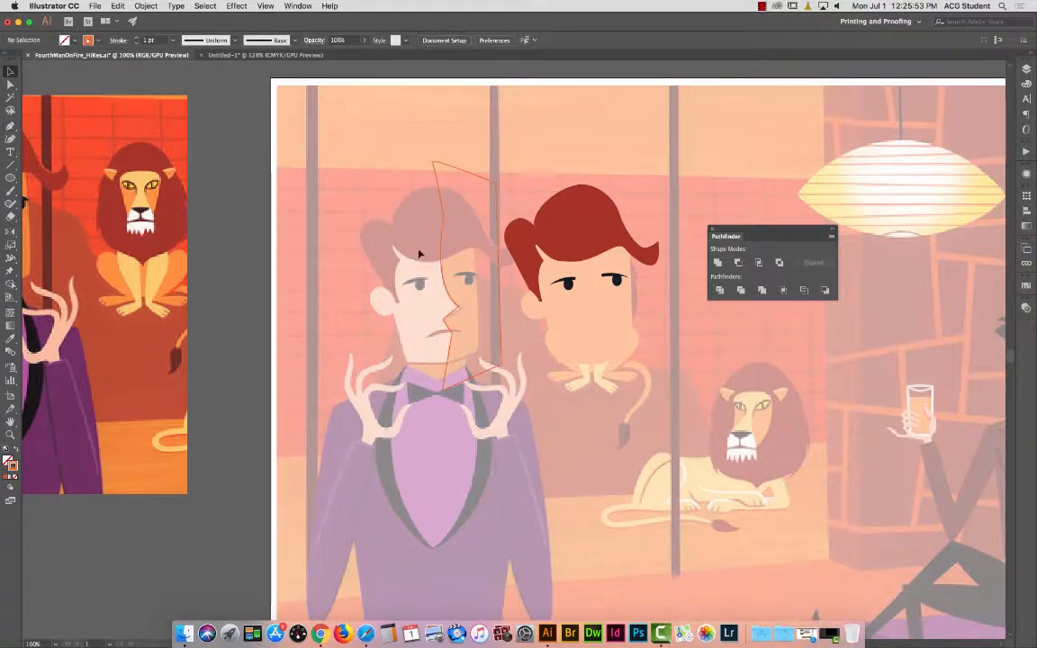
drag(441, 194, 586, 187)
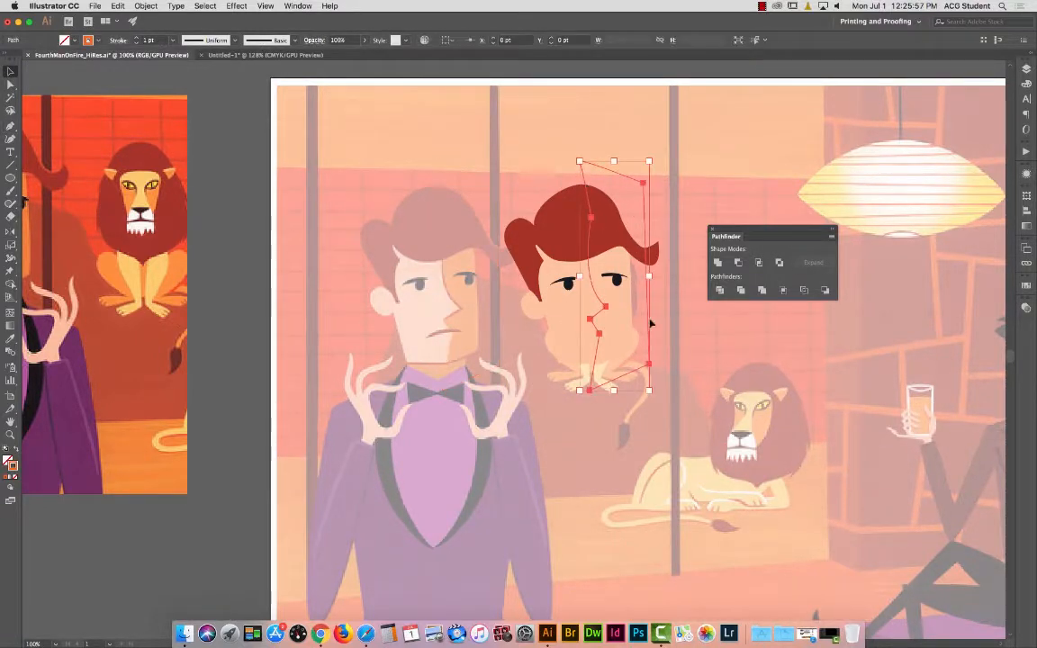
Copy the traced face shape and shadow outline together to the empty area beside the head, and intersect the copies with Pathfinder.
drag(685, 342, 497, 328)
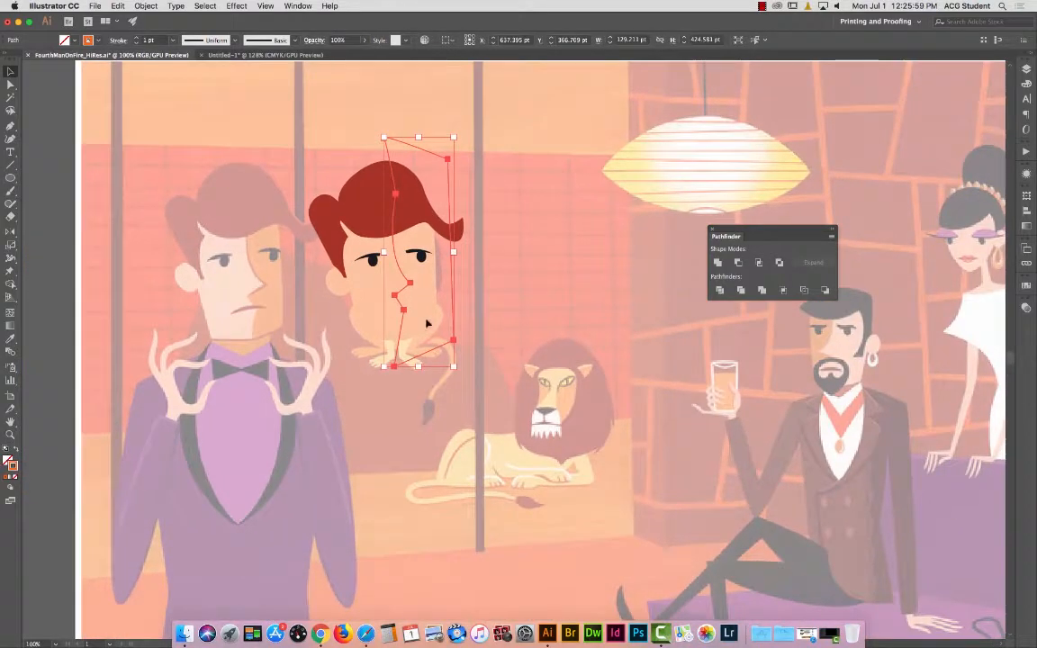
shift+click(425, 319)
drag(425, 319, 583, 320)
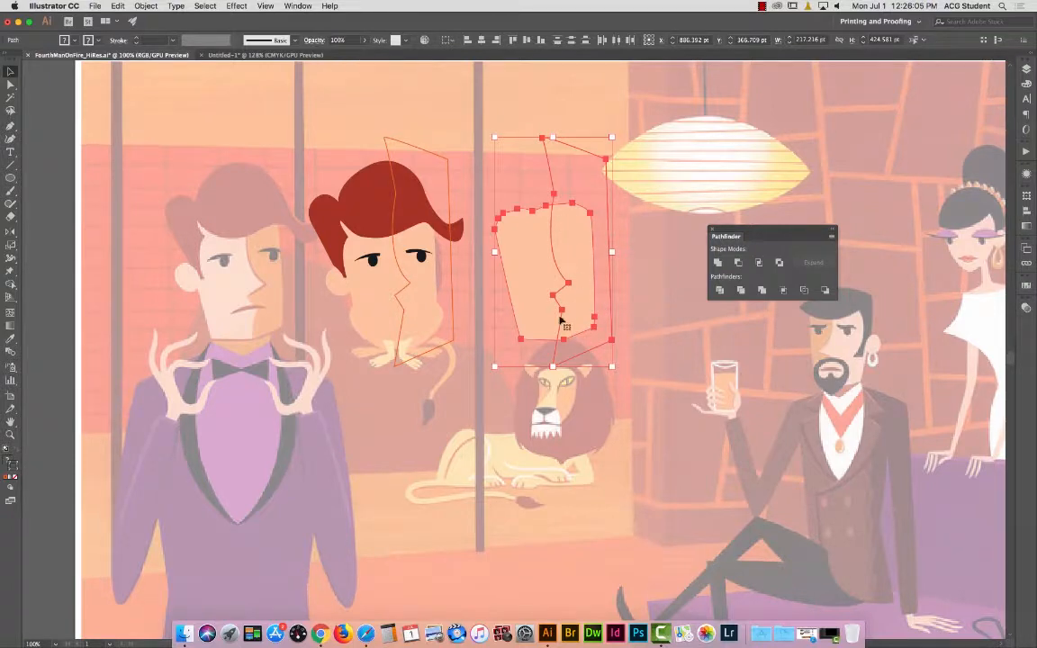
click(759, 263)
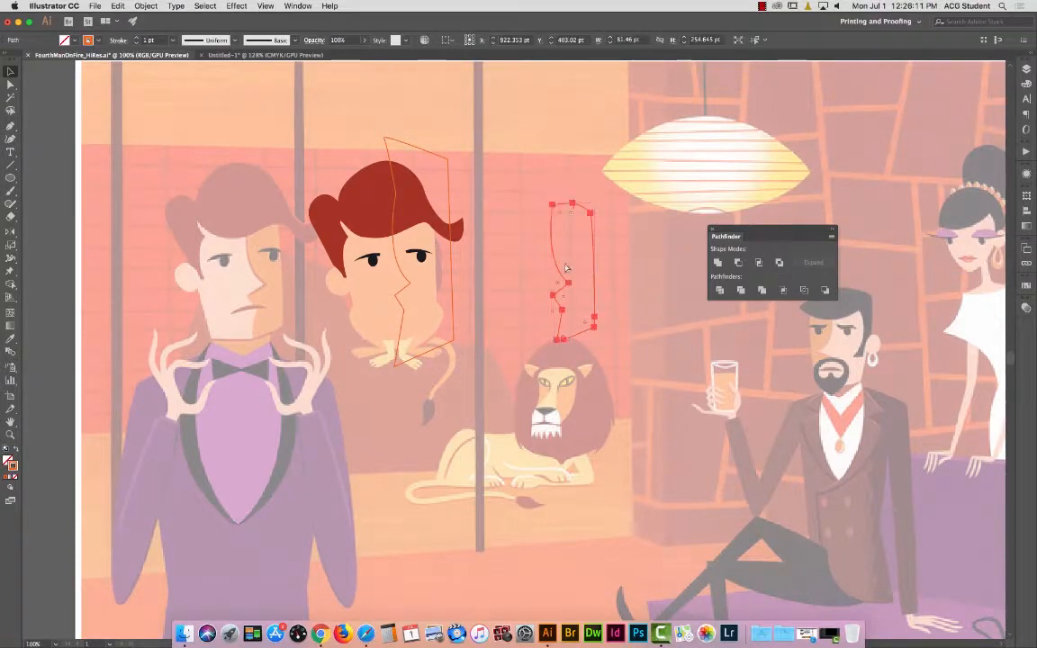
Fill the intersected shadow shape with the orange sampled from the full-colour copy's face, and delete the outline left over the traced face.
key(super+minus)
key(super+minus)
click(11, 339)
click(99, 313)
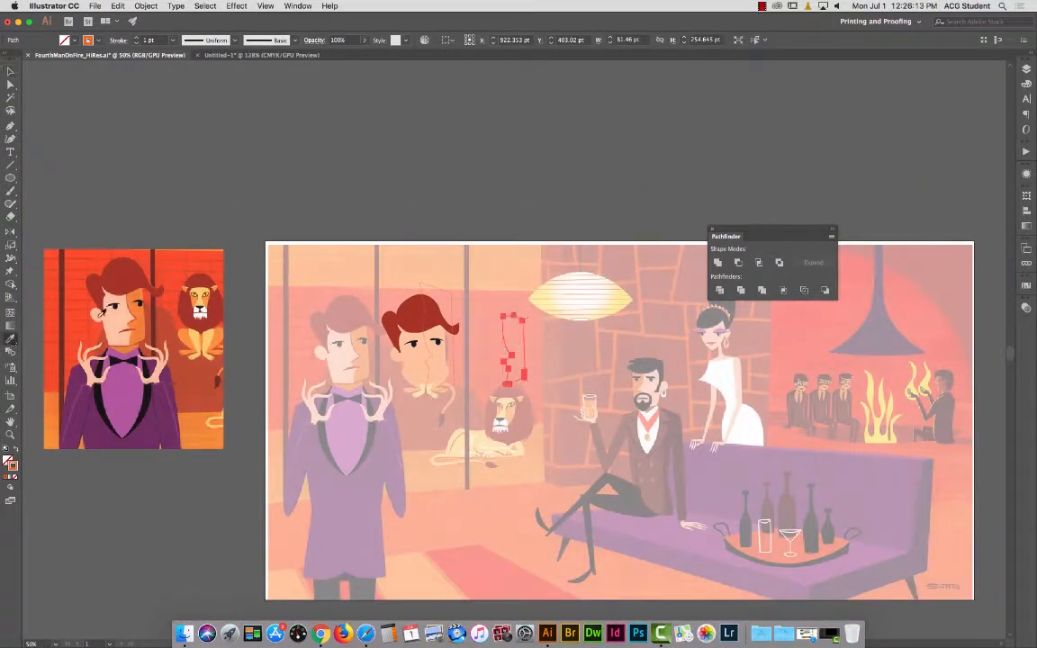
click(141, 308)
click(11, 71)
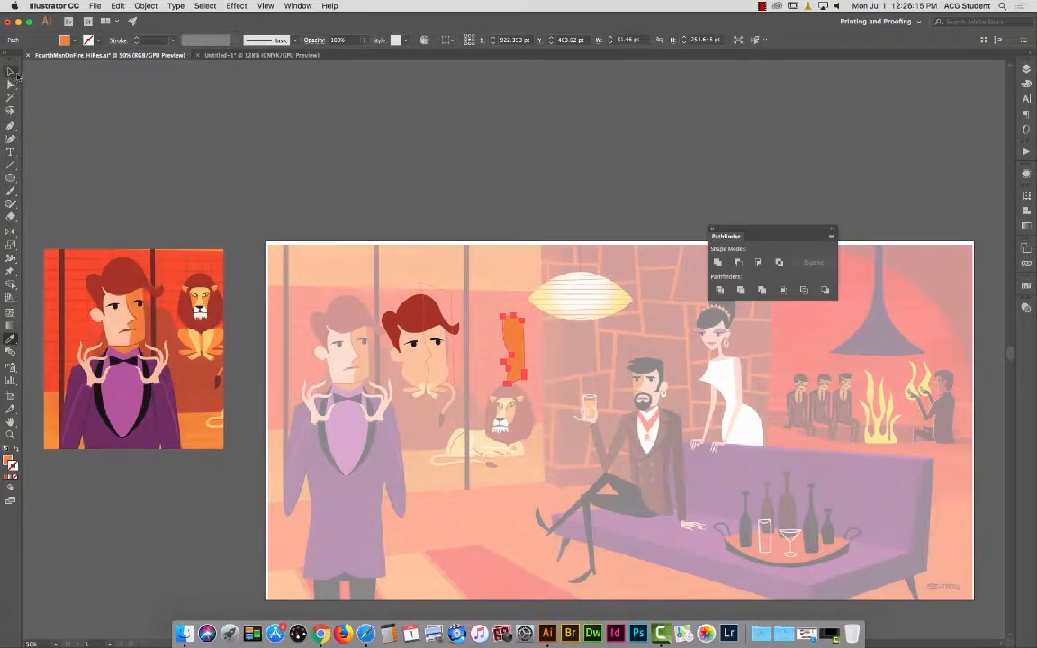
click(250, 134)
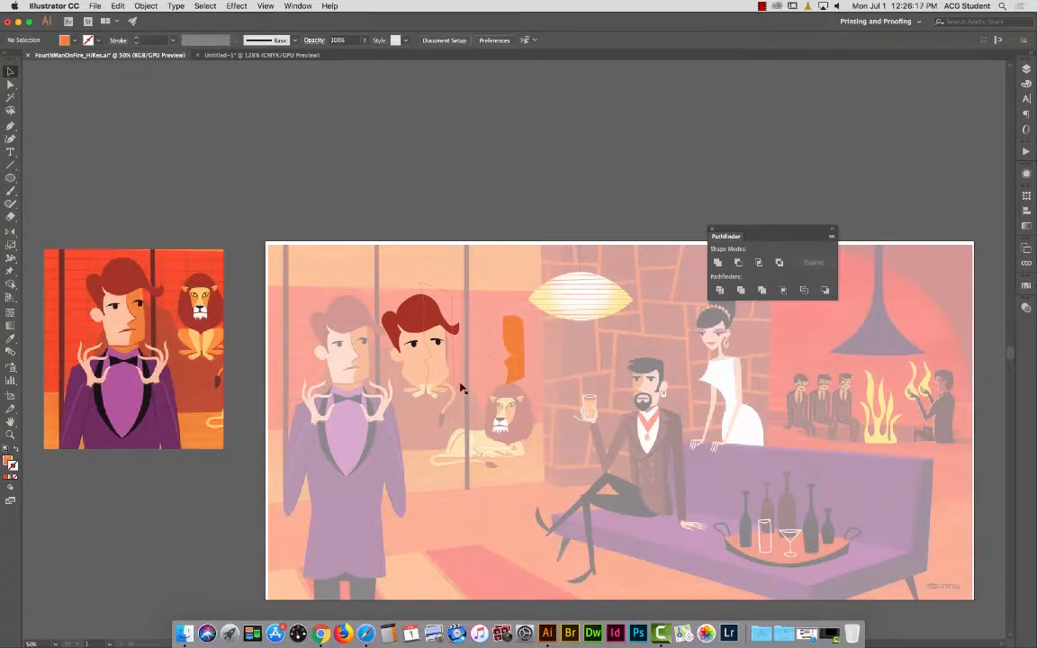
click(436, 289)
key(Delete)
Bring the traced hair and both eyes to the front, and place the orange shadow shape on the traced face.
click(427, 322)
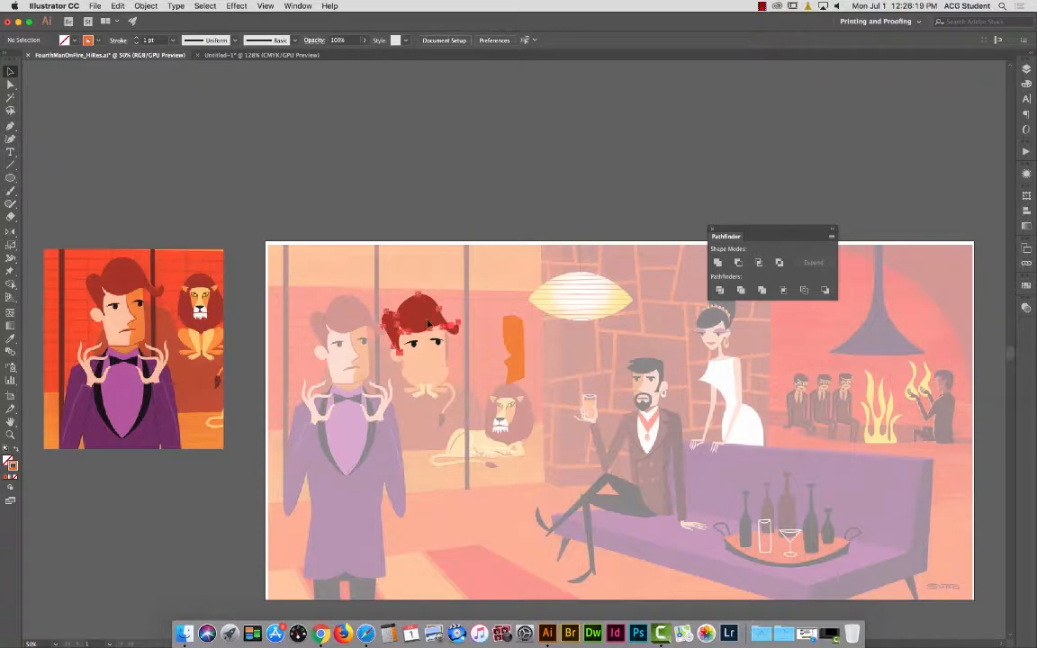
click(428, 321)
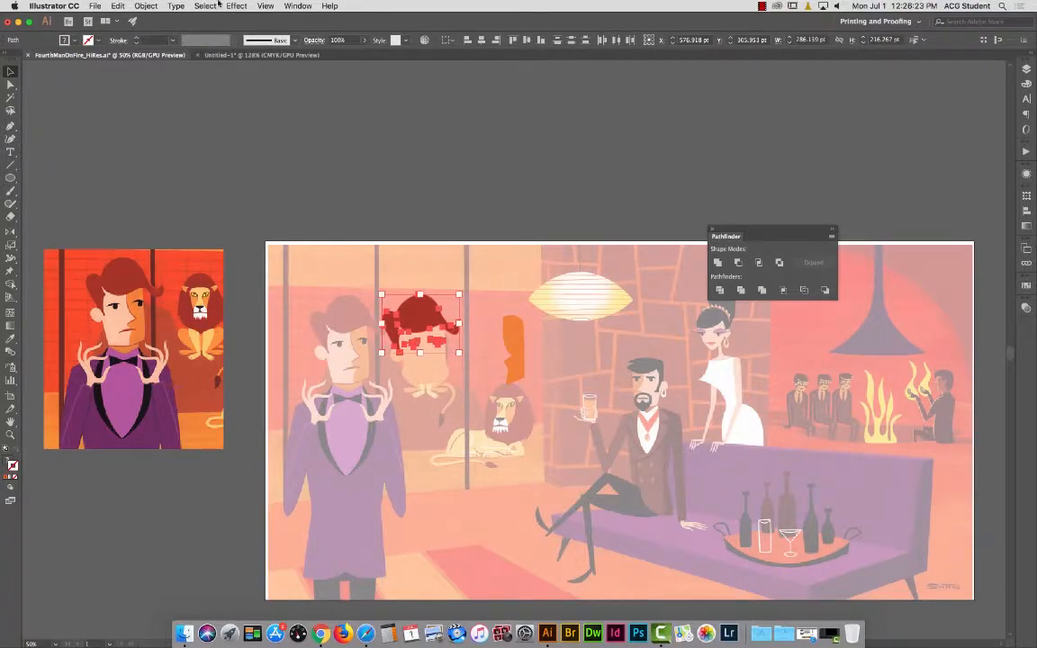
click(145, 6)
mouse_move(180, 29)
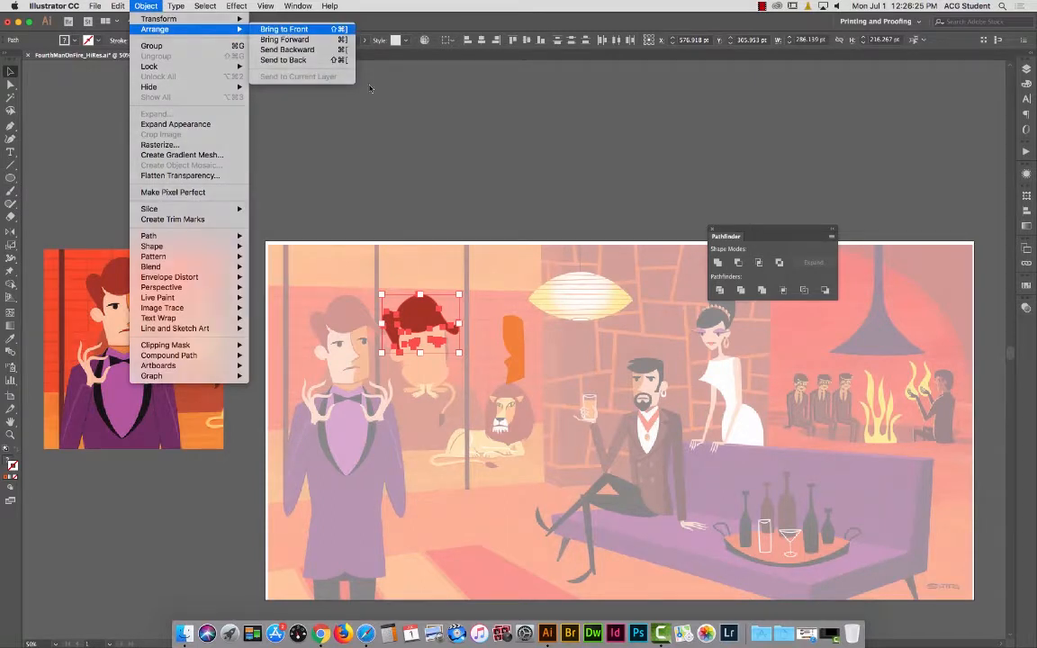
click(285, 29)
click(444, 133)
drag(514, 342, 438, 344)
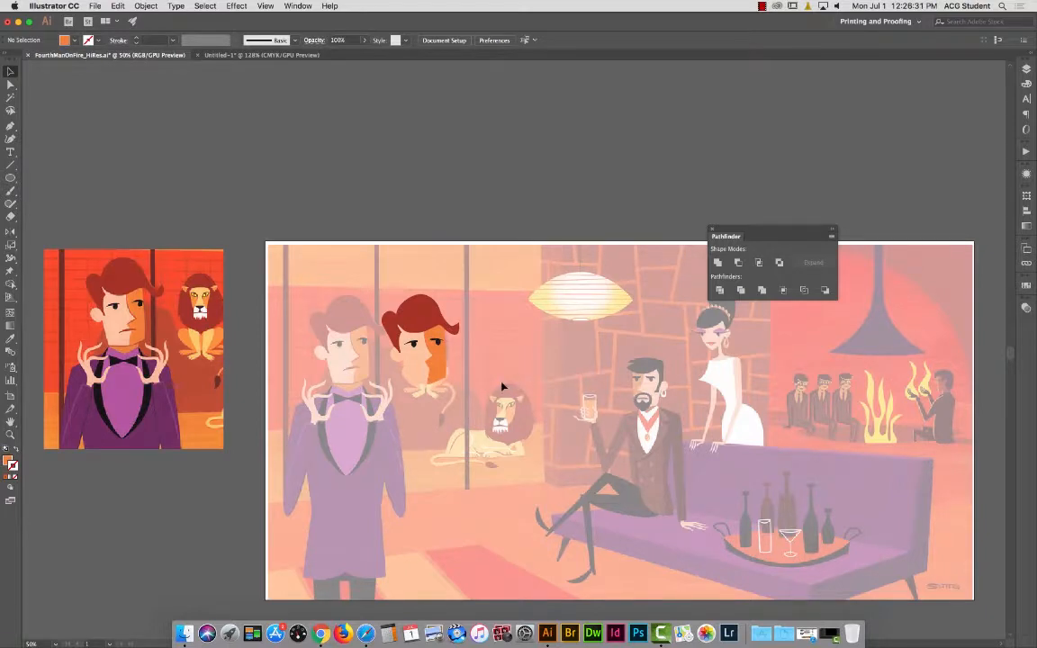
Trace the man's mouth in the full-colour copy with a single curved Pen segment.
click(9, 435)
drag(96, 303, 332, 433)
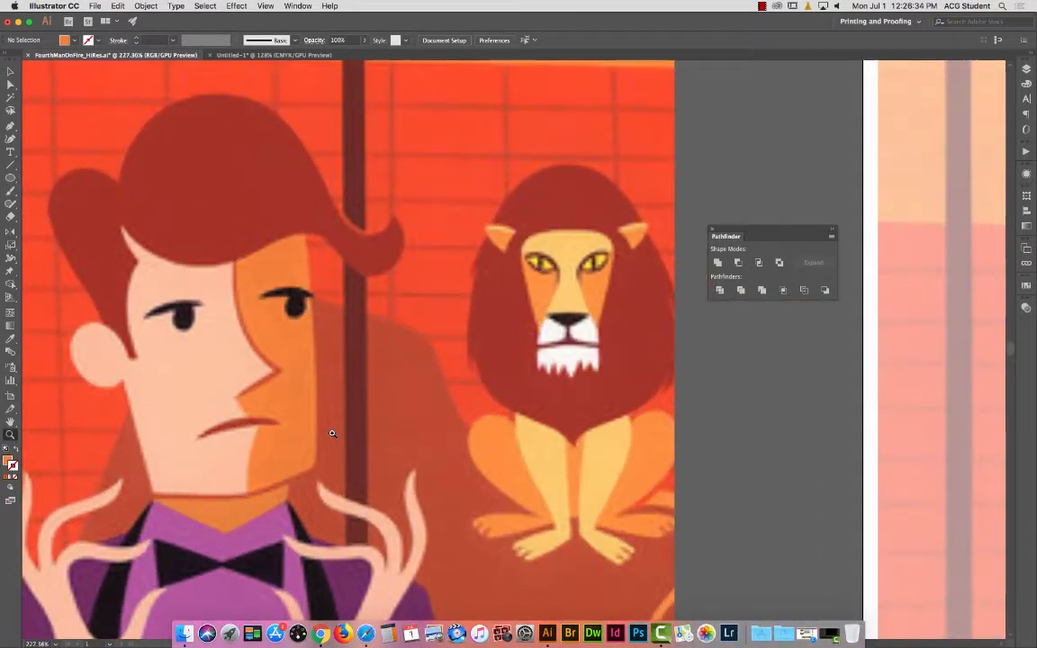
click(10, 125)
click(198, 439)
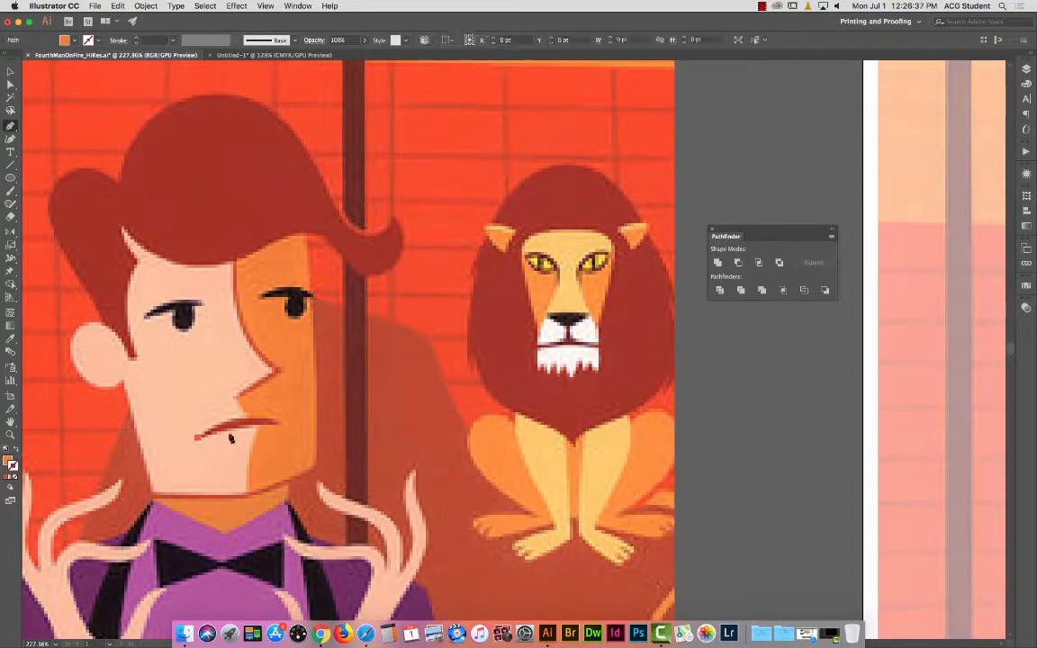
drag(277, 423, 318, 436)
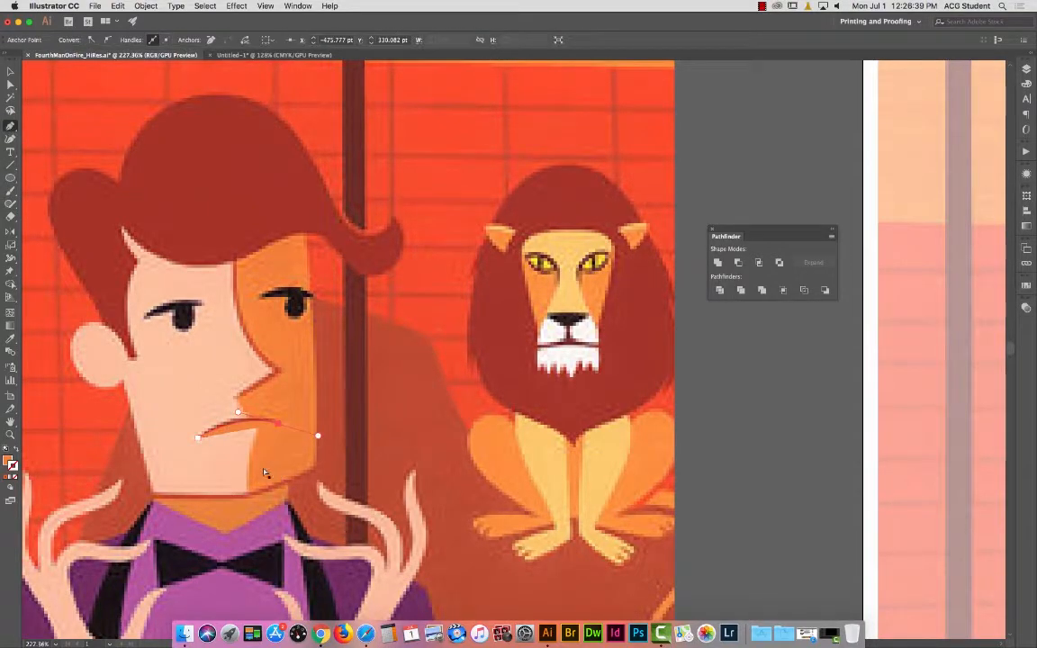
Change the mouth curve to no fill with an orange stroke, and move it beside the man's face in the full-colour copy.
click(10, 339)
click(81, 256)
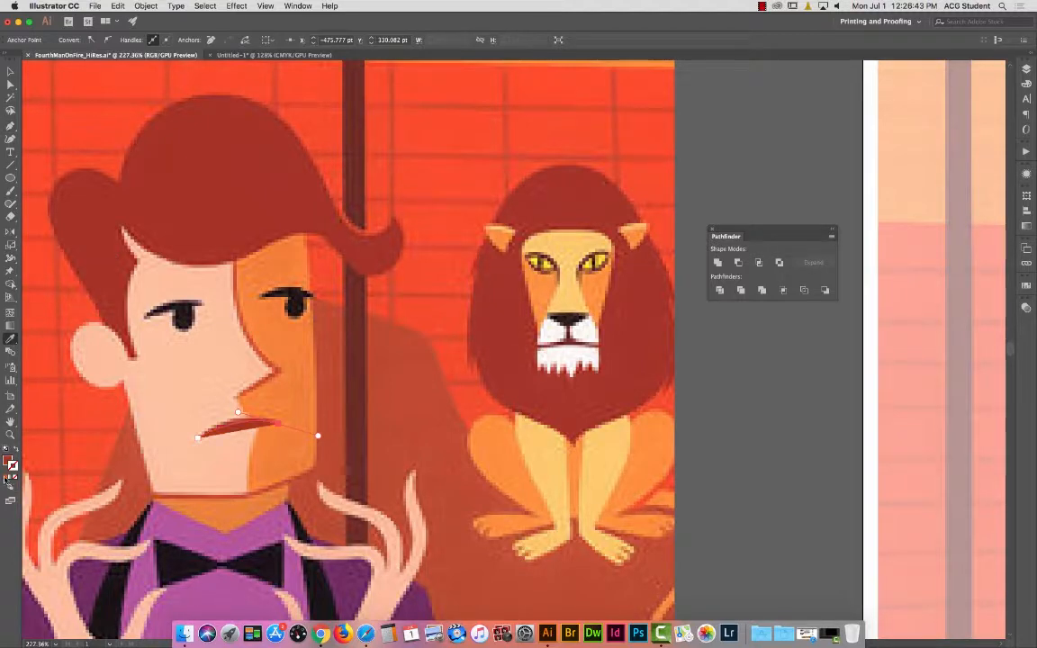
click(7, 479)
click(15, 478)
click(10, 70)
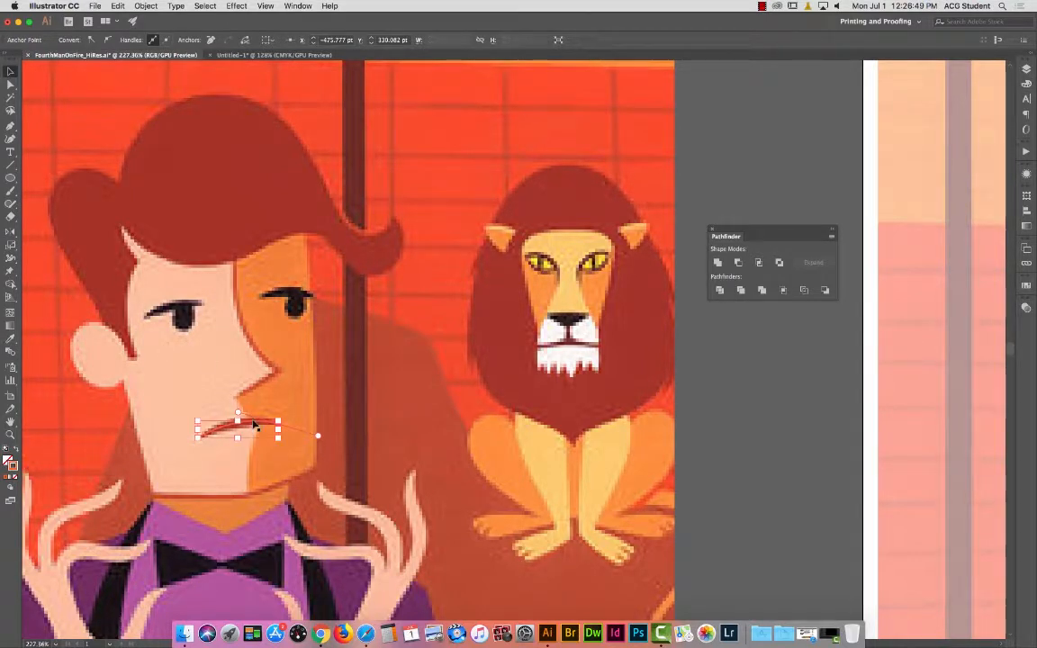
drag(255, 423, 420, 424)
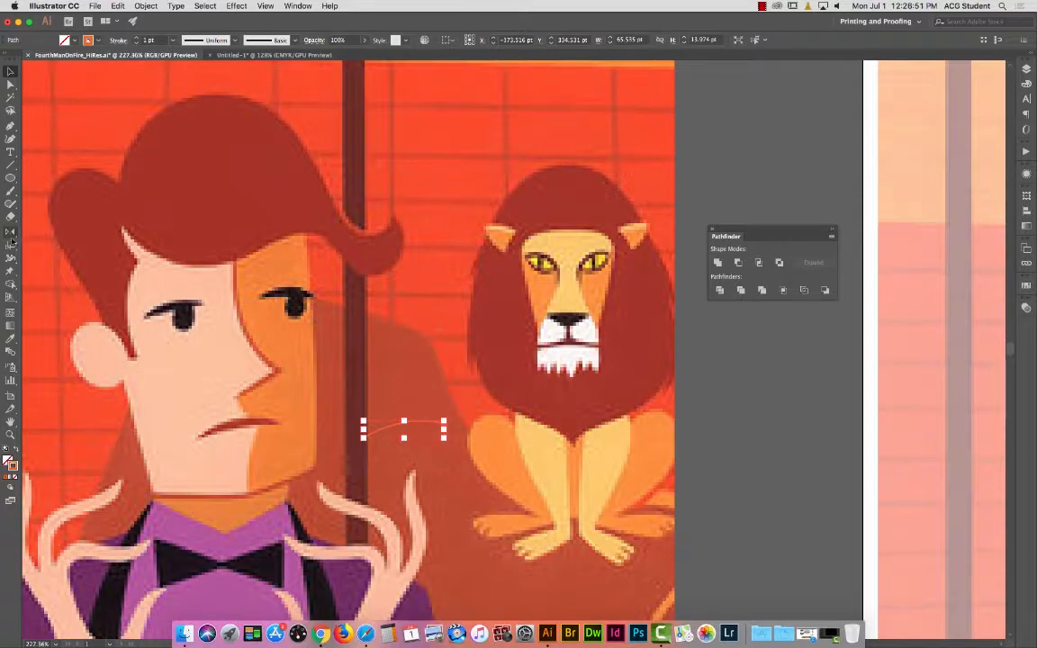
Widen the middle of the mouth curve's stroke to about 4.8 pt with the Width tool.
click(11, 257)
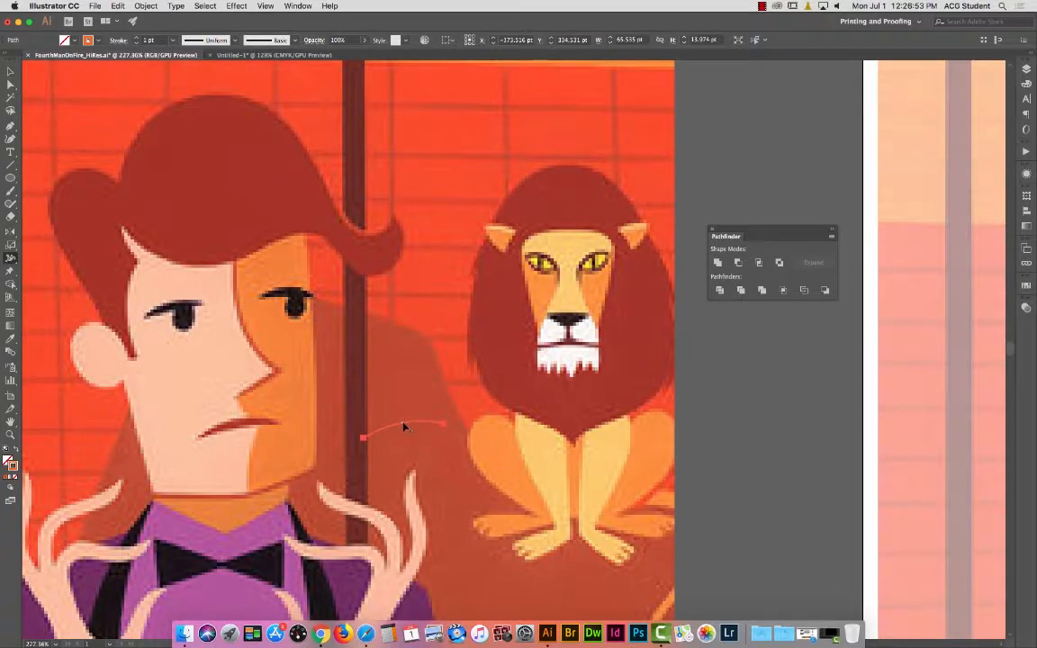
drag(403, 423, 404, 425)
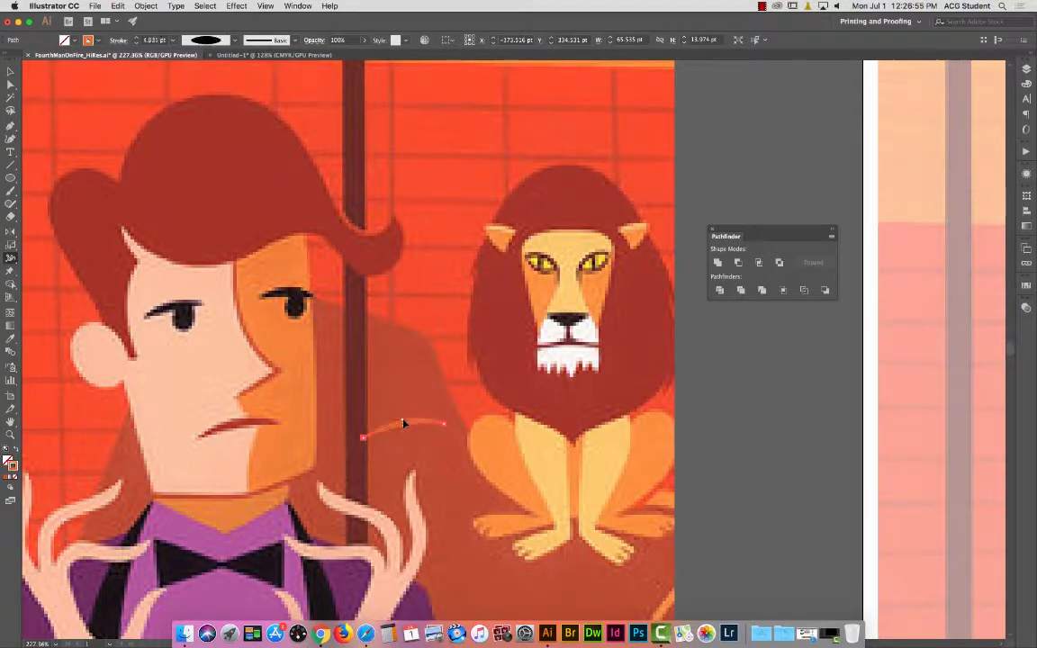
click(11, 71)
Apply the dark red sampled from the full-colour copy's mouth as the mouth curve's stroke, with no fill.
click(11, 339)
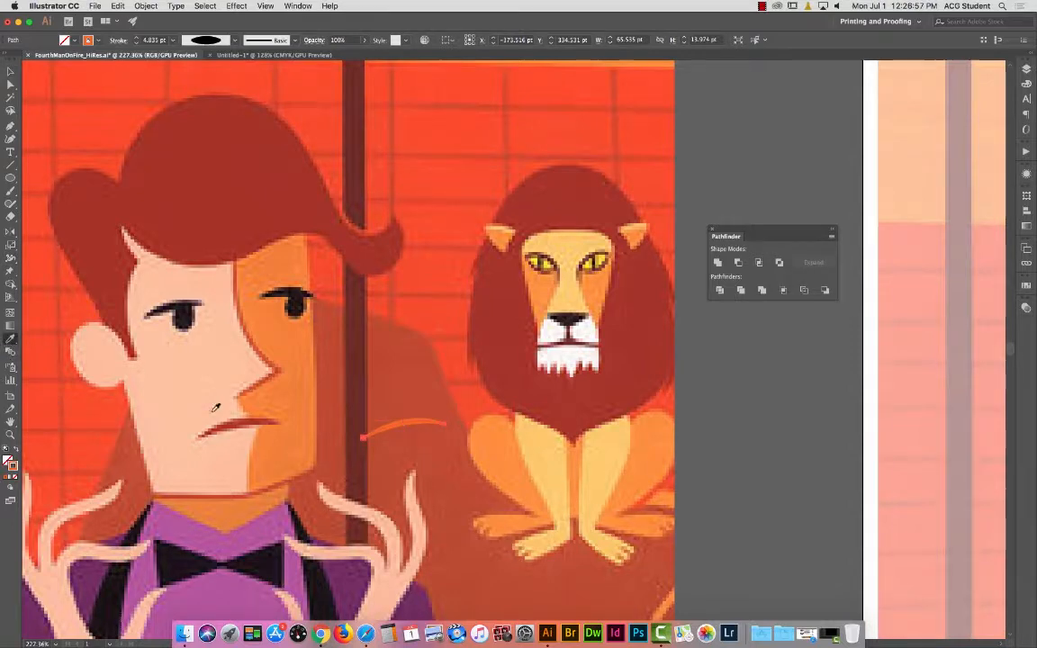
click(233, 420)
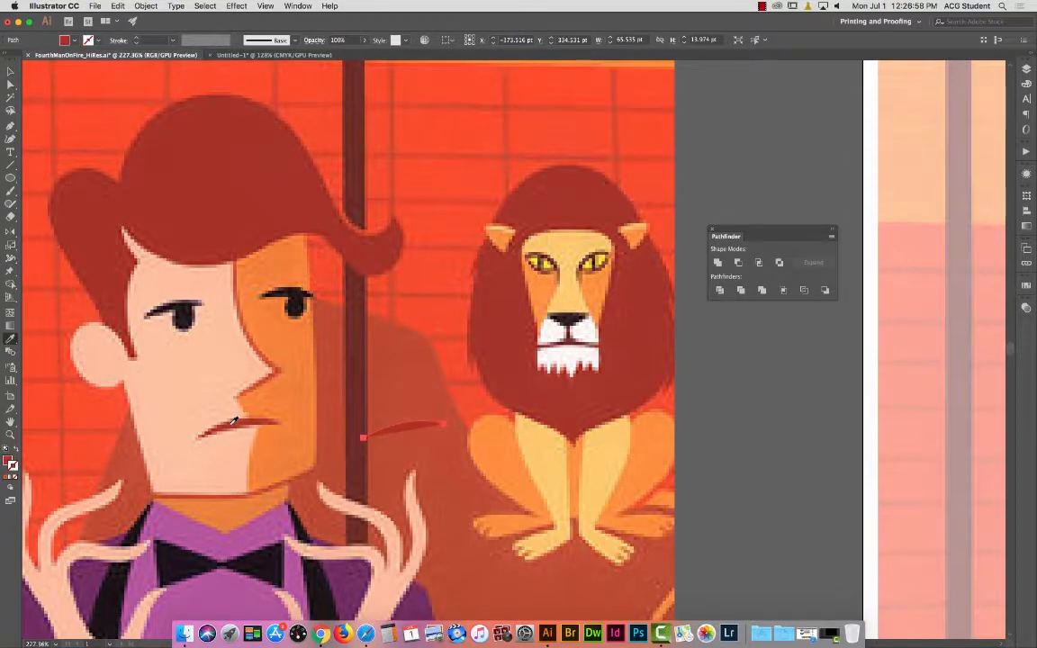
click(6, 478)
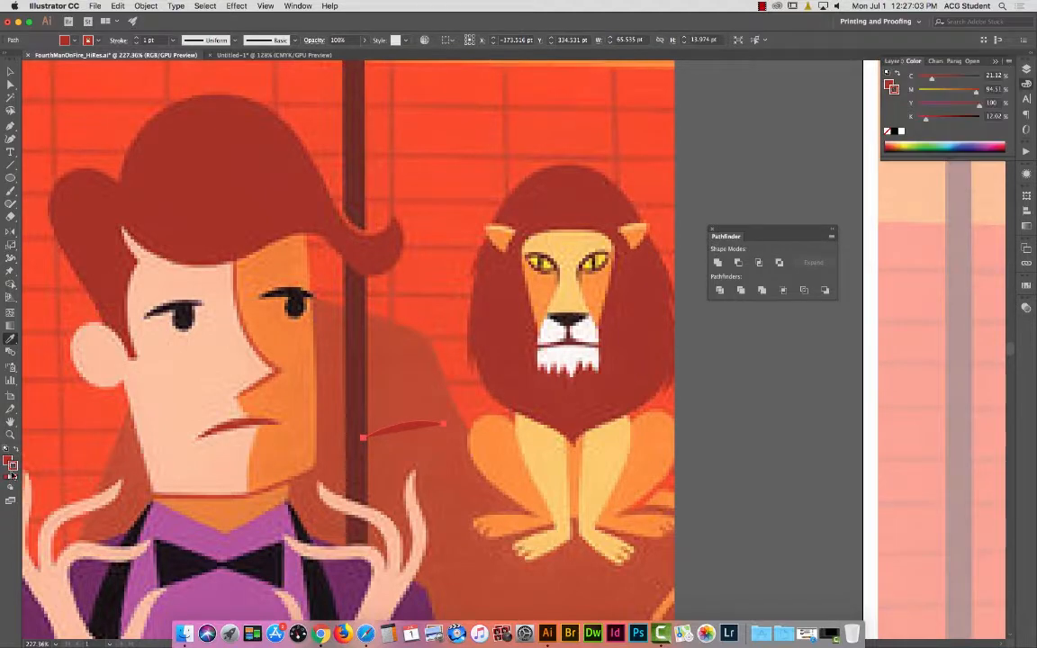
key(x)
click(15, 478)
click(10, 71)
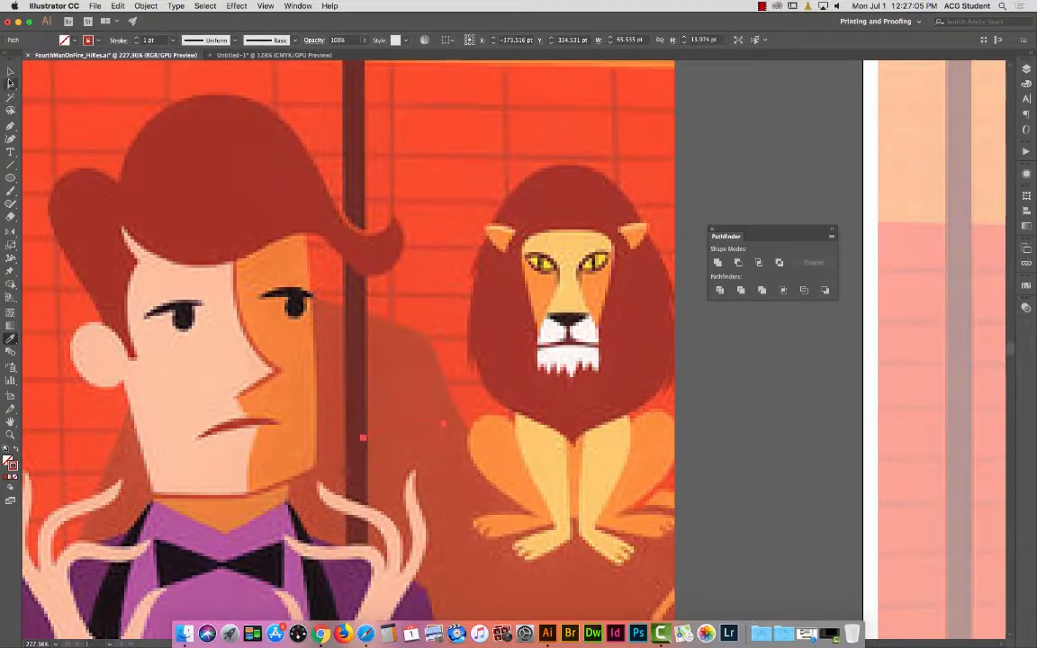
click(390, 200)
Move the mouth curve from the full-colour copy onto the mouth position of the traced face.
key(super+minus)
key(super+minus)
key(super+minus)
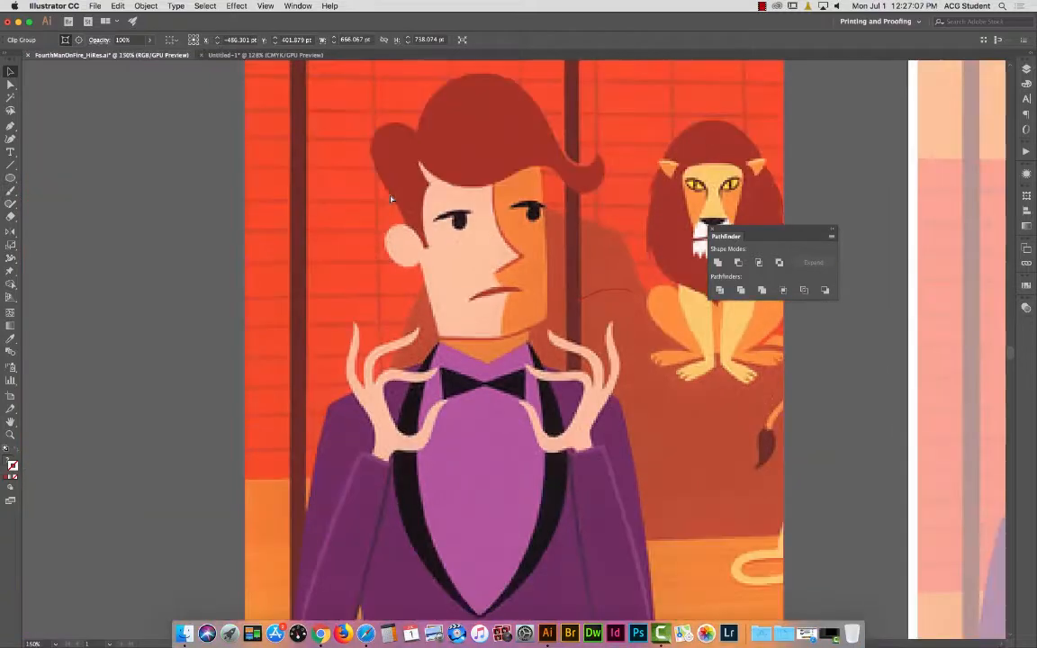
drag(470, 321, 218, 316)
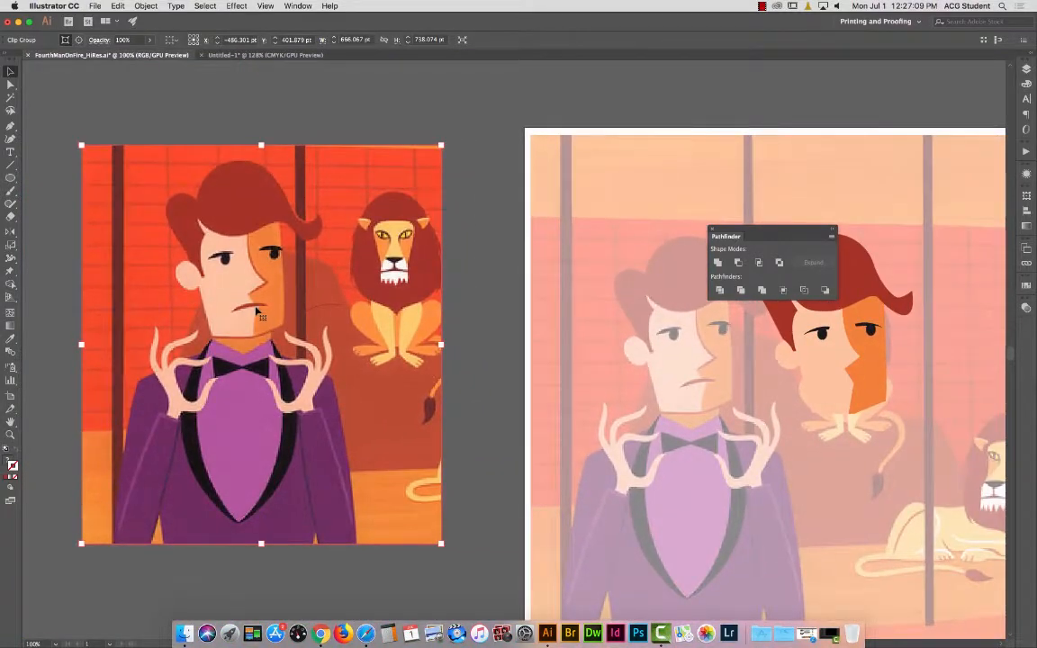
drag(325, 309, 698, 313)
key(super+z)
click(472, 241)
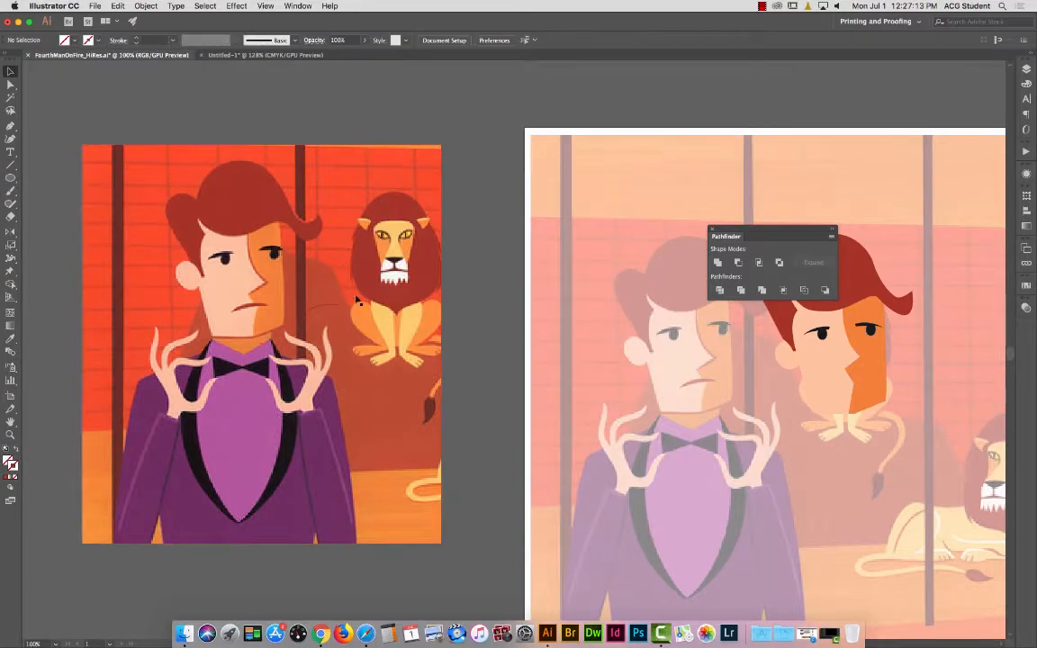
click(246, 310)
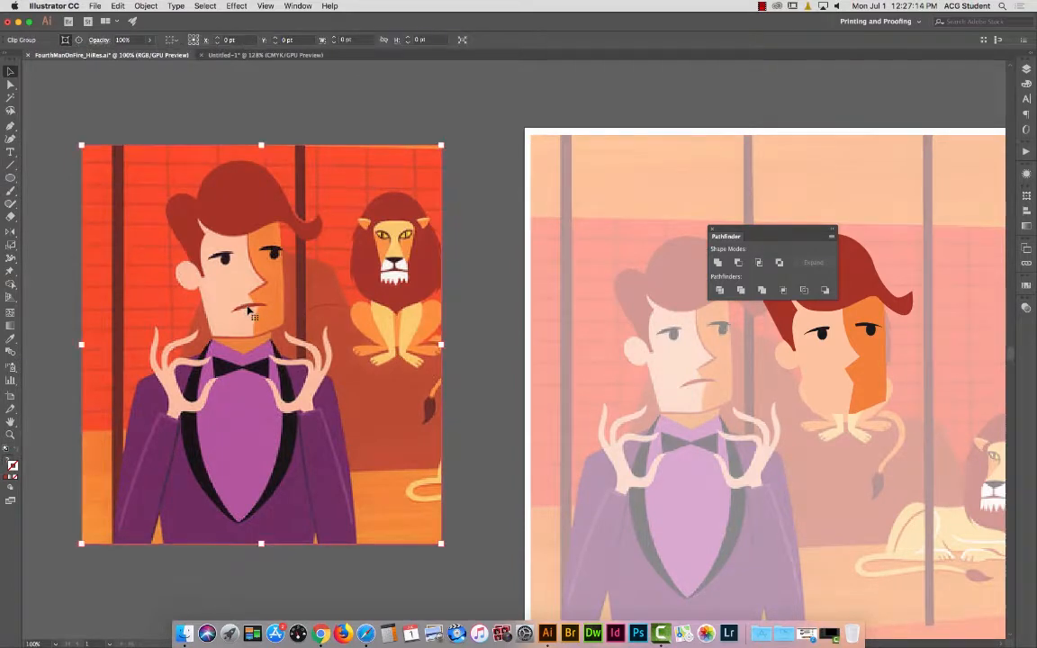
click(702, 385)
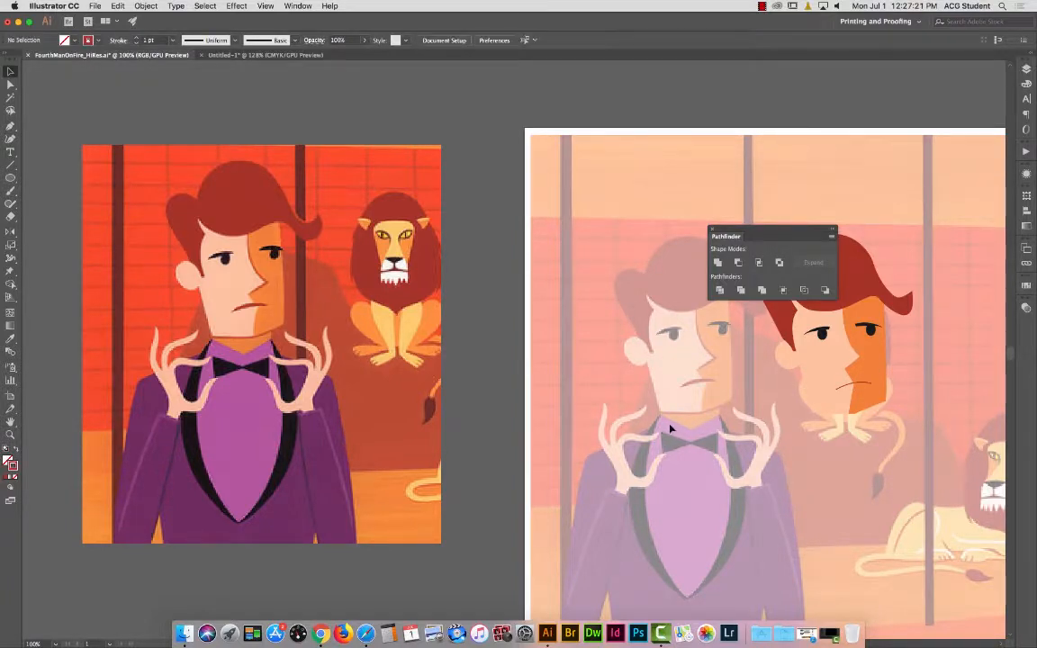
Widen the middle of the mouth curve's stroke on the traced face to about 4.6 pt with the Width tool.
drag(791, 406, 529, 389)
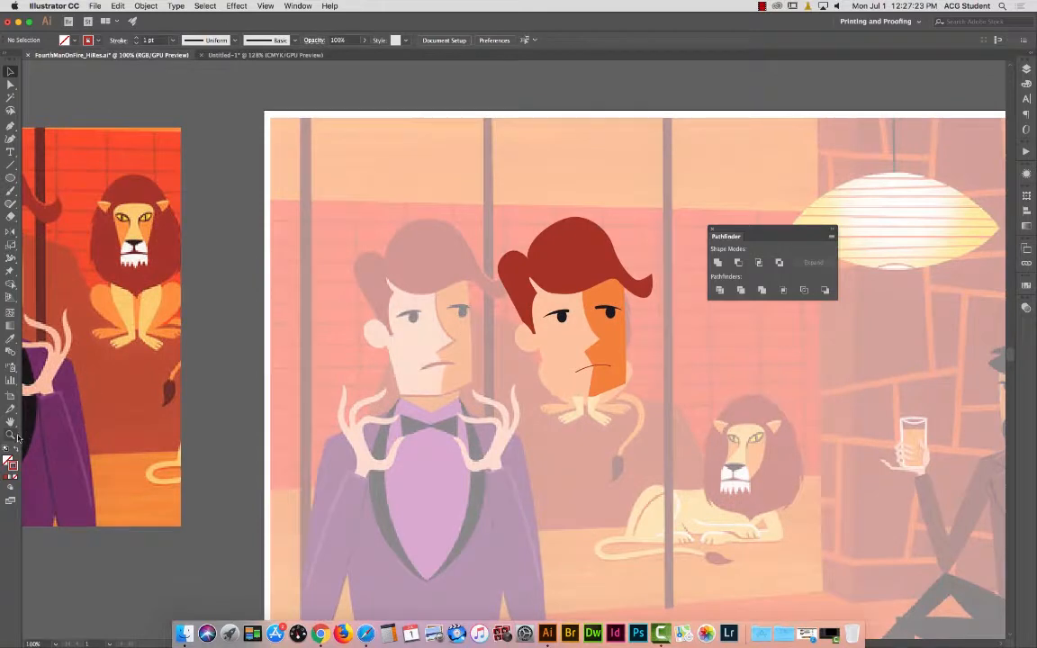
click(594, 363)
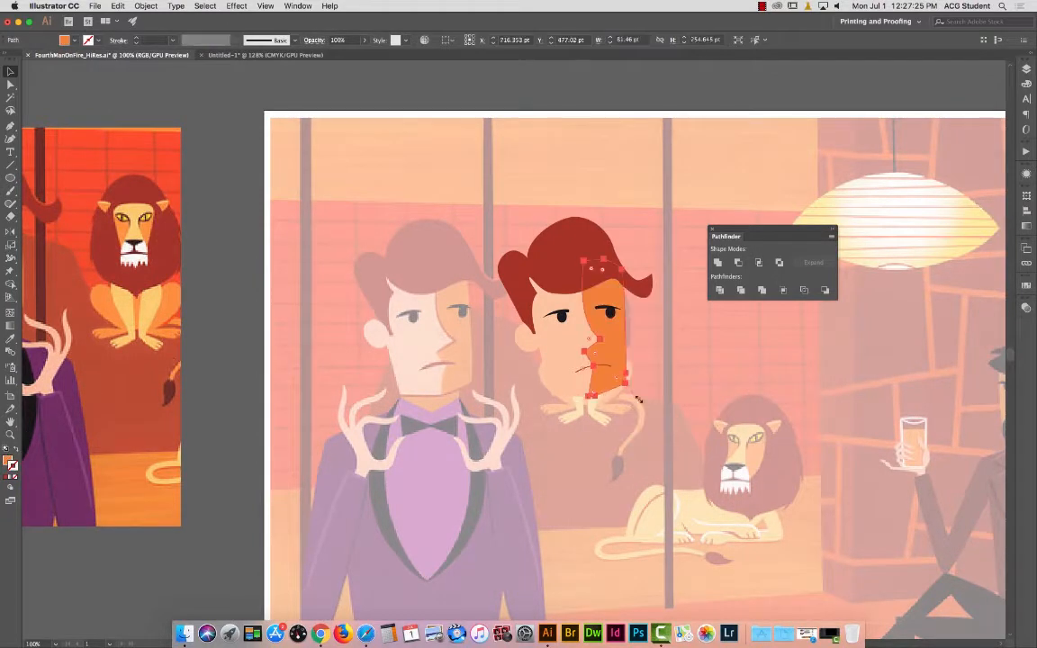
key(z)
drag(574, 350, 653, 410)
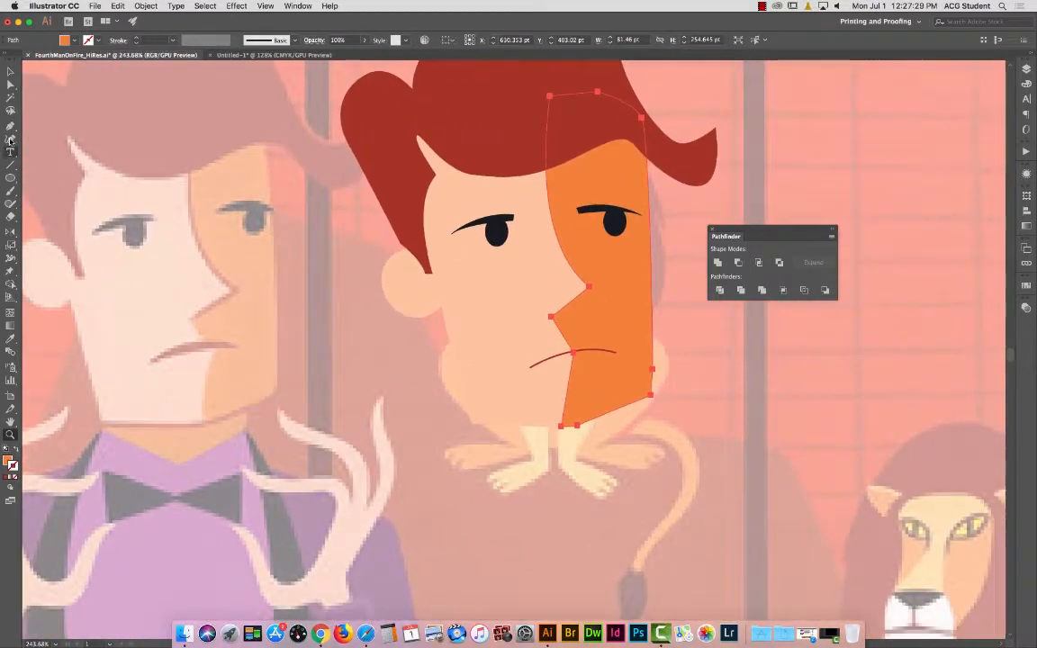
click(11, 70)
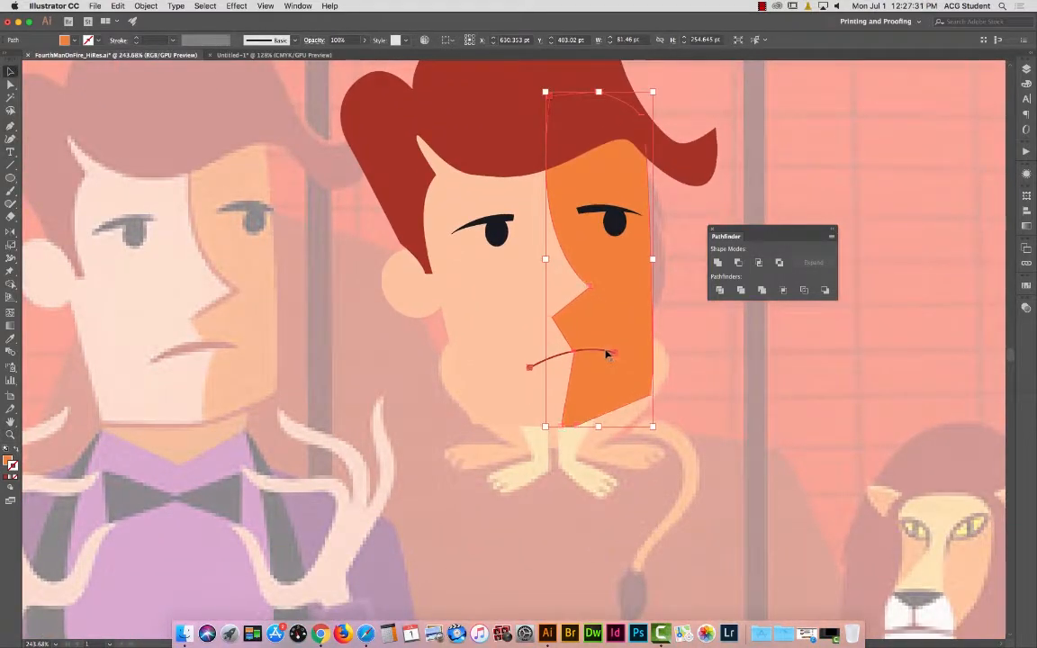
click(608, 354)
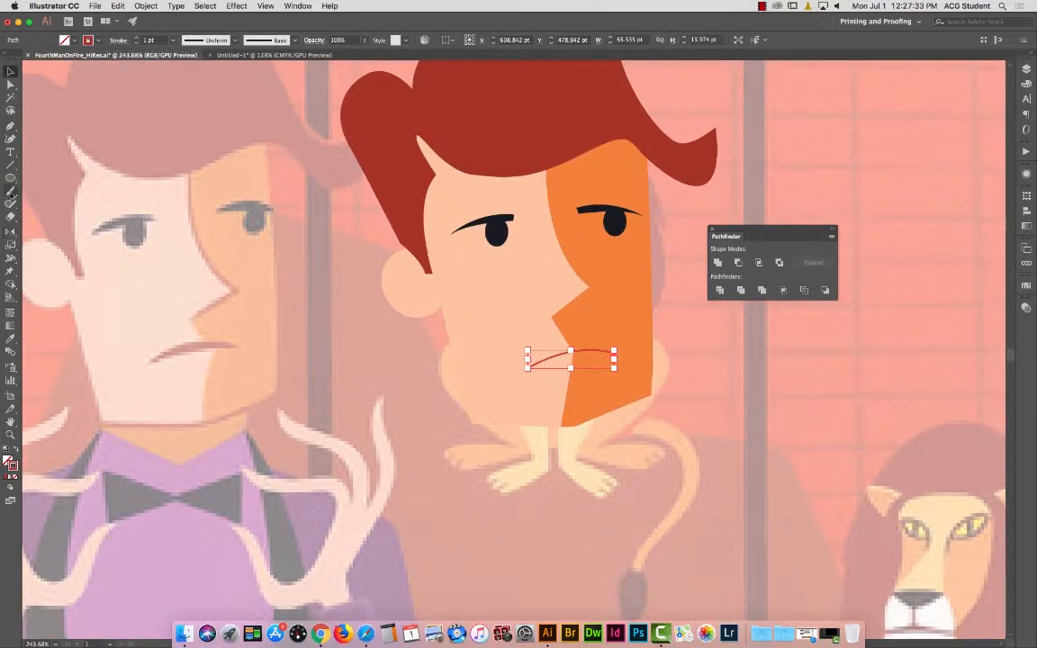
click(10, 259)
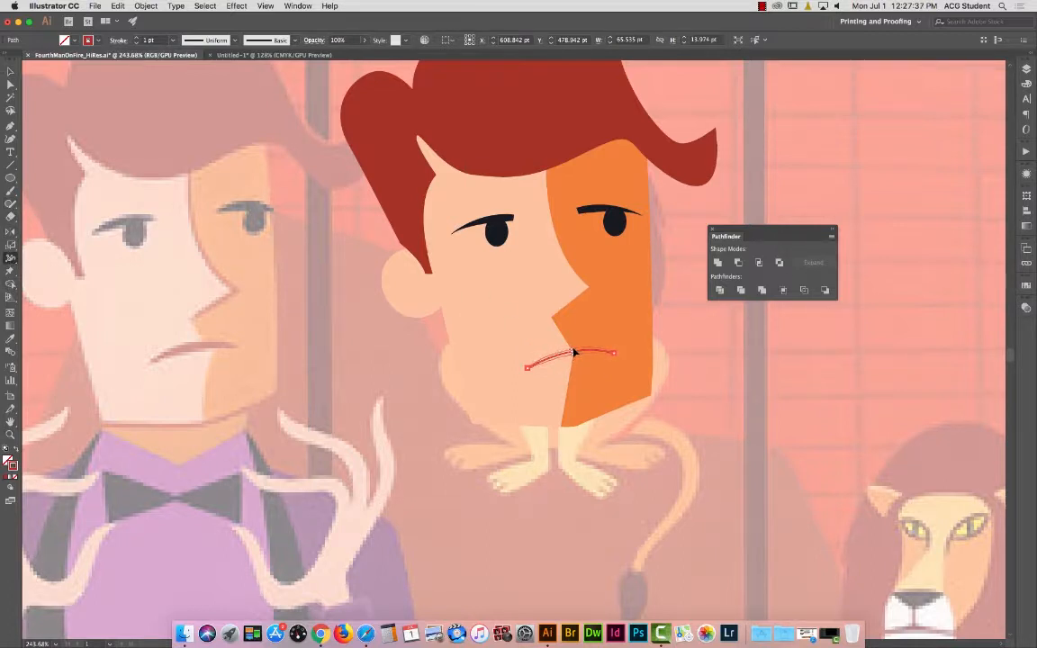
drag(572, 353, 571, 348)
click(11, 71)
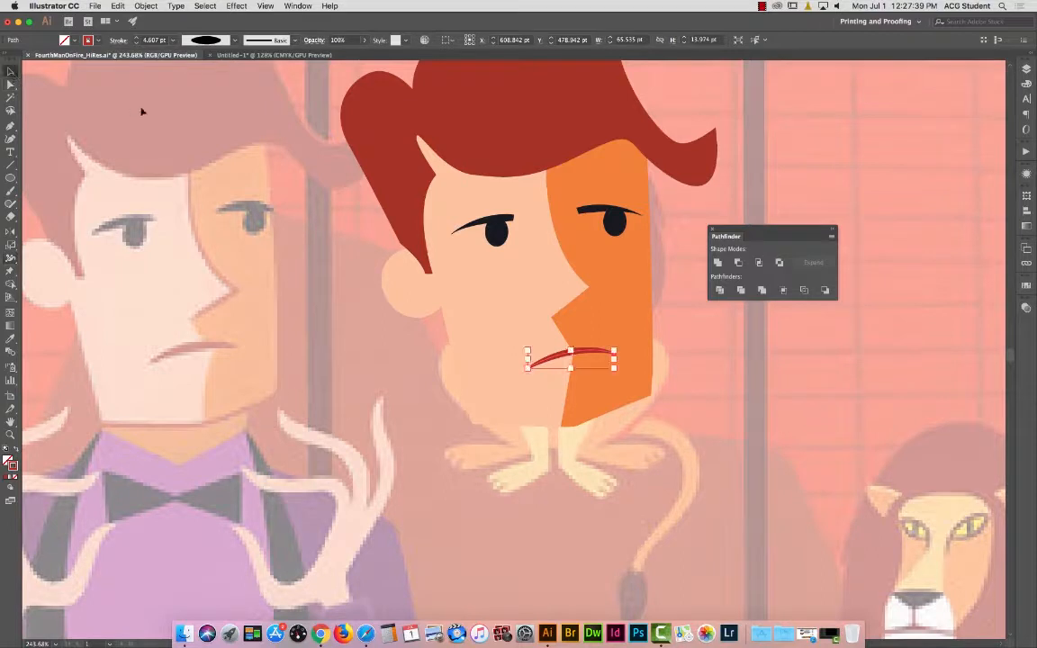
click(329, 185)
Trace the nose line on the faded man with the Pen tool, curving from the hairline to the nose tip and straight back beneath it.
click(12, 126)
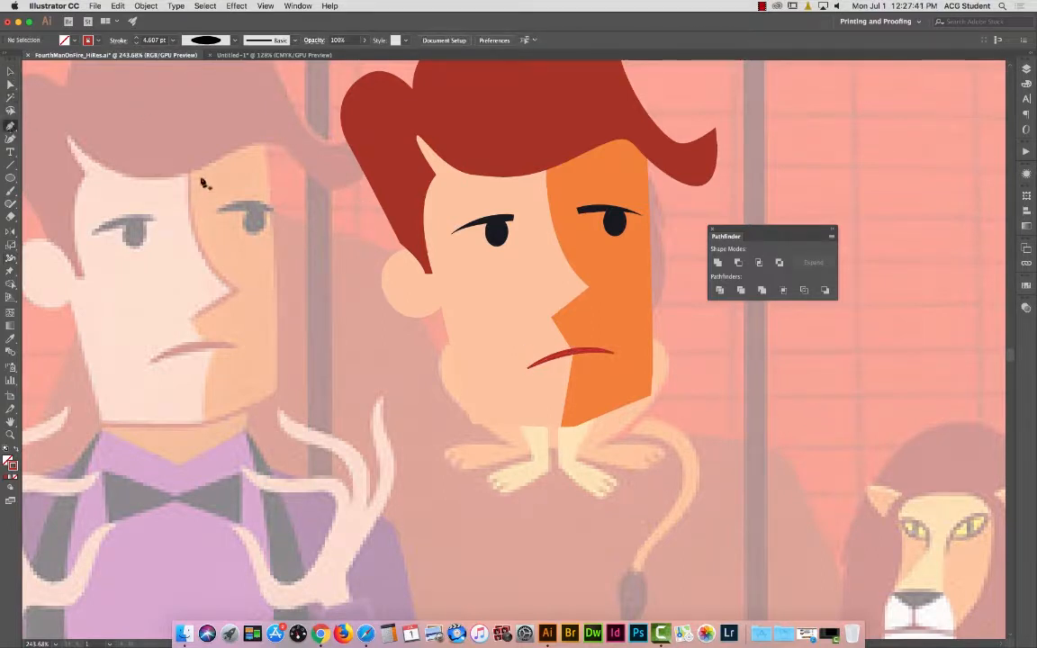
click(188, 162)
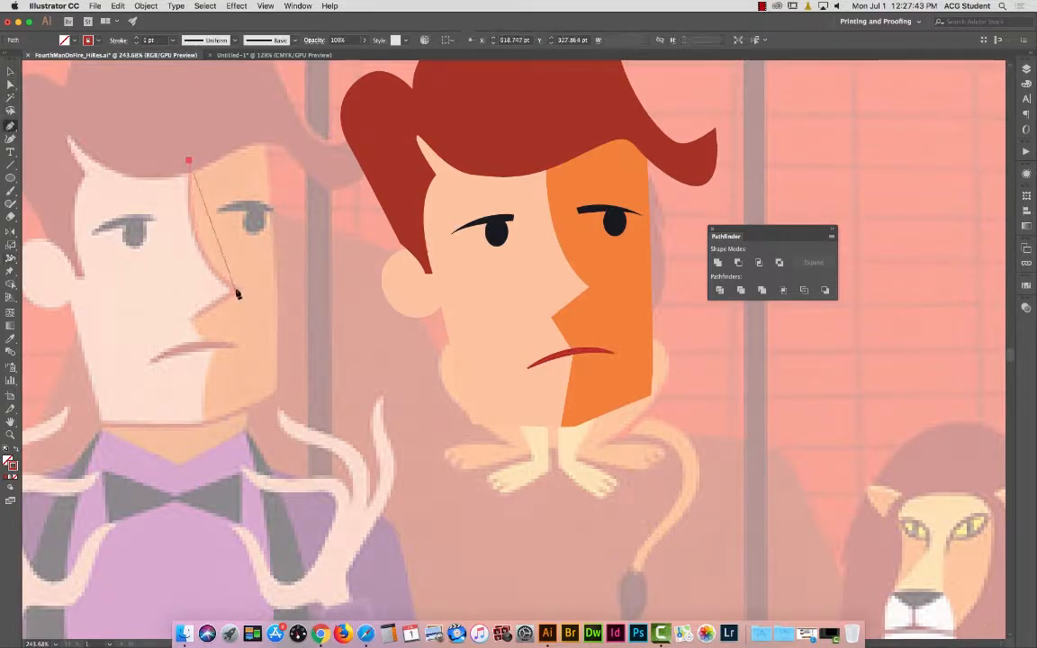
drag(233, 289, 290, 321)
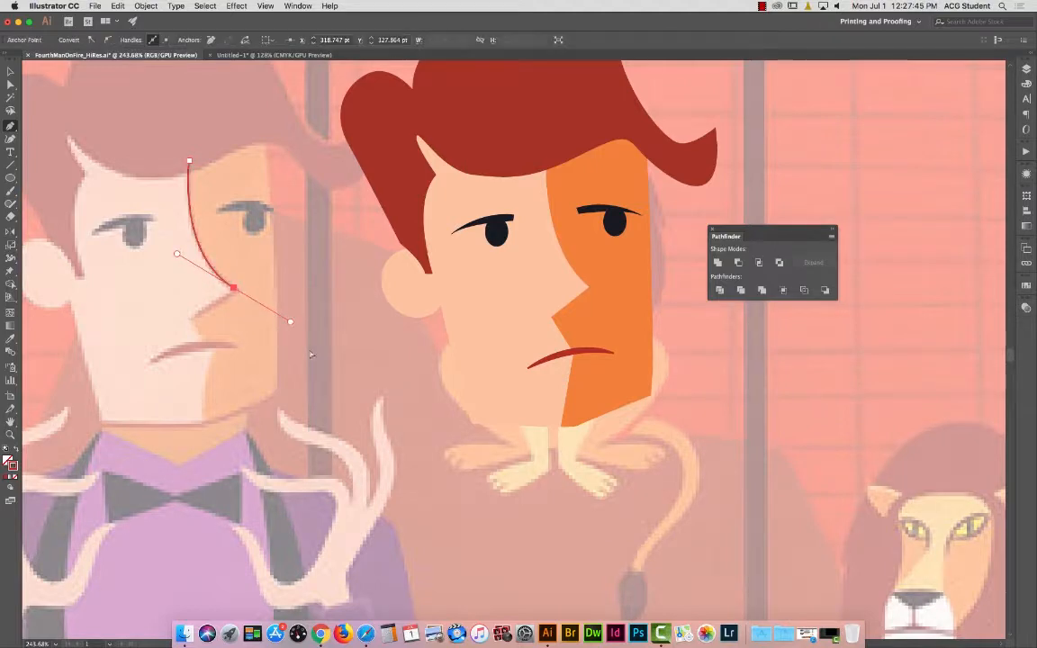
click(233, 288)
click(191, 317)
super+click(254, 255)
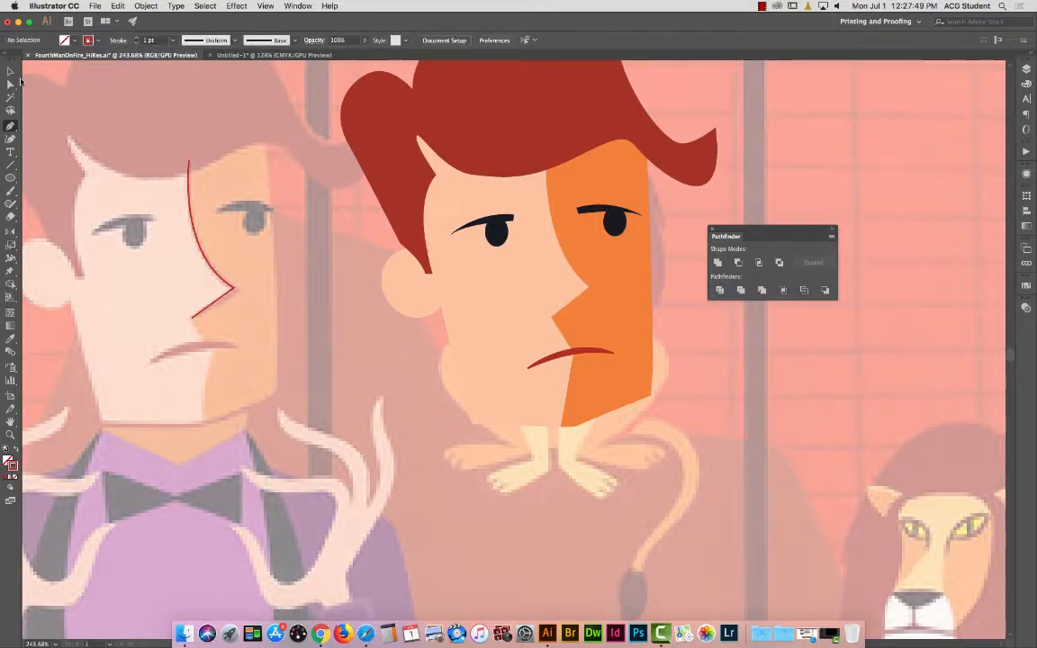
Move the nose line onto the traced face's shadow edge and widen its upper curve to about 4.3 pt with the Width tool.
click(10, 71)
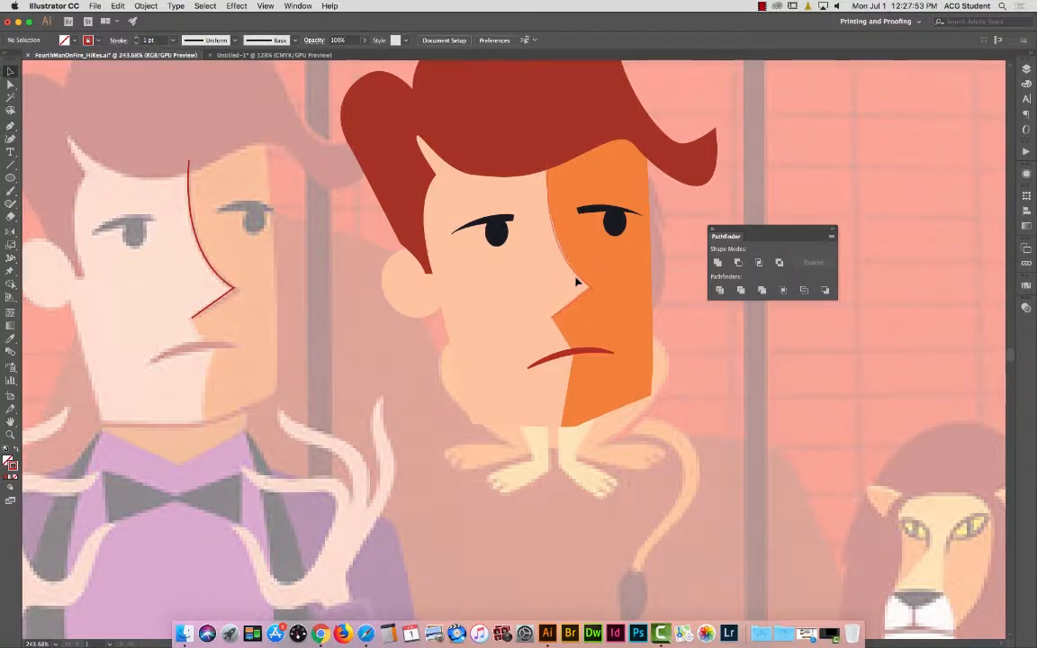
drag(577, 278, 578, 279)
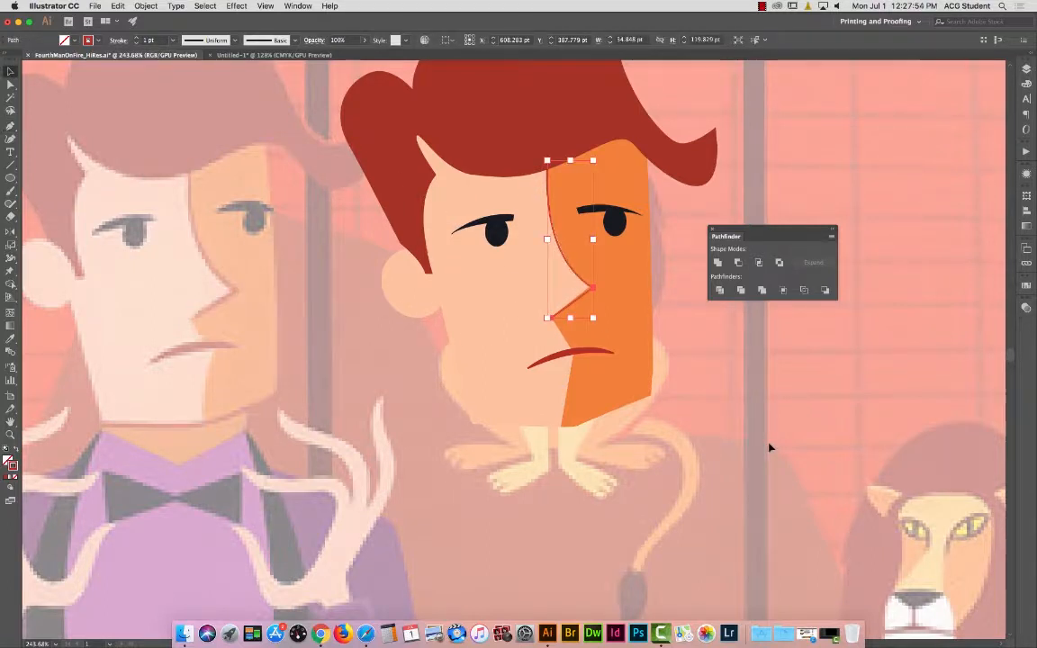
click(11, 258)
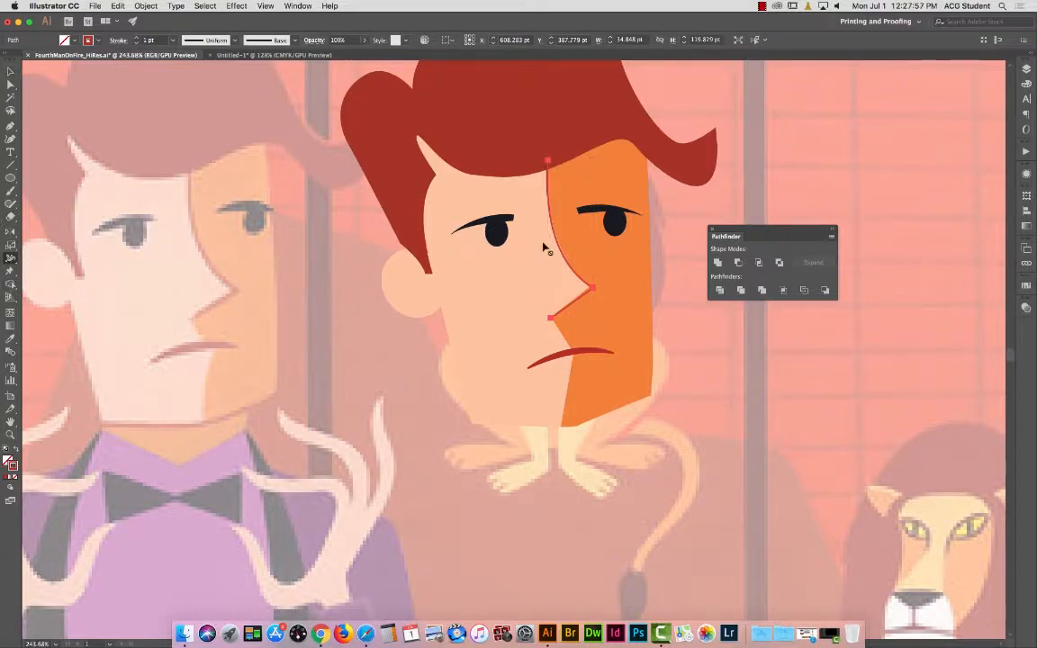
drag(554, 234, 552, 236)
super+click(394, 323)
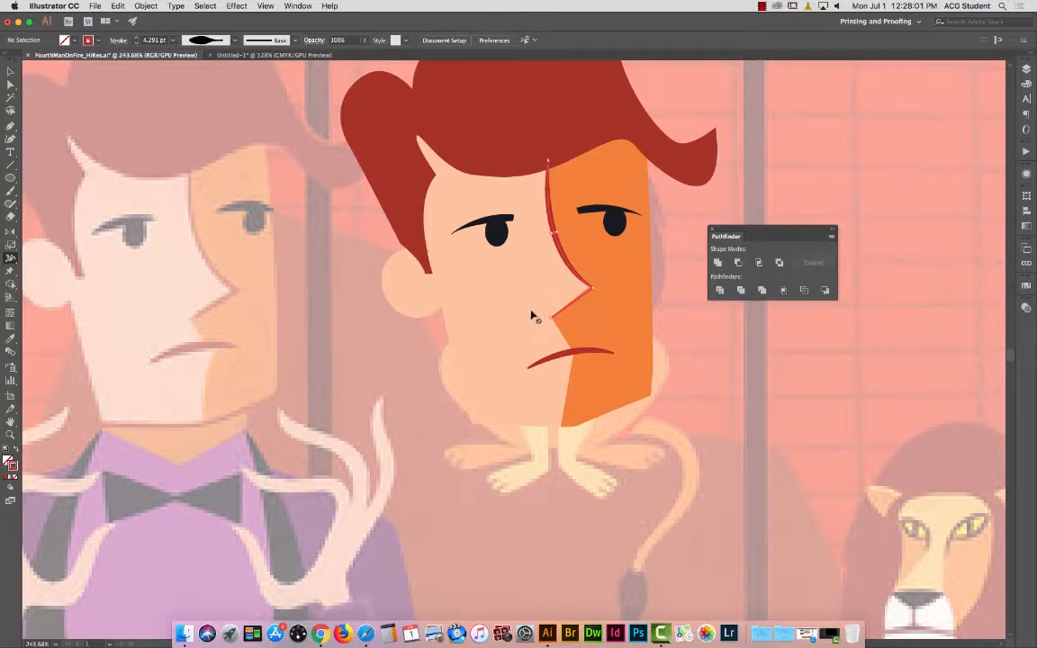
Trace the shoulder line of the faded man's jacket with a single curved Pen segment from shoulder to shoulder.
key(super+minus)
key(super+minus)
key(super+minus)
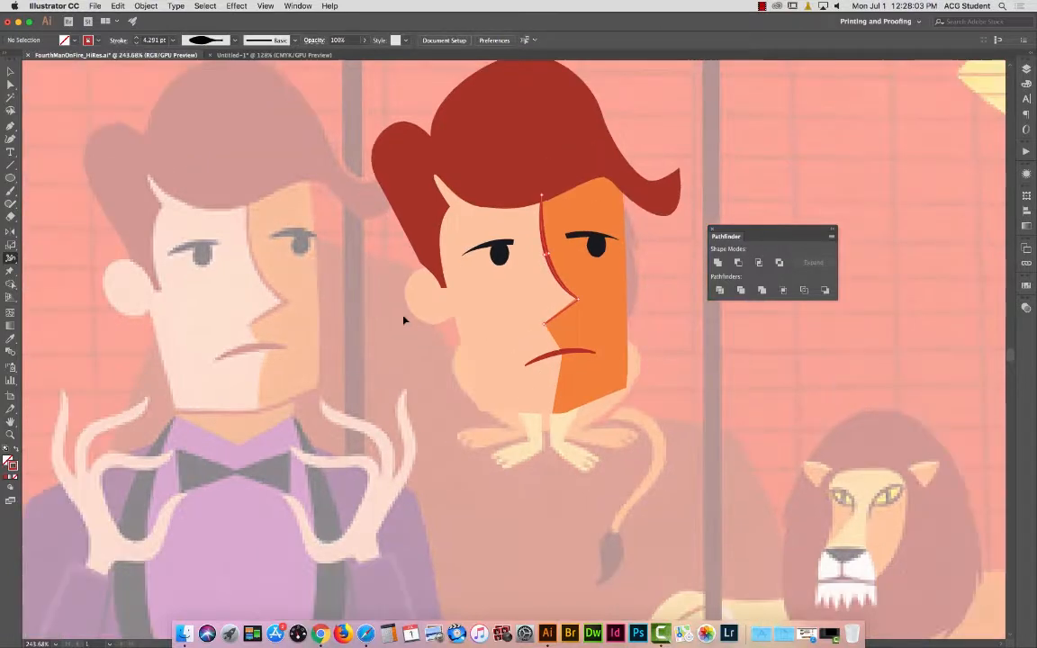
click(9, 70)
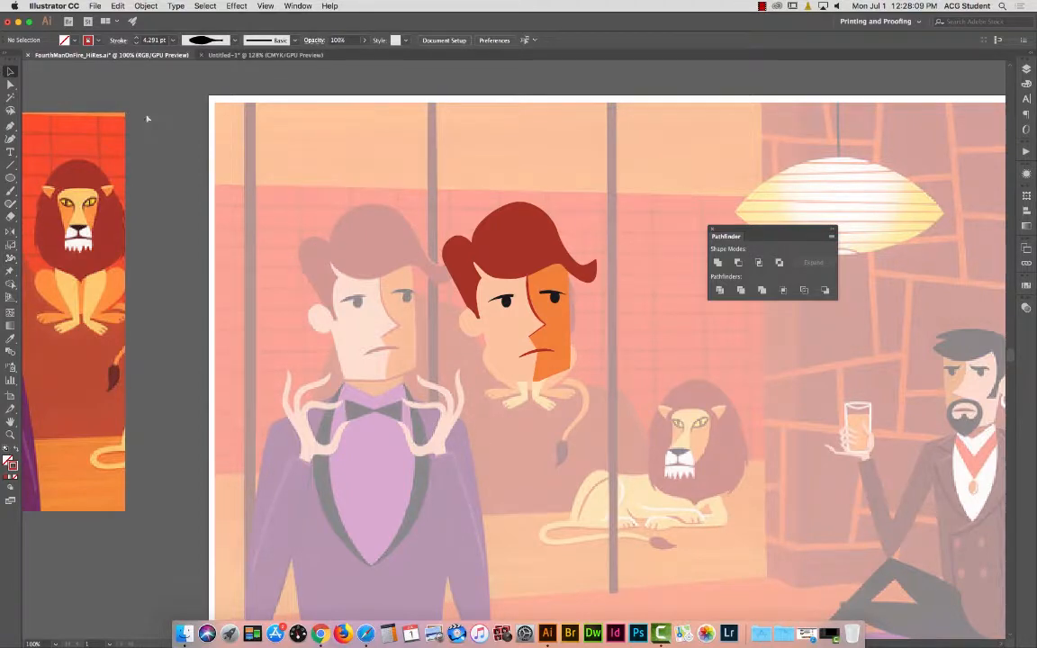
key(super+minus)
scroll(442, 285, down, 3)
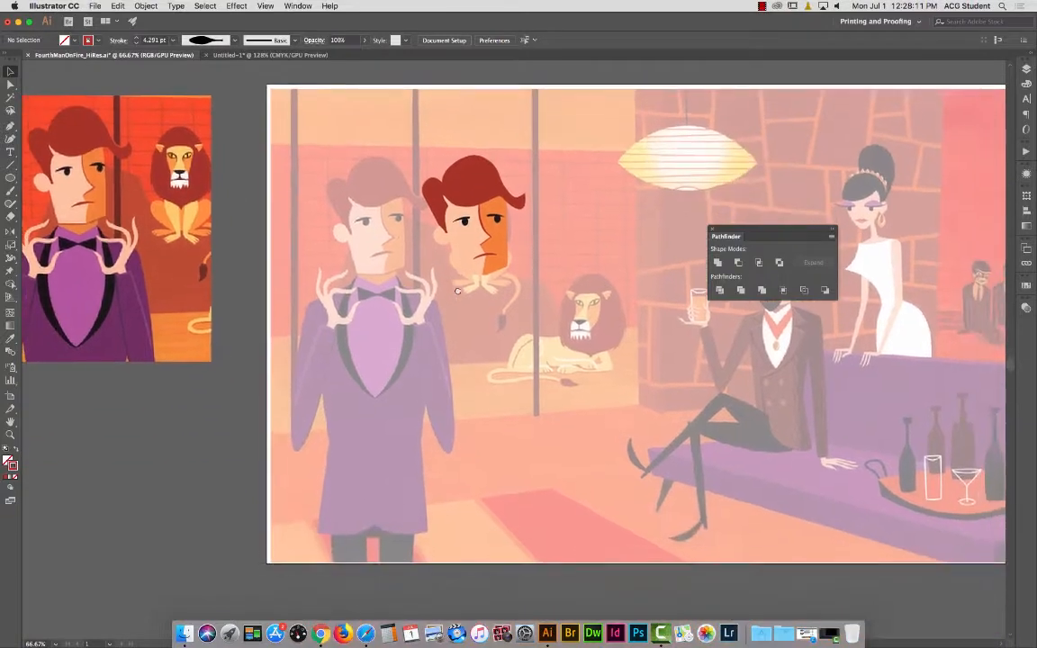
click(10, 126)
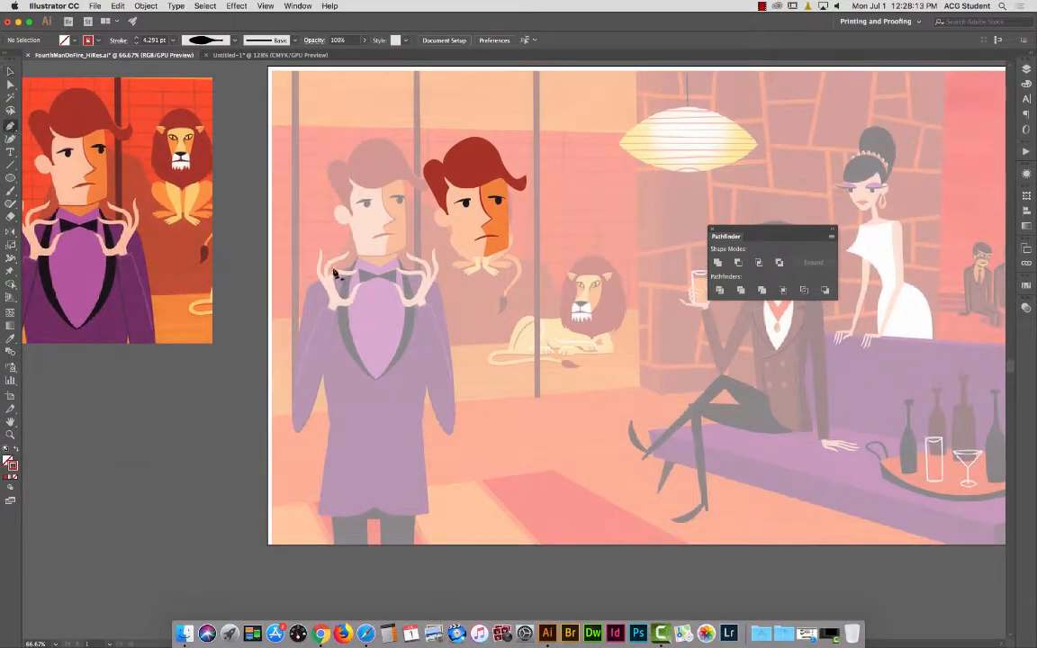
click(309, 287)
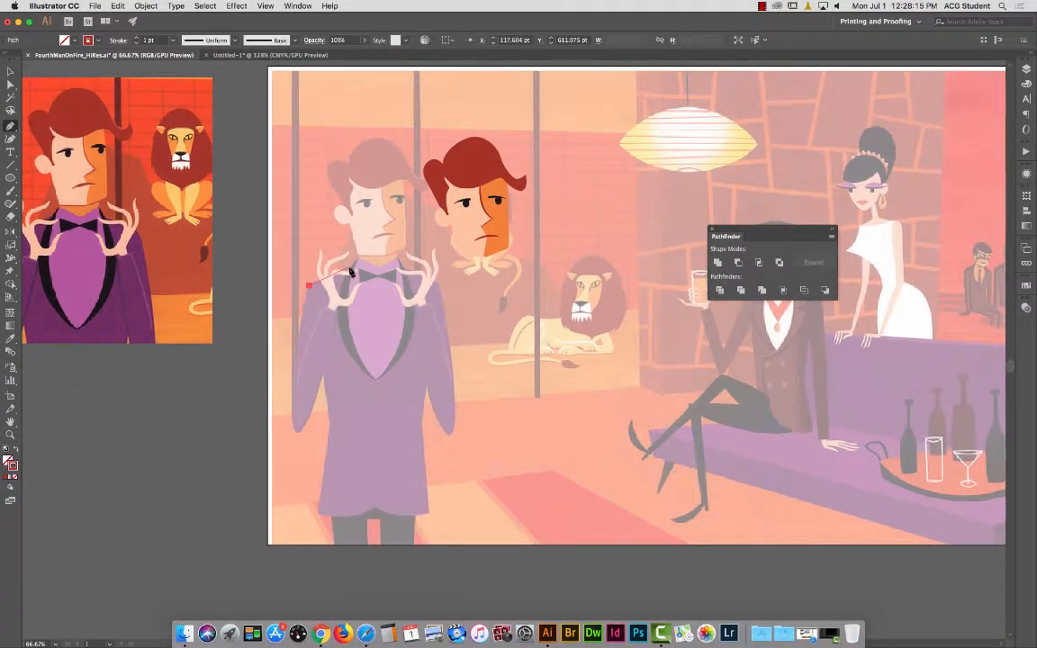
drag(436, 283, 524, 320)
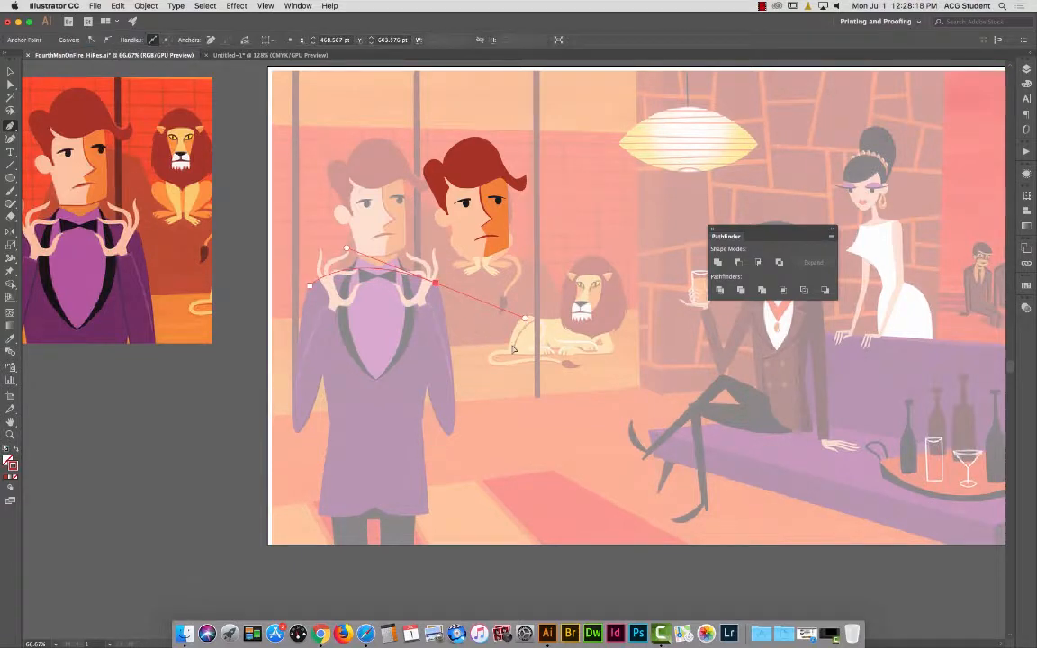
super+click(464, 360)
Continue the jacket outline from the right shoulder through the waist to the hem corner, then curve it to the hem's centre notch.
drag(415, 317, 441, 260)
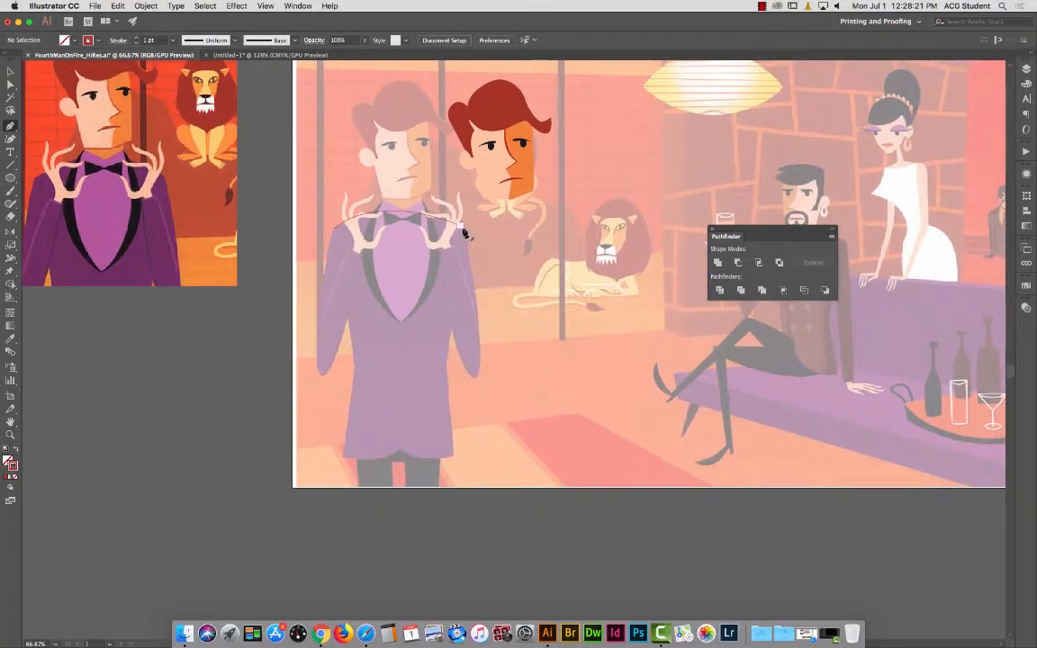
click(461, 226)
click(446, 359)
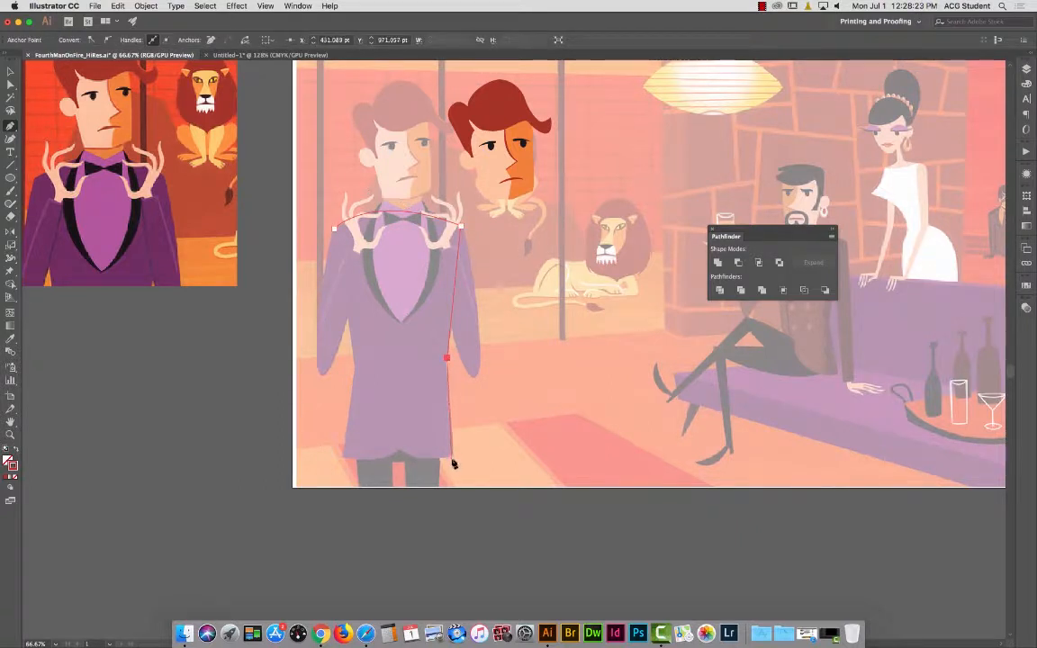
click(454, 454)
drag(399, 450, 373, 435)
super+click(507, 476)
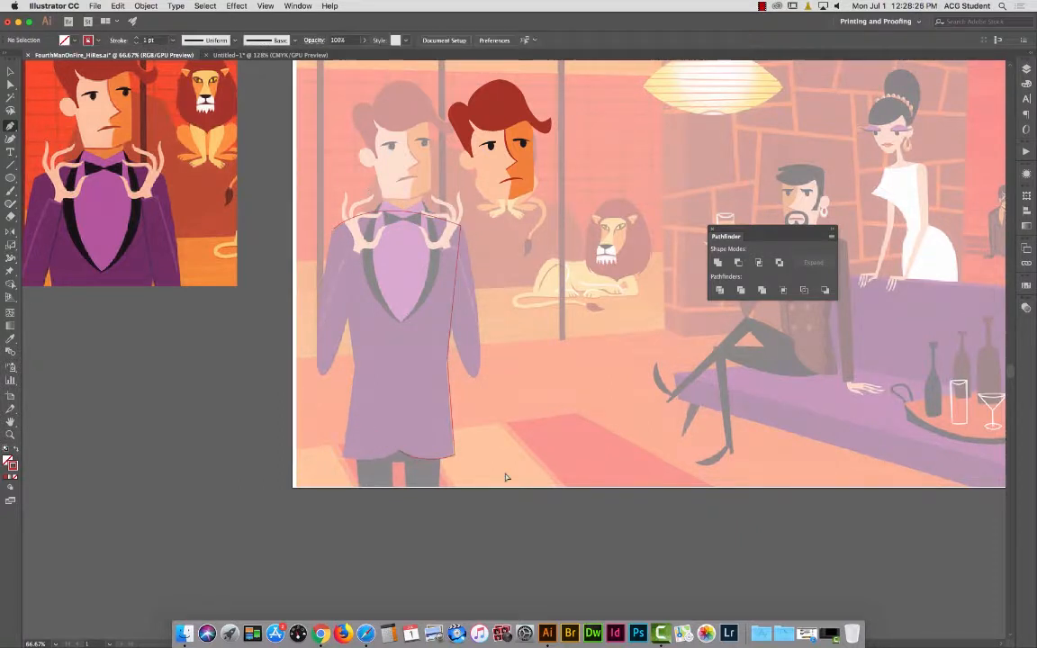
Complete the jacket outline along the remaining half of the hem and up through the left waist, closing it at the starting shoulder.
click(399, 452)
drag(343, 458, 317, 446)
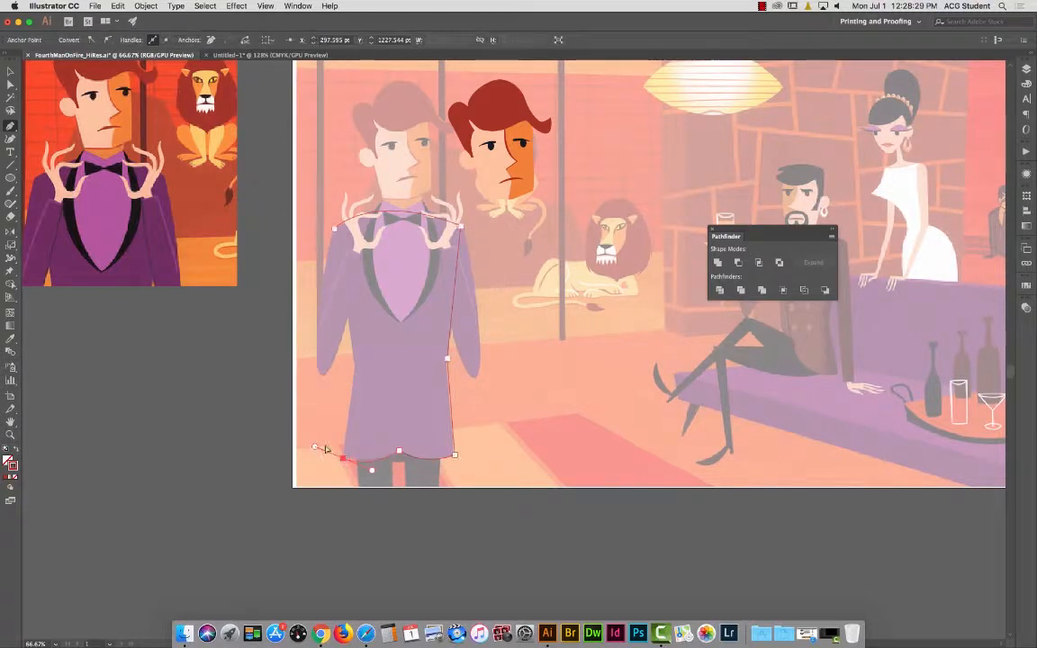
super+click(345, 433)
click(343, 459)
click(357, 361)
drag(334, 228, 294, 227)
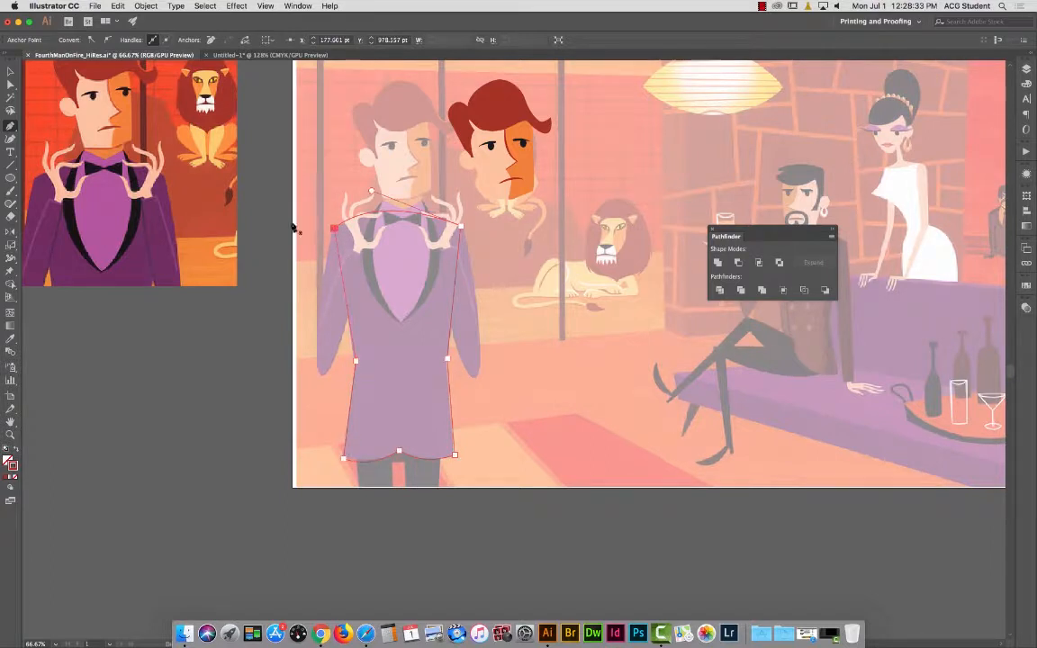
Fill the jacket shape with the dark purple sampled from the full-colour copy and move it beside the faded man, below the traced head.
click(10, 70)
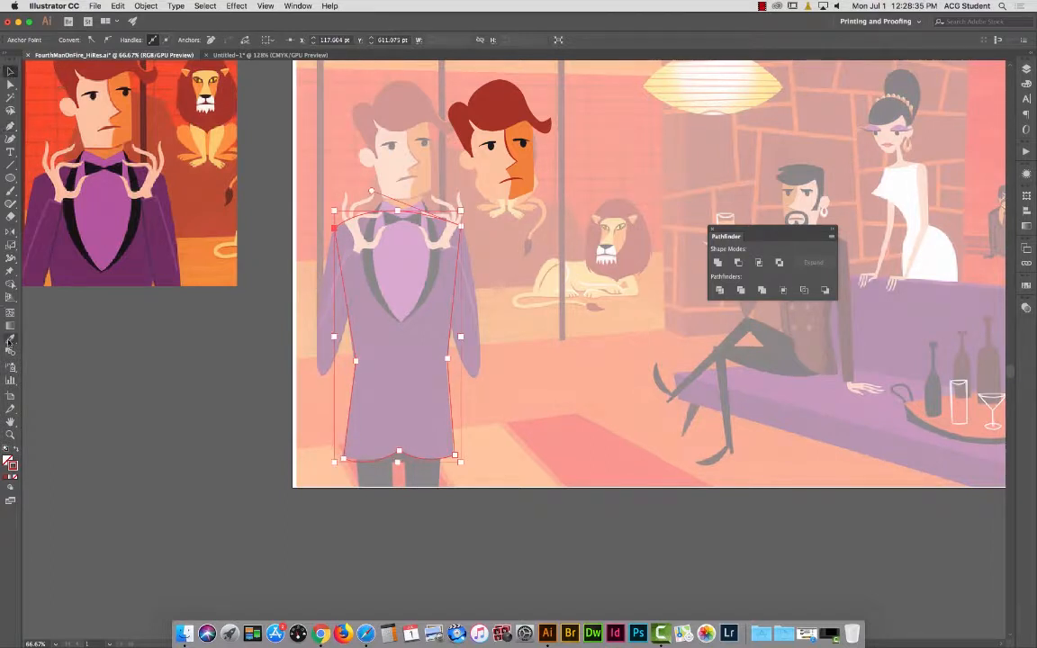
click(10, 340)
click(52, 250)
click(10, 71)
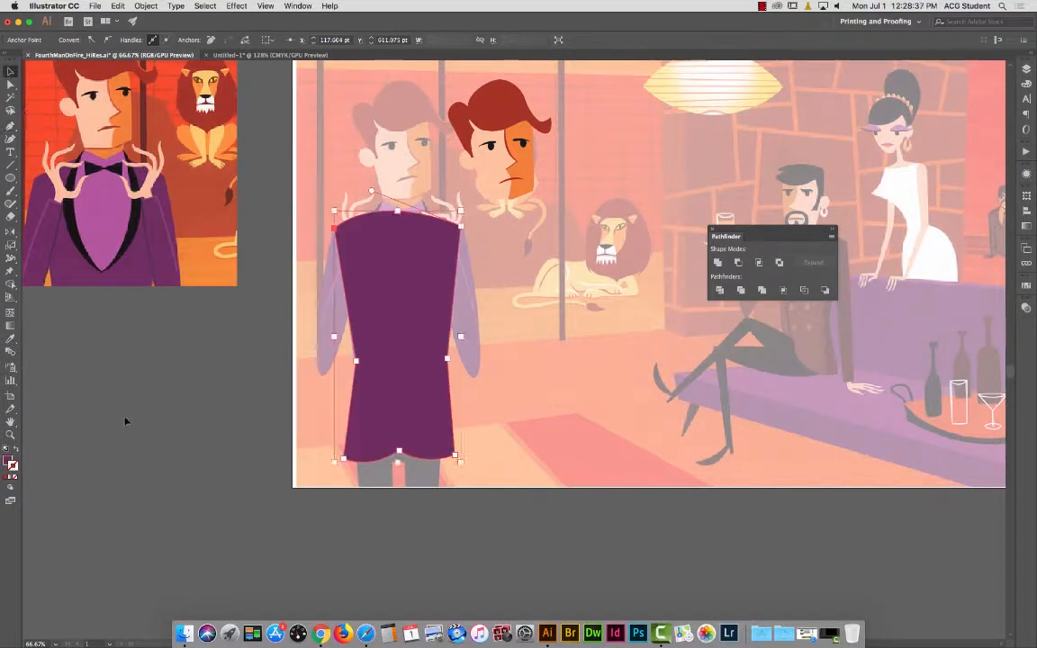
drag(385, 289, 607, 295)
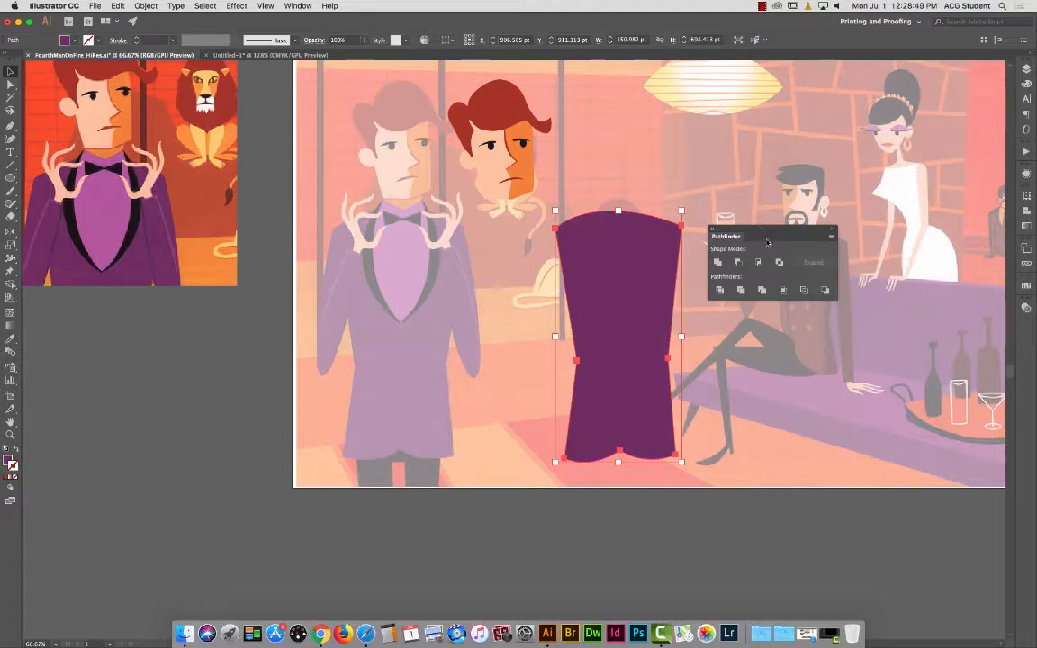
drag(590, 244, 489, 242)
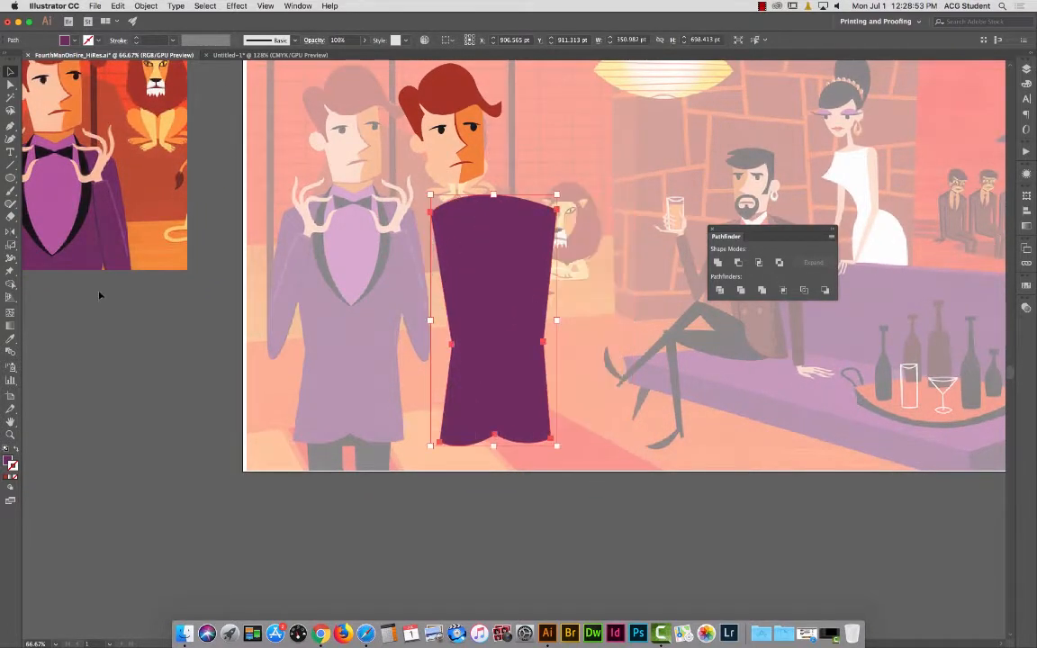
Trace the faded man's shirt front with the Pen tool as a closed shape, from the notched collar to the pointed lower tip.
click(106, 300)
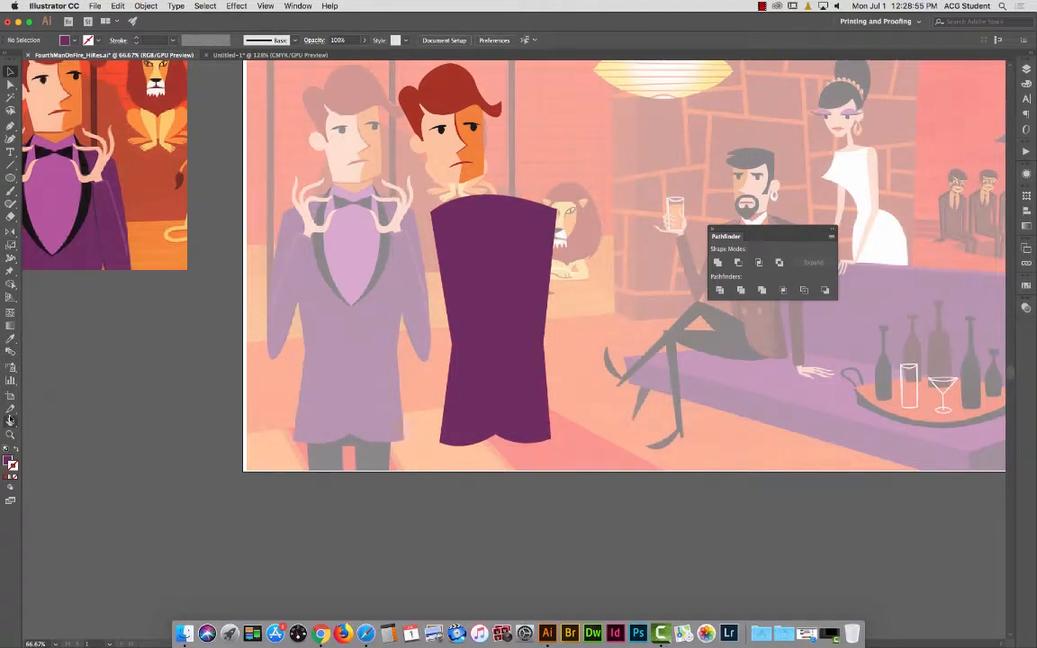
click(11, 438)
drag(367, 243, 417, 286)
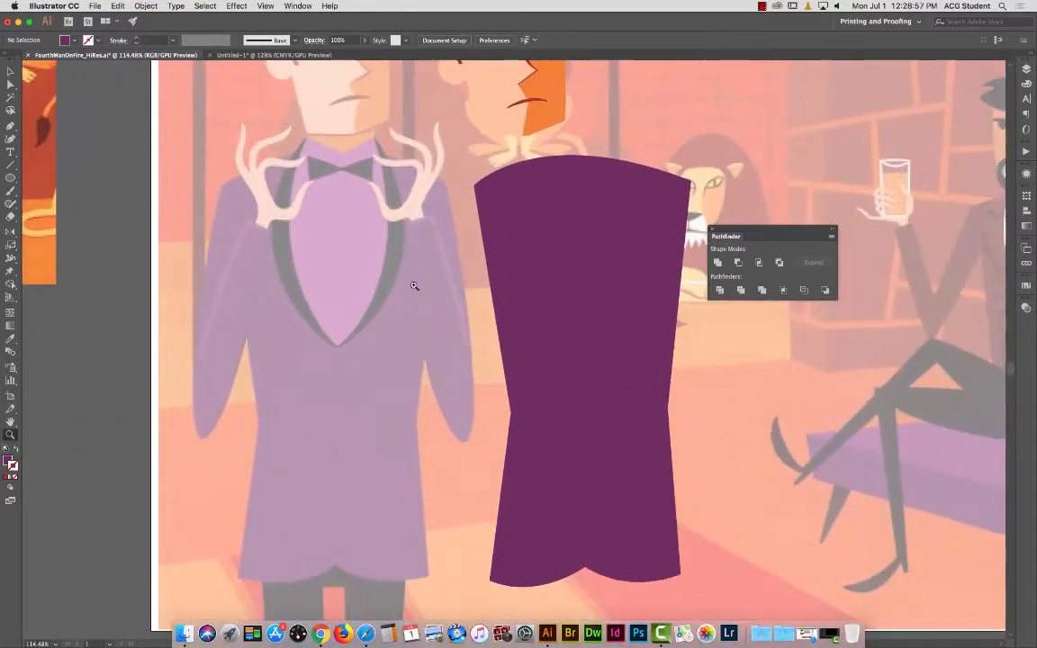
click(10, 125)
click(307, 139)
click(343, 153)
click(374, 138)
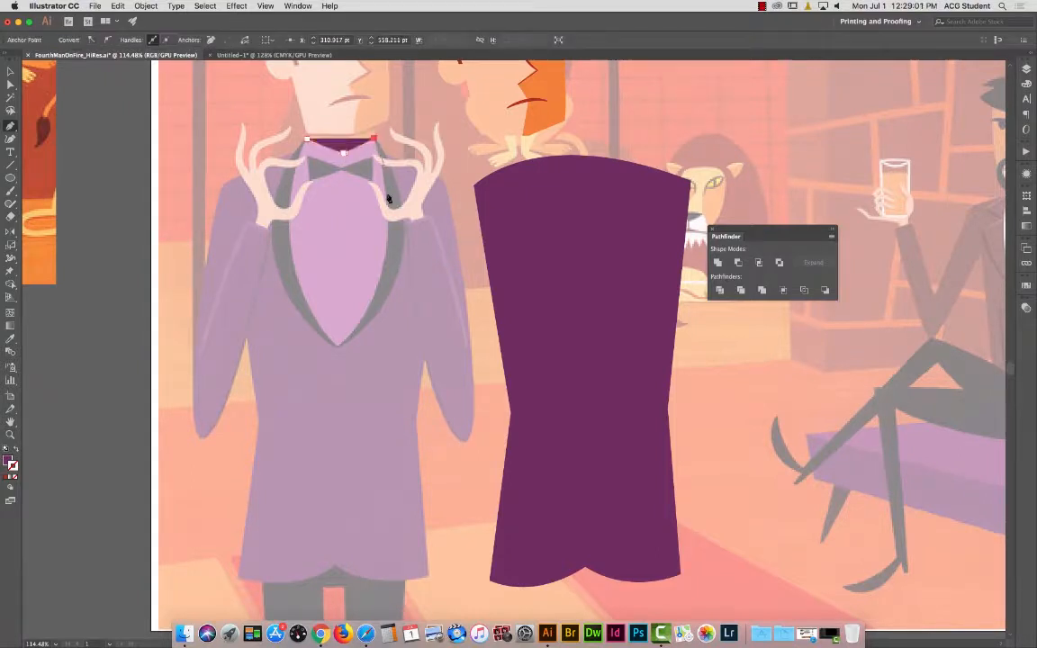
drag(394, 239, 387, 286)
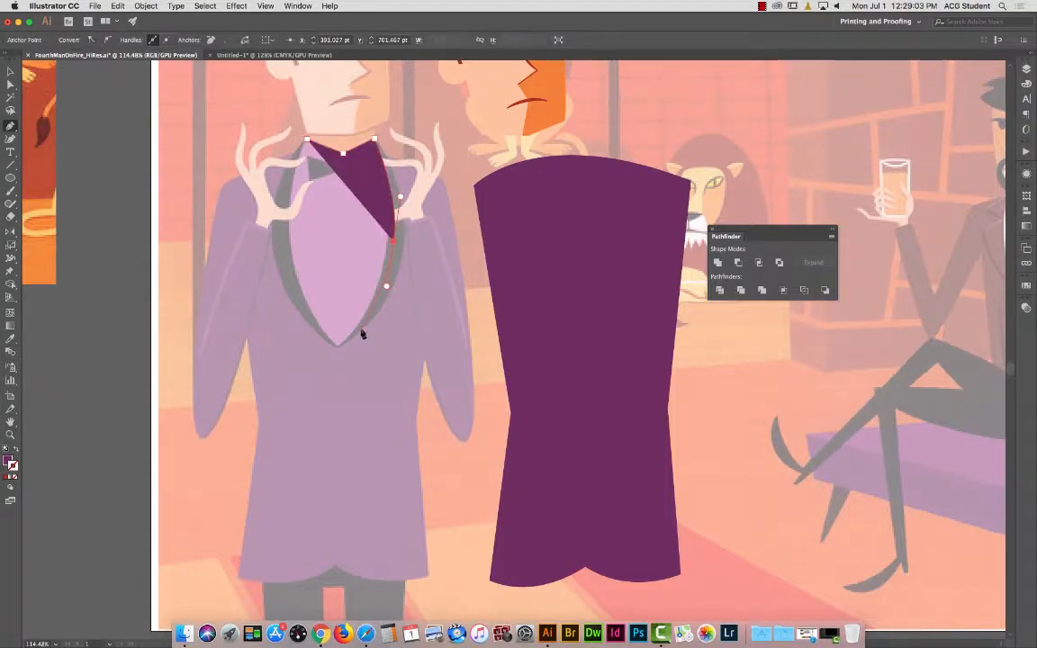
click(335, 344)
drag(281, 264, 281, 220)
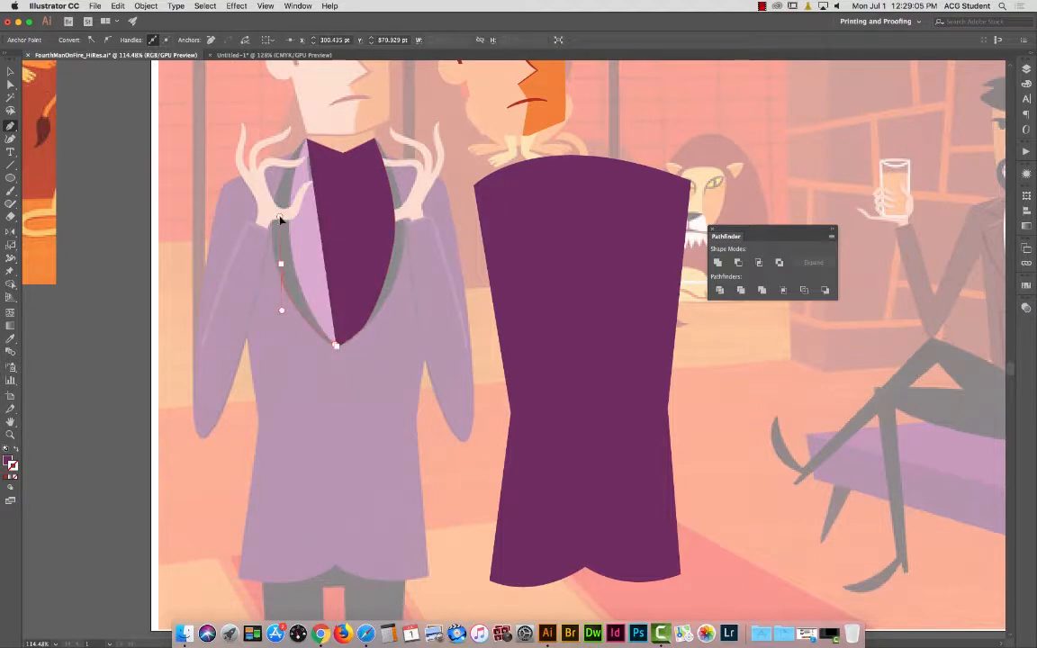
click(307, 139)
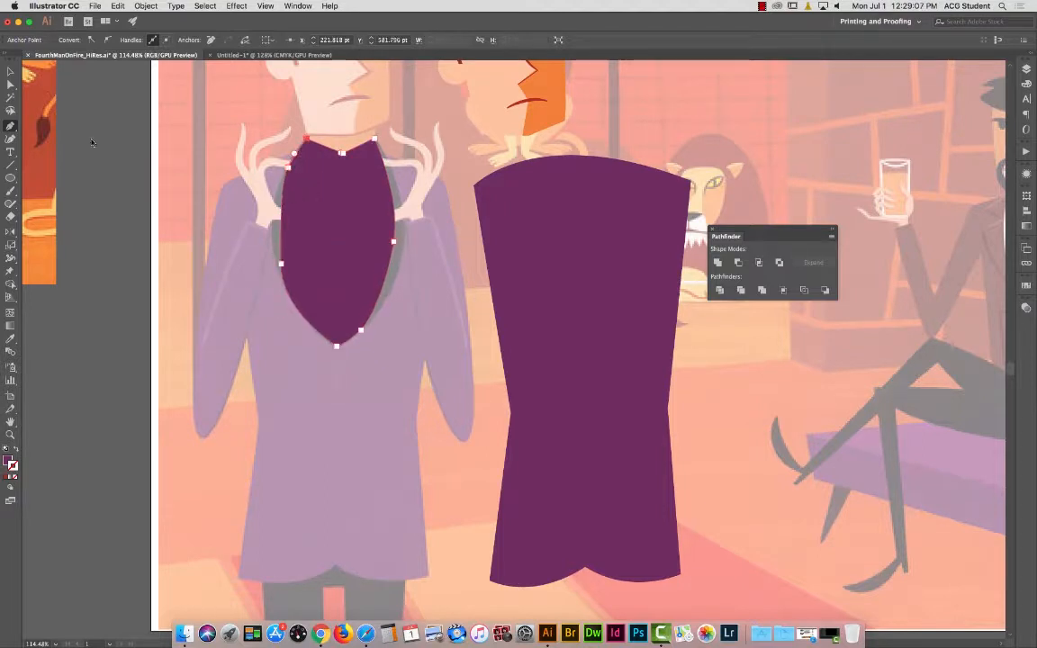
Move the shirt shape onto the dark purple jacket and fill it with the lighter purple sampled from the full-colour copy's shirt.
key(v)
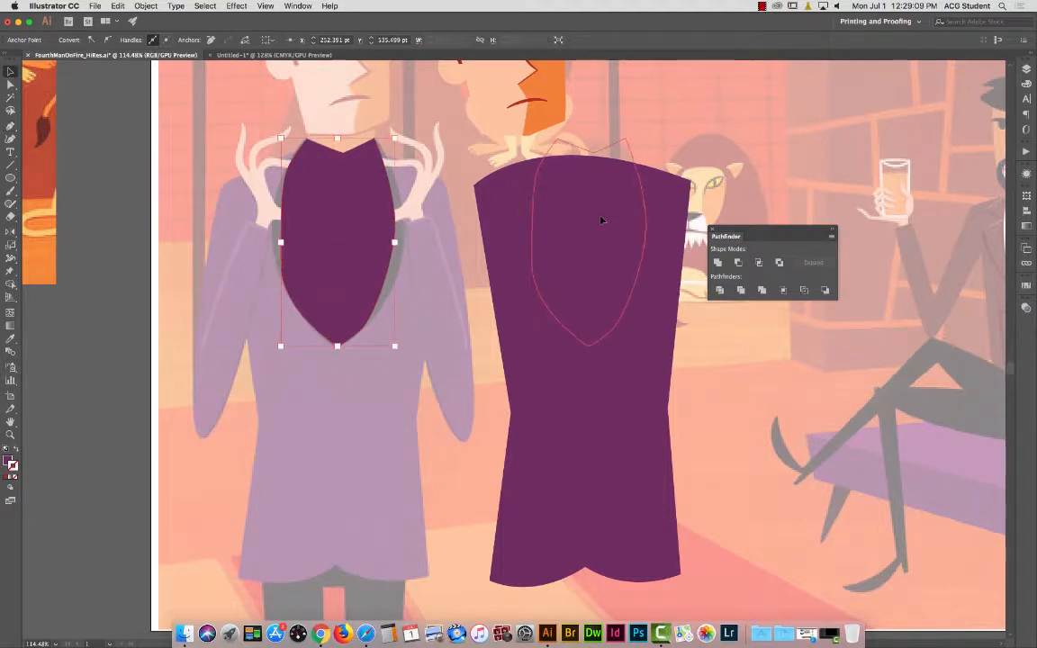
drag(601, 219, 601, 220)
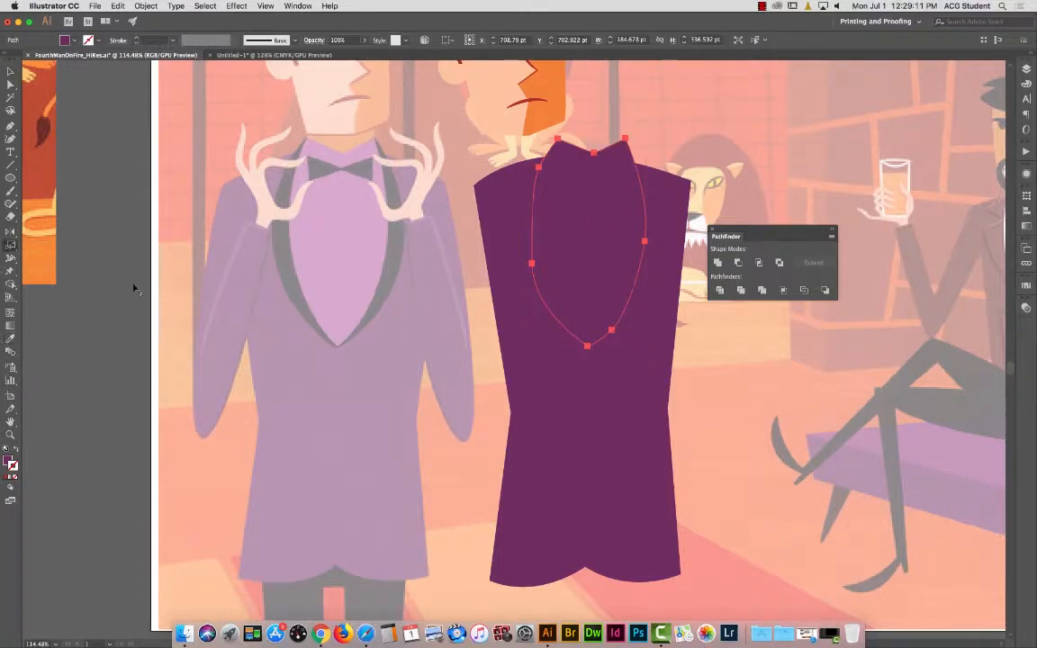
drag(160, 274, 363, 331)
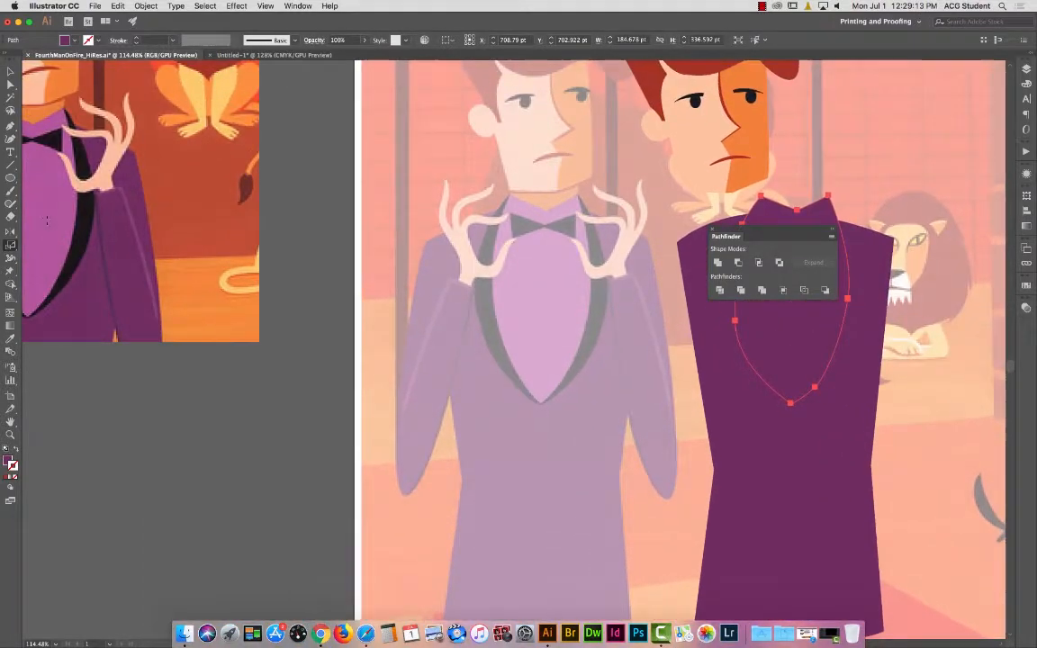
click(12, 340)
click(60, 236)
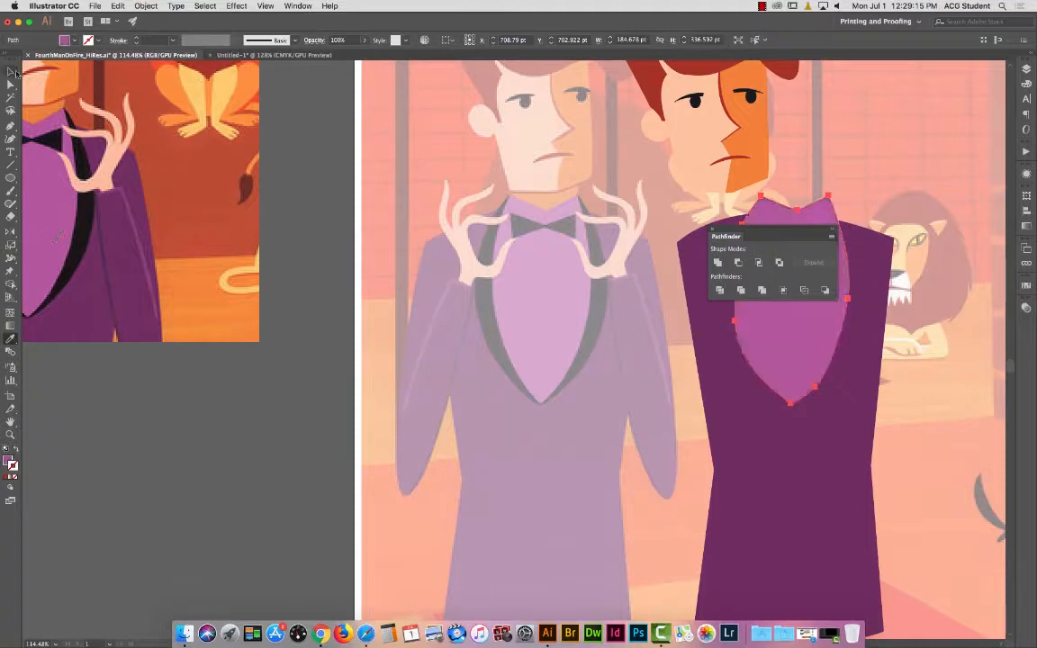
click(11, 72)
click(254, 373)
scroll(261, 409, right, 5)
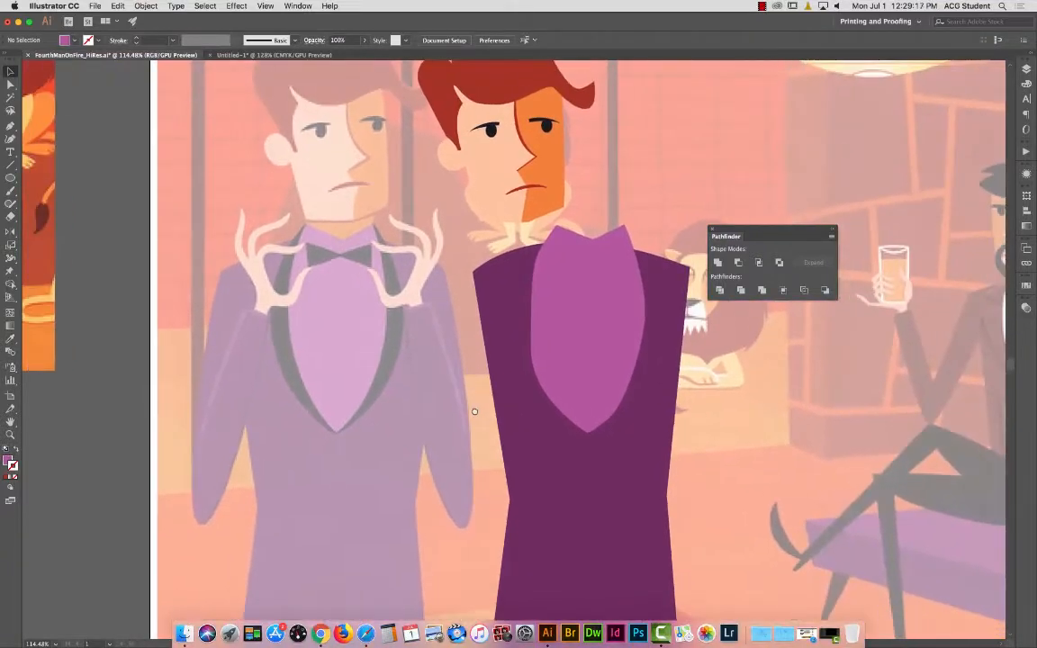
Draw a curved Pen segment along the faded man's left lapel from collar to shirt tip, with no fill and a black stroke.
click(548, 347)
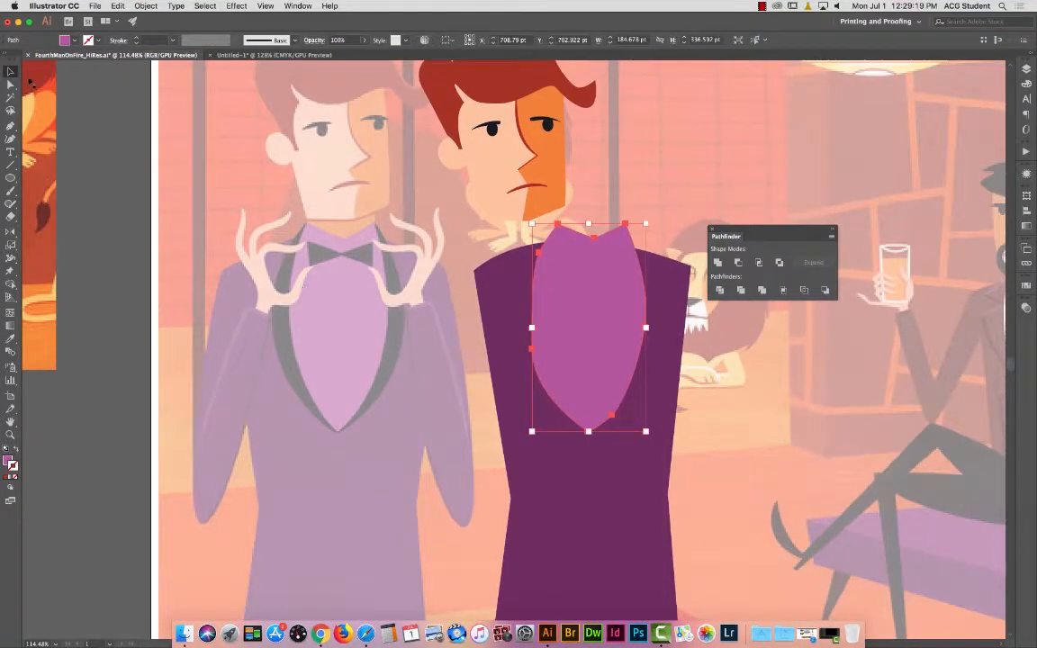
click(10, 125)
click(303, 222)
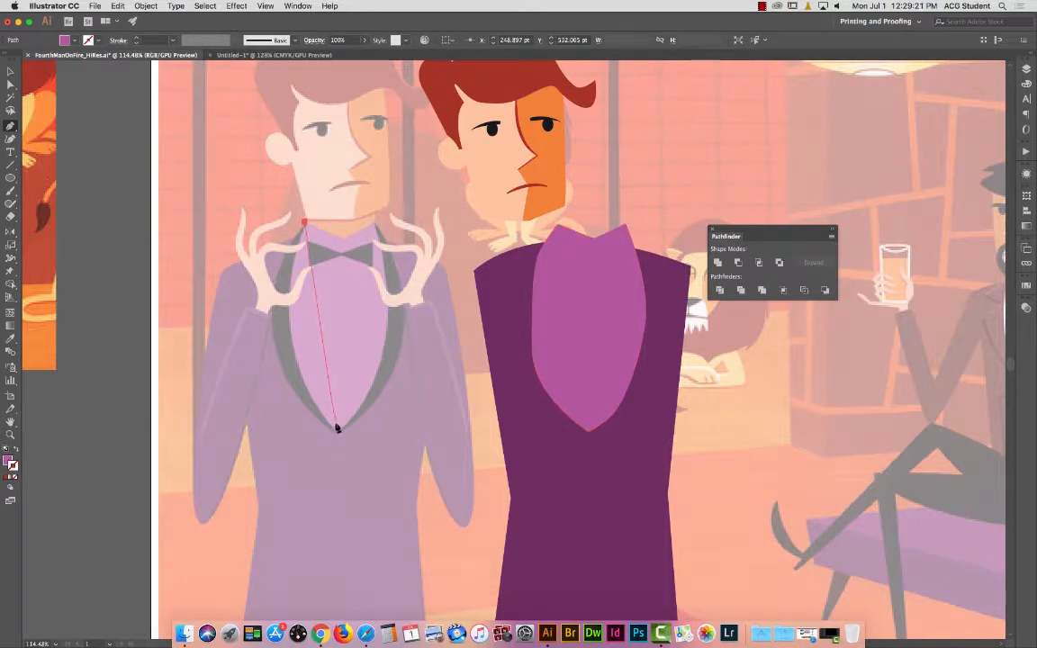
drag(334, 431, 436, 540)
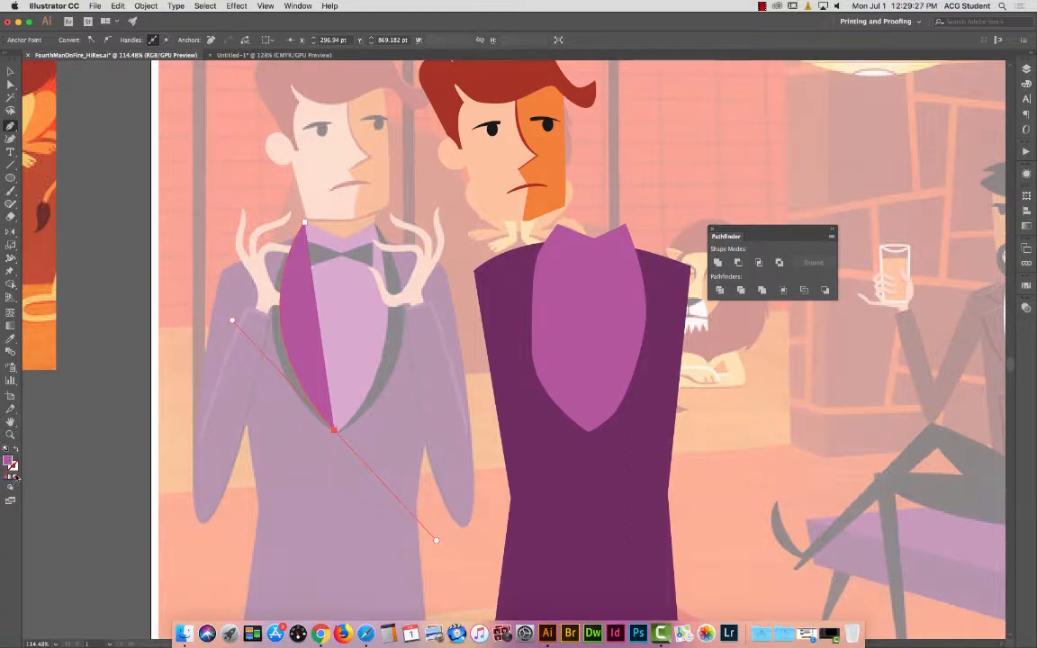
click(16, 476)
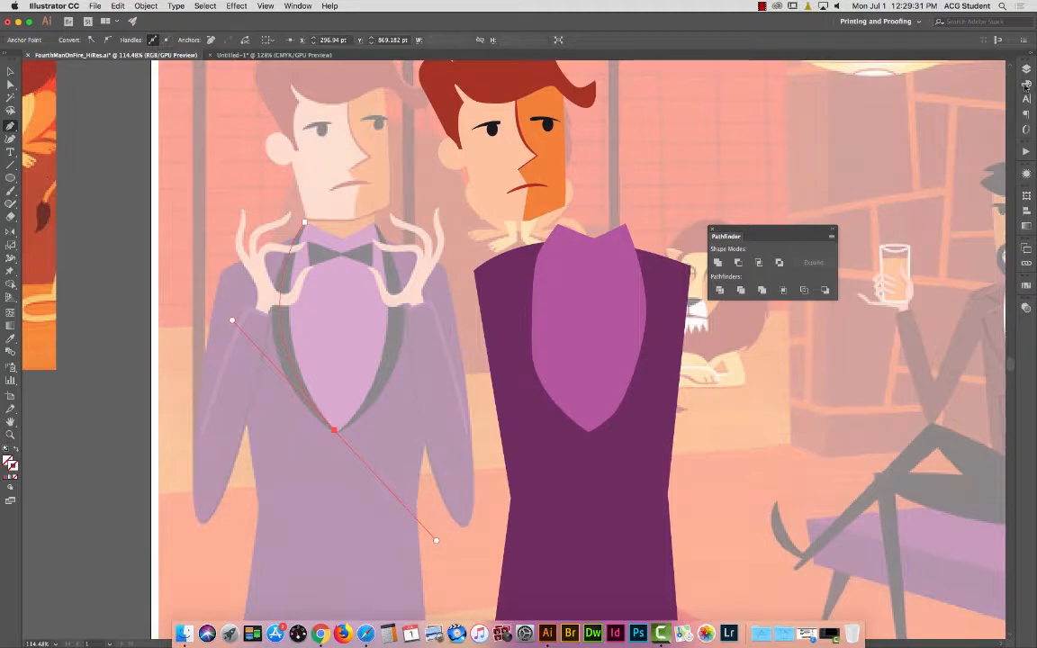
click(1027, 84)
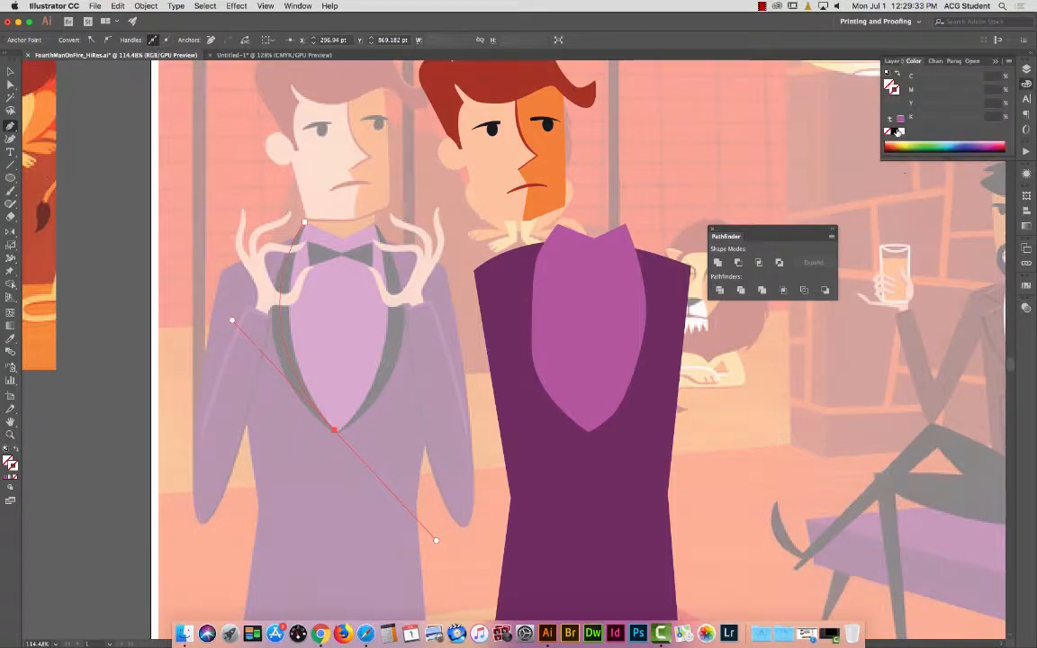
click(897, 131)
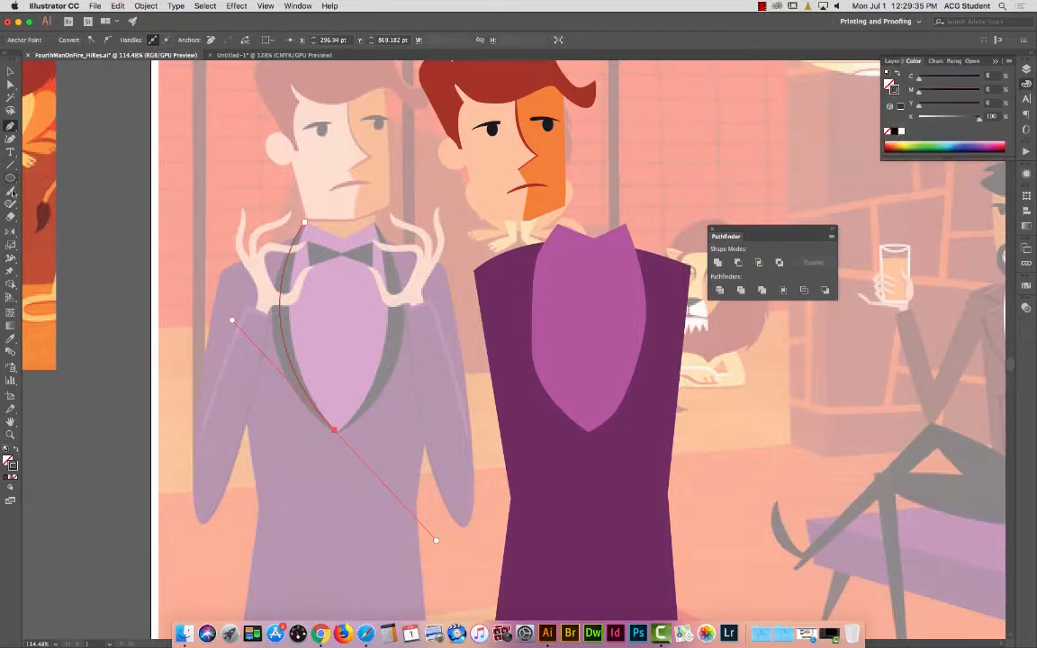
Widen the middle of the lapel stroke with the Width tool, then reflect a copy across to the other side of the shirt.
click(10, 259)
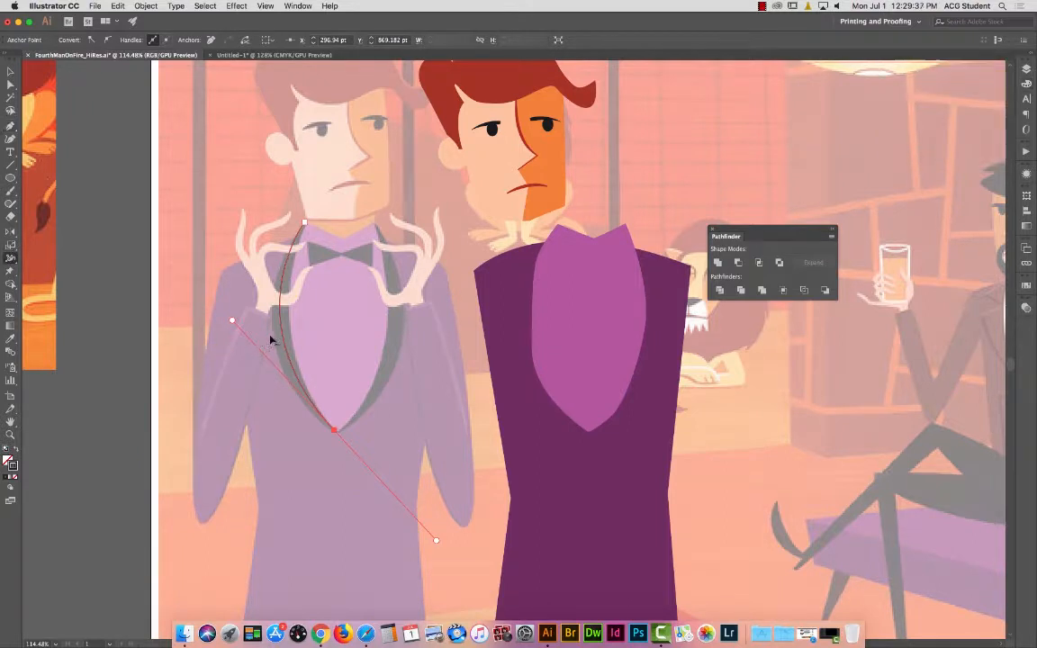
drag(281, 322, 234, 324)
click(9, 71)
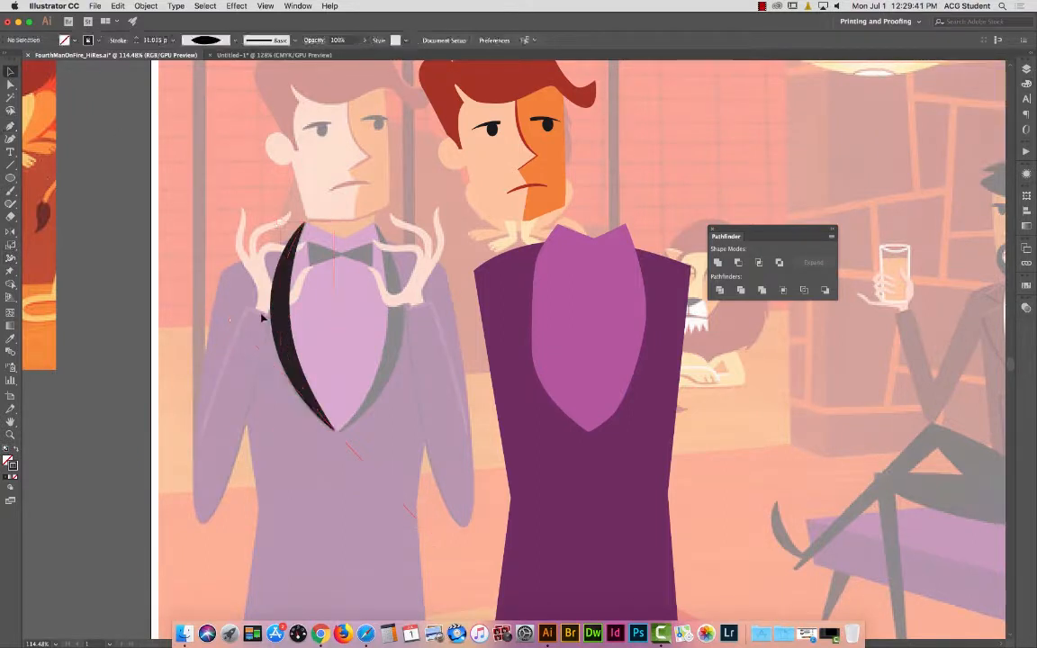
click(10, 231)
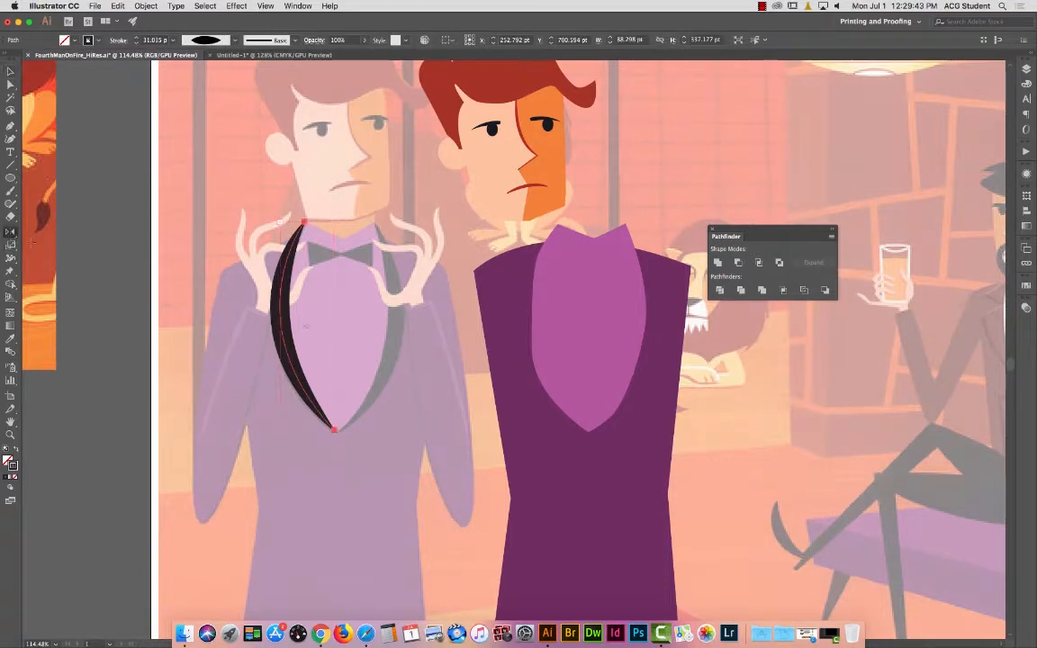
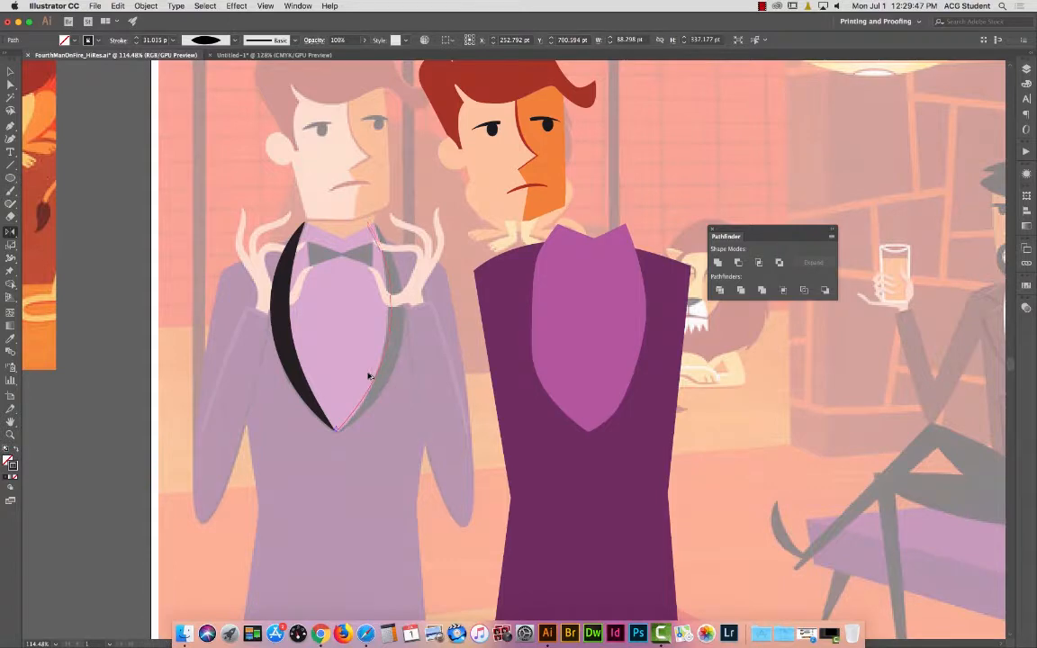
drag(368, 376, 364, 374)
Select both black lapels and move them onto the edges of the purple shirt on the traced jacket.
click(10, 71)
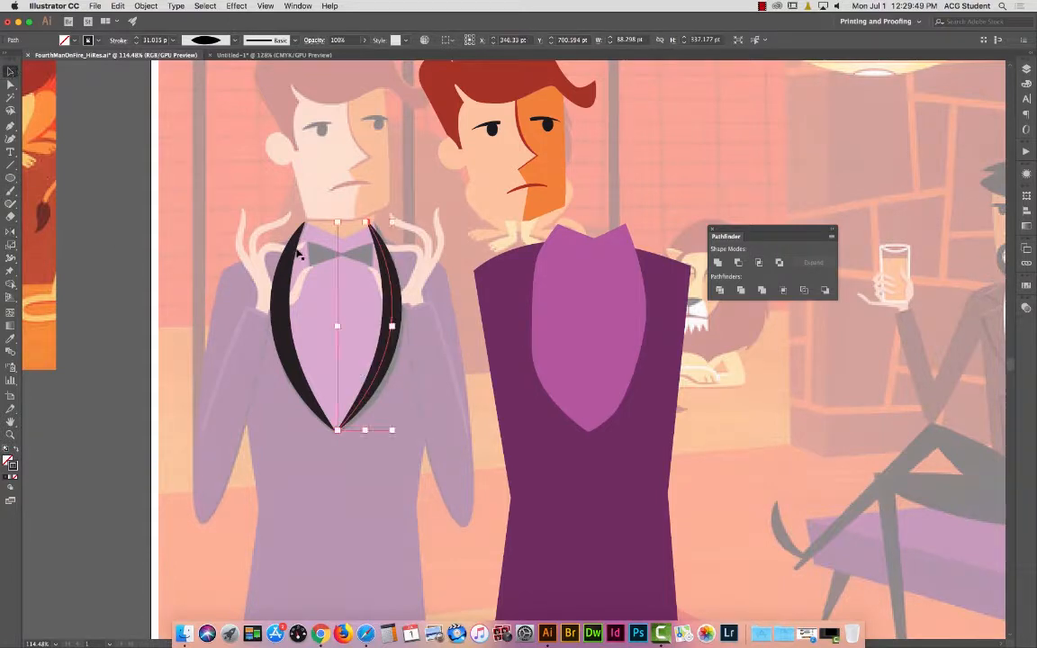
shift+click(297, 257)
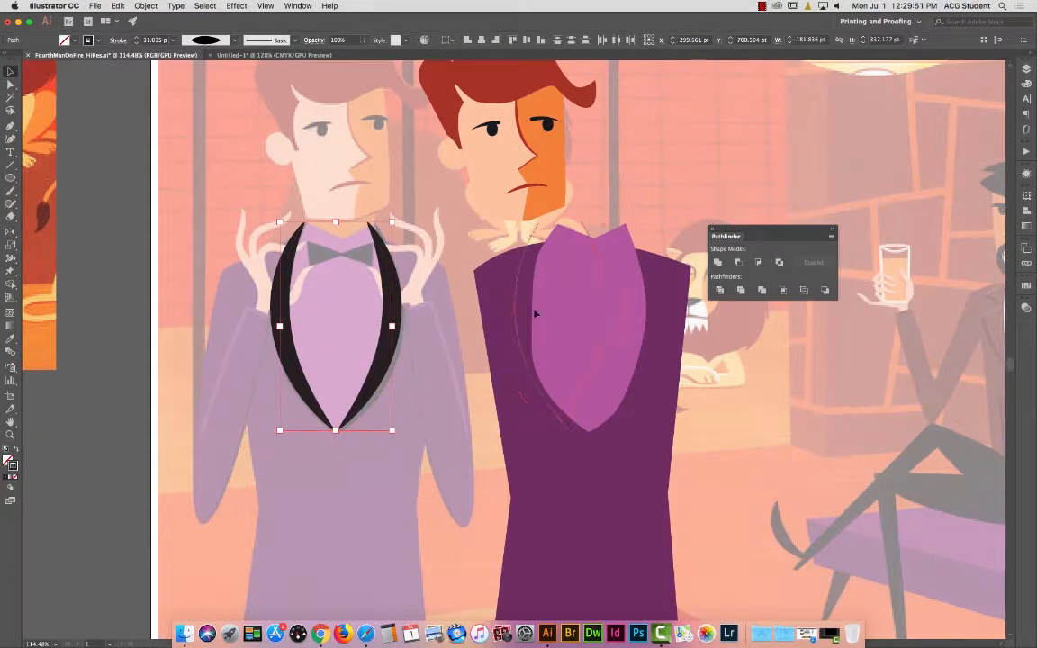
drag(284, 315, 535, 315)
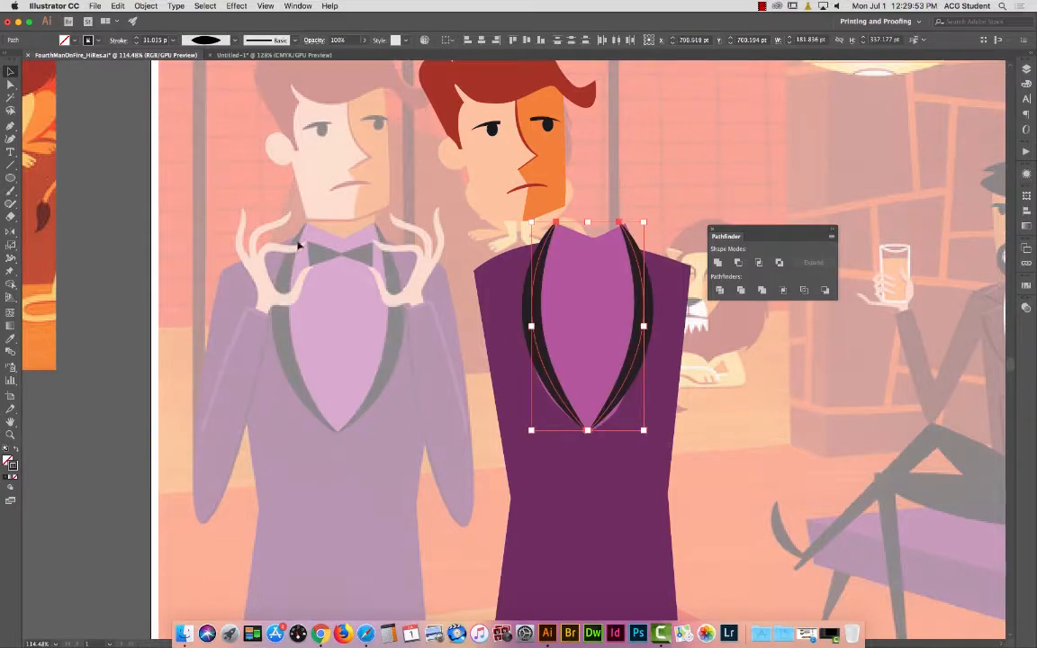
click(177, 135)
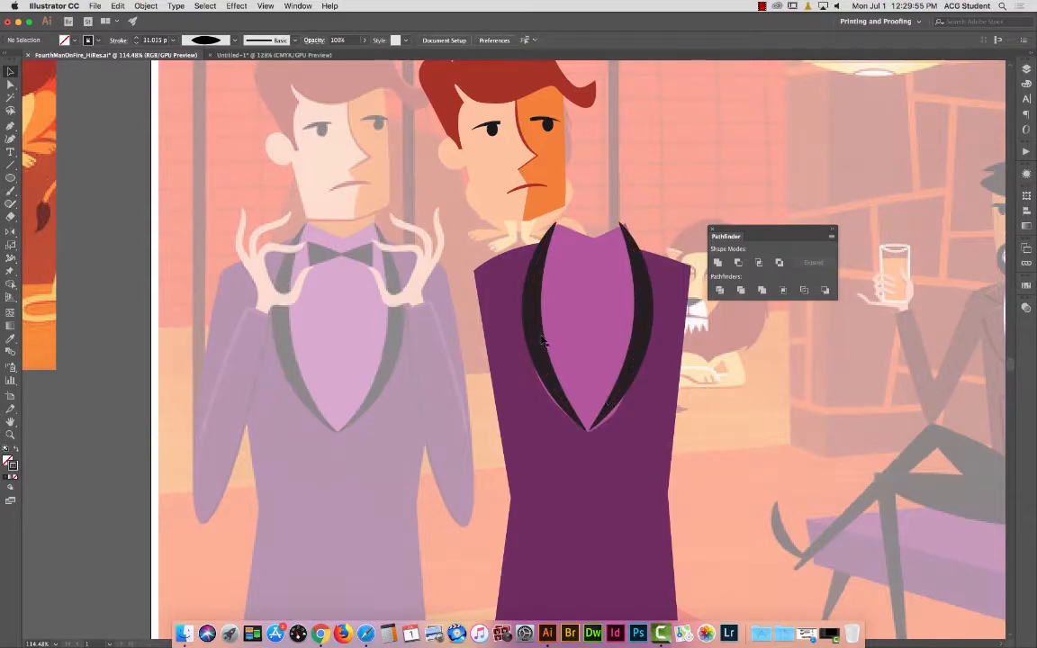
Nudge both lapels slightly down so their tips cover the lower point of the shirt shape.
click(542, 340)
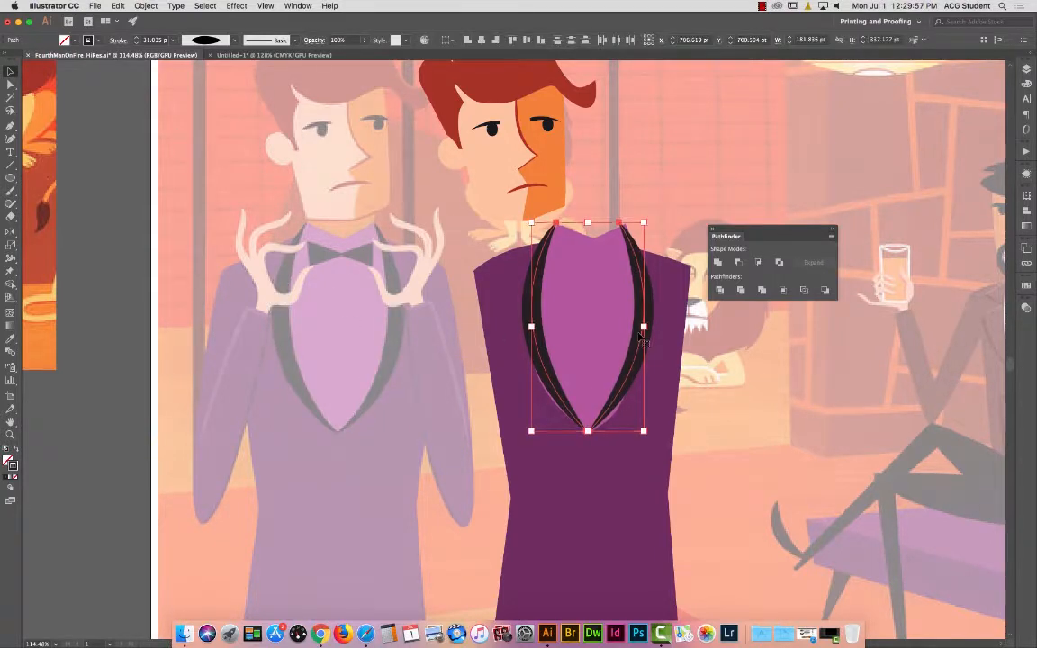
key(Down)
key(Down)
key(Down)
key(Down)
key(Down)
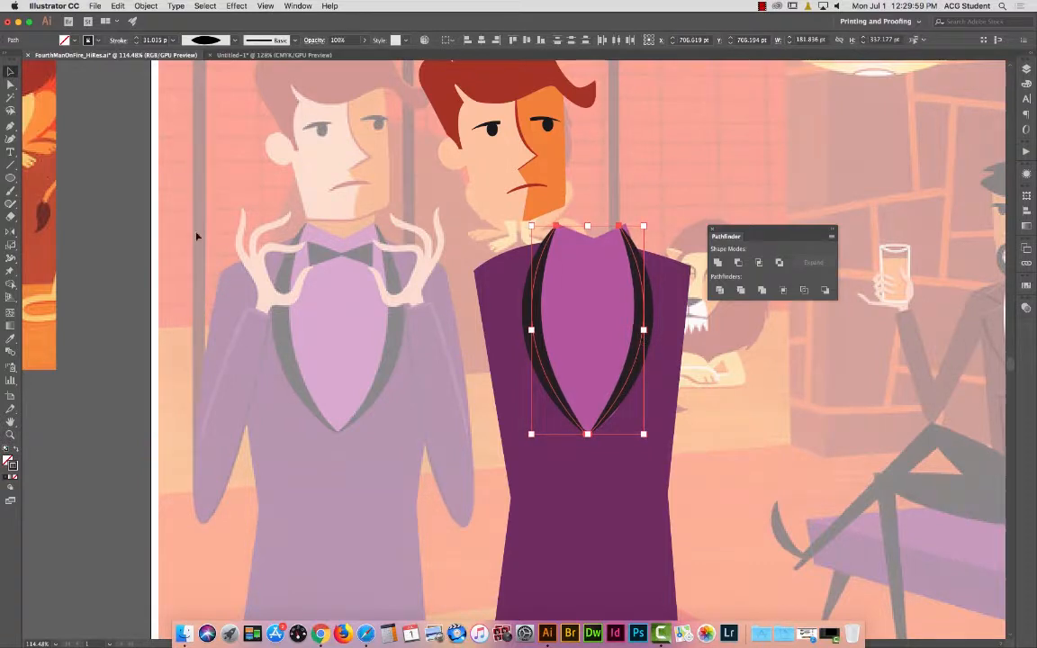
click(137, 192)
Trace the faded man's bow tie as a closed straight-sided Pen shape and give it a black fill with no stroke.
click(10, 126)
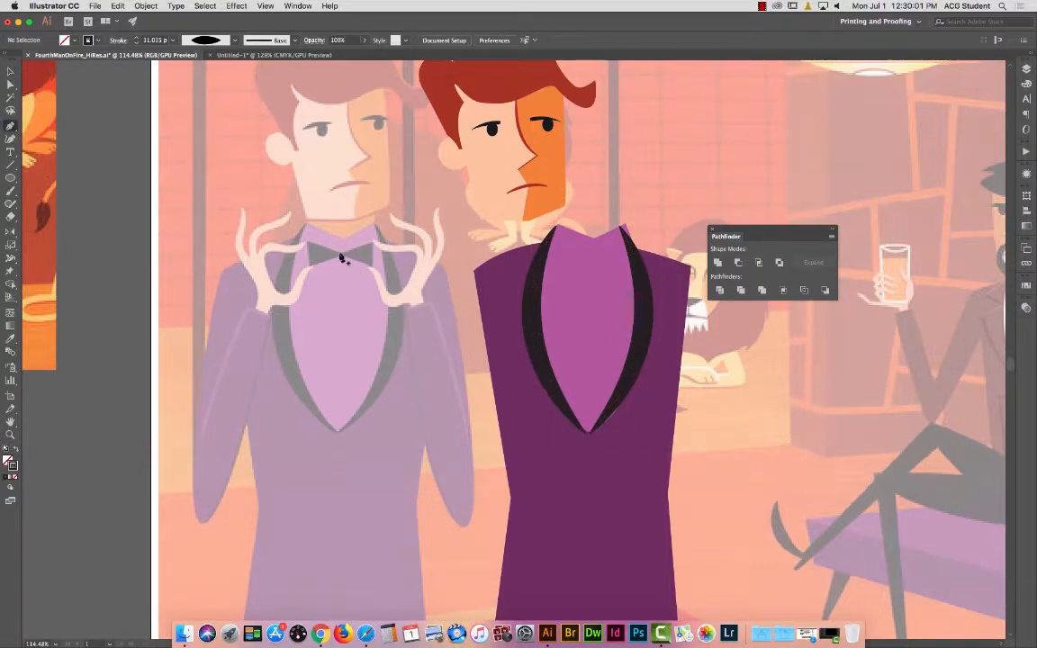
click(373, 244)
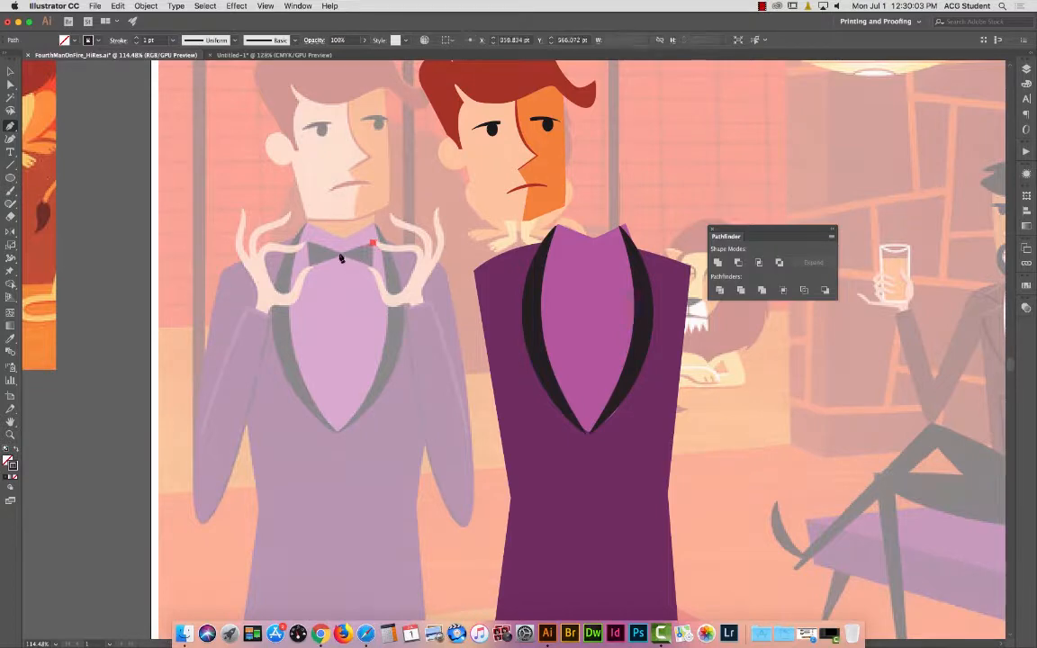
click(340, 252)
click(309, 242)
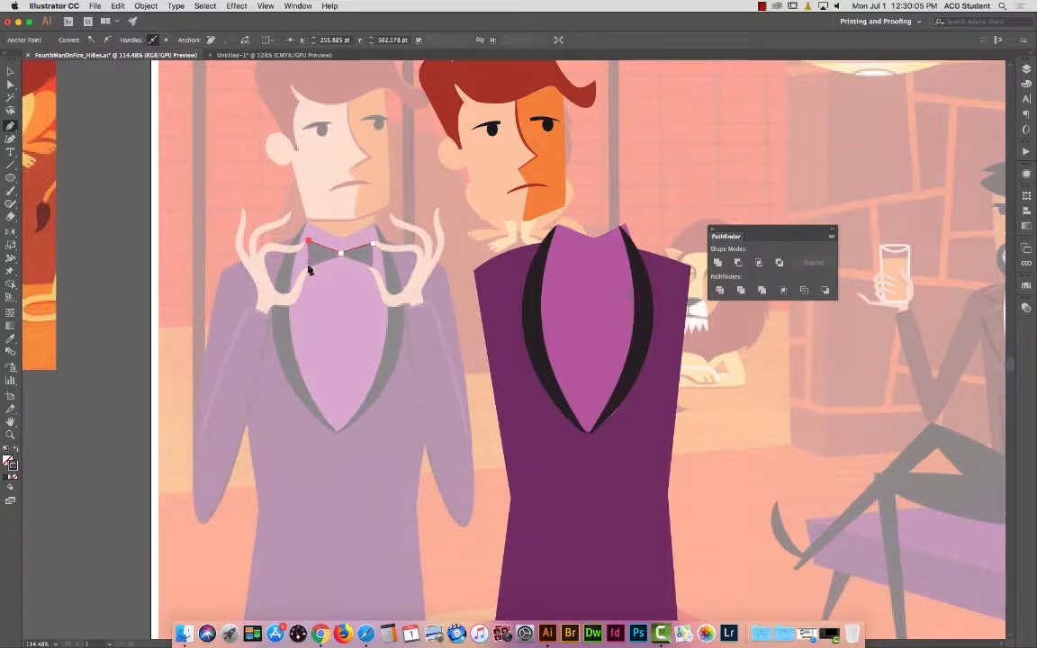
click(308, 263)
click(373, 268)
click(373, 243)
key(comma)
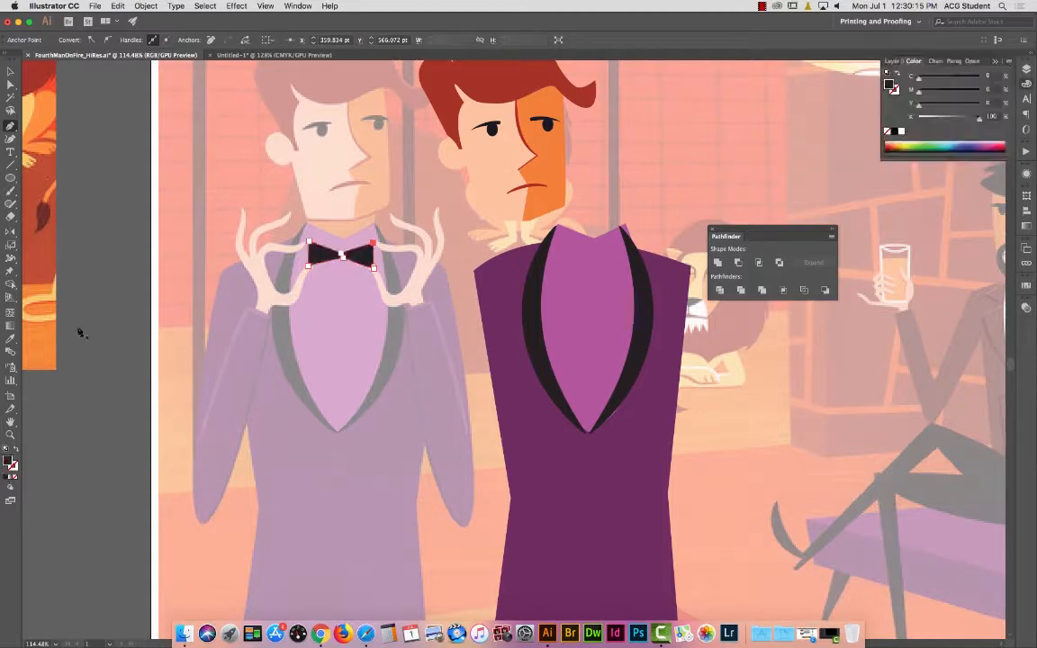
Move the black bow tie onto the traced shirt, just below the collar notch.
click(10, 71)
click(120, 111)
drag(350, 251, 591, 251)
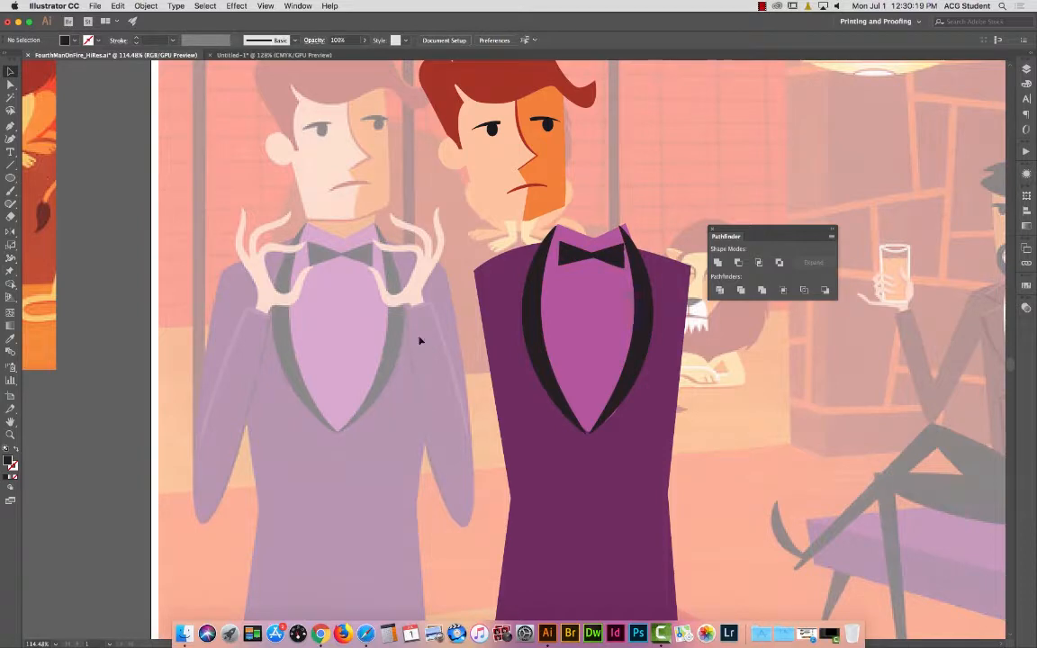
Group the jacket, shirt, lapels and bow tie, and move the group directly beneath the traced head.
key(super+minus)
key(super+minus)
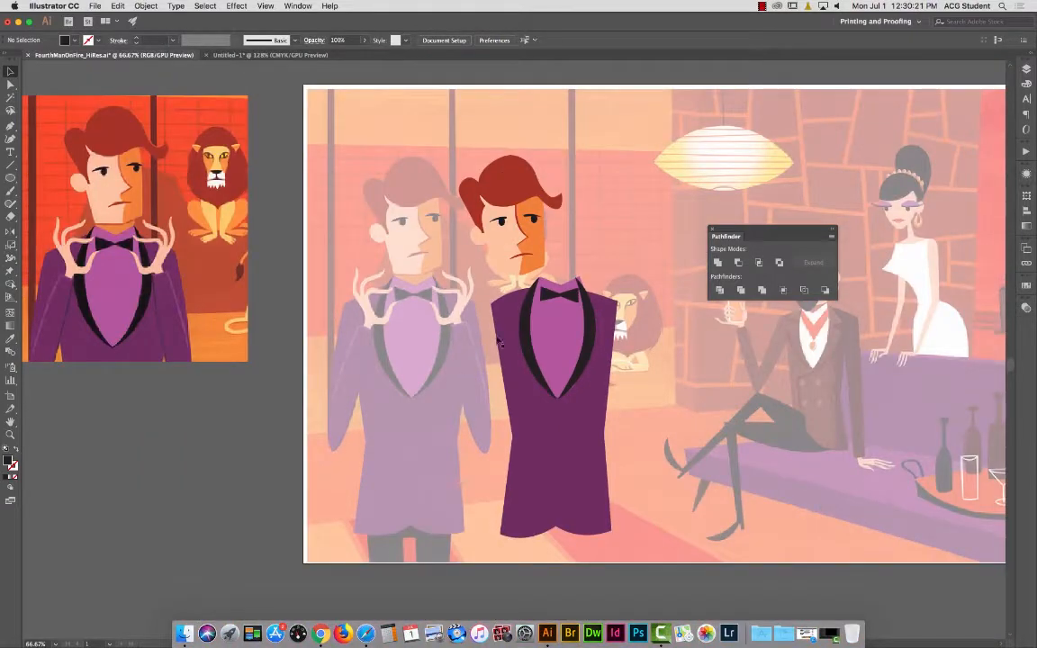
click(514, 294)
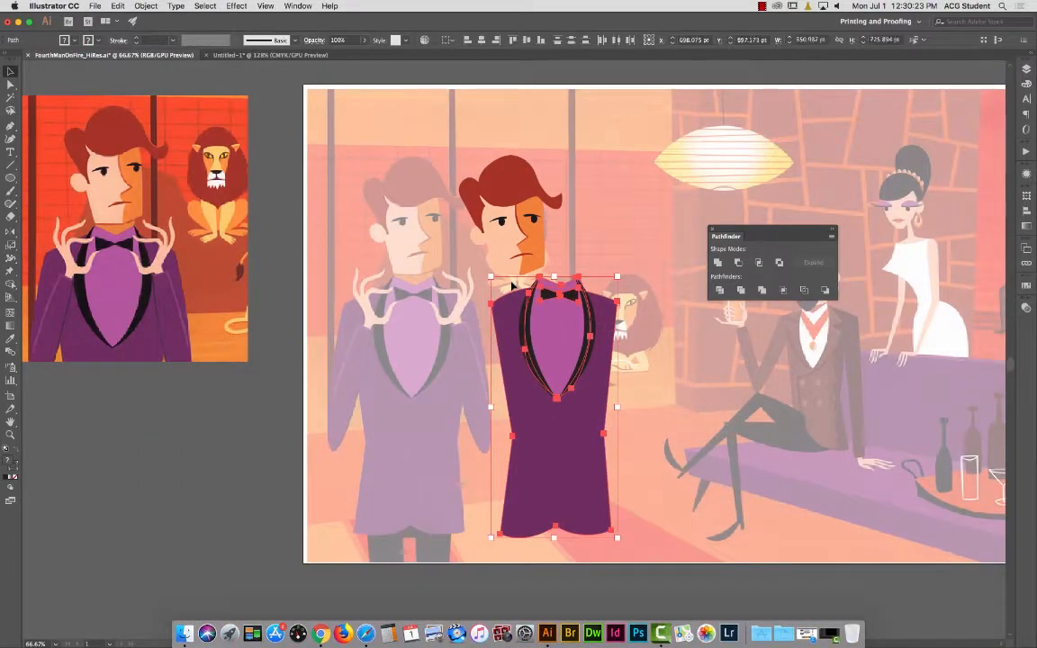
key(super+g)
click(680, 330)
drag(590, 344, 548, 344)
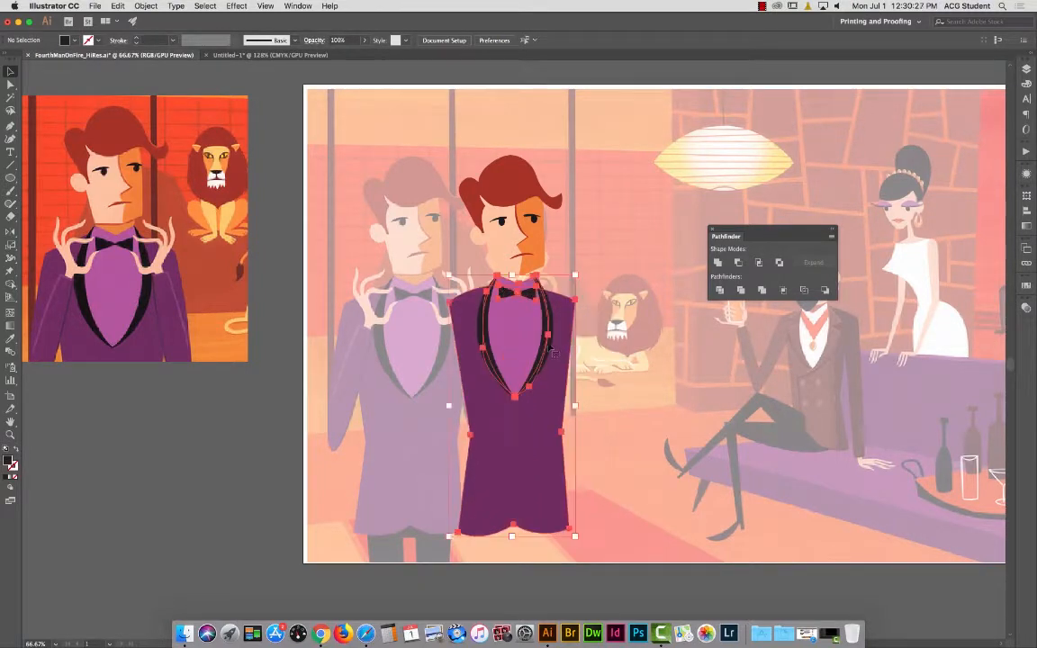
Select the traced head together with the jacket group and move both to the right, clear of the faded man.
click(659, 396)
drag(474, 132, 651, 388)
click(467, 158)
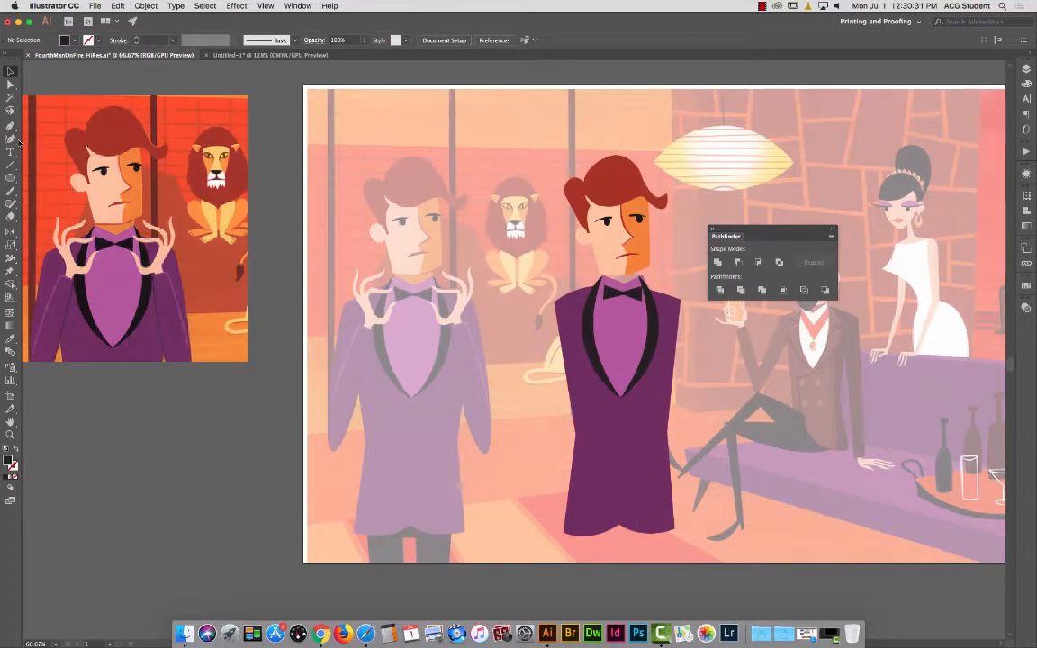
Draw a neck rectangle of about 117 × 130 pt in the face's light skin tone beneath the chin, behind the jacket.
click(10, 339)
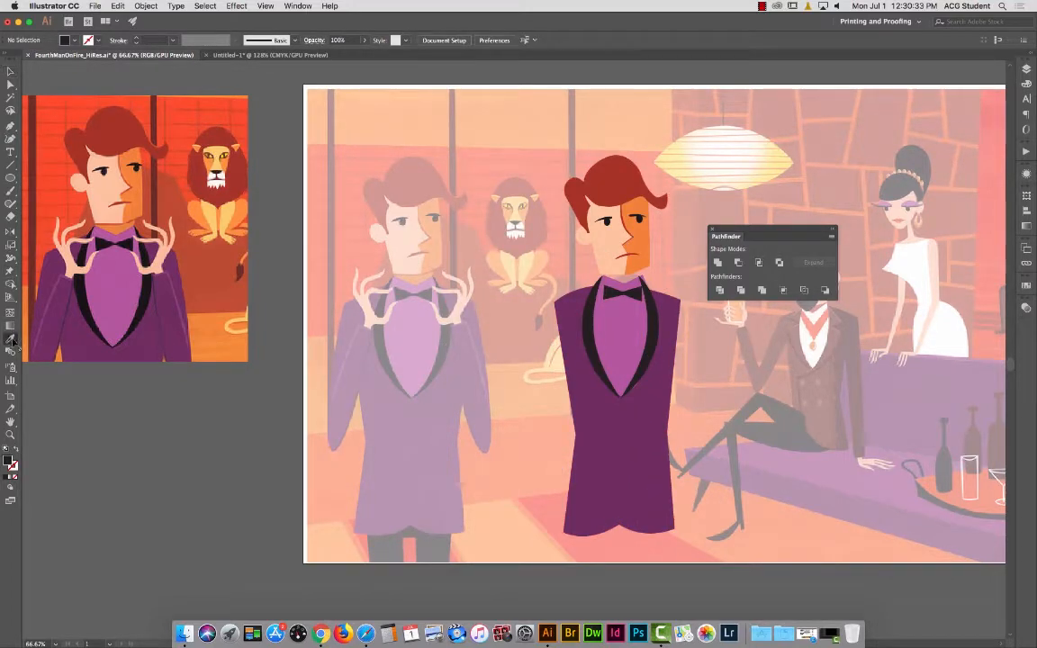
click(605, 244)
drag(10, 176, 50, 179)
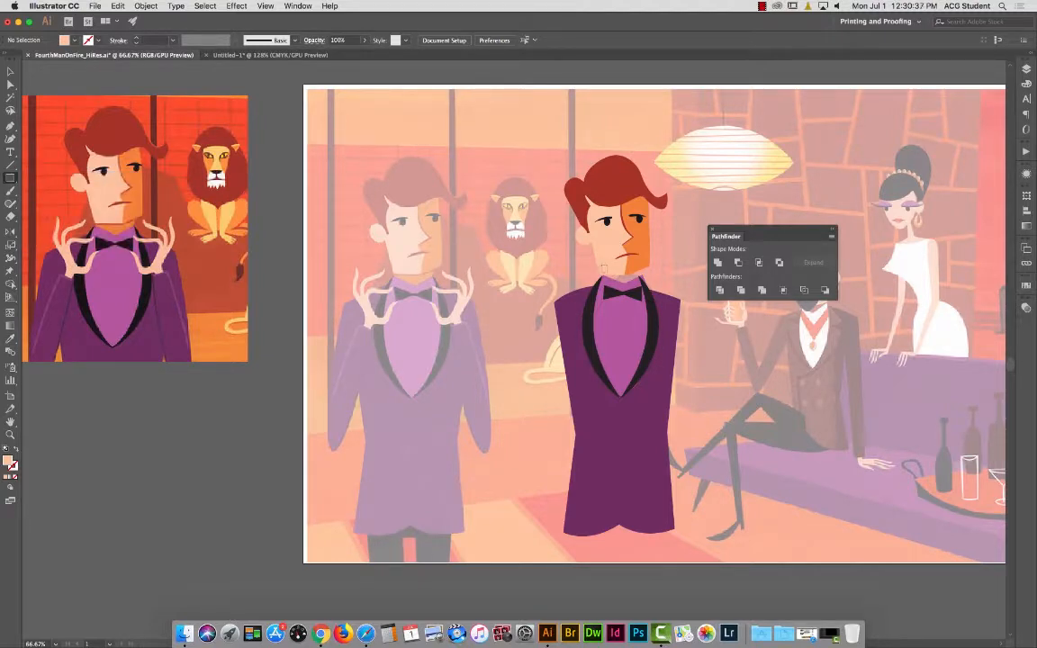
drag(642, 311, 643, 311)
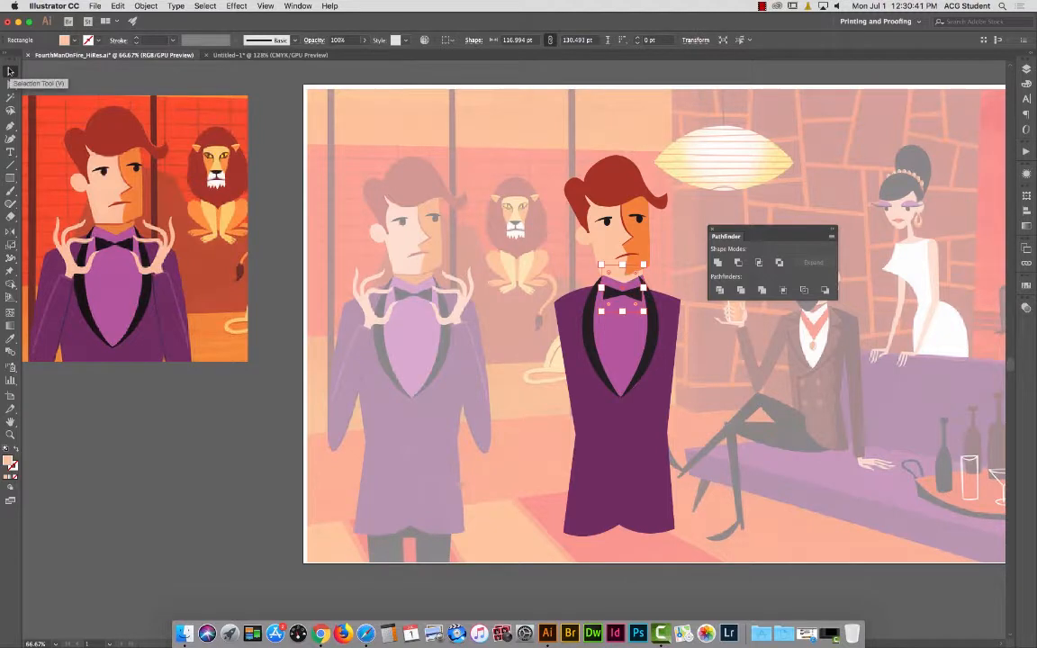
click(10, 71)
click(117, 82)
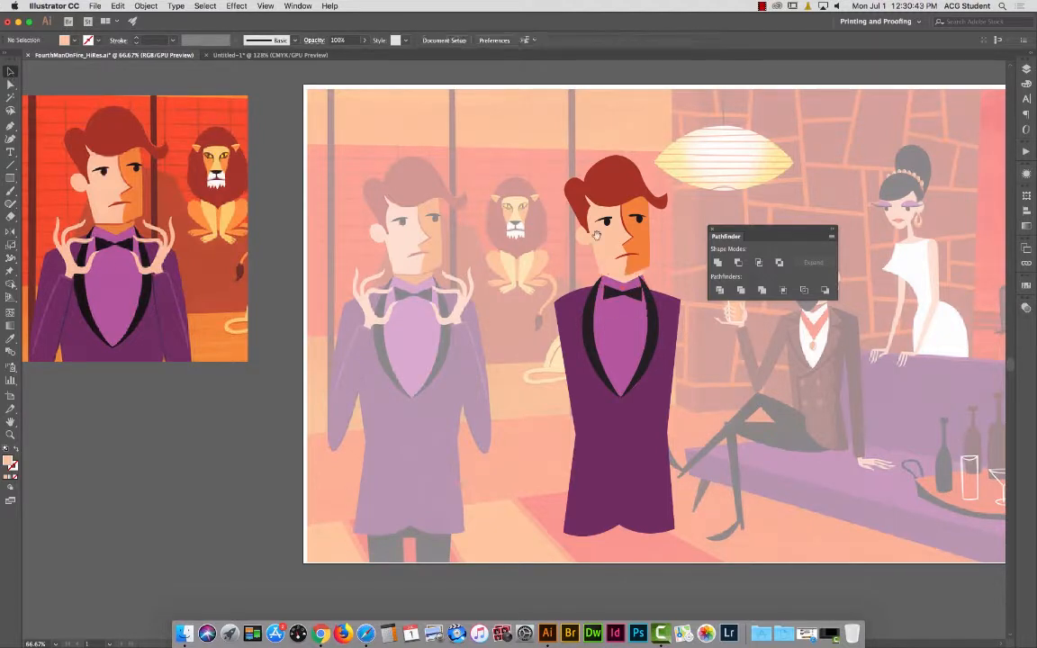
Trace the faded man's sleeve on the image's left side as a closed Pen shape with a curved cuff end.
scroll(563, 336, right, 3)
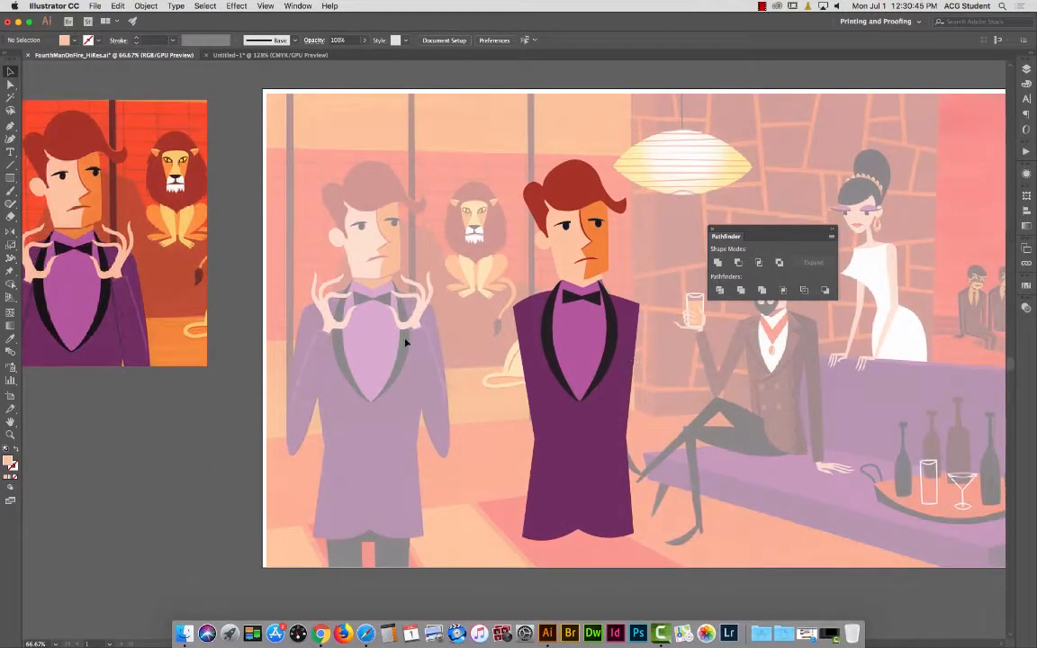
scroll(601, 399, down, 2)
scroll(600, 399, right, 2)
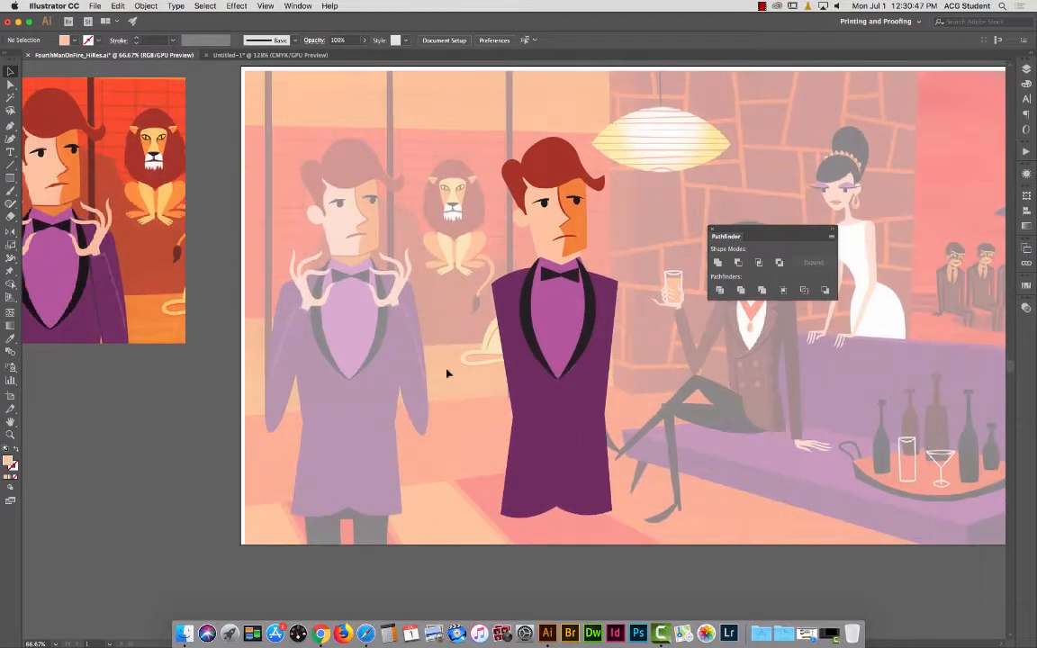
click(10, 125)
click(280, 289)
drag(267, 435, 282, 433)
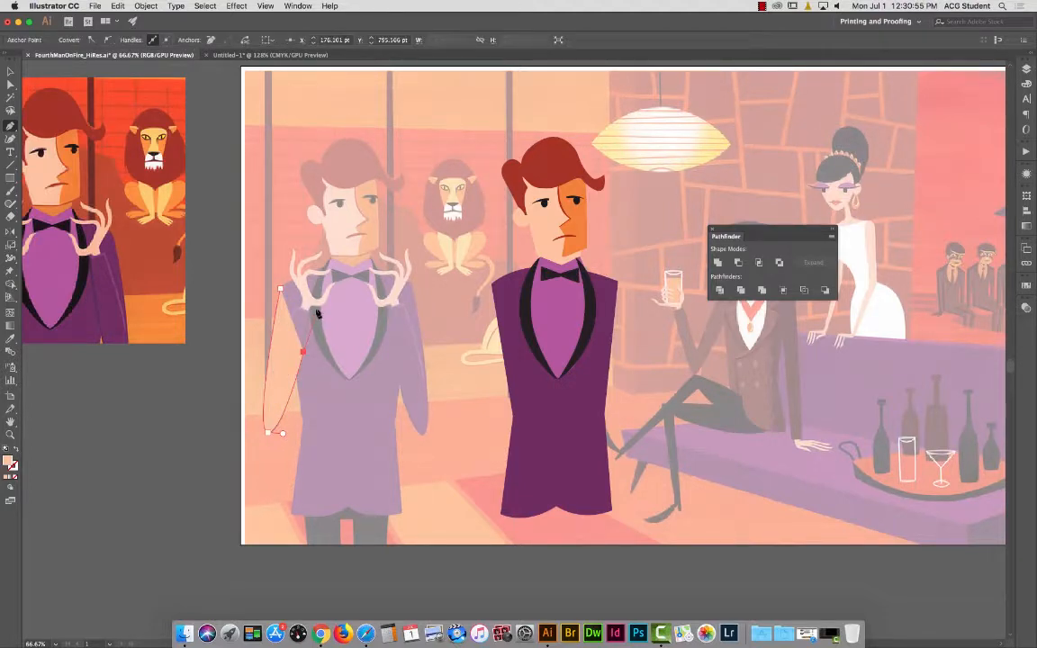
click(280, 290)
click(10, 71)
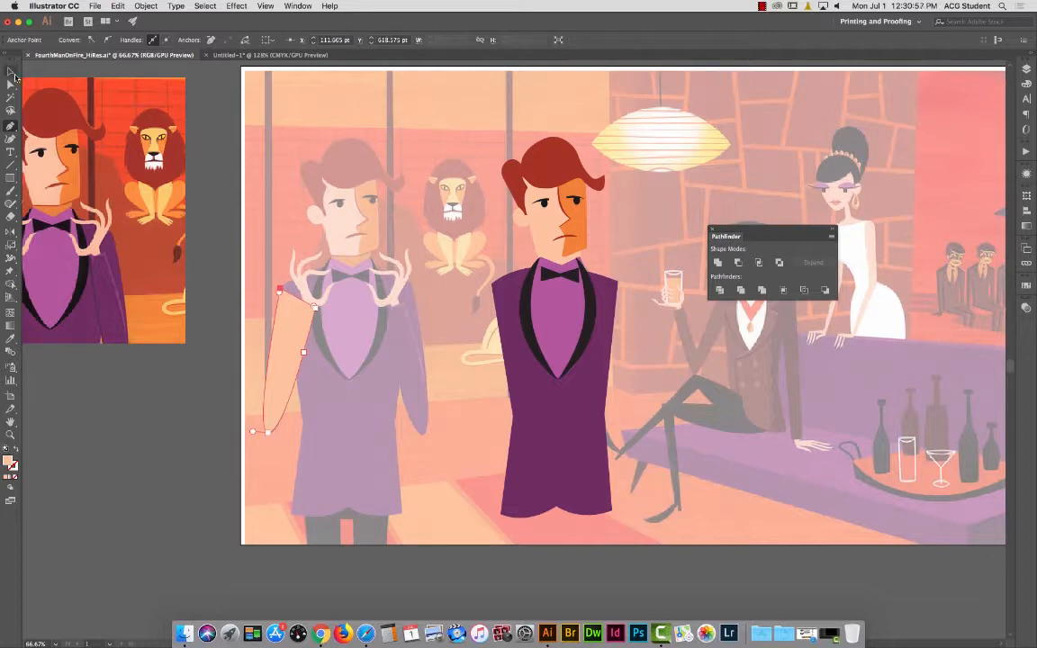
Reflect a copy of the whole traced sleeve across the shirt's vertical centre line onto the faded man's other arm.
click(10, 232)
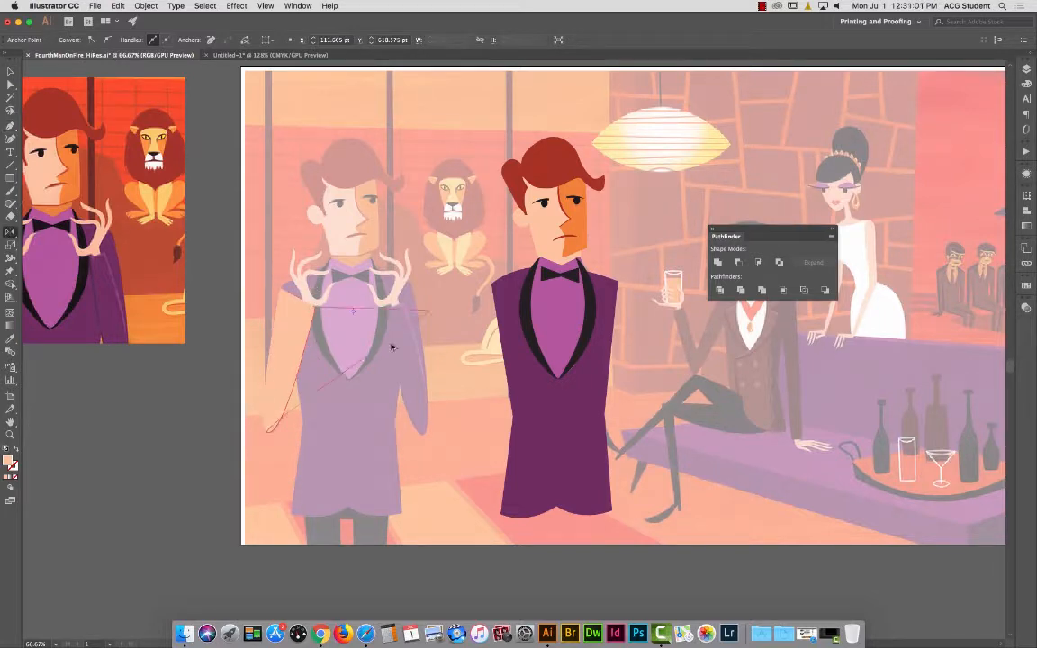
key(v)
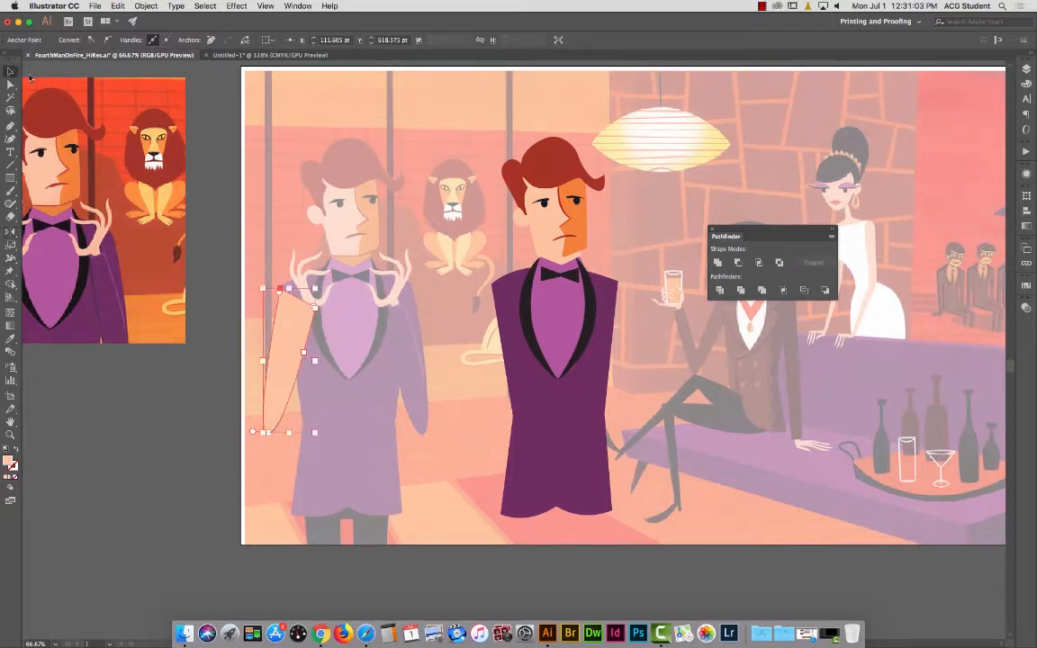
click(297, 301)
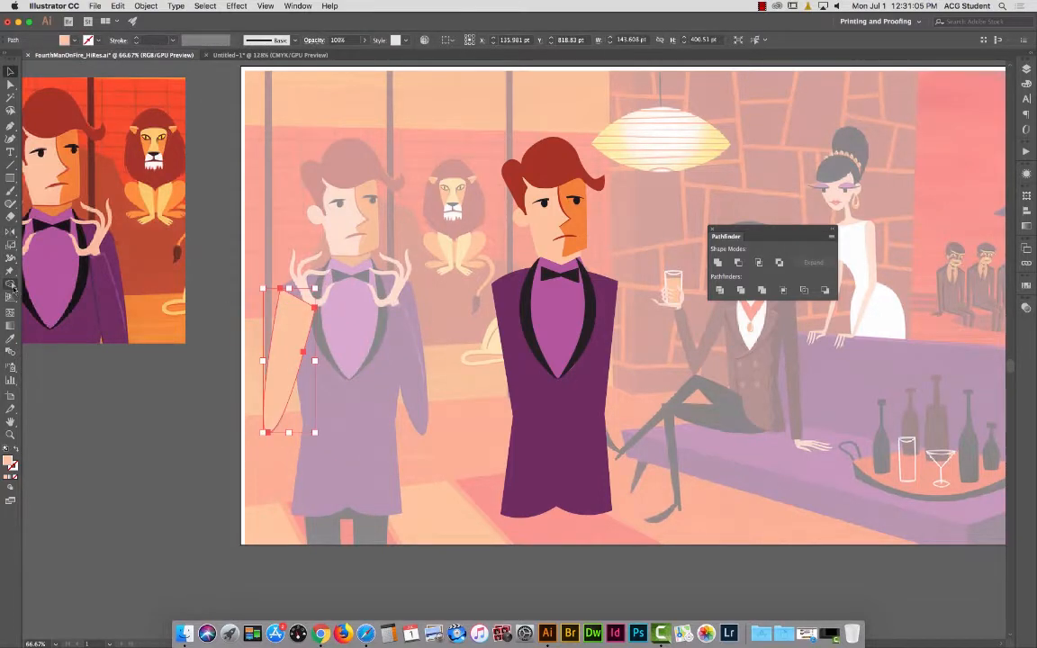
click(11, 233)
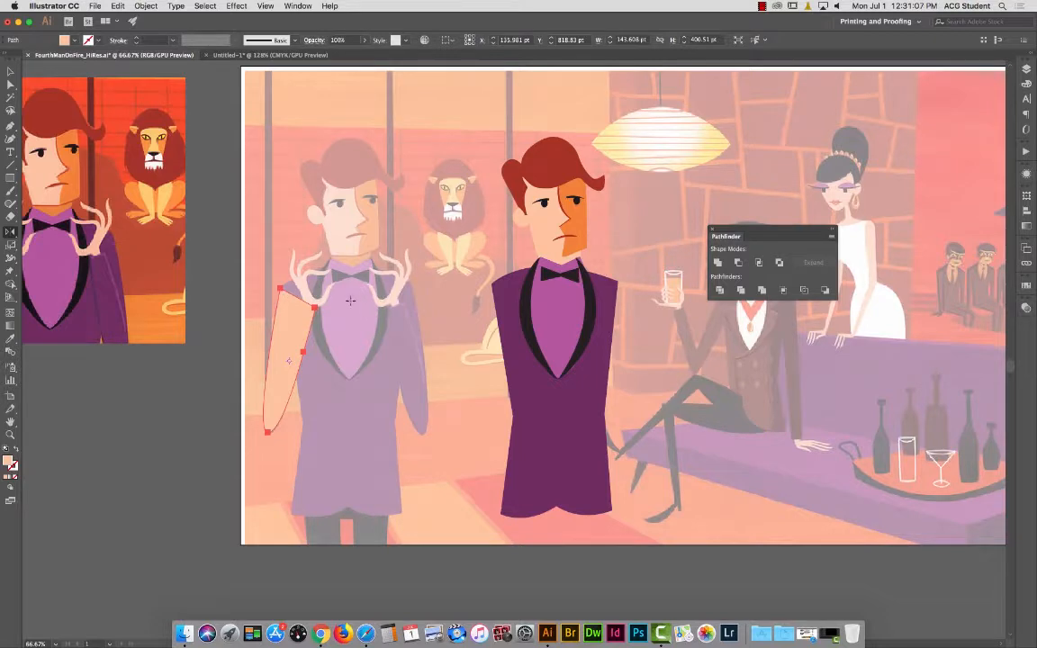
drag(301, 327, 421, 360)
key(v)
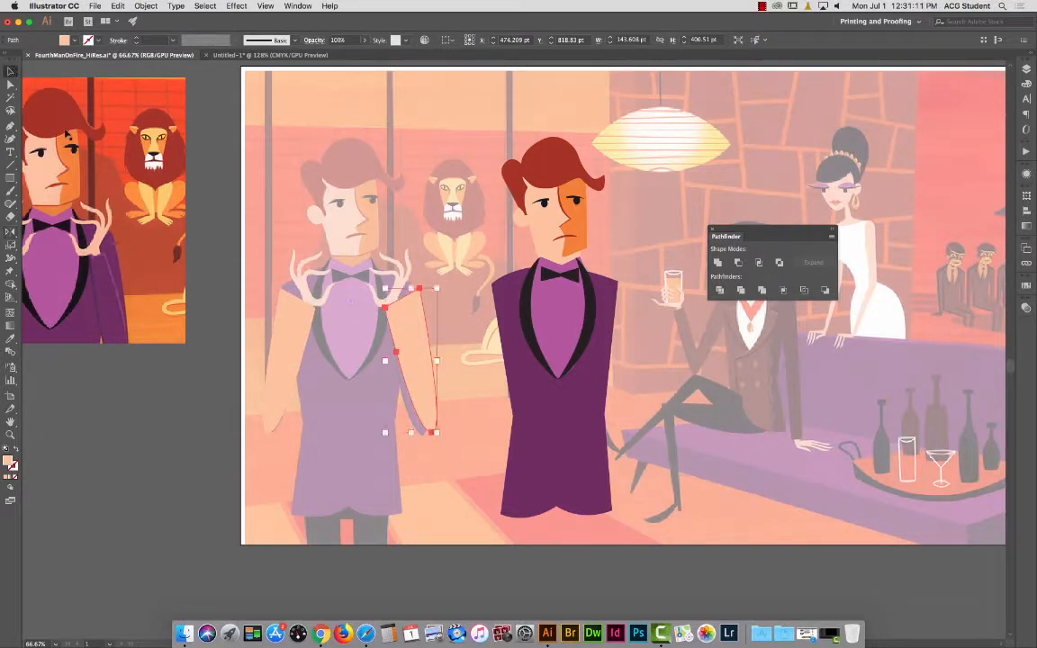
Fill both traced sleeves with the dark purple sampled from the traced jacket.
shift+click(284, 353)
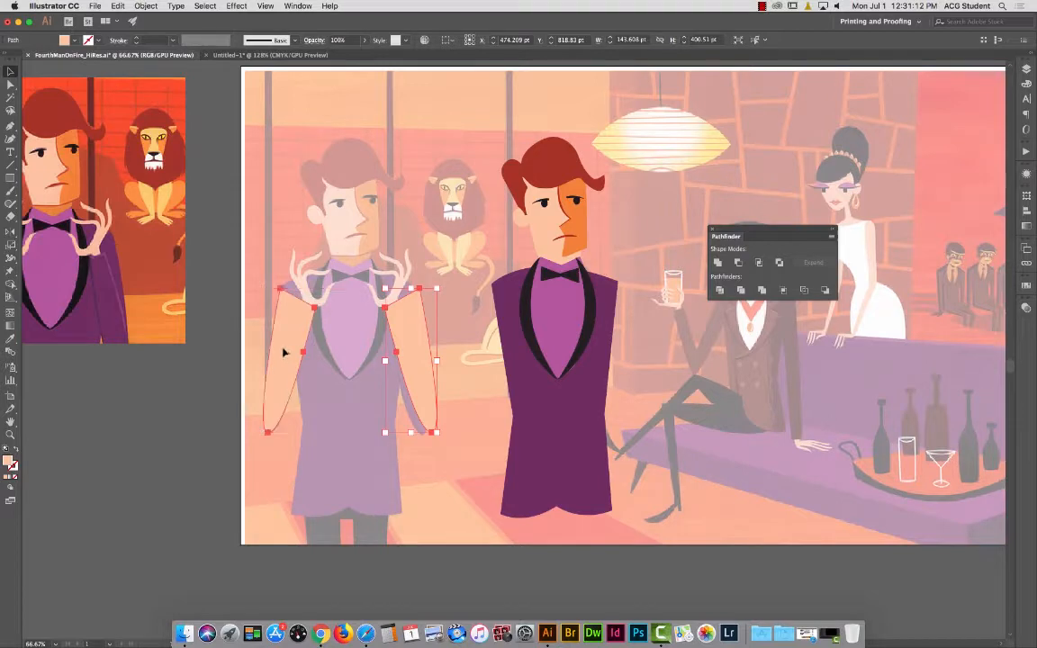
click(11, 340)
click(525, 376)
key(v)
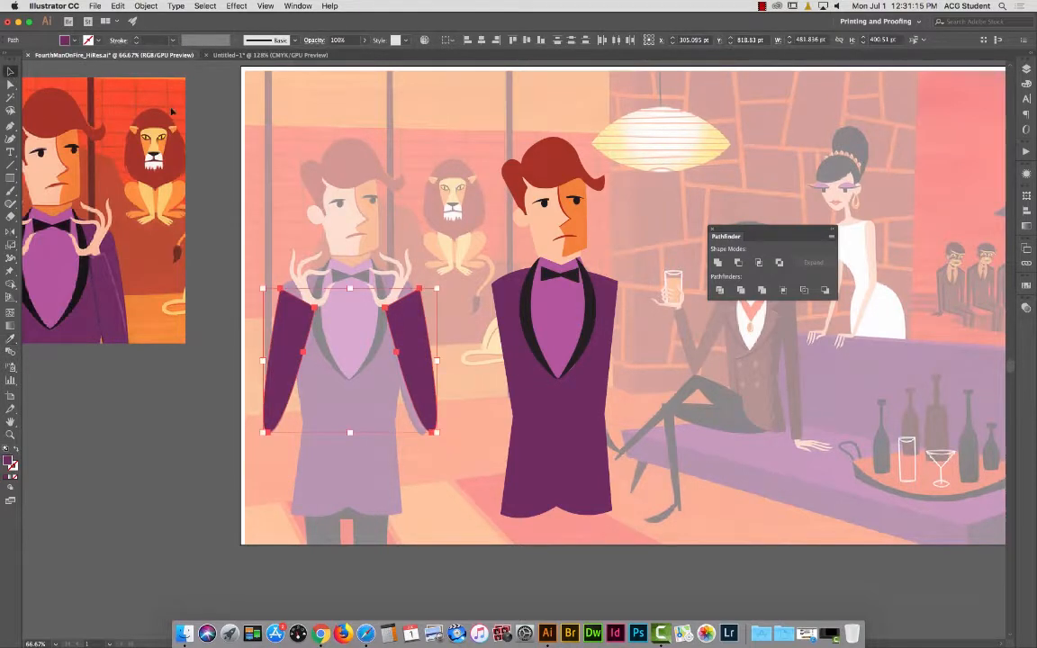
click(226, 118)
Move the two purple sleeves onto the matching shoulders of the traced jacket.
click(403, 338)
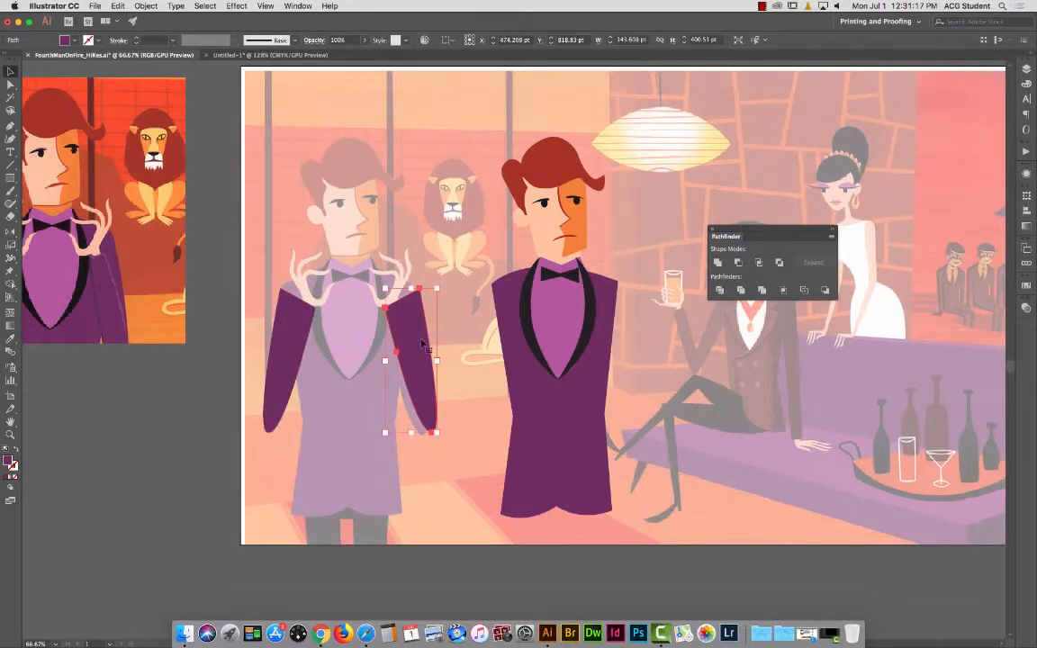
drag(424, 342, 623, 338)
drag(293, 326, 507, 319)
shift+click(623, 379)
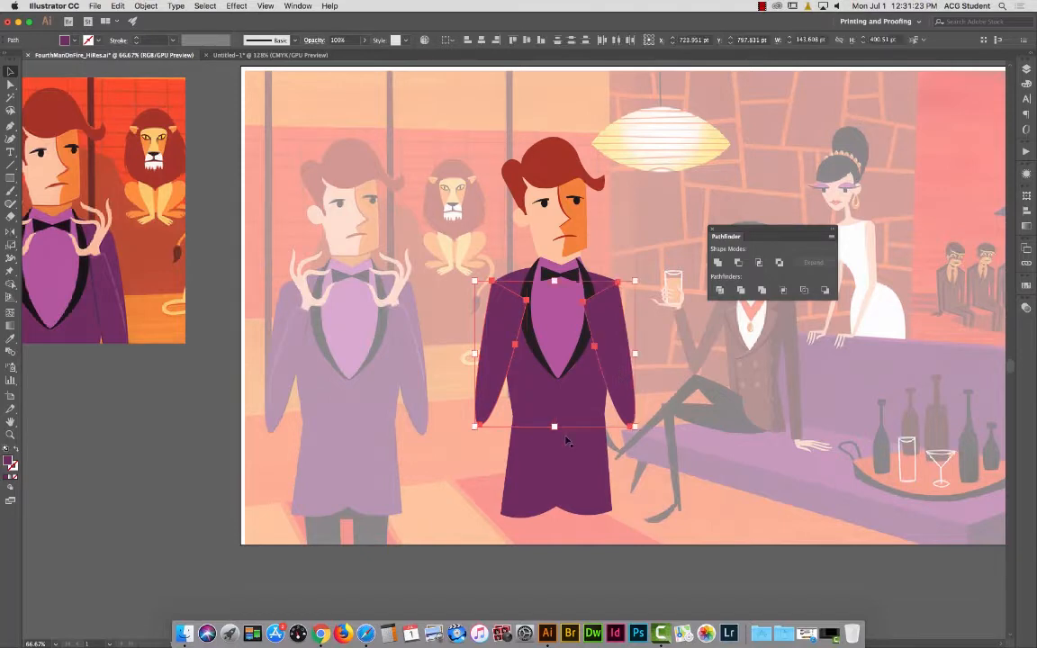
shift+click(560, 443)
shift+click(543, 436)
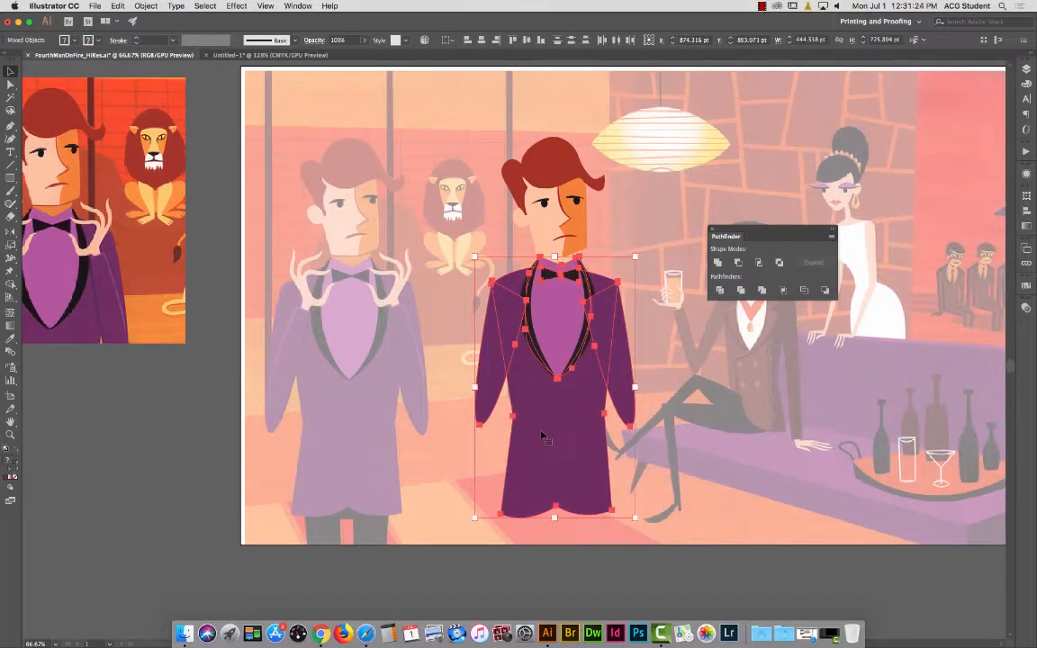
click(697, 470)
Ungroup the jacket, shirt, lapels and bow tie, and lock the purple jacket shape.
click(591, 345)
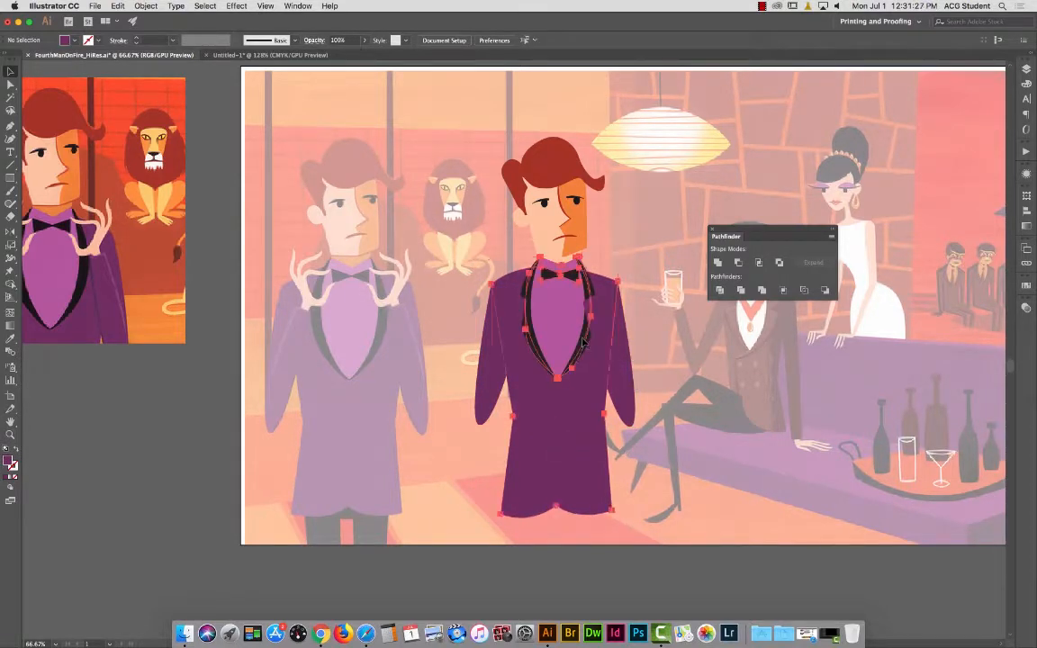
click(146, 6)
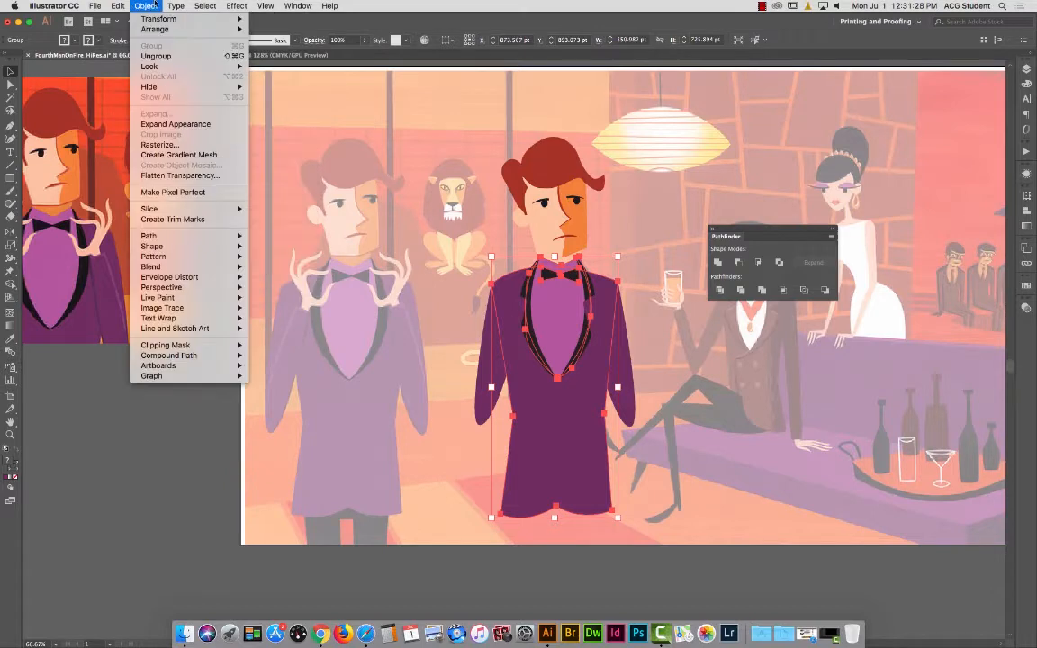
click(156, 56)
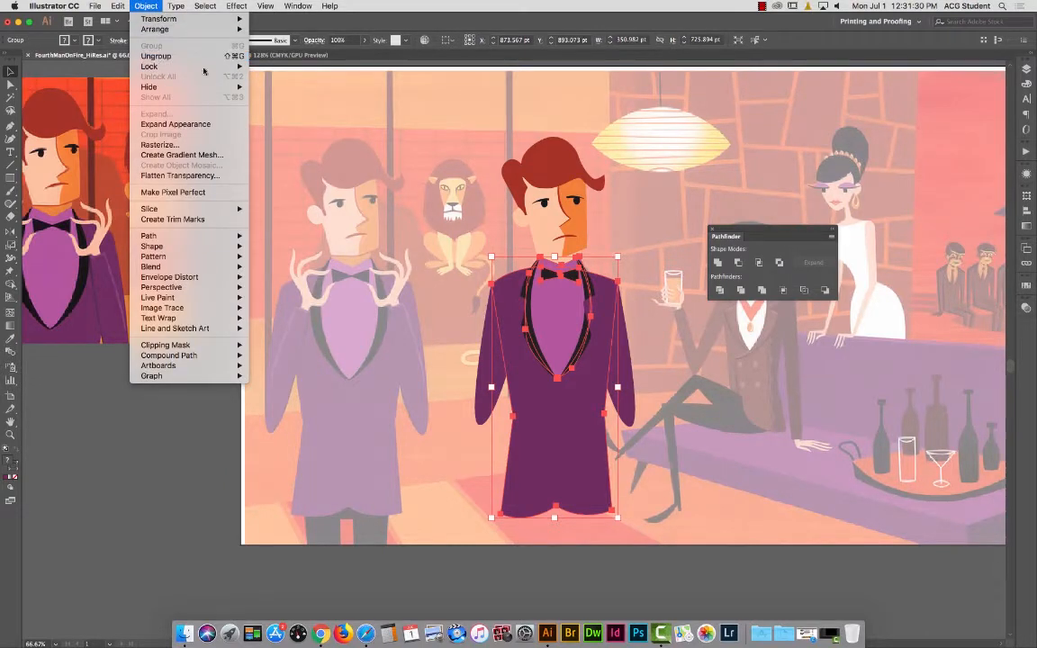
click(564, 420)
key(super+2)
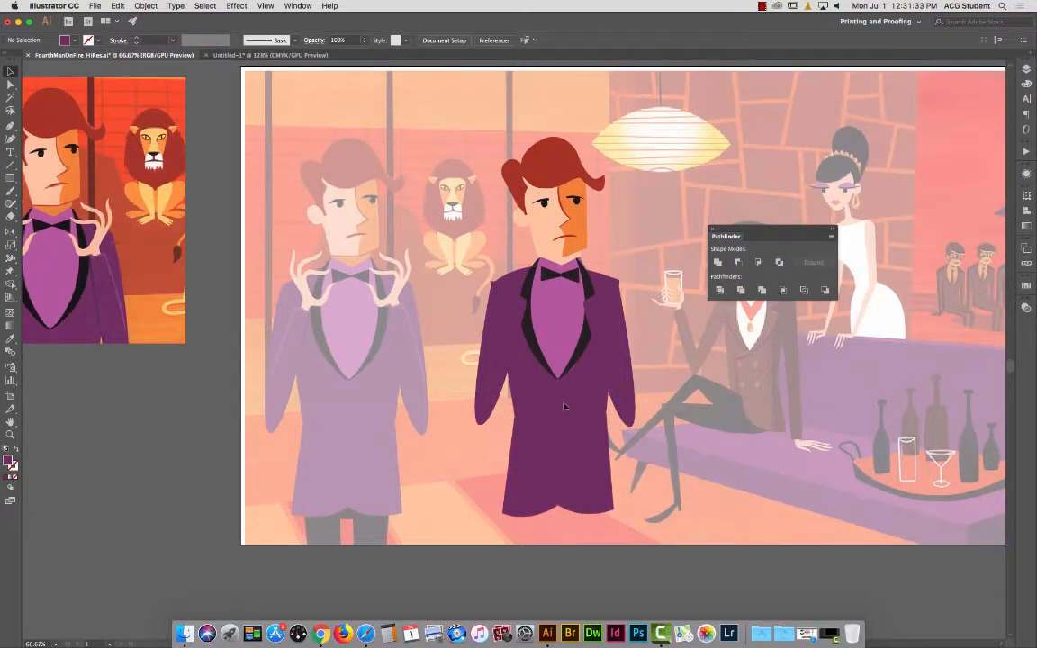
Bring the lapels, shirt, bow tie and neck to the front so they sit over the sleeves.
drag(563, 402, 529, 290)
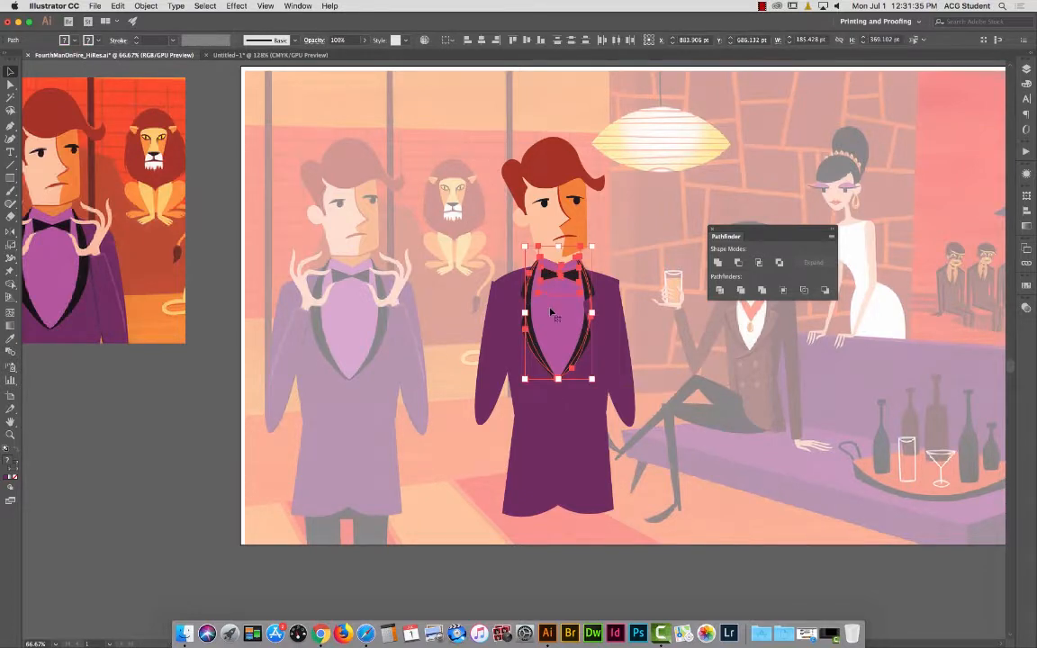
key(super+shift+])
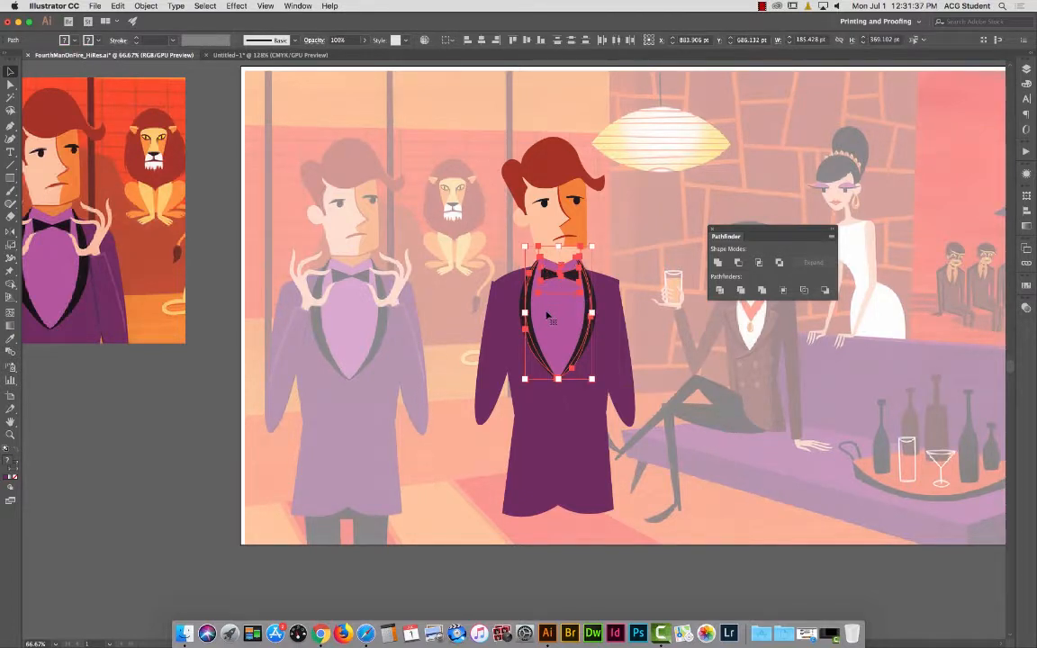
click(589, 462)
Nudge the traced figure's sleeve on the image's left side slightly inward and down against the jacket.
drag(499, 320, 501, 323)
click(418, 286)
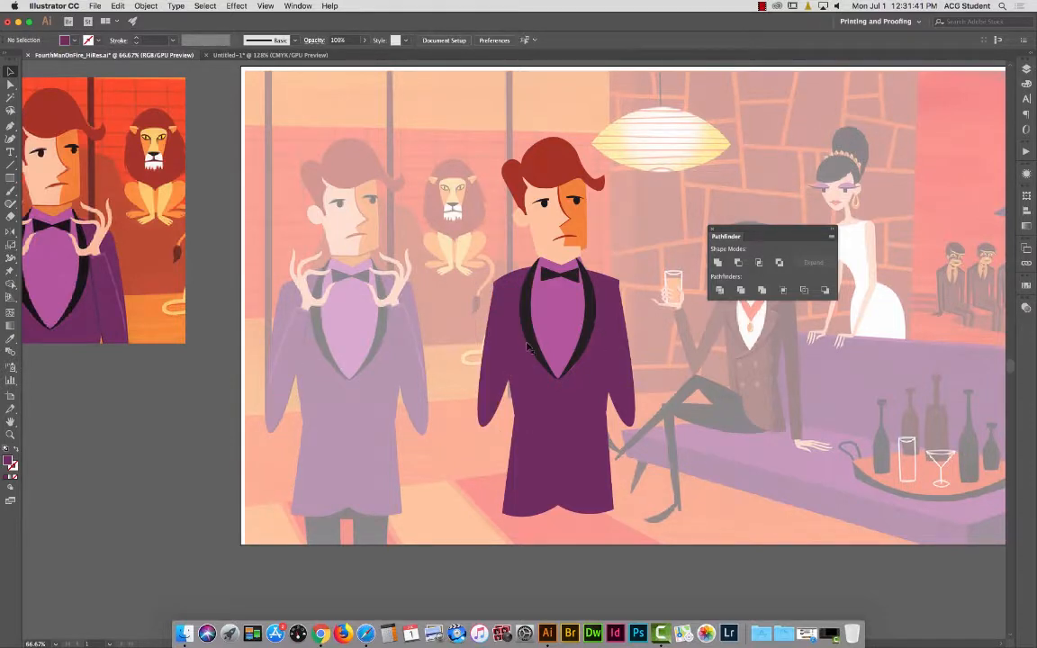
click(483, 315)
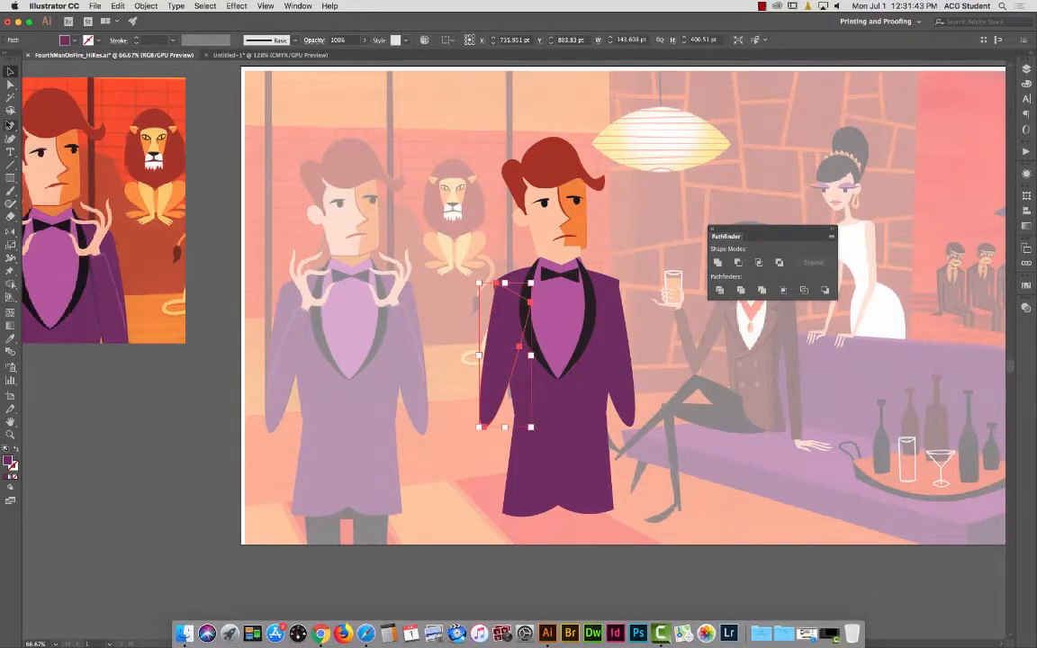
Draw an open curved Pen line of about 67 × 212 pt along the highlight on the faded man's left-hand sleeve.
click(10, 124)
click(294, 308)
drag(270, 385, 268, 403)
super+click(125, 417)
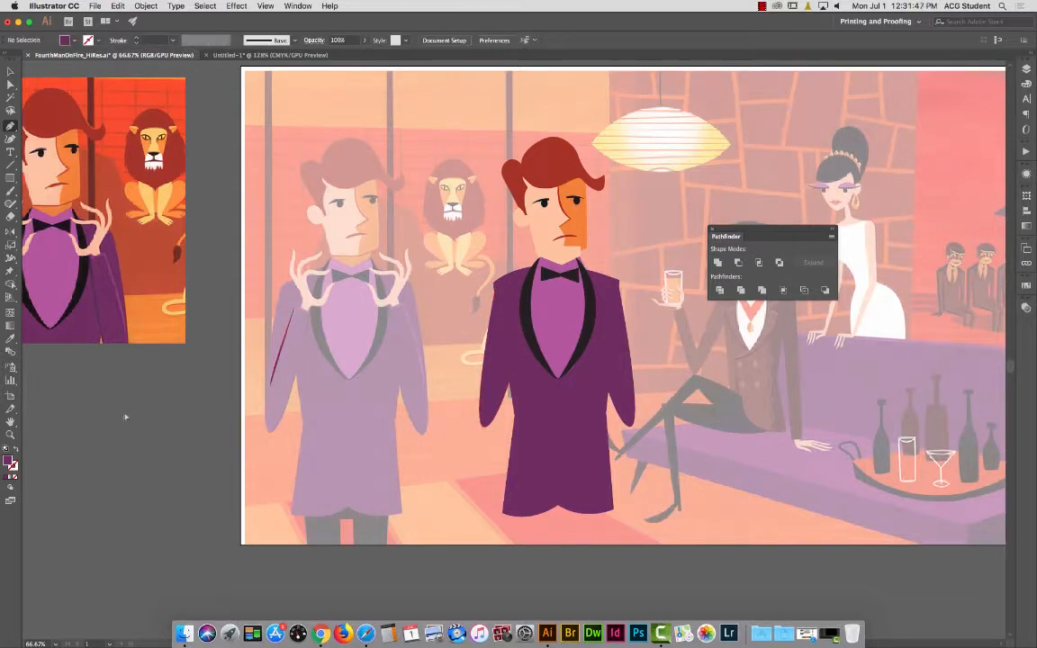
super+click(282, 353)
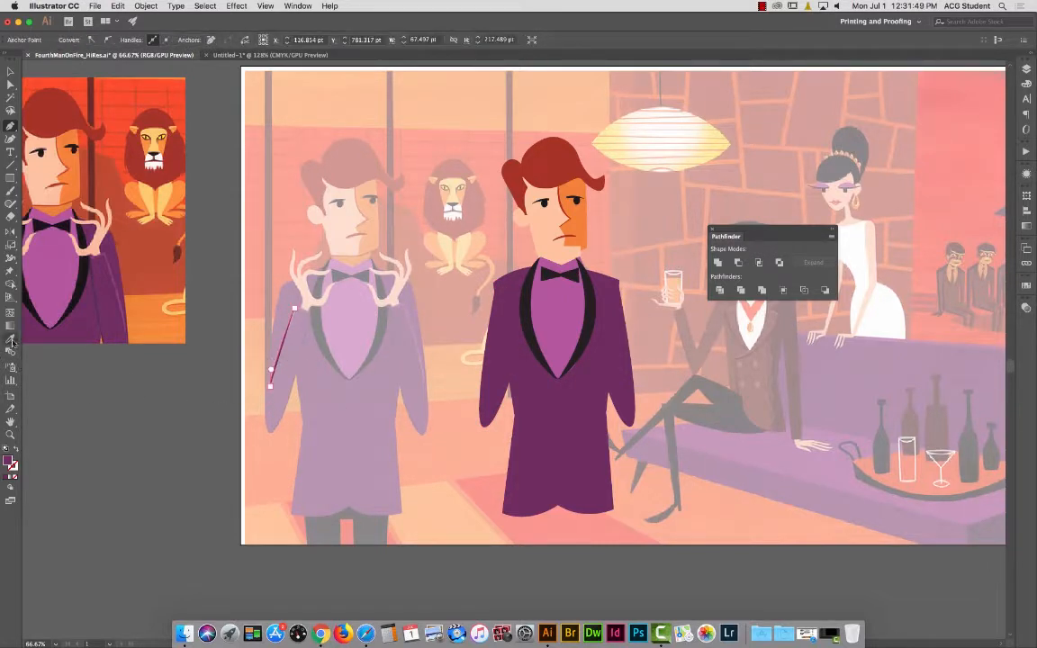
Give the sleeve highlight path the bright magenta sampled from the shirt in the full-colour reference.
click(11, 339)
key(super+plus)
key(super+plus)
key(super+plus)
key(super+plus)
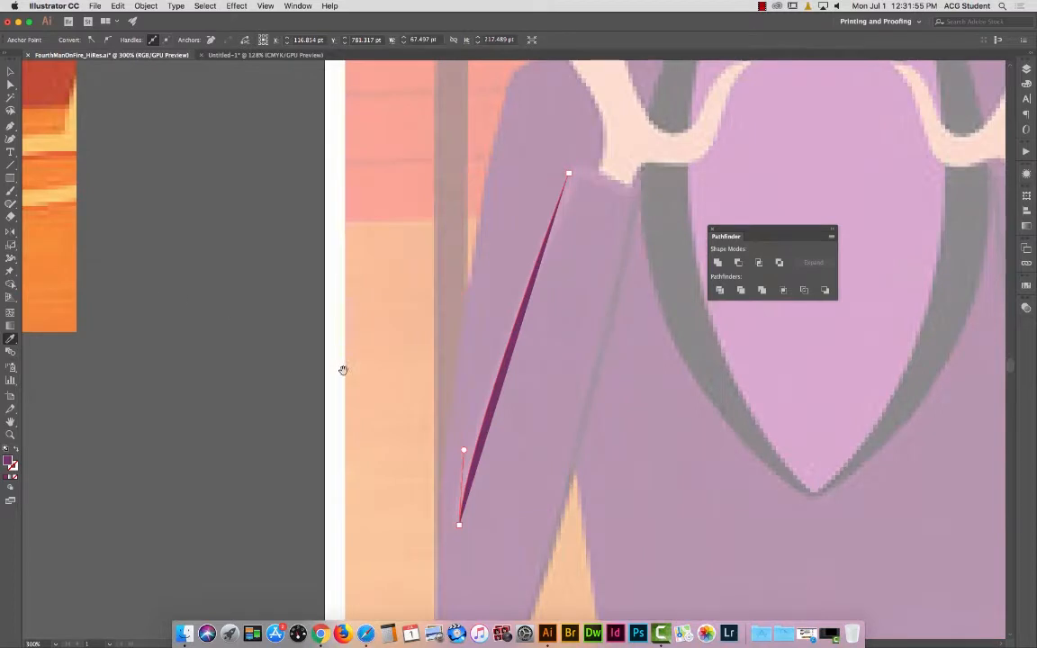
drag(342, 370, 755, 504)
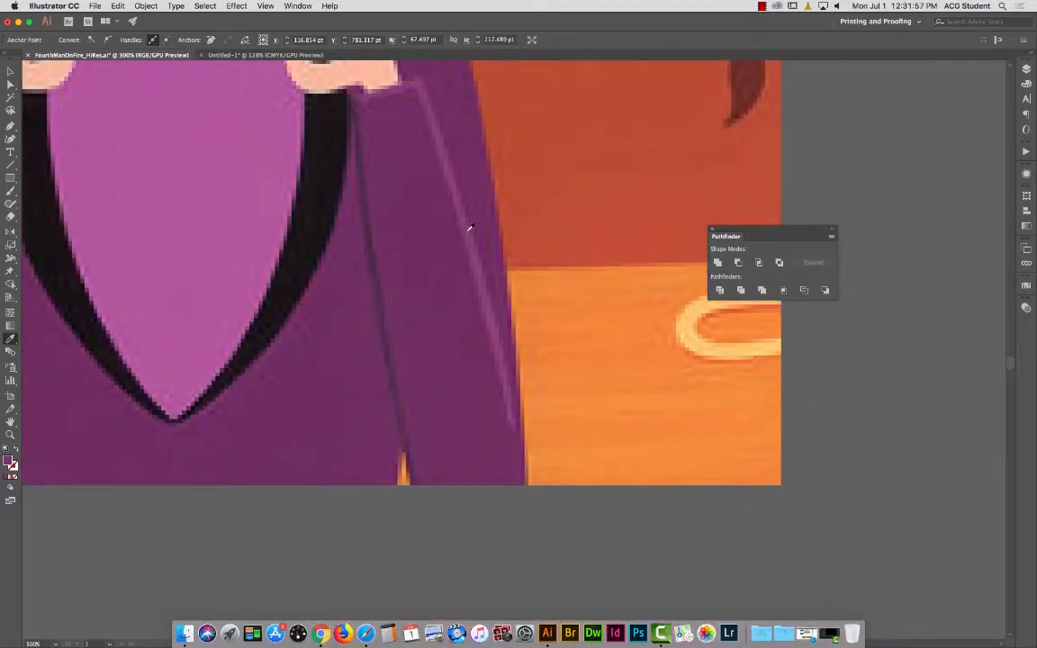
scroll(470, 227, up, 3)
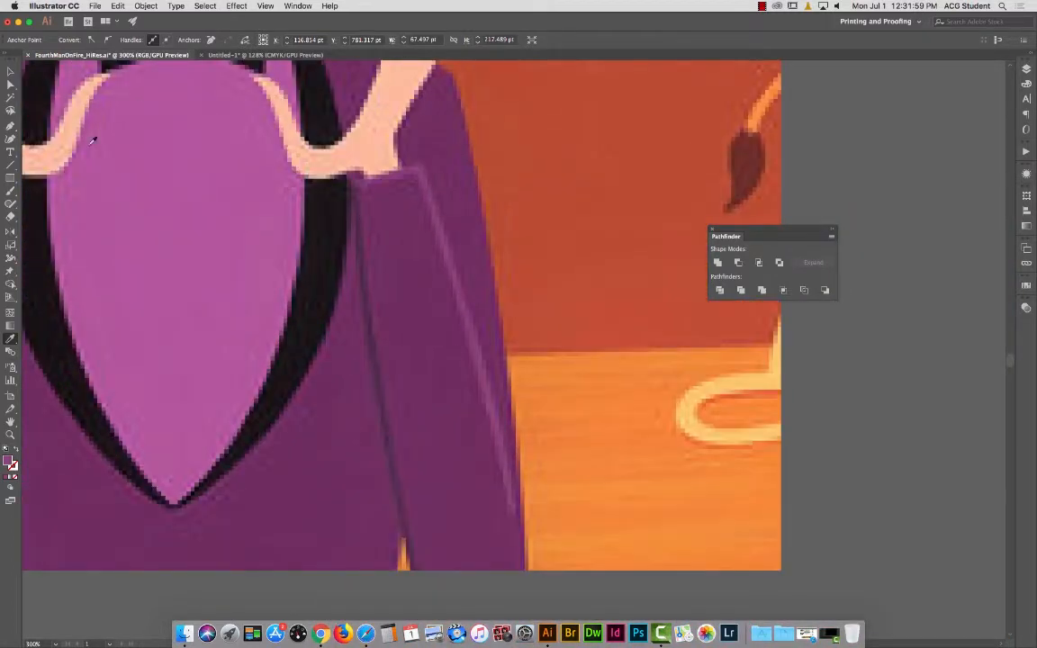
click(162, 200)
click(10, 72)
drag(882, 399, 289, 224)
key(super+minus)
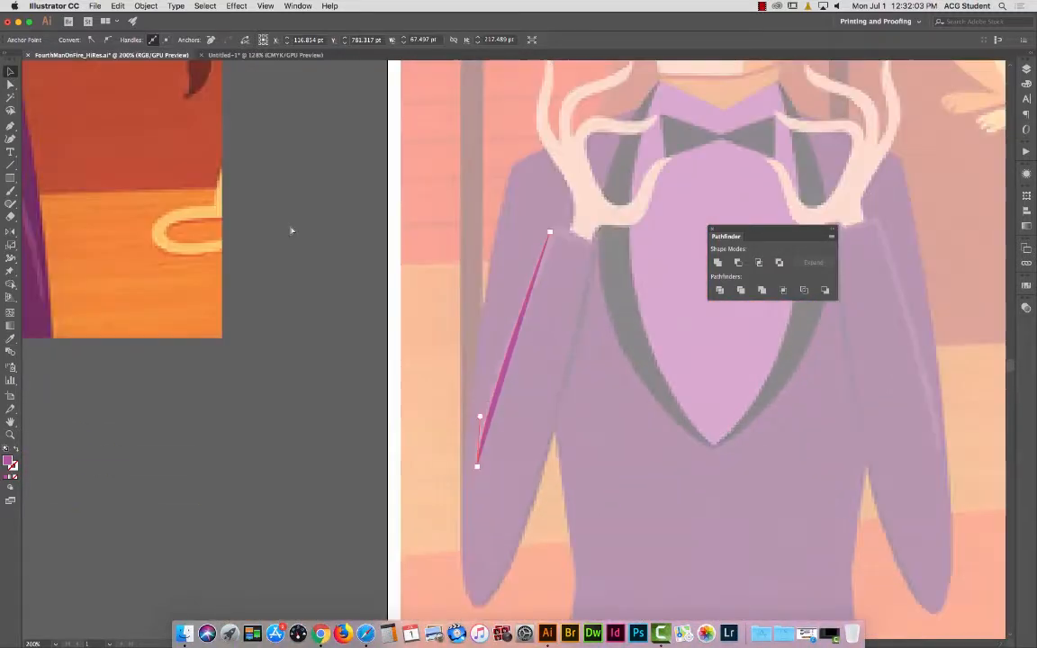
key(super+minus)
key(super+minus)
key(super+minus)
key(super+minus)
drag(456, 299, 364, 286)
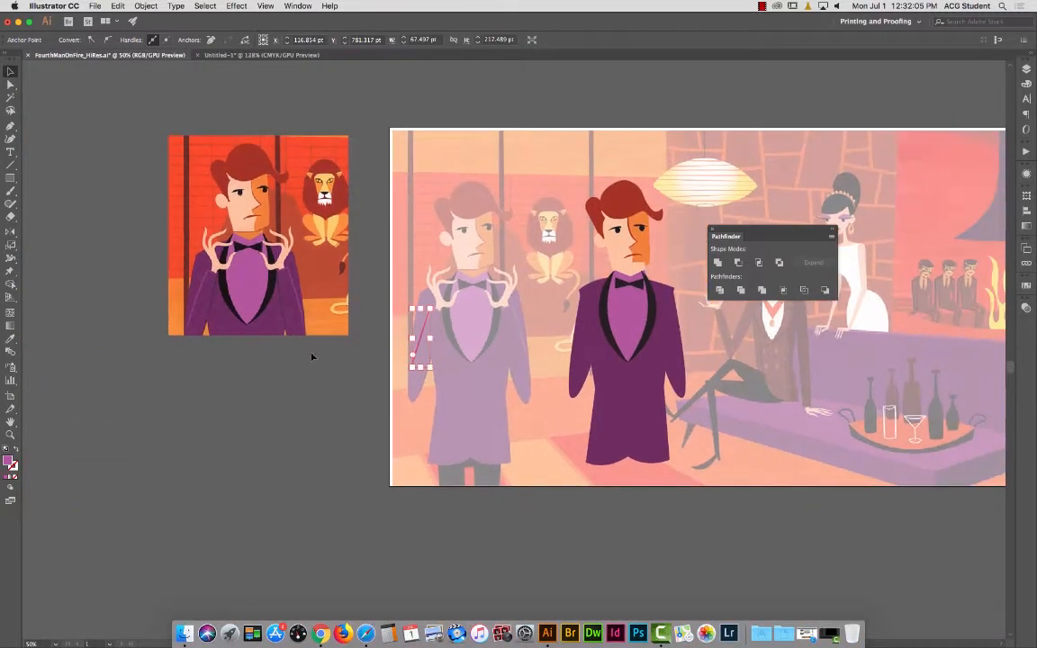
Change the sleeve highlight path to a 1 pt magenta stroke with no fill.
click(14, 467)
click(5, 476)
click(15, 478)
click(42, 82)
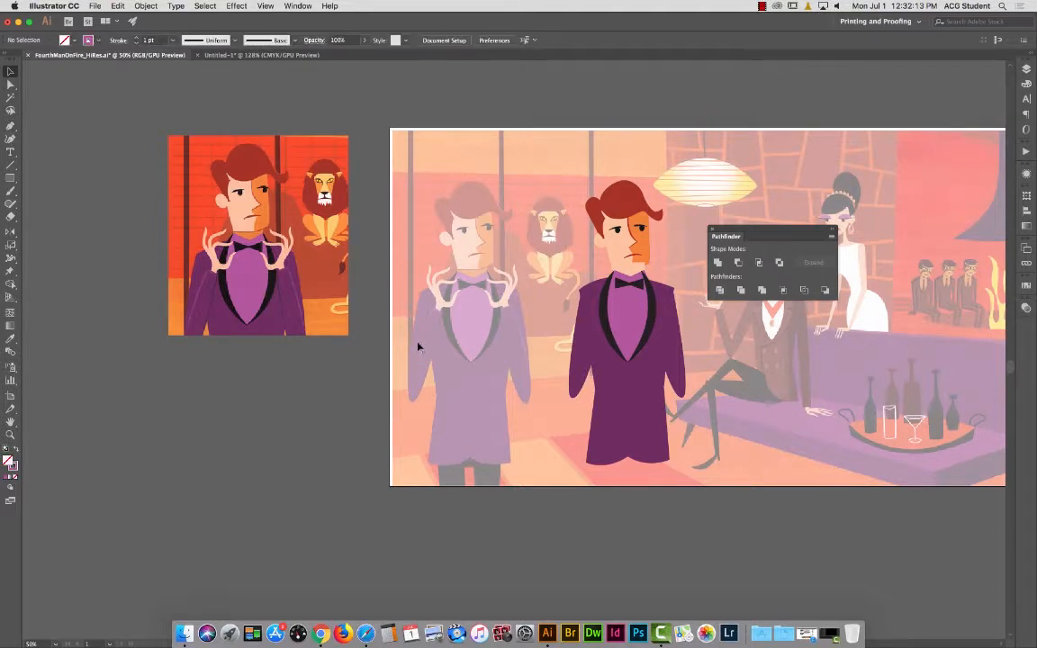
Set the stroke of the highlight line on the traced figure's left-hand sleeve to 3 pt.
click(581, 350)
click(326, 450)
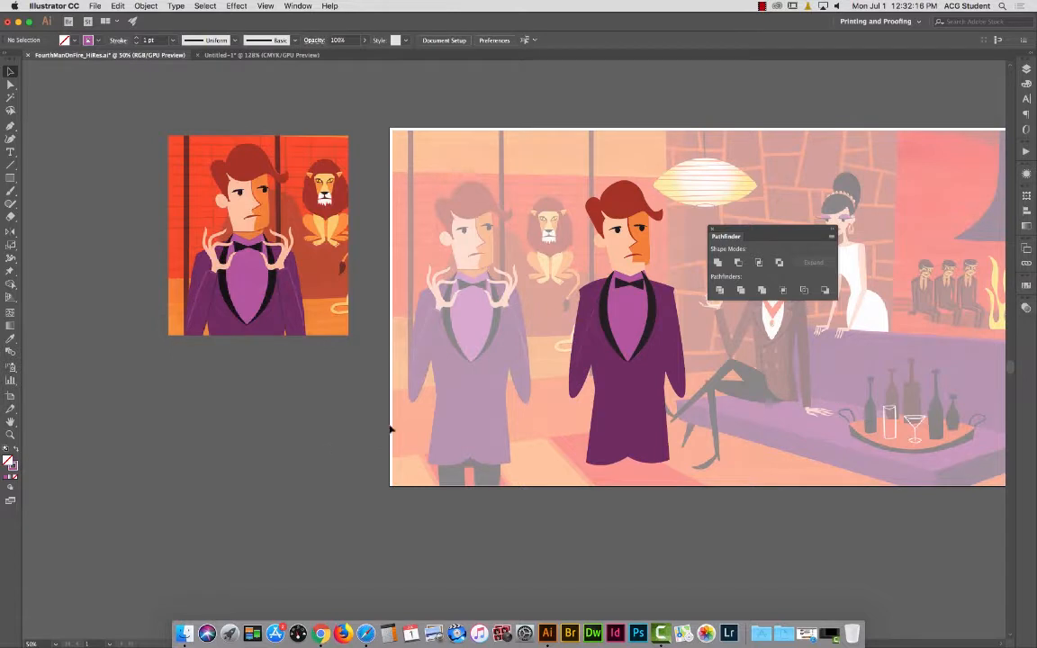
click(585, 340)
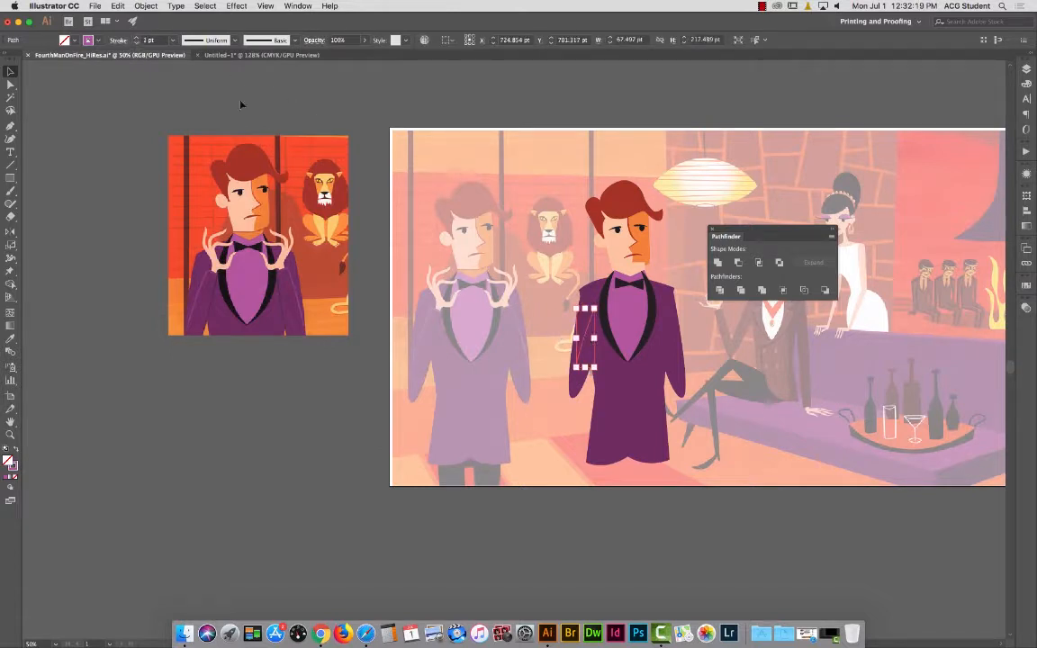
click(292, 120)
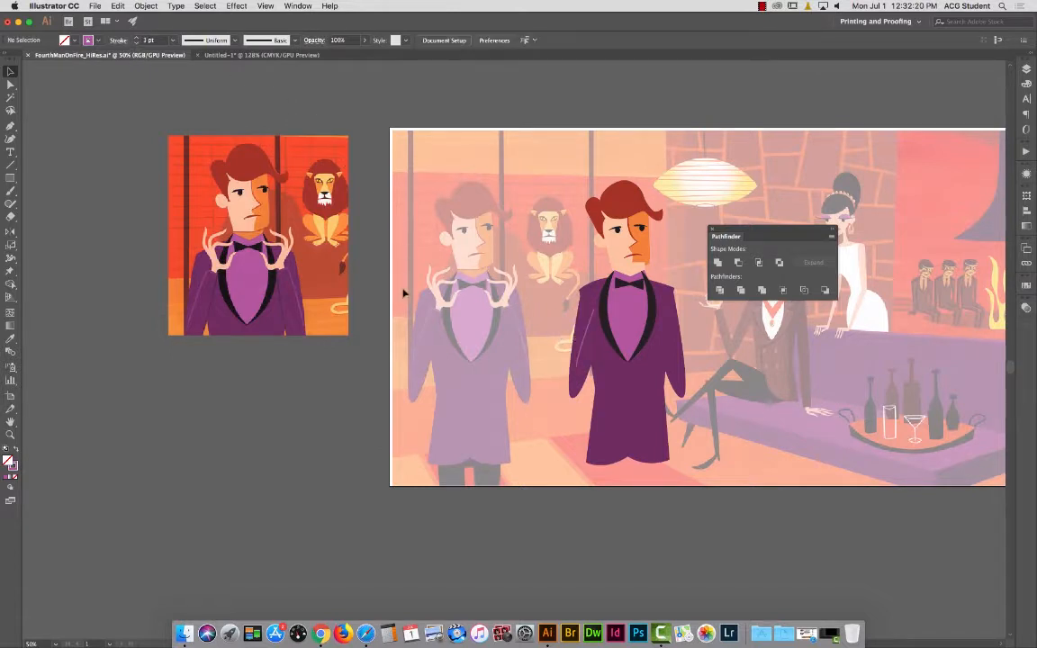
Reflect a copy of the sleeve highlight line across the jacket onto the figure's other sleeve.
click(588, 331)
click(11, 231)
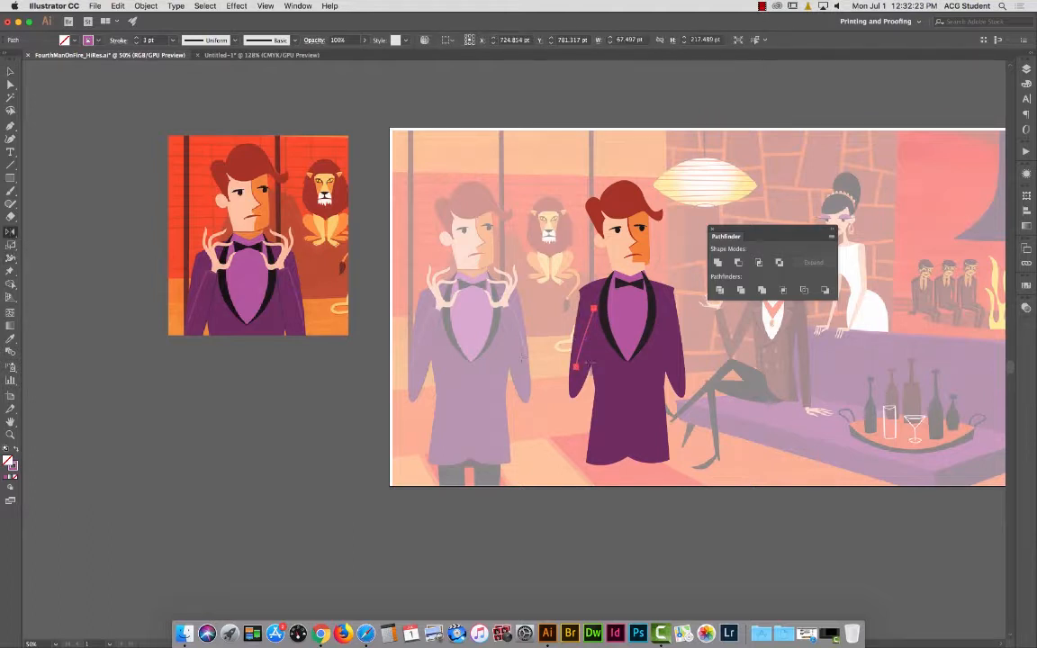
drag(592, 326, 671, 327)
click(10, 71)
click(124, 158)
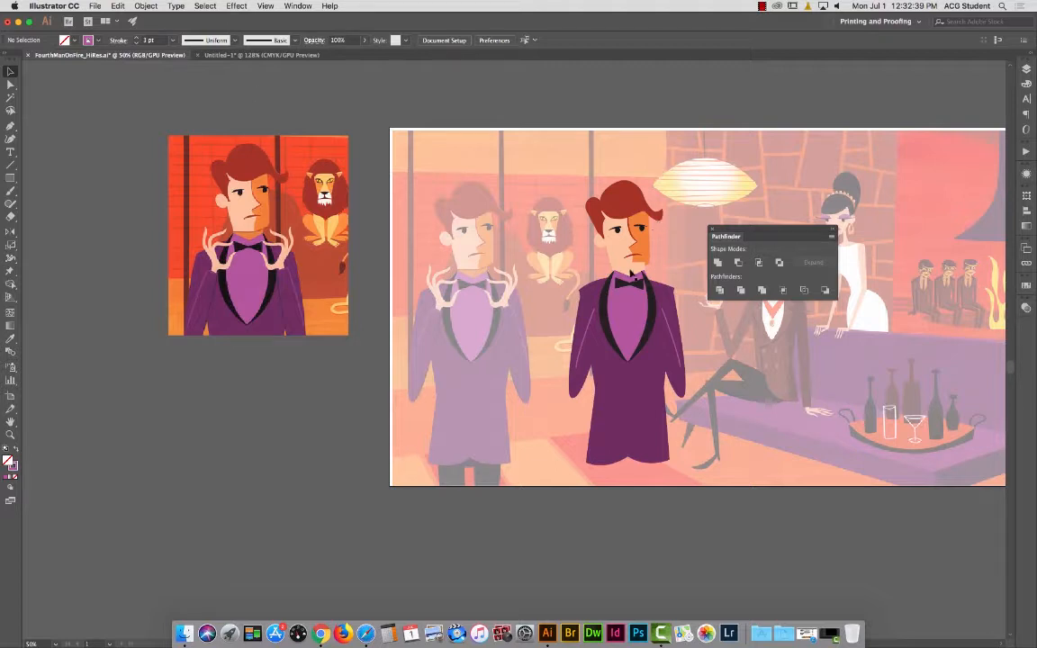
Try to move the traced figure off the artboard to the far side of the full-colour reference.
click(630, 270)
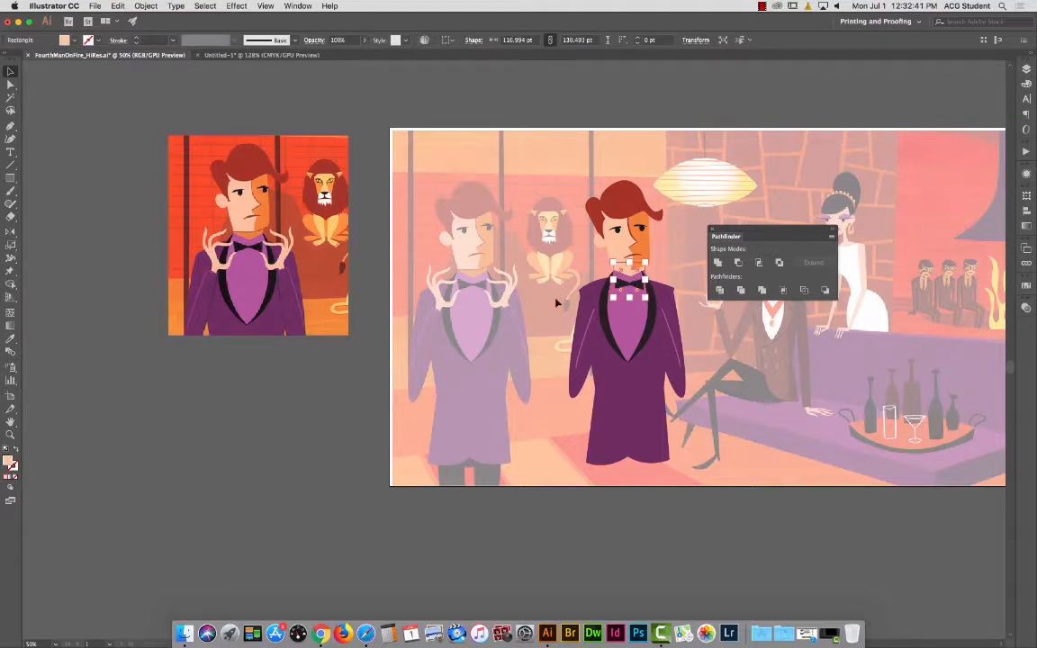
drag(651, 337, 126, 349)
scroll(472, 436, left, 5)
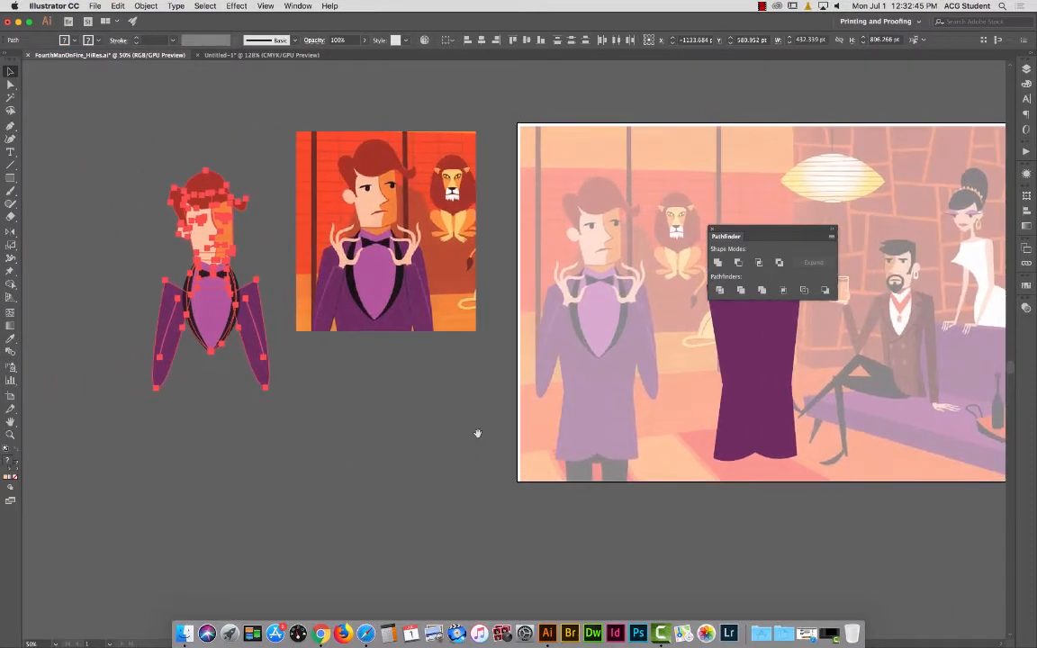
key(super+z)
Unlock all objects and place a copy of the whole traced figure on the pasteboard left of the full-colour reference.
click(146, 7)
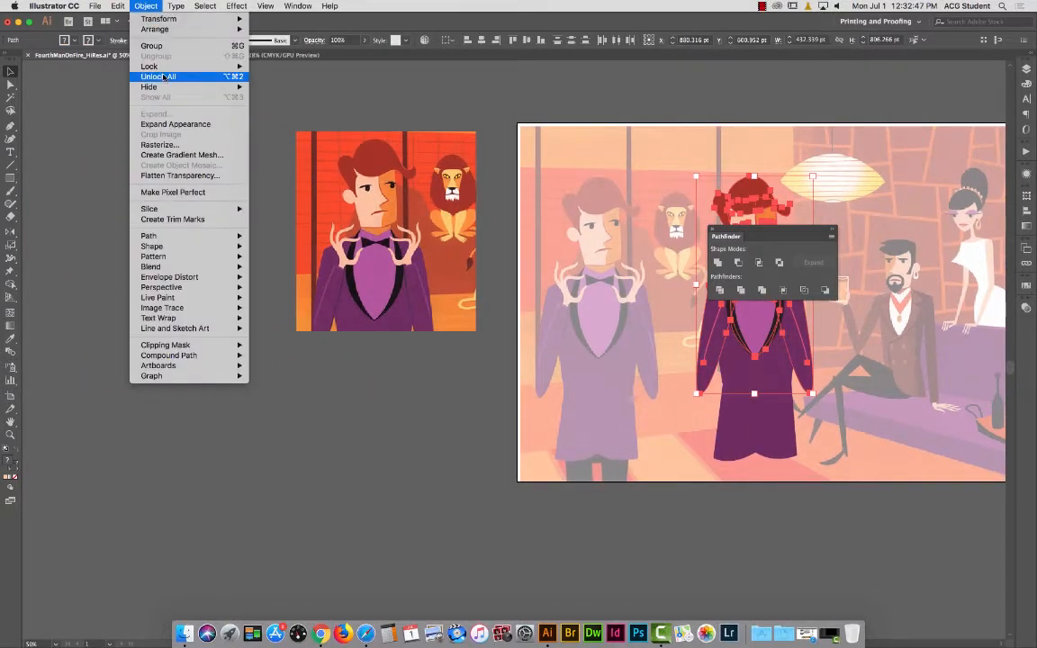
click(171, 77)
scroll(409, 370, right, 4)
click(658, 348)
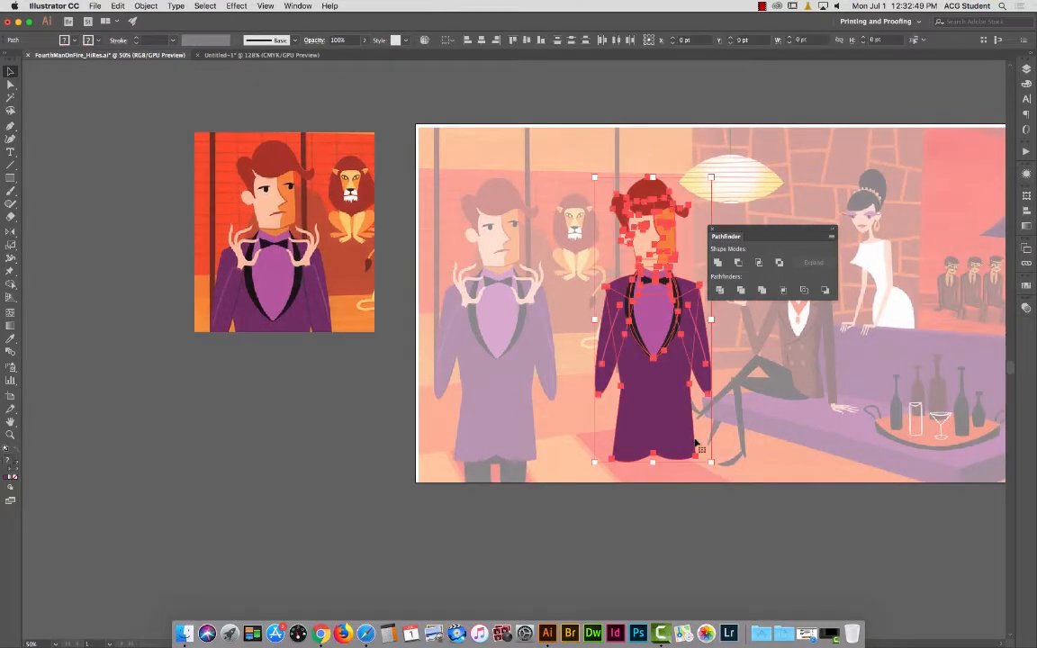
right_click(659, 347)
click(197, 352)
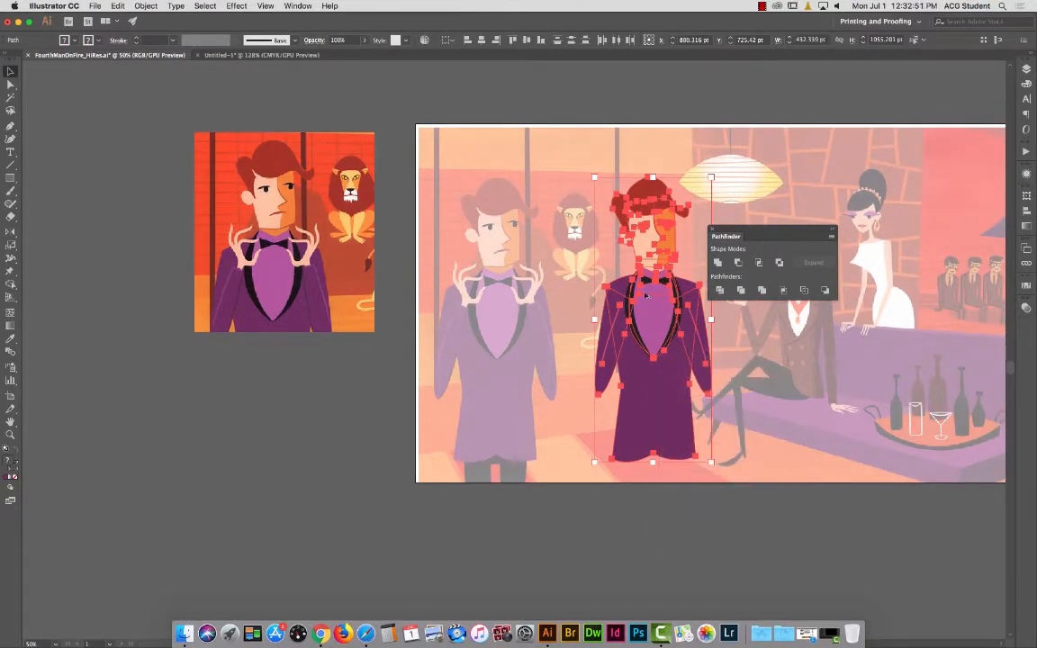
drag(673, 296, 91, 297)
click(276, 412)
scroll(275, 412, left, 10)
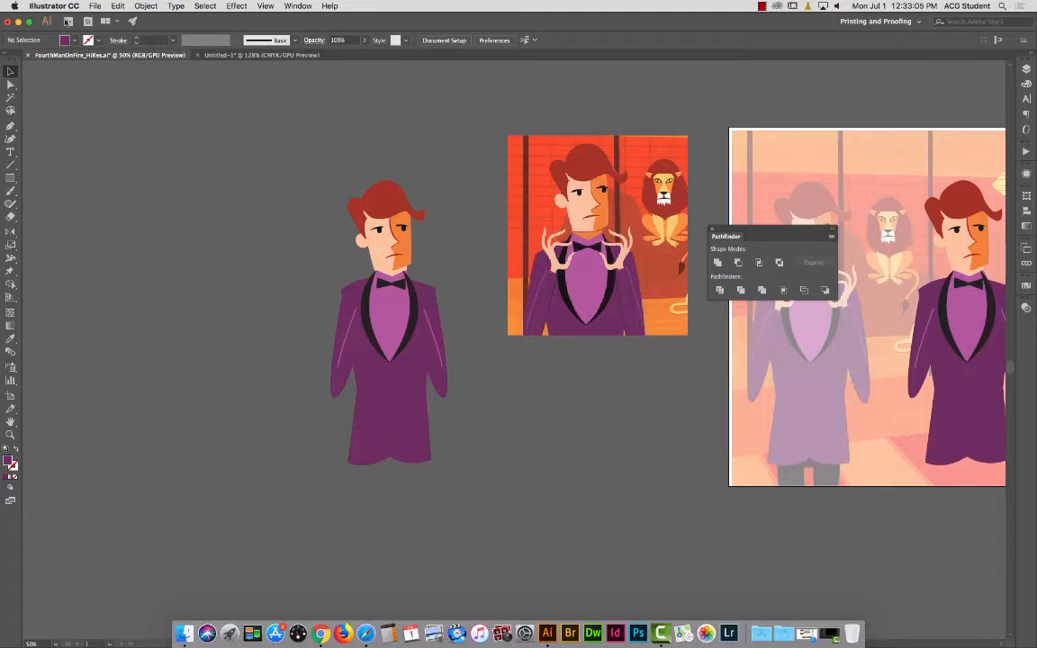
Copy KPCC poster outlined.ai from the poster parts folder on the NO NAME drive to the desktop.
click(18, 22)
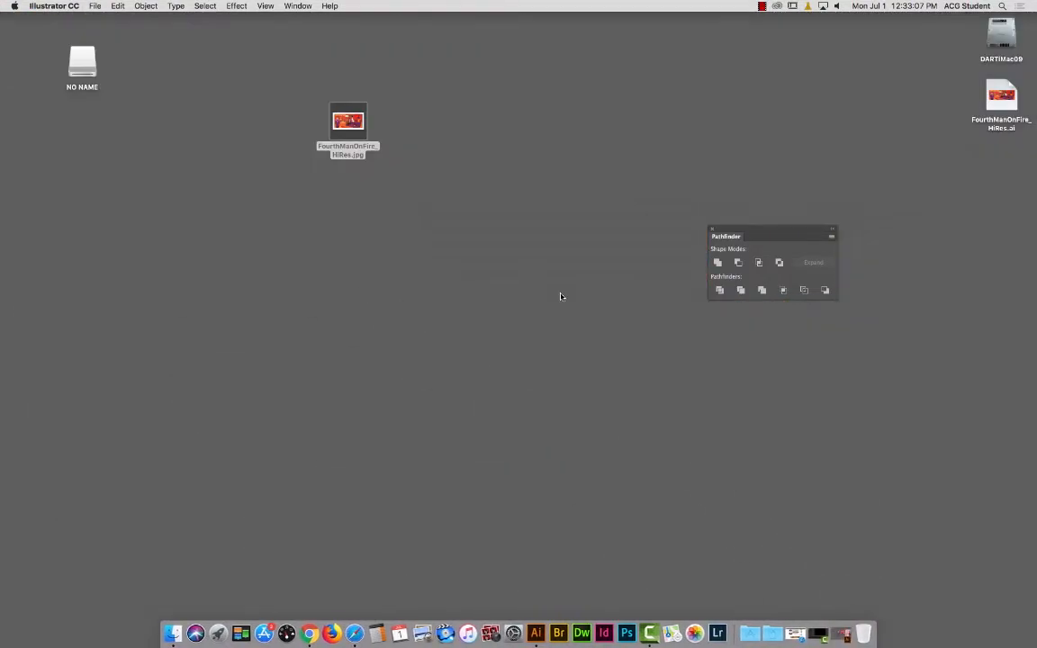
double_click(86, 61)
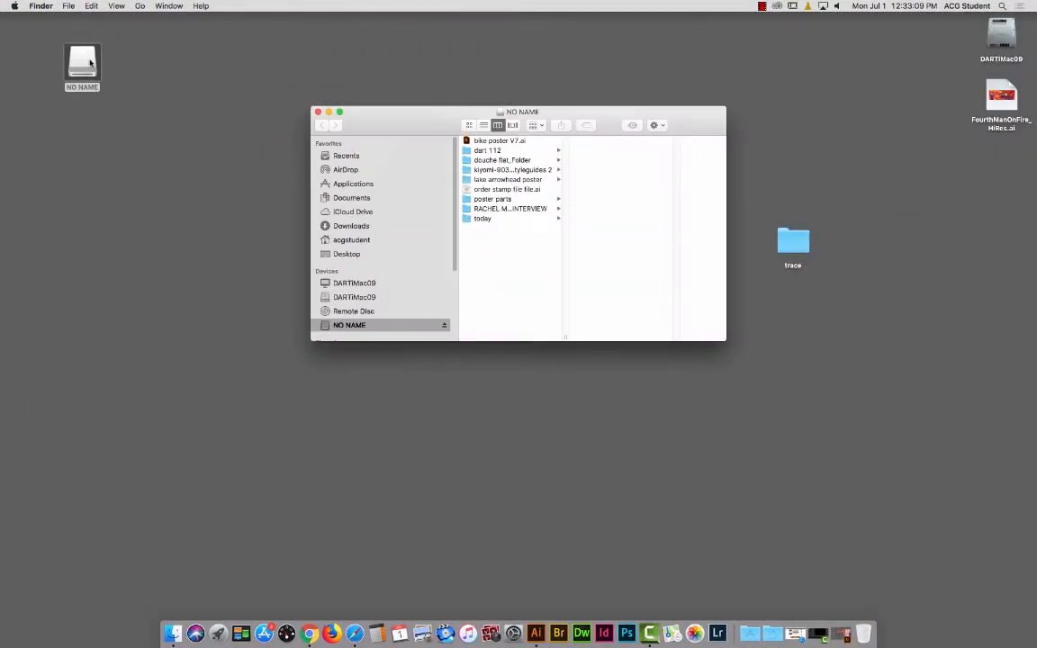
click(468, 200)
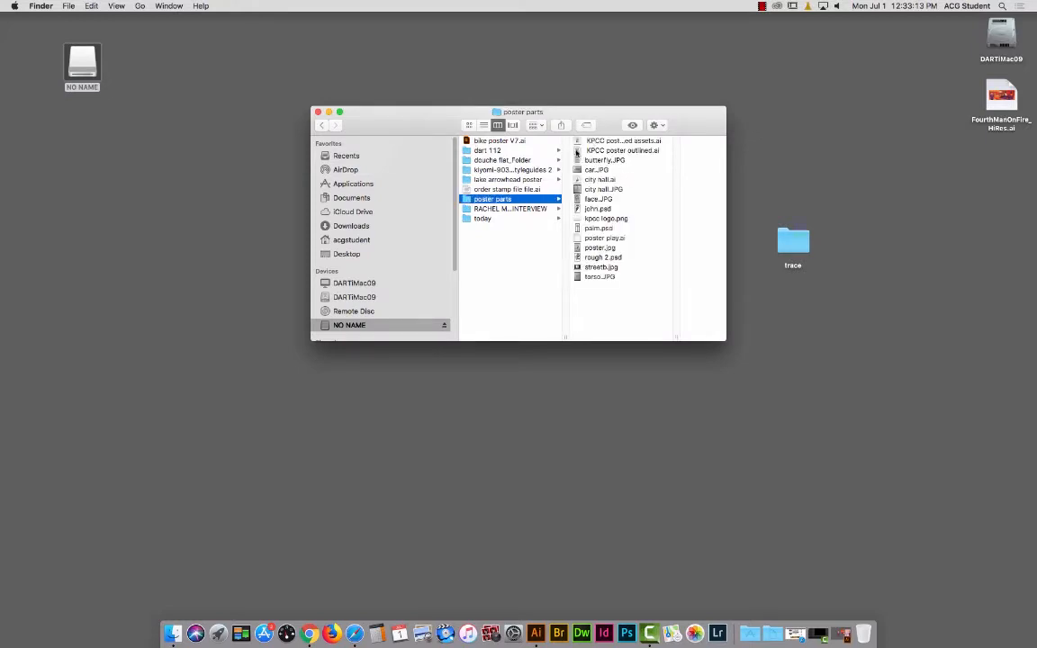
click(577, 151)
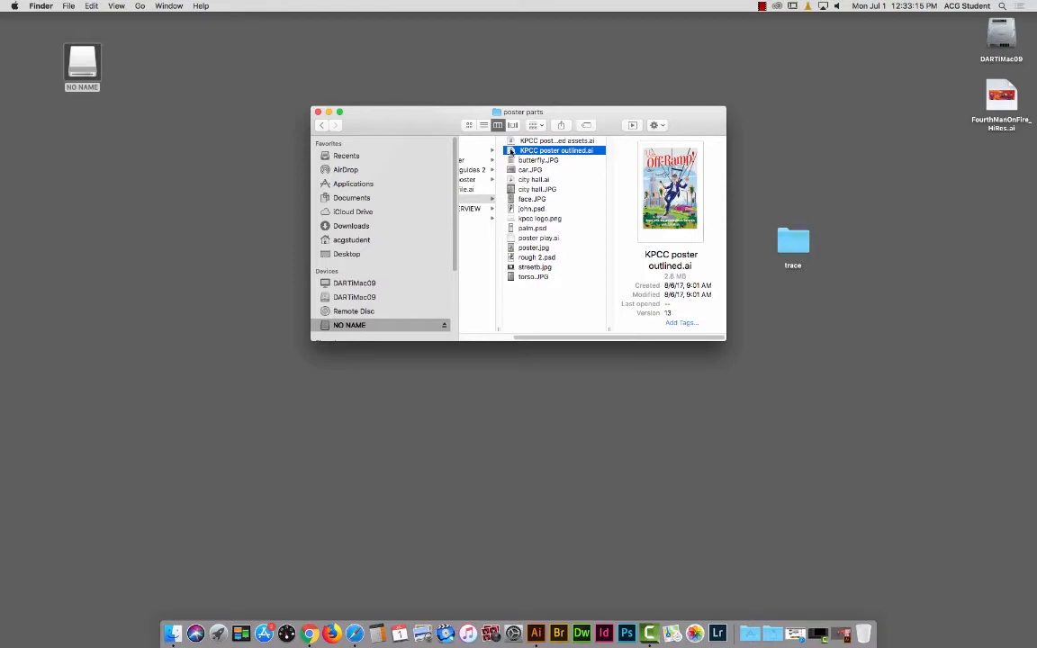
drag(510, 152, 187, 173)
Open the desktop copy of the poster, leaving its missing fonts unresolved, and bring the poster into the centre of view.
double_click(191, 184)
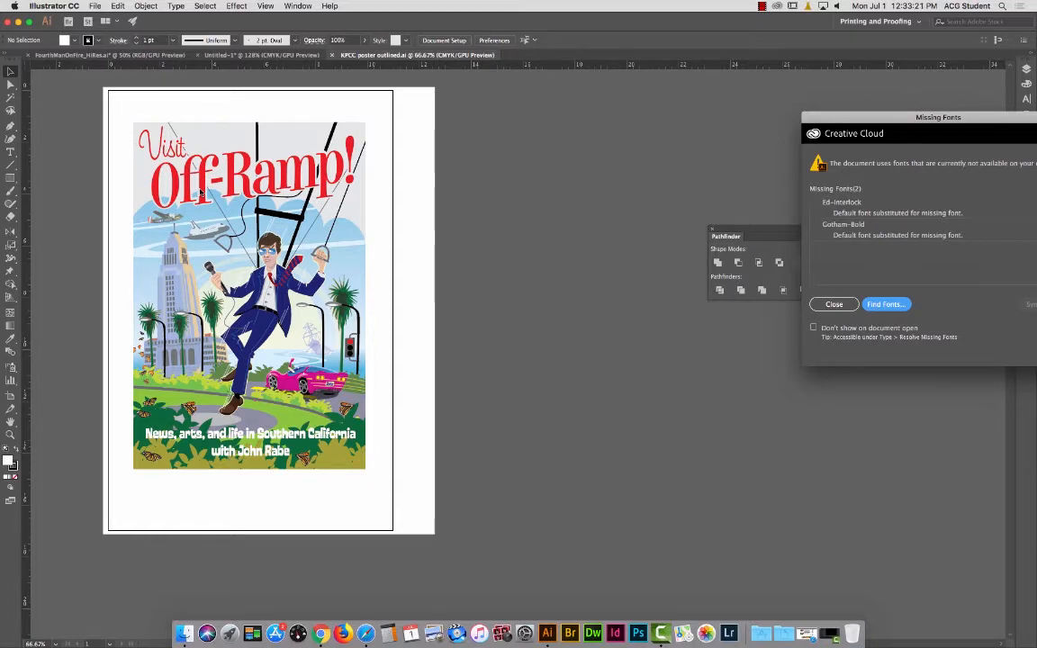
drag(917, 130, 637, 125)
click(555, 299)
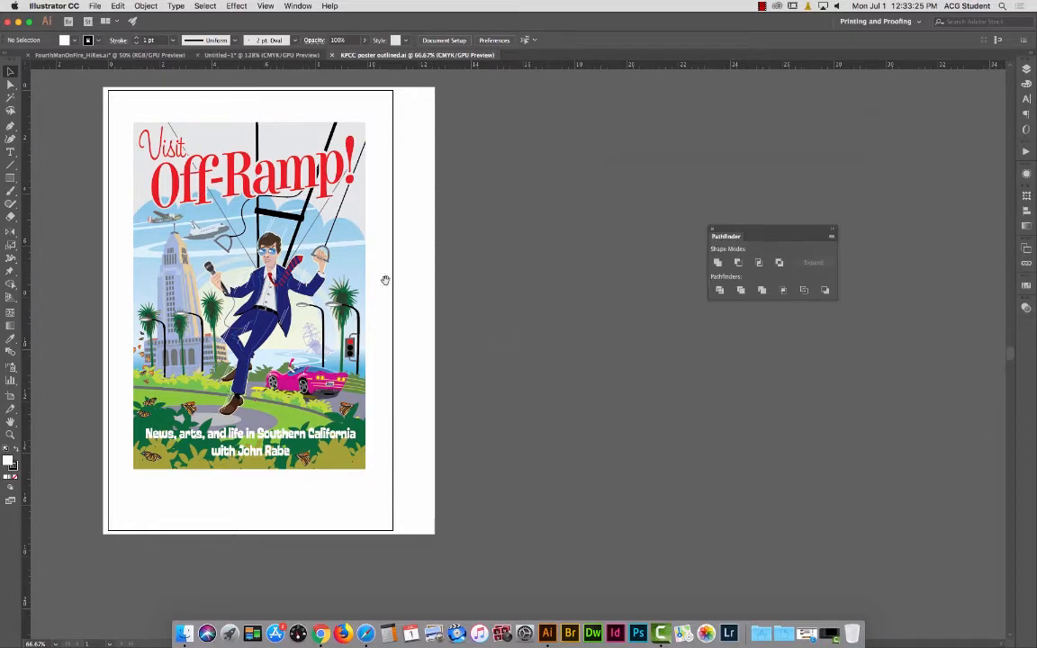
drag(384, 280, 671, 263)
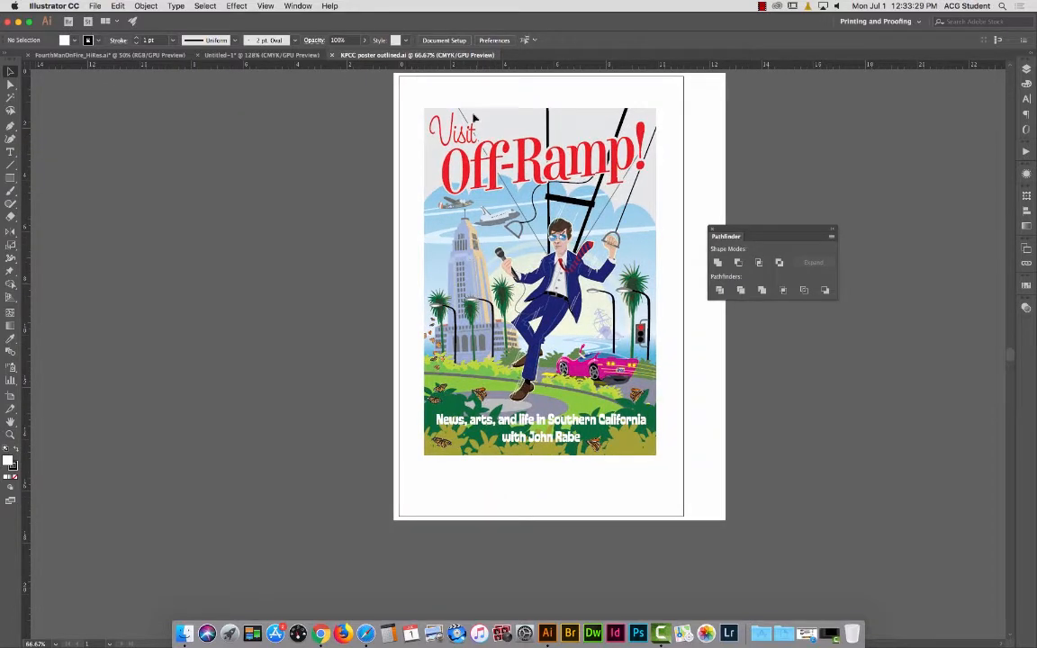
Open city hall.ai from the poster parts folder and return Illustrator to a full-size window.
double_click(414, 20)
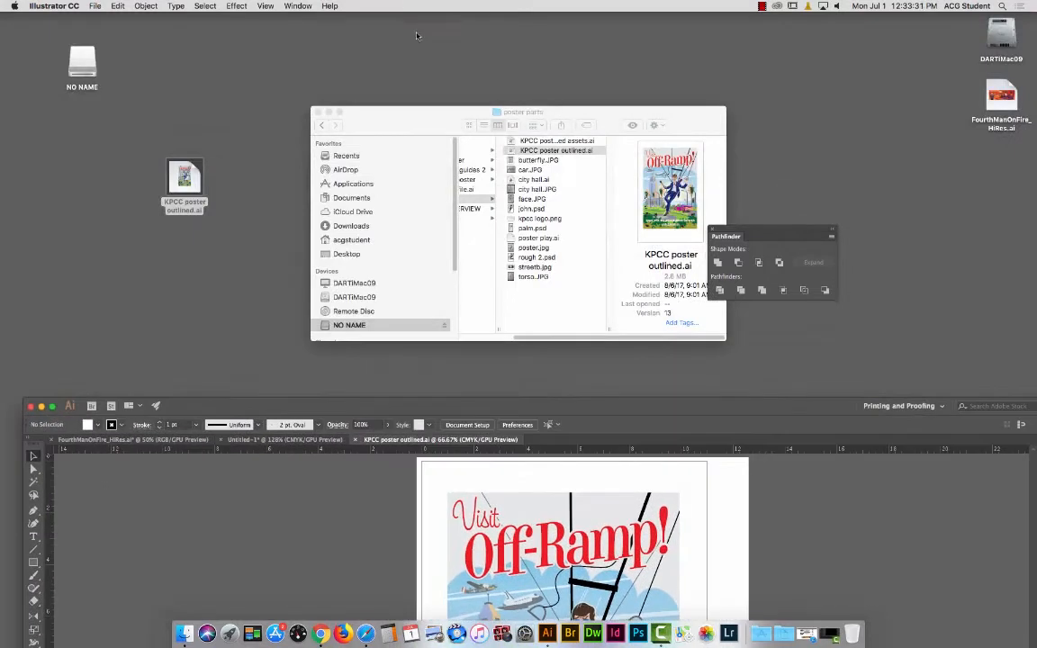
click(431, 114)
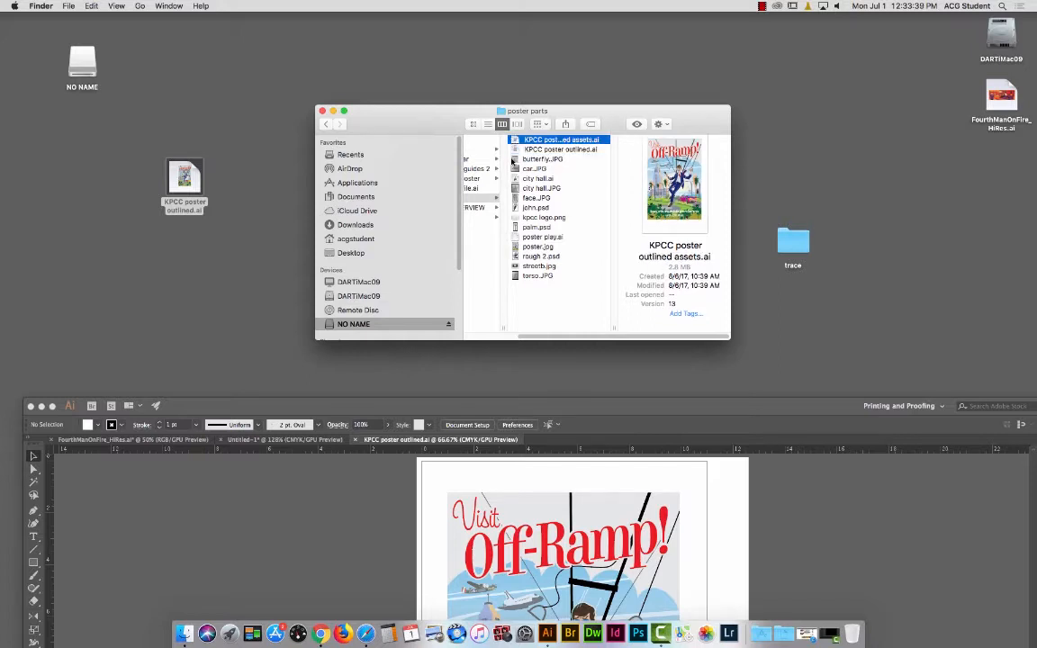
double_click(517, 179)
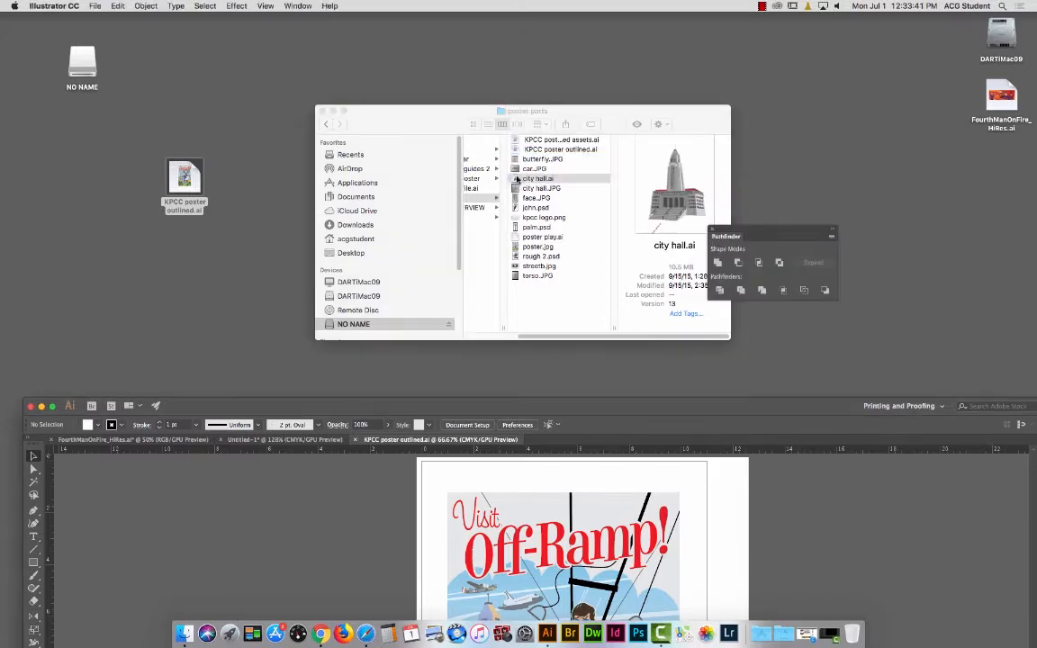
double_click(520, 410)
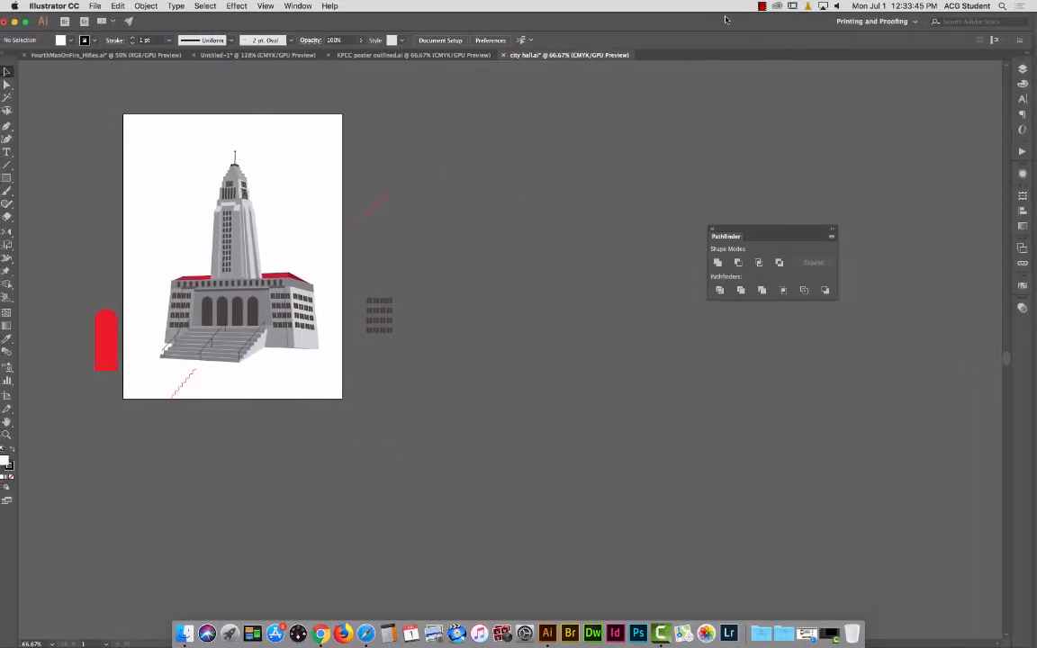
Compare the city hall vector artwork with its pencil sketch by showing Layer 1 and toggling Layer 2's visibility.
click(1023, 69)
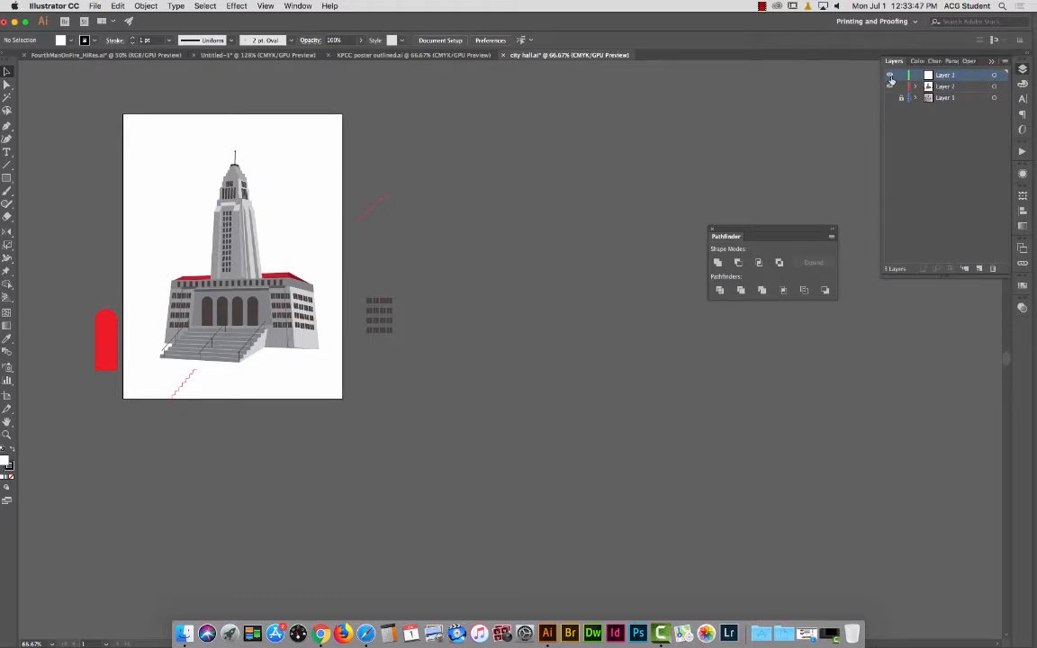
click(890, 86)
click(890, 97)
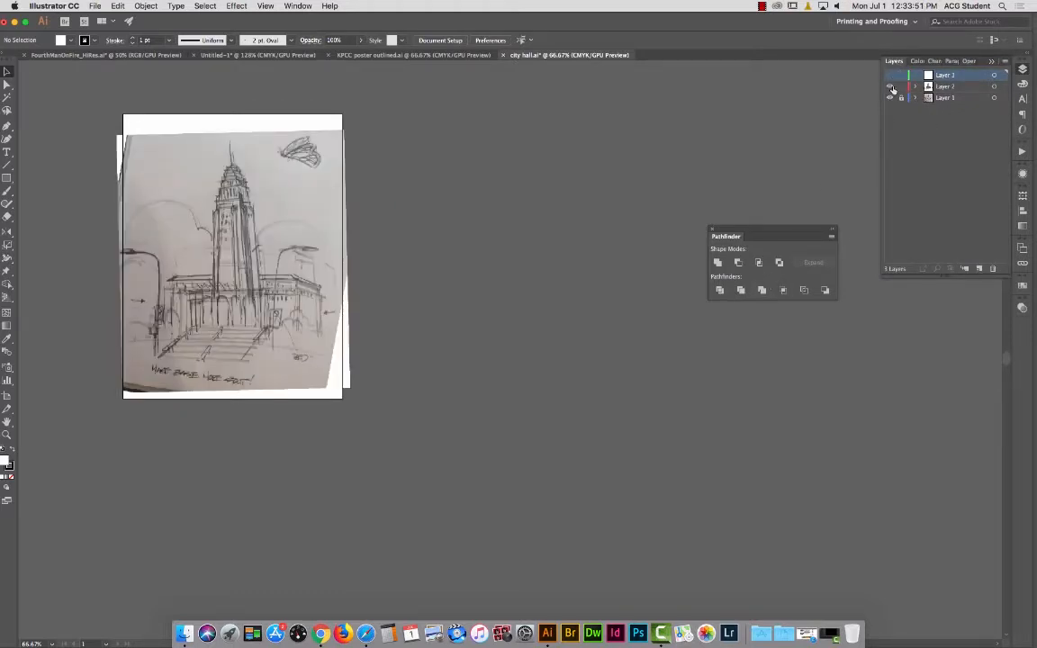
click(891, 86)
click(890, 87)
click(890, 86)
click(891, 86)
click(892, 86)
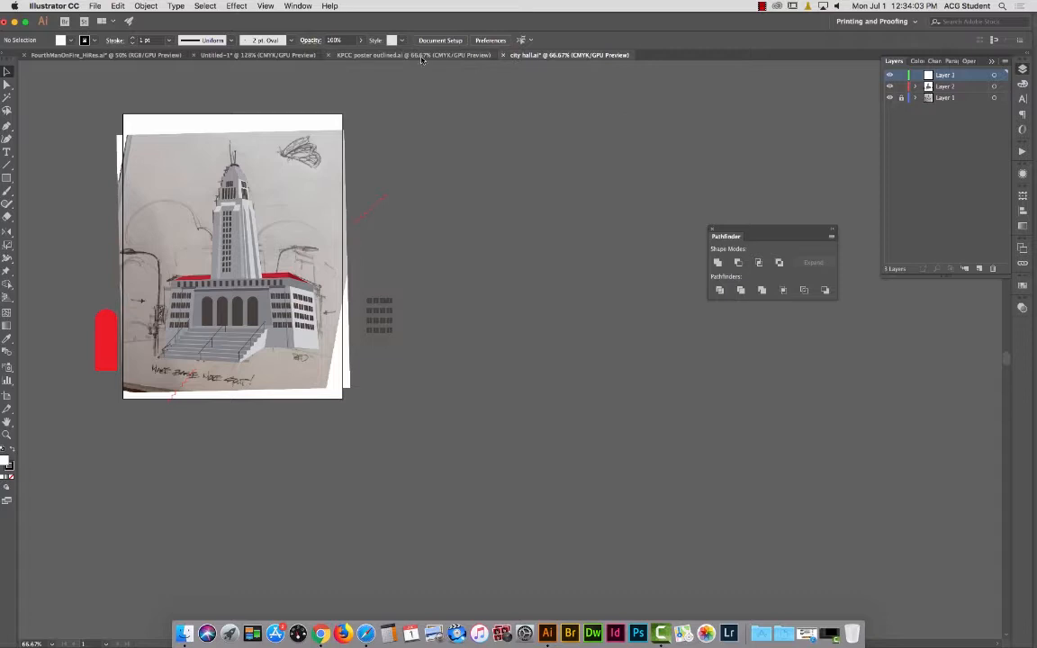
In the KPCC poster outlined.ai document, delete the thin unfilled path just above the man's head.
click(245, 55)
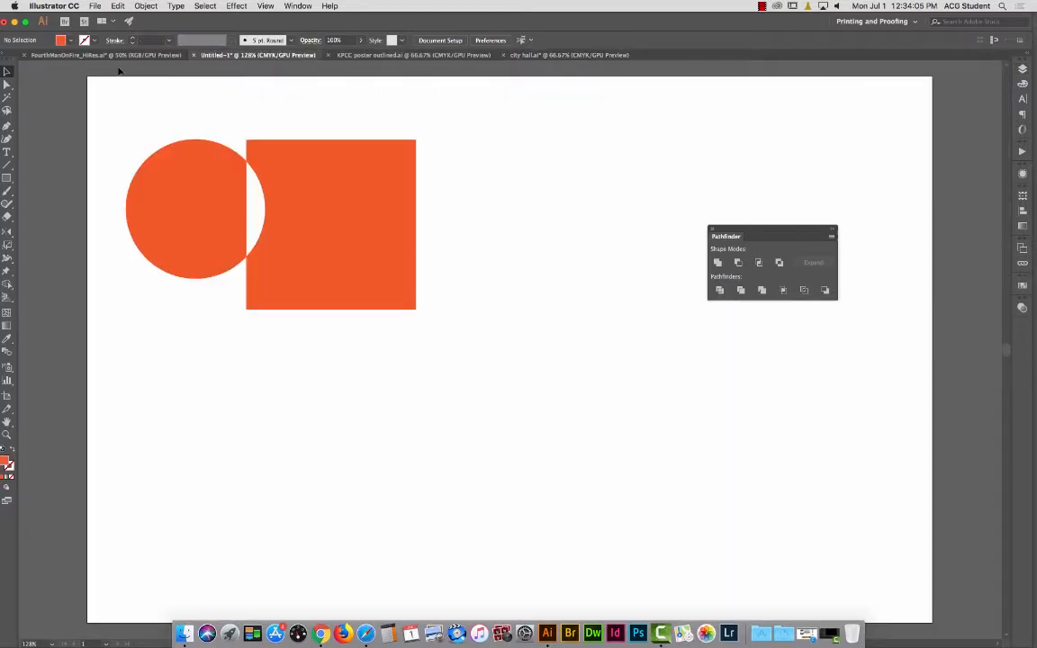
click(527, 55)
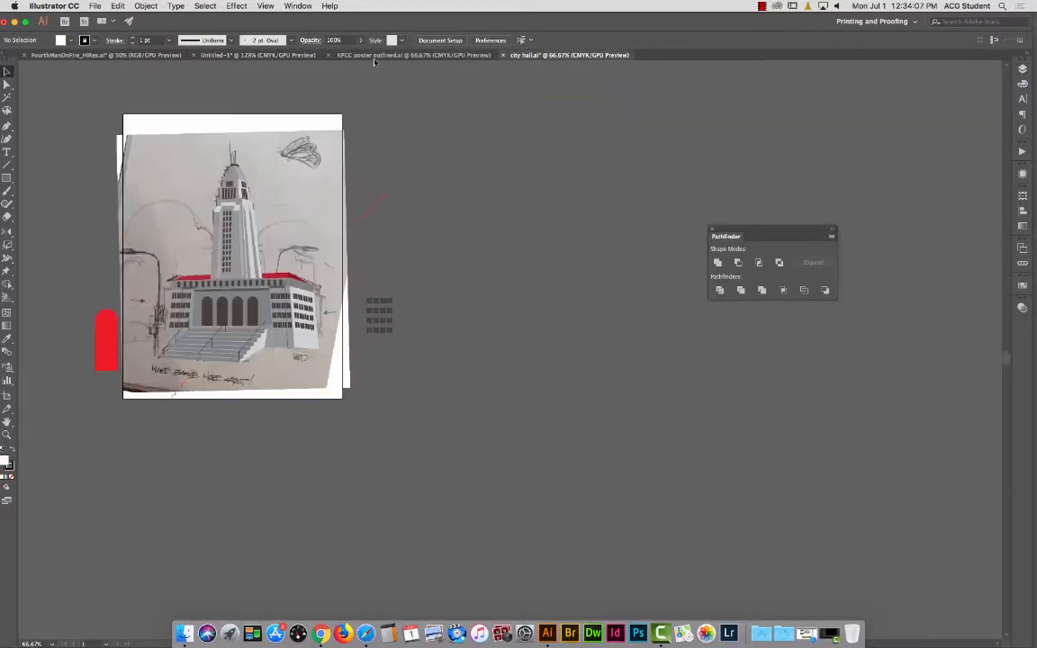
click(376, 56)
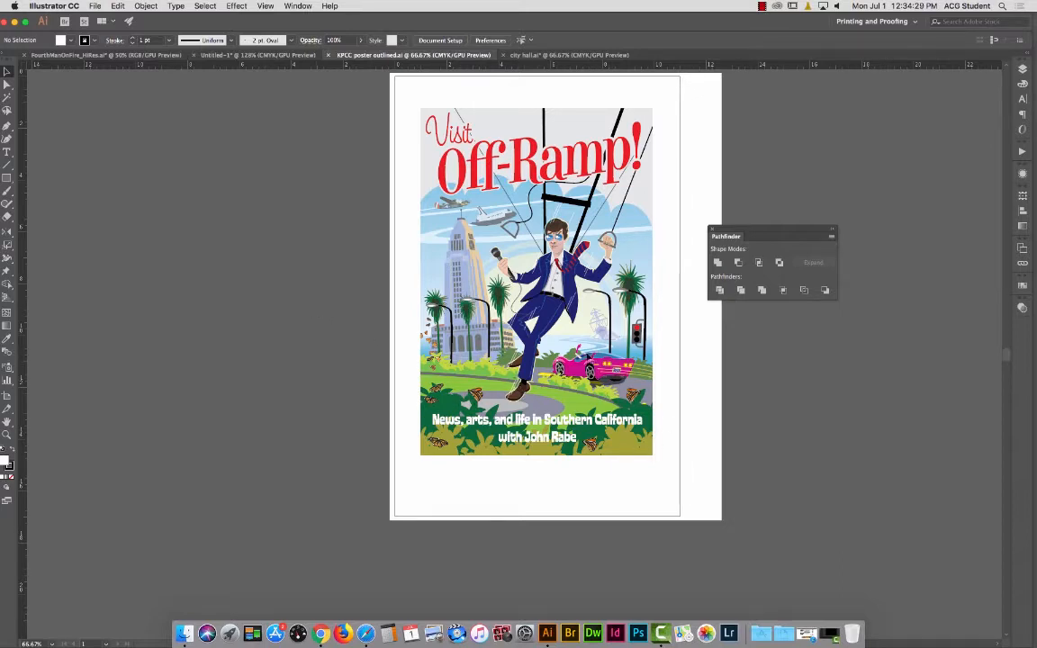
click(591, 365)
click(560, 205)
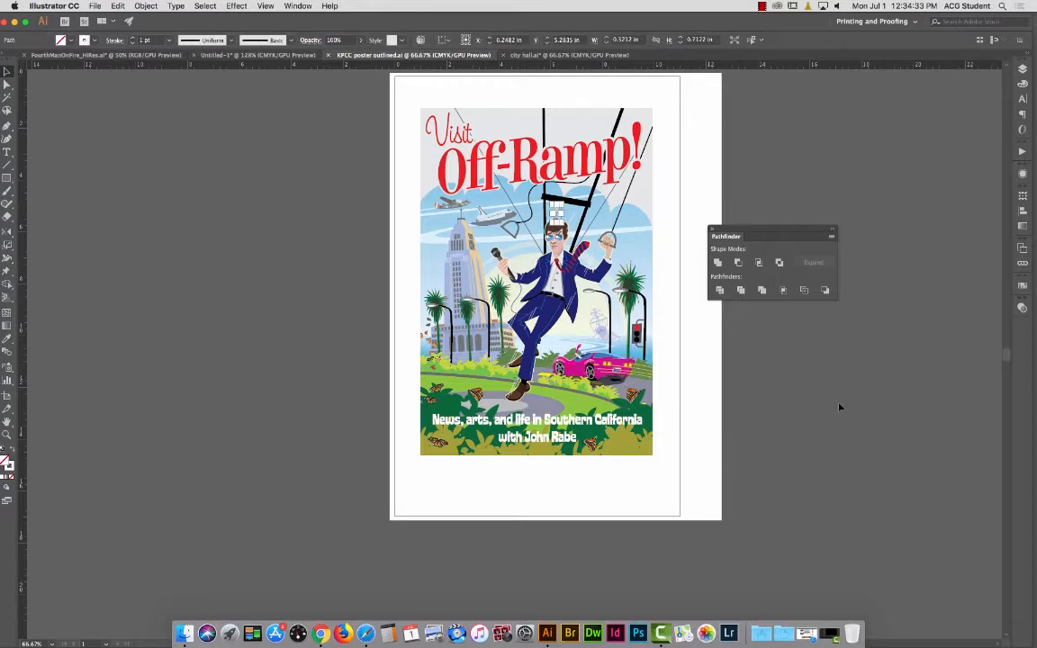
key(Delete)
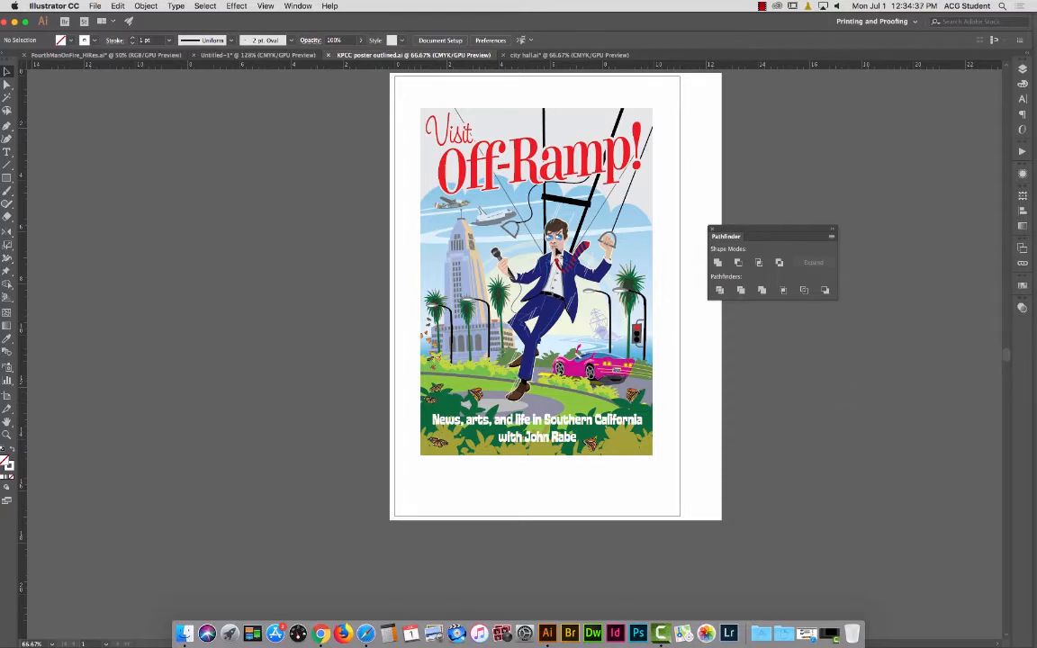
Move the grouped man in the blue suit about 14.8 in right, off the poster onto the empty pasteboard.
click(555, 266)
drag(559, 269, 607, 271)
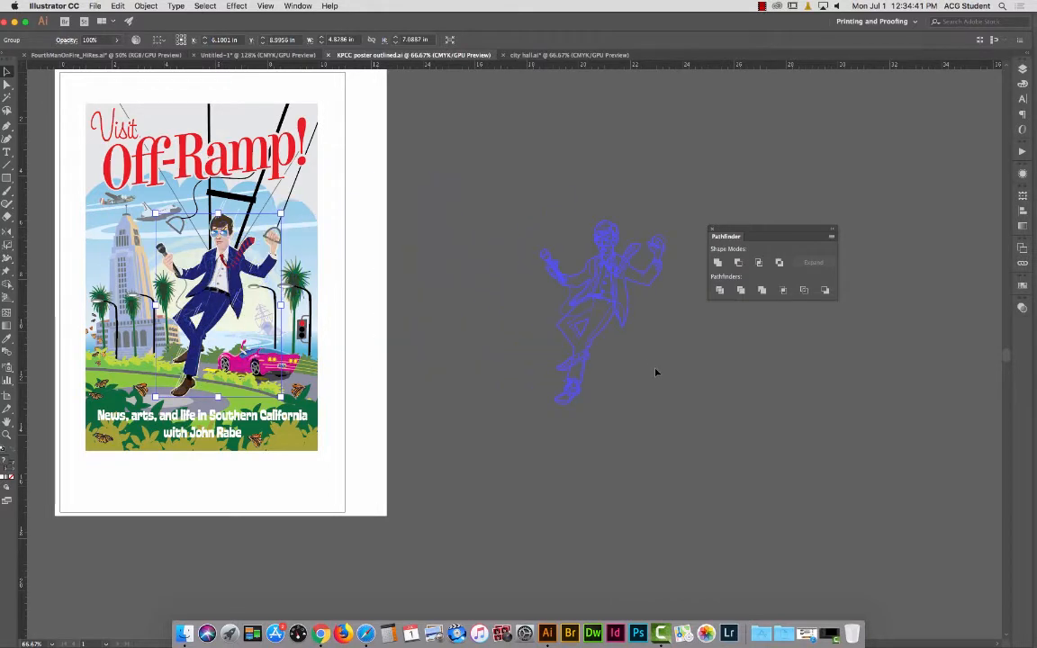
click(655, 370)
drag(500, 247, 431, 223)
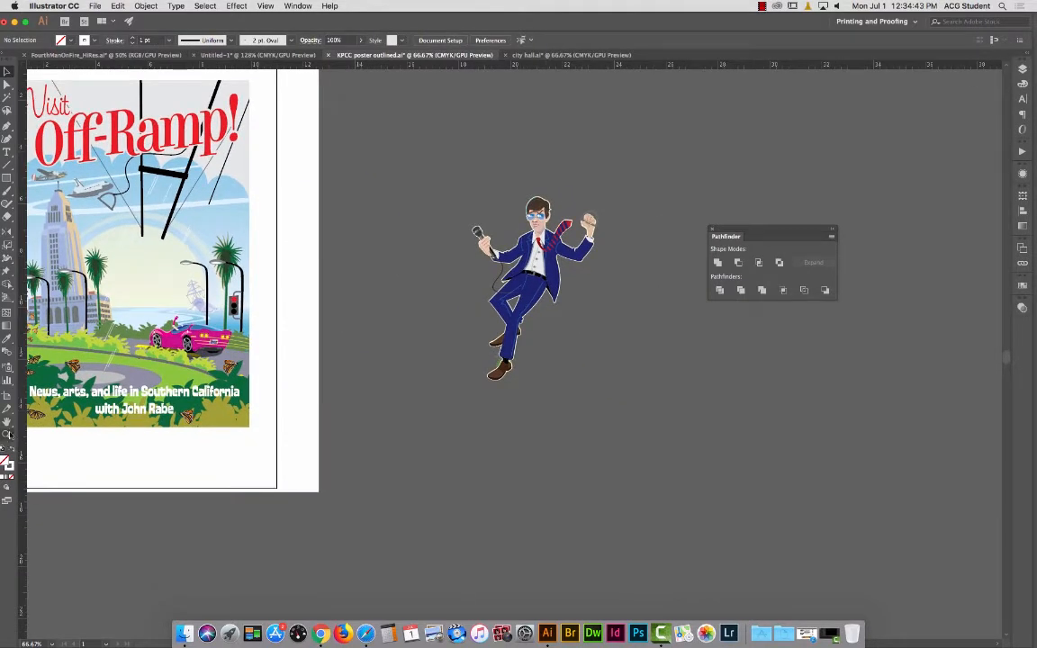
Ungroup the man in the blue suit on the pasteboard completely into separate shapes.
click(6, 435)
drag(516, 216, 683, 349)
drag(613, 353, 518, 375)
click(6, 71)
click(460, 291)
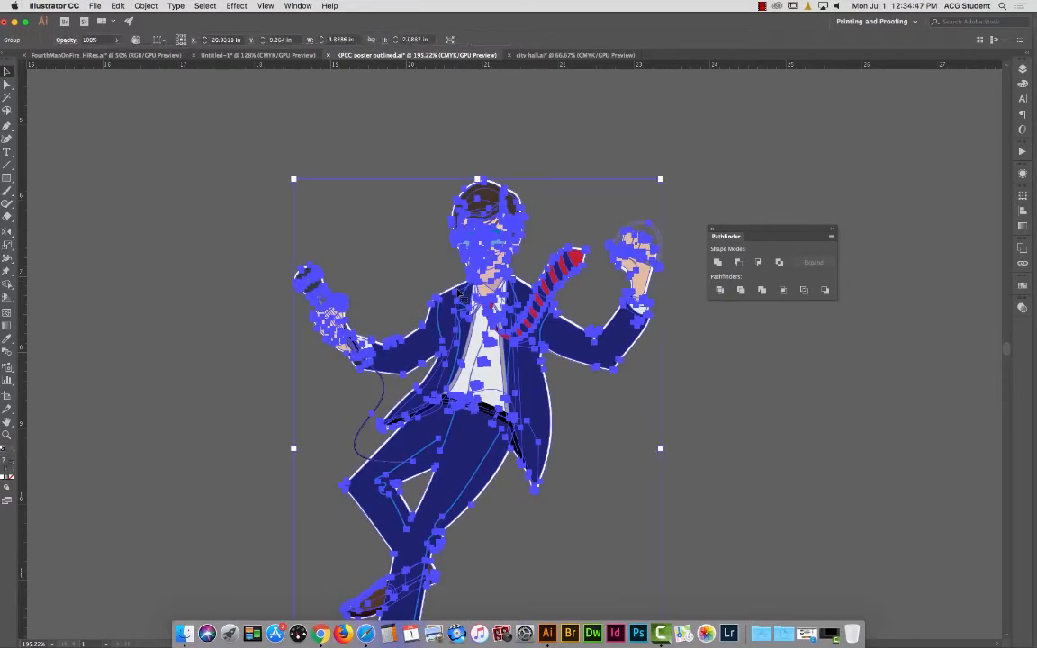
click(373, 194)
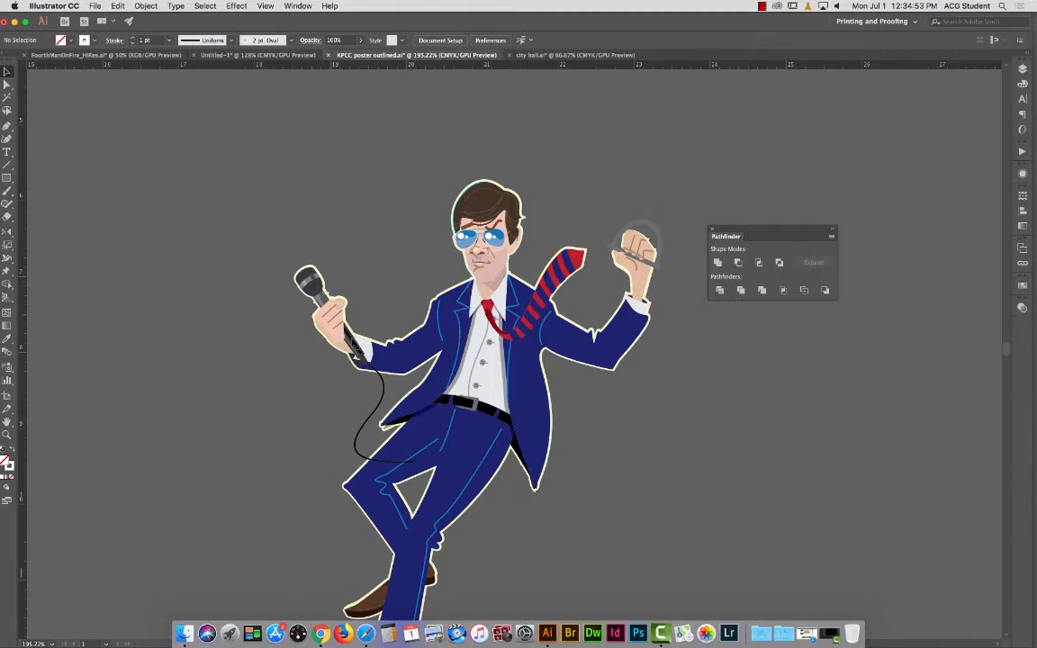
click(459, 290)
click(146, 6)
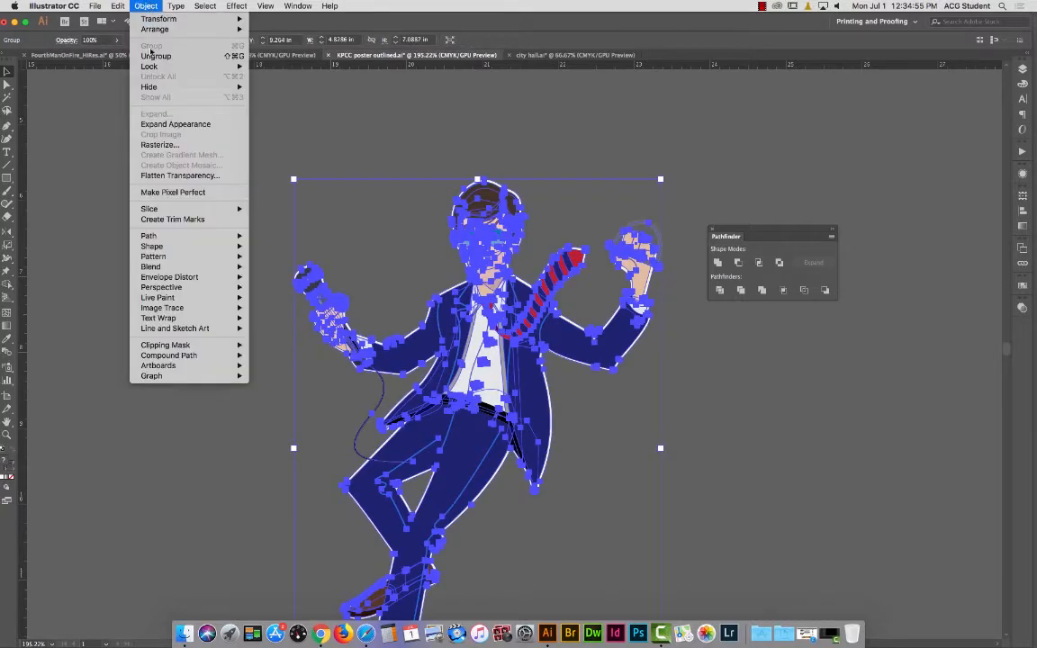
click(142, 56)
click(131, 5)
click(137, 53)
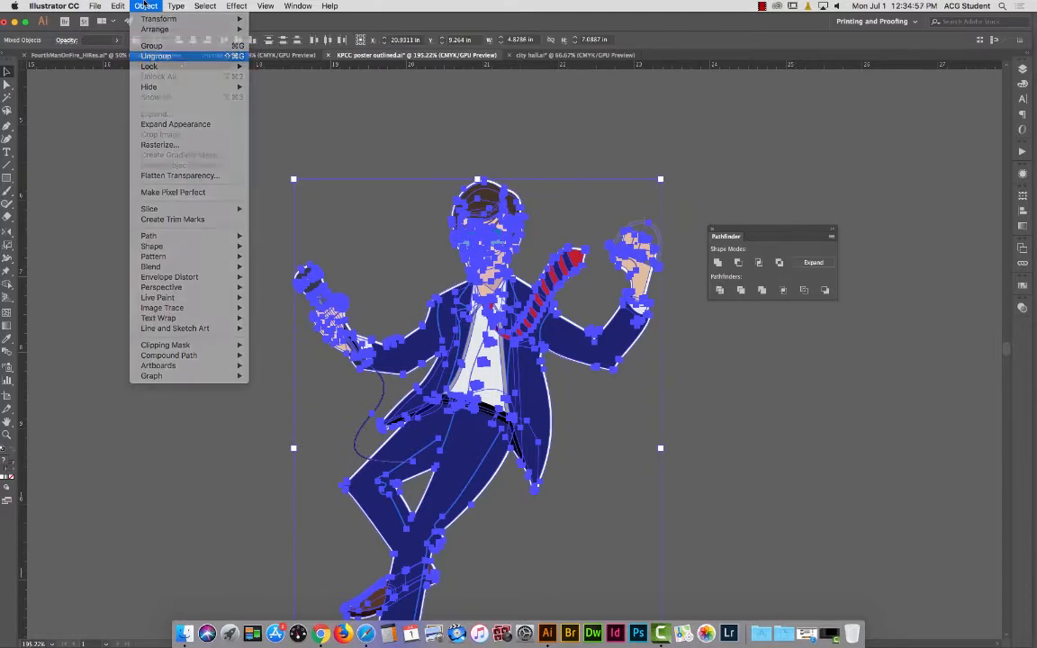
click(156, 7)
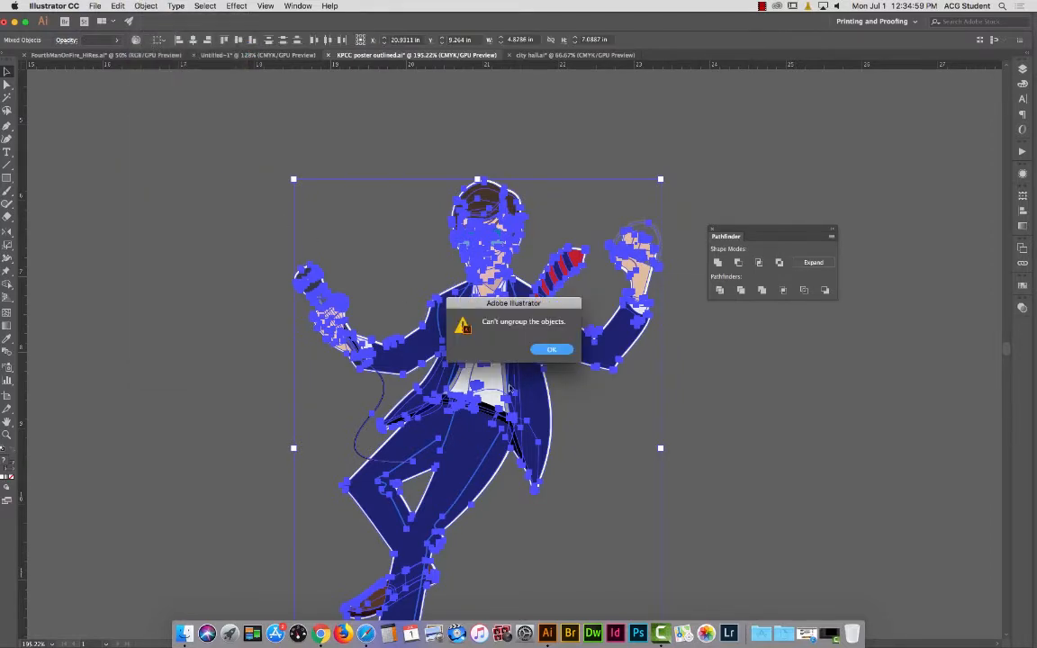
key(Return)
click(223, 192)
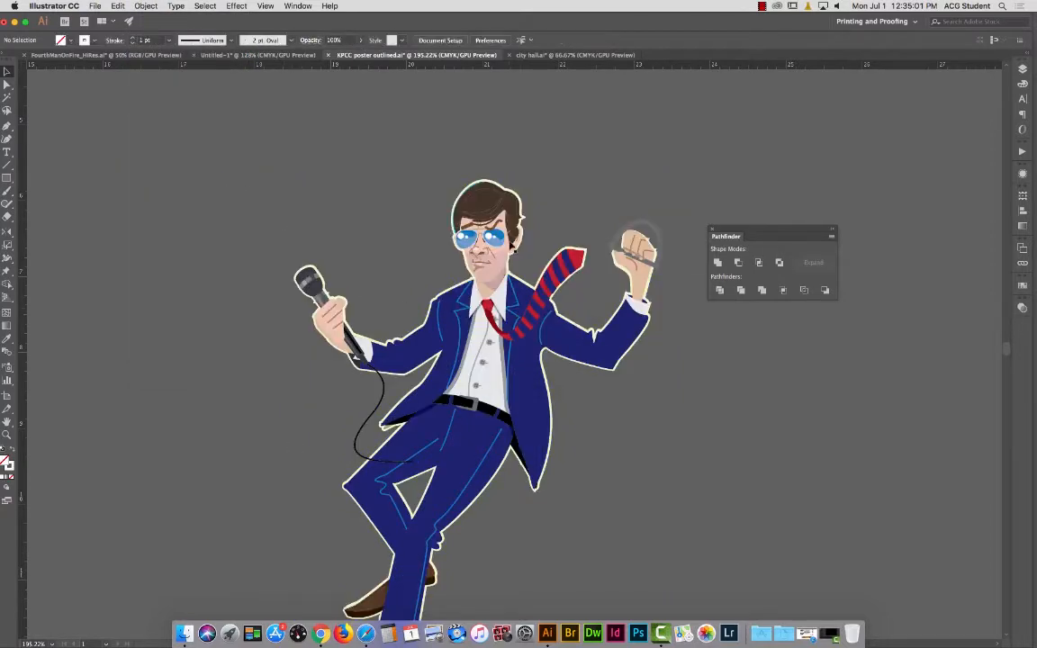
Take the sunglasses apart by moving a lens shading, a white highlight, the blue lenses and the frame onto the pasteboard beside the head.
click(7, 436)
drag(485, 226, 667, 375)
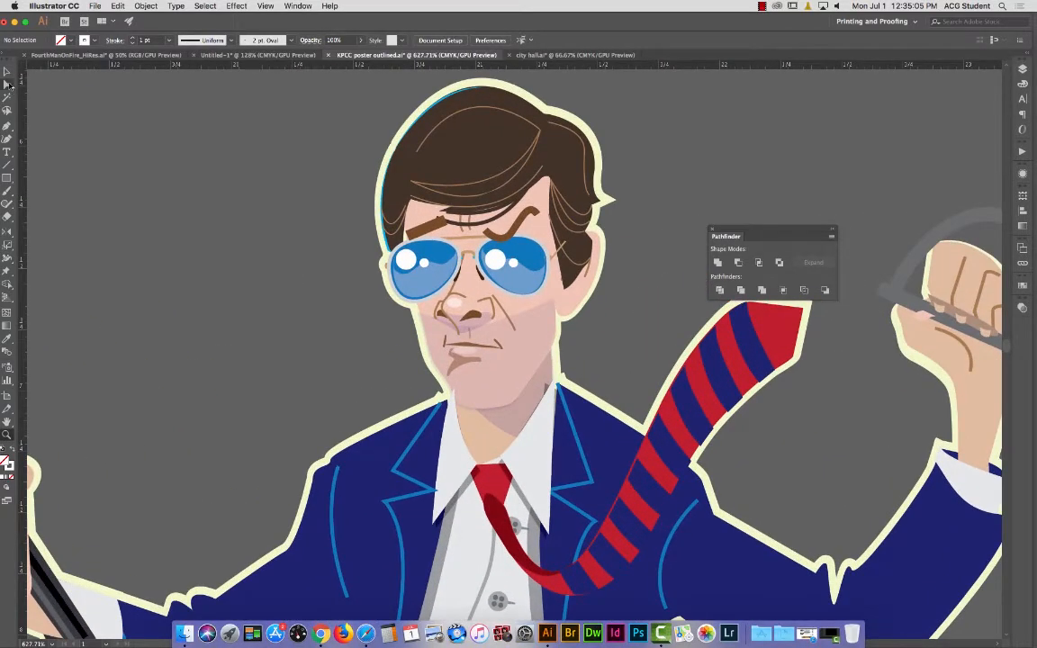
click(8, 72)
drag(517, 279, 225, 301)
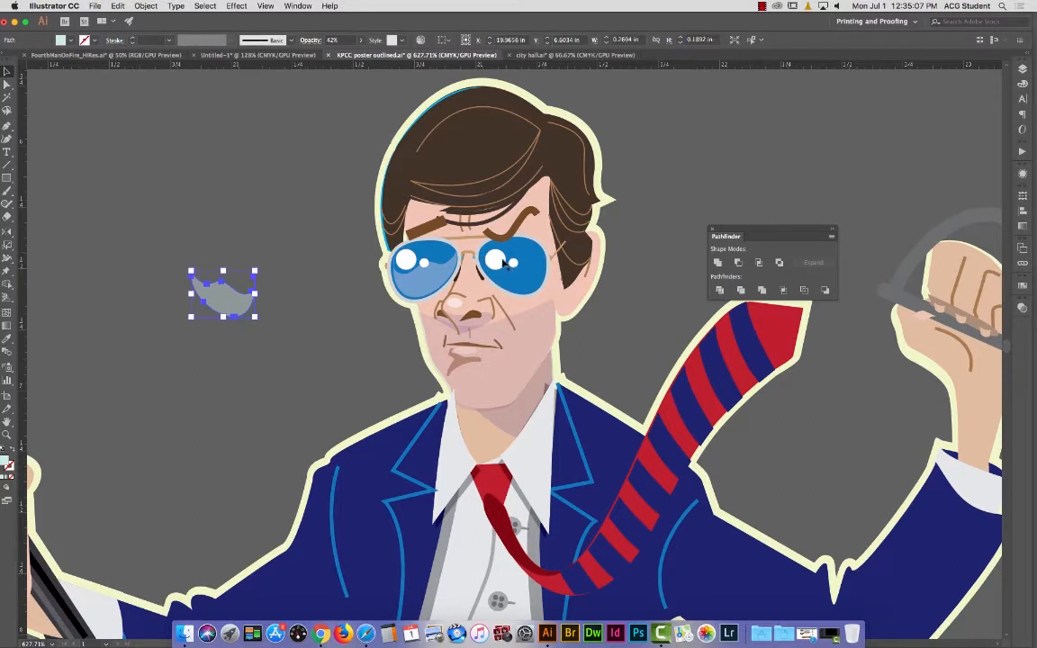
drag(496, 260, 304, 223)
drag(538, 269, 345, 204)
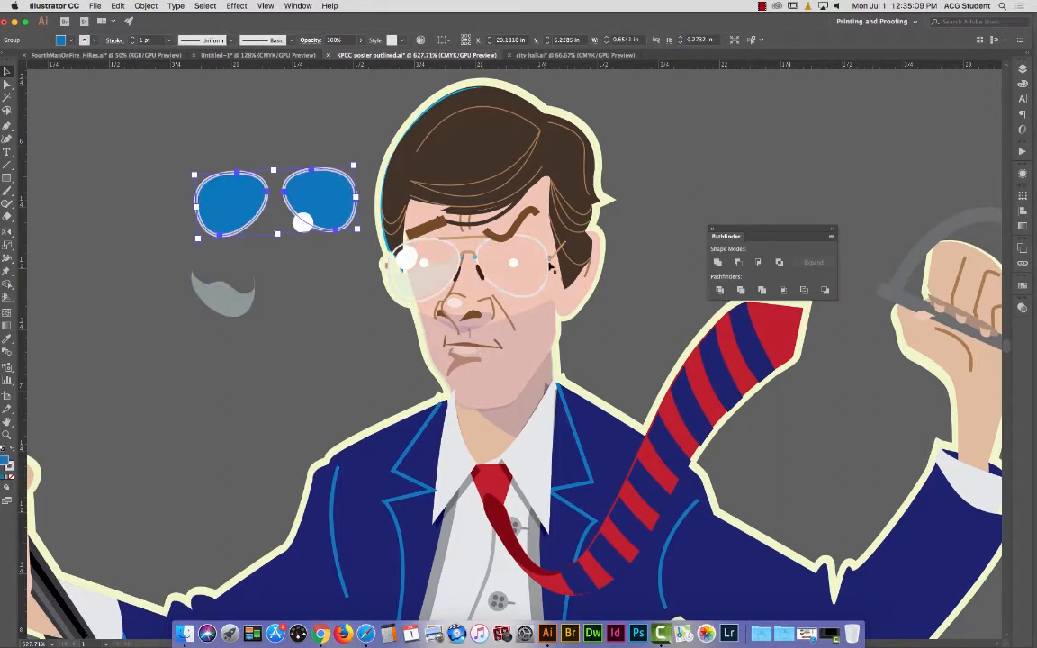
drag(493, 243, 173, 184)
Move the face, neck, shadow and hair shapes away from the head, and delete the cream outline behind the man.
drag(502, 326, 167, 307)
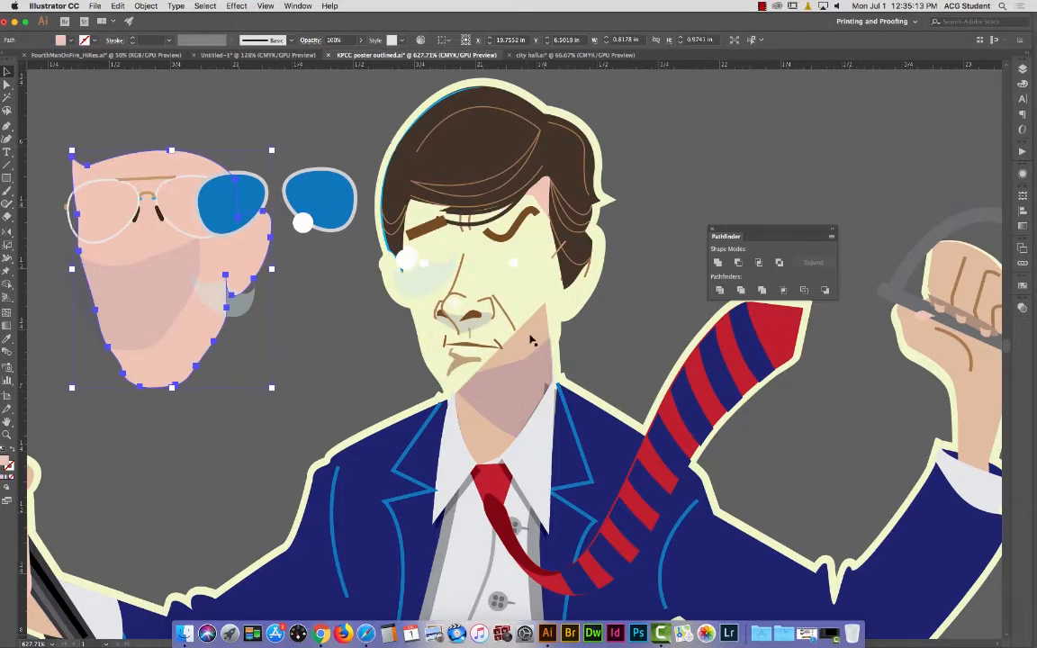
drag(531, 339, 143, 462)
drag(530, 400, 802, 206)
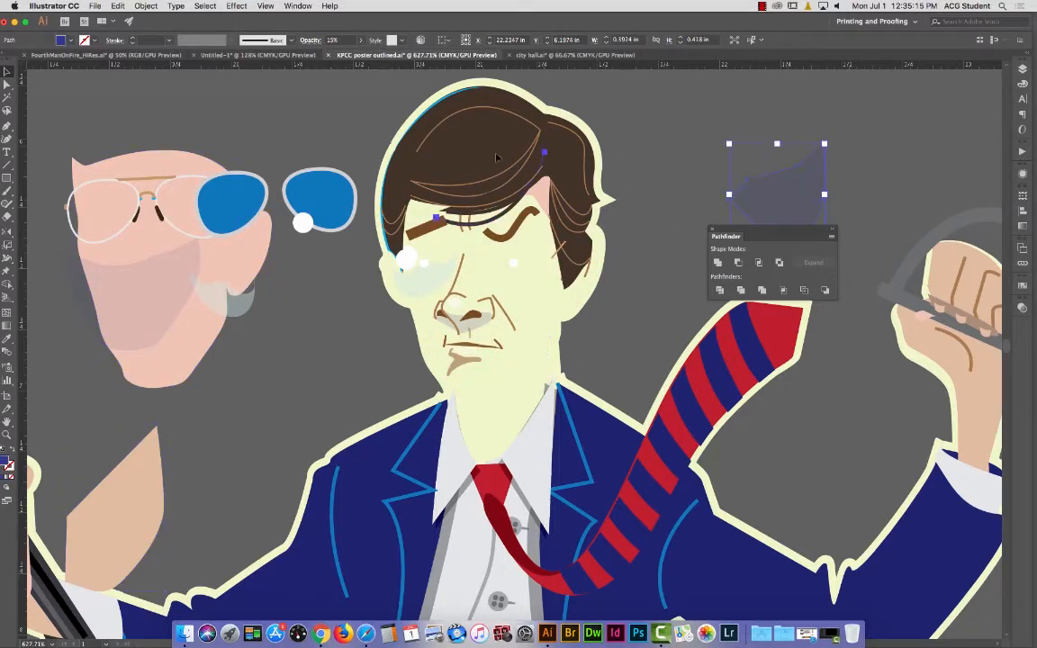
drag(487, 147, 181, 193)
drag(485, 265, 861, 461)
key(Delete)
Move the jacket half with the raised arm away from the body onto the empty pasteboard beside the man.
scroll(551, 360, down, 10)
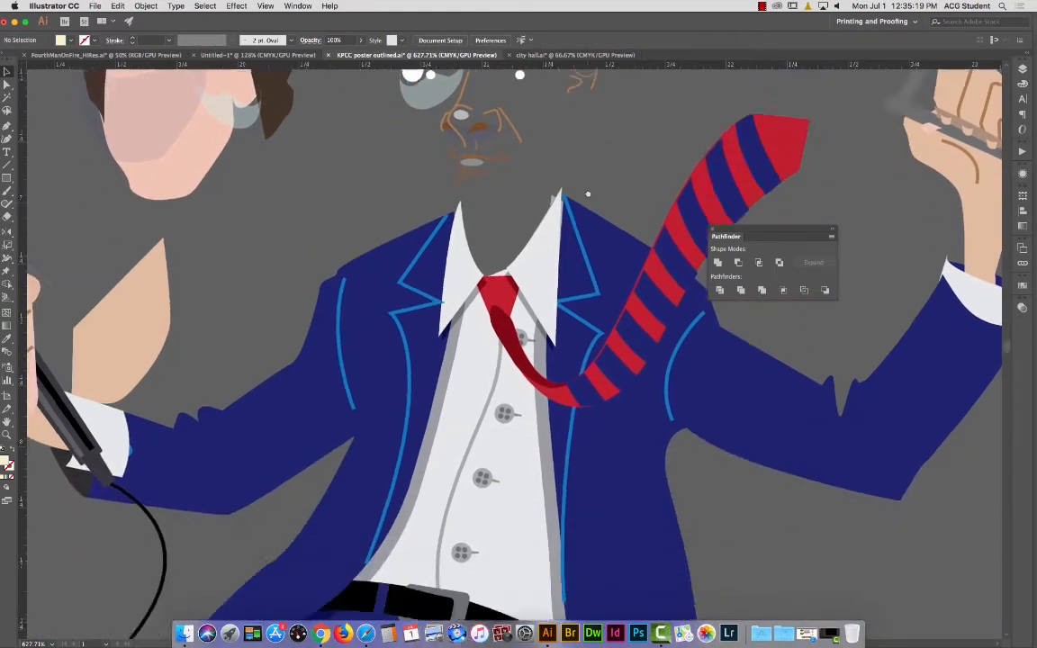
click(569, 320)
key(super+minus)
key(super+minus)
key(super+minus)
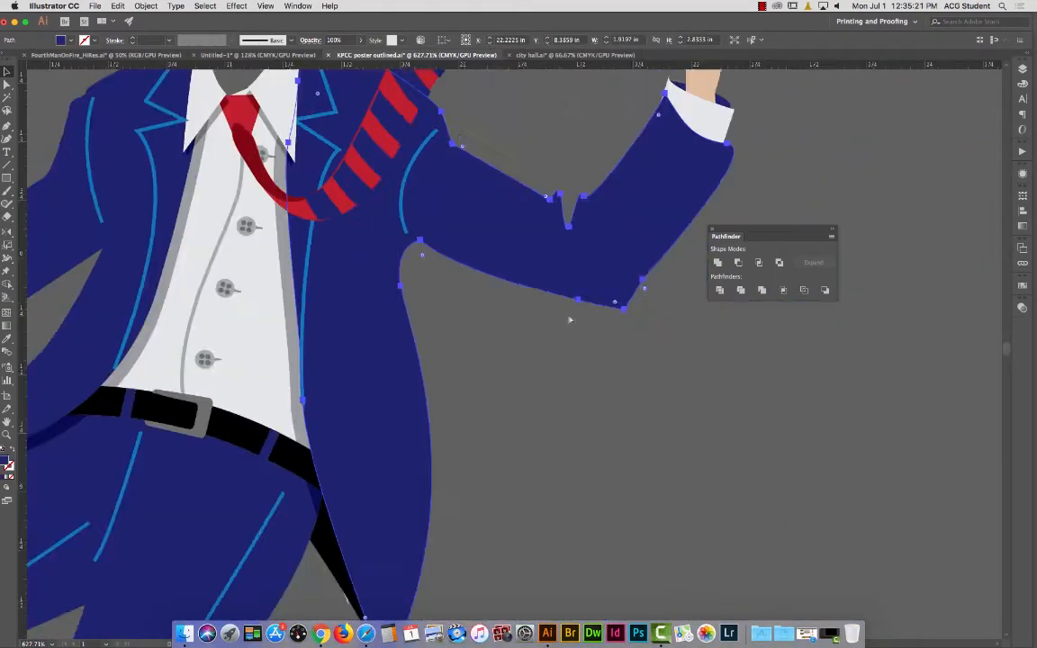
drag(509, 390, 640, 464)
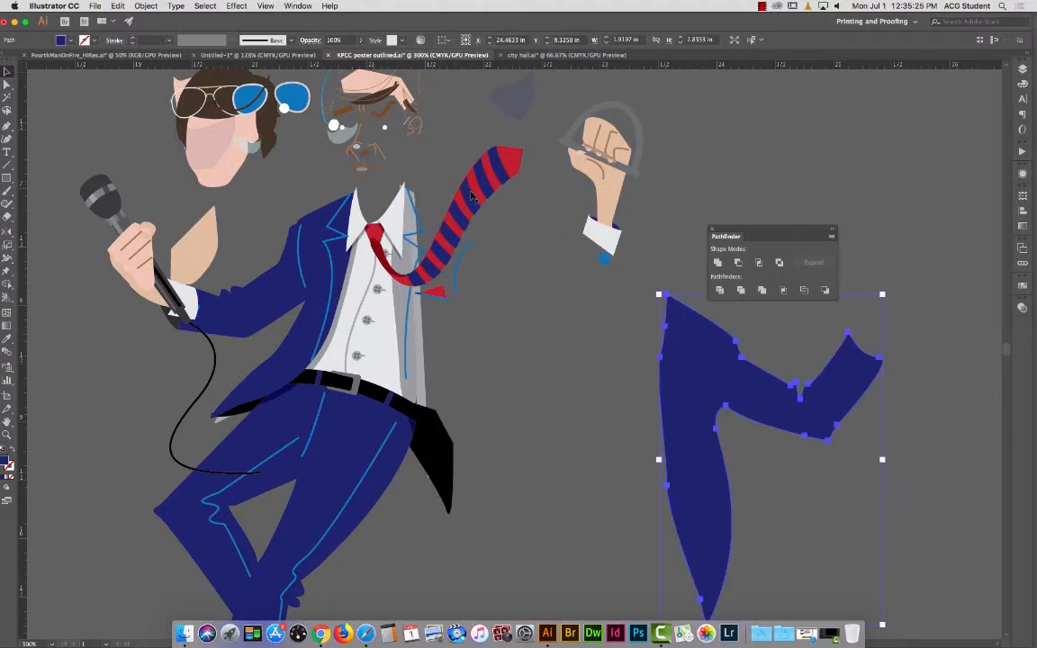
Separate the flying tie by moving its blue stripes, red shape and dark red fold away from the shirt.
drag(471, 195, 597, 359)
drag(460, 235, 586, 173)
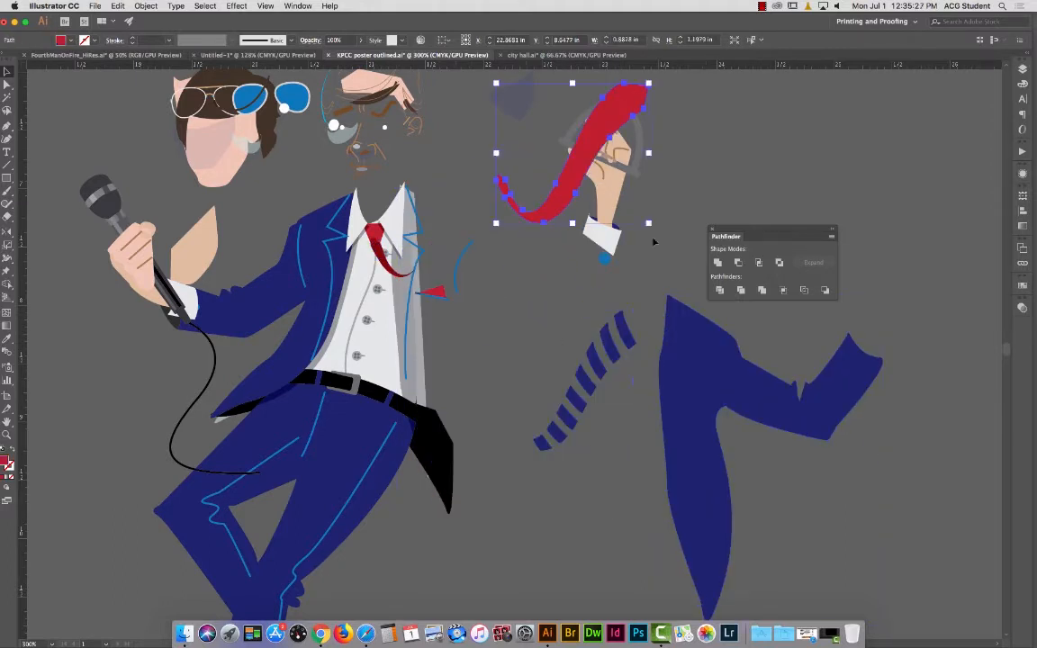
drag(392, 252, 518, 276)
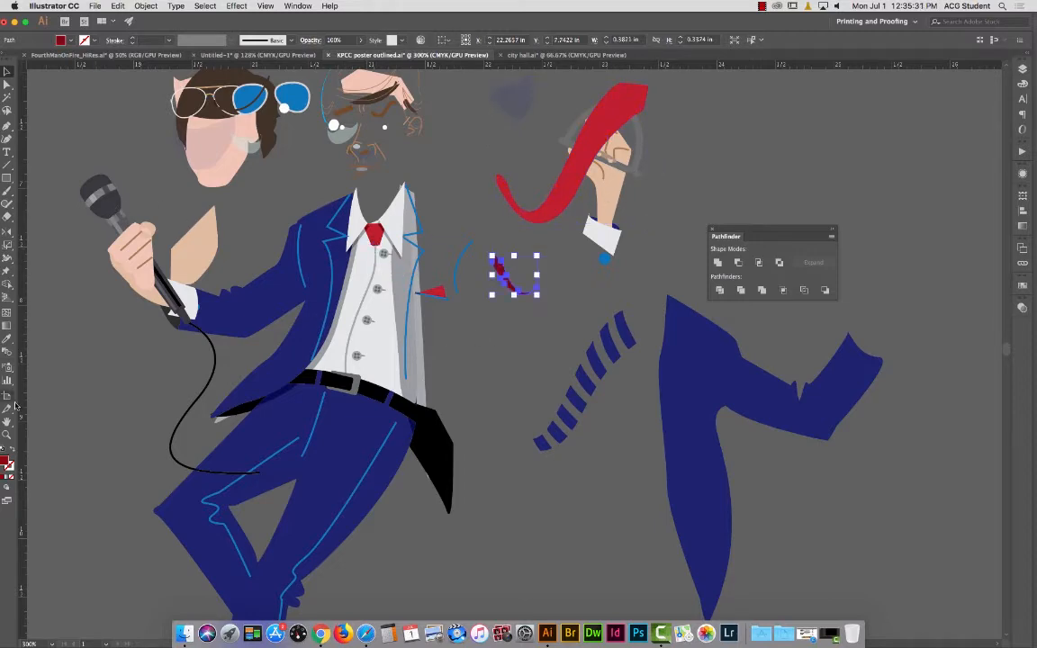
Examine the shapes that build the microphone head up close, and select the microphone group.
click(8, 434)
drag(73, 148, 517, 441)
scroll(517, 441, down, 8)
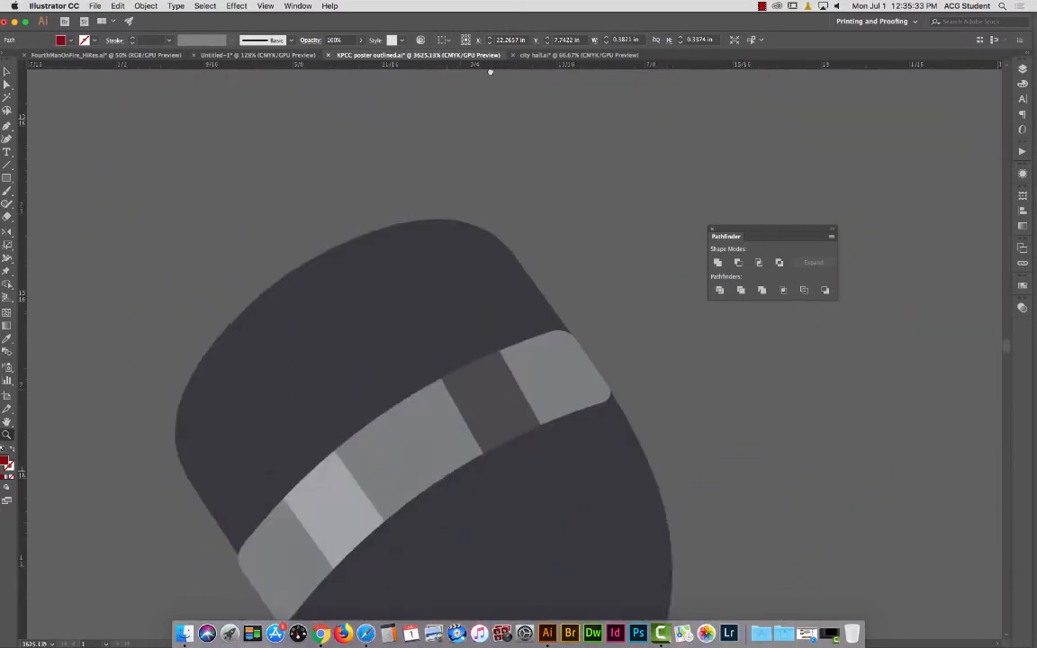
key(v)
drag(401, 282, 491, 215)
key(super+minus)
key(super+minus)
key(super+minus)
key(super+minus)
key(super+minus)
key(super+minus)
key(super+minus)
key(super+minus)
key(super+minus)
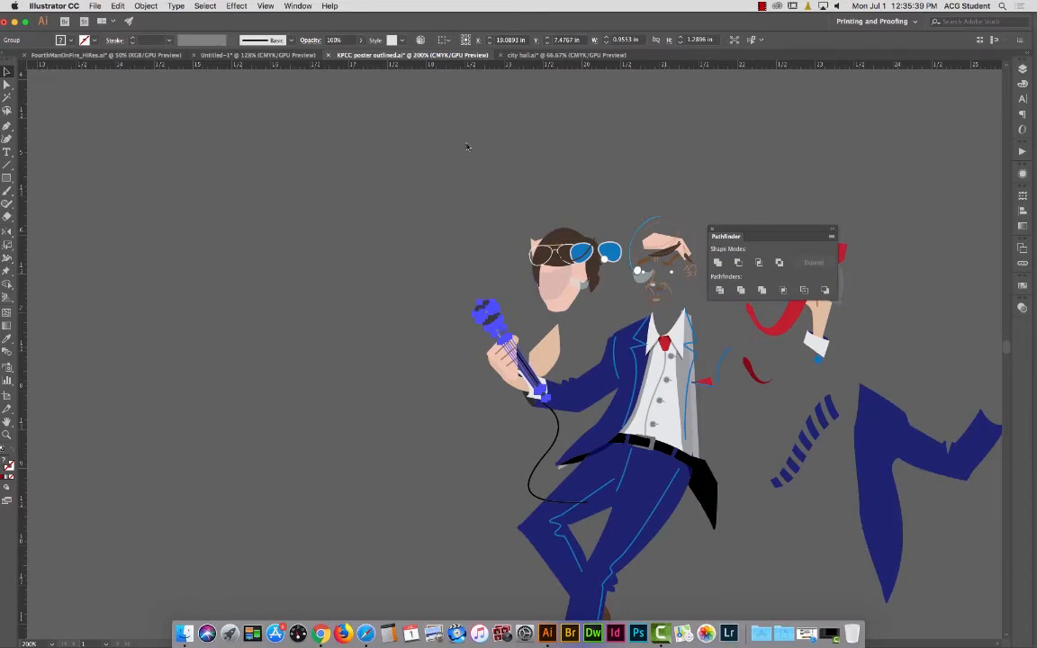
Move a tiny thin stroked path away from the man's front shoe onto the empty pasteboard.
scroll(465, 261, down, 5)
scroll(465, 261, right, 5)
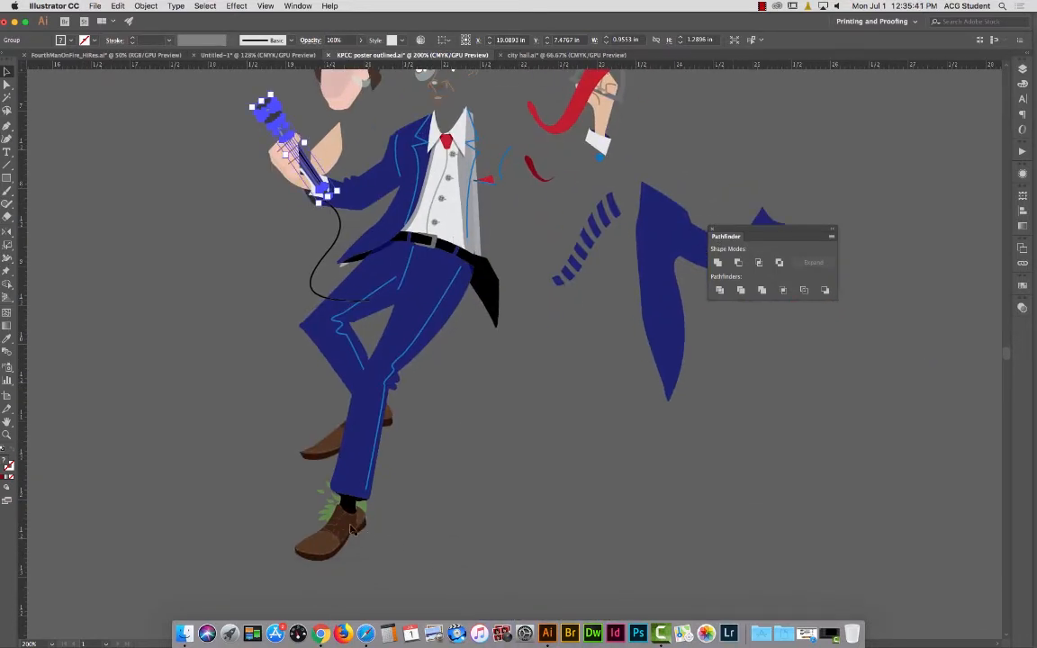
click(317, 475)
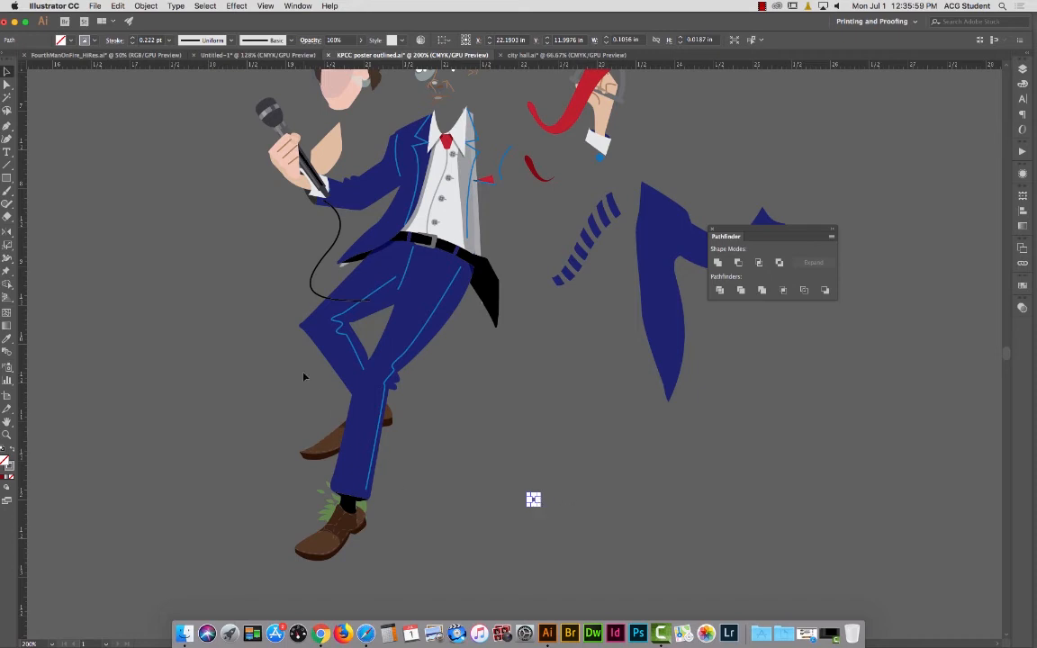
Review the whole Off-Ramp poster, and close the KPCC poster outlined.ai and city hall.ai documents.
key(super+minus)
key(super+minus)
key(super+minus)
drag(335, 315, 682, 399)
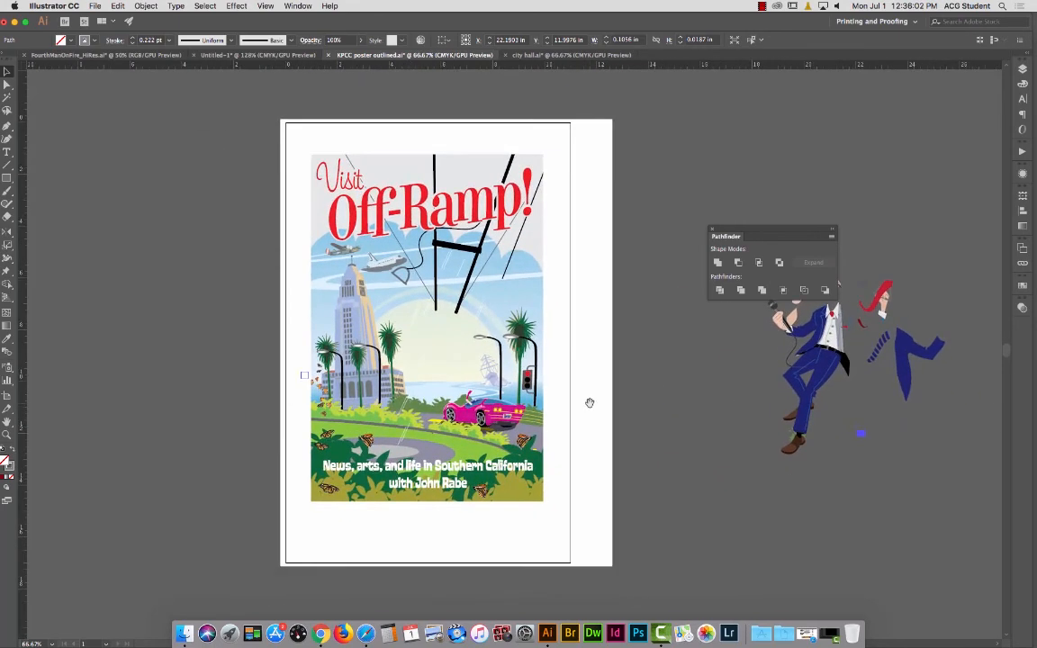
click(331, 56)
click(518, 357)
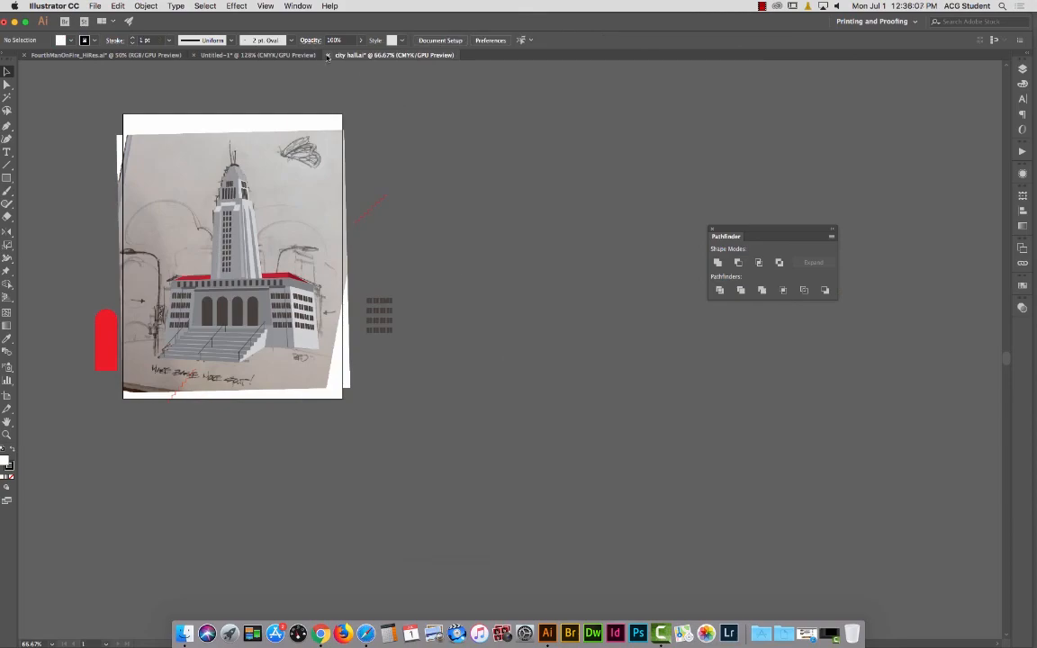
click(327, 56)
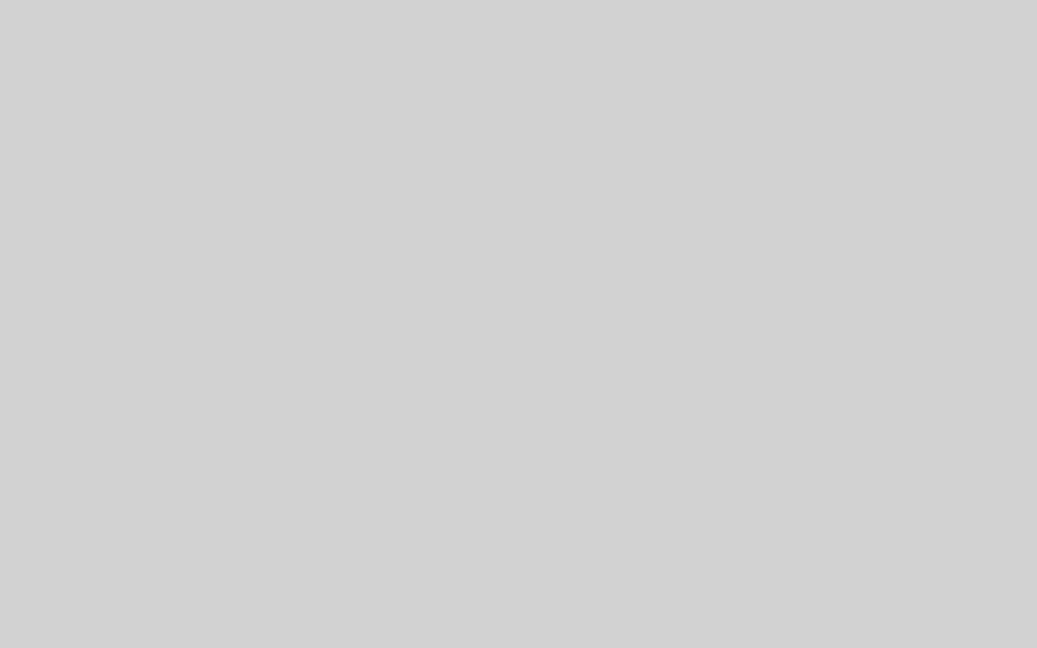